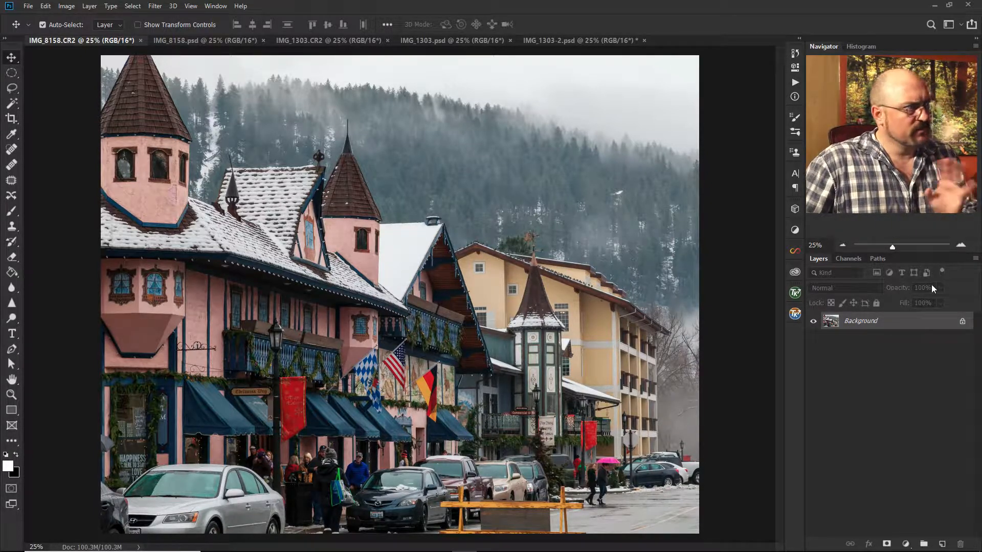
- Look through the open example images IMG_8158.psd, IMG_1303.CR2 and IMG_1303.psd
left_click(223, 41)
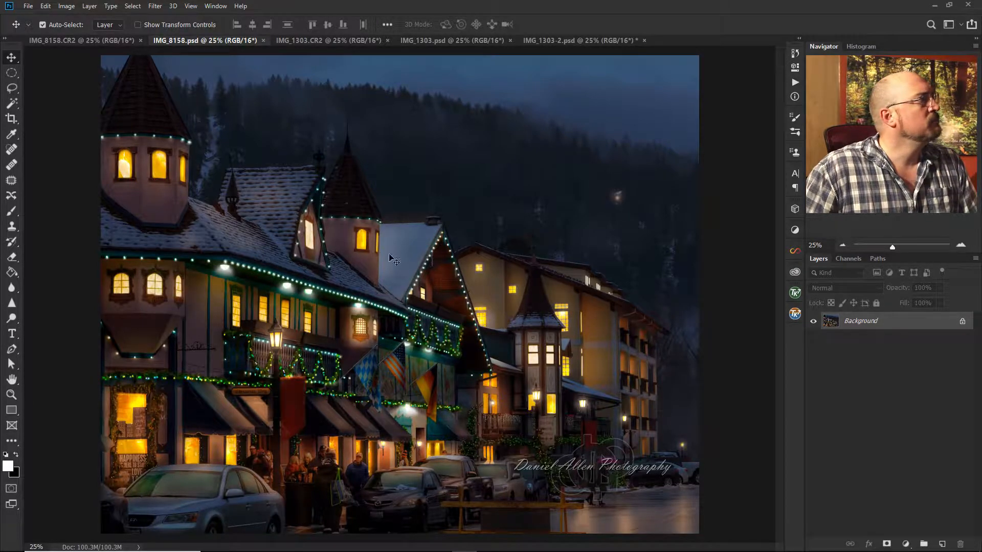
left_click(315, 40)
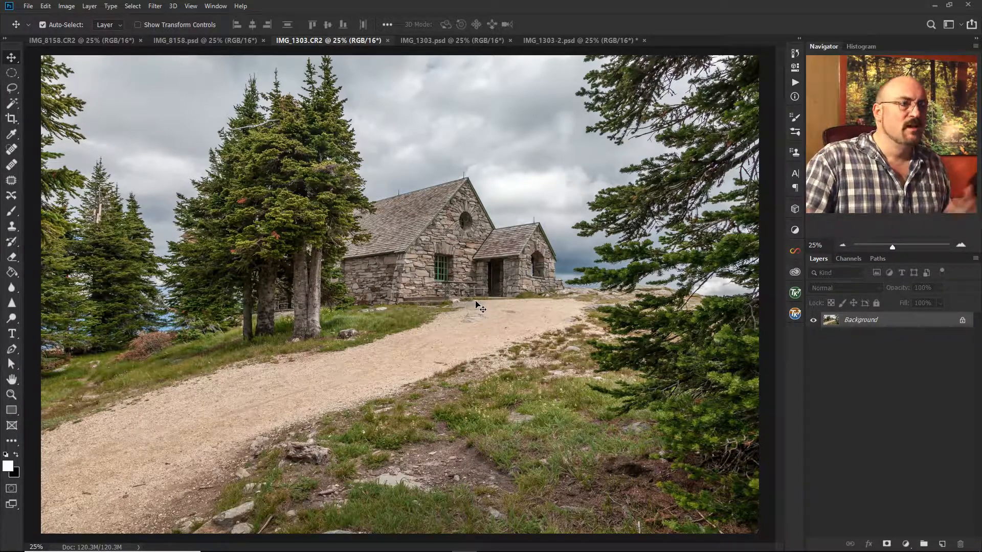
left_click(449, 42)
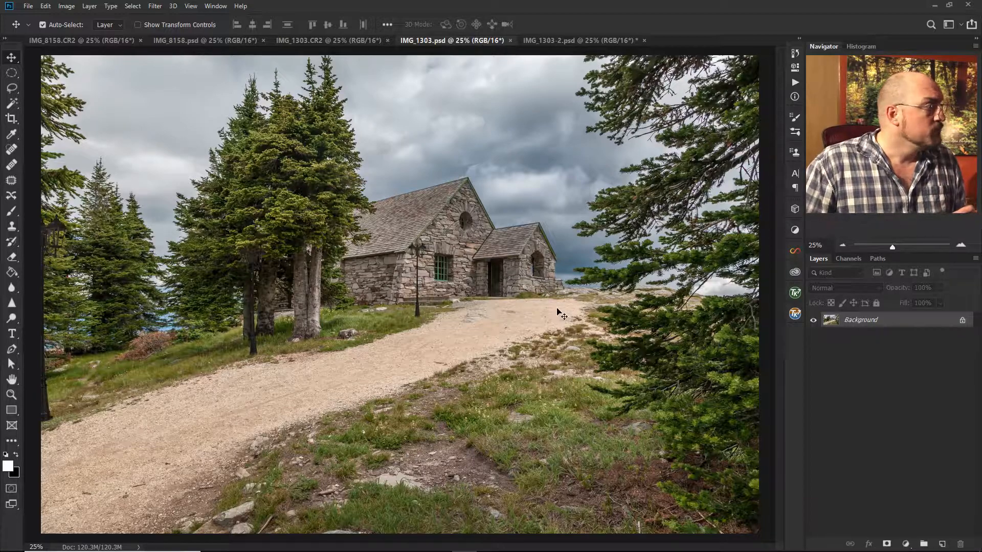
- Inspect the lamps on the stone building at 100% zoom, then view the night version in IMG_1303-2.psd
left_click(960, 246)
left_click(961, 246)
left_click(960, 246)
left_click(960, 246)
left_click_drag(891, 146, 916, 139)
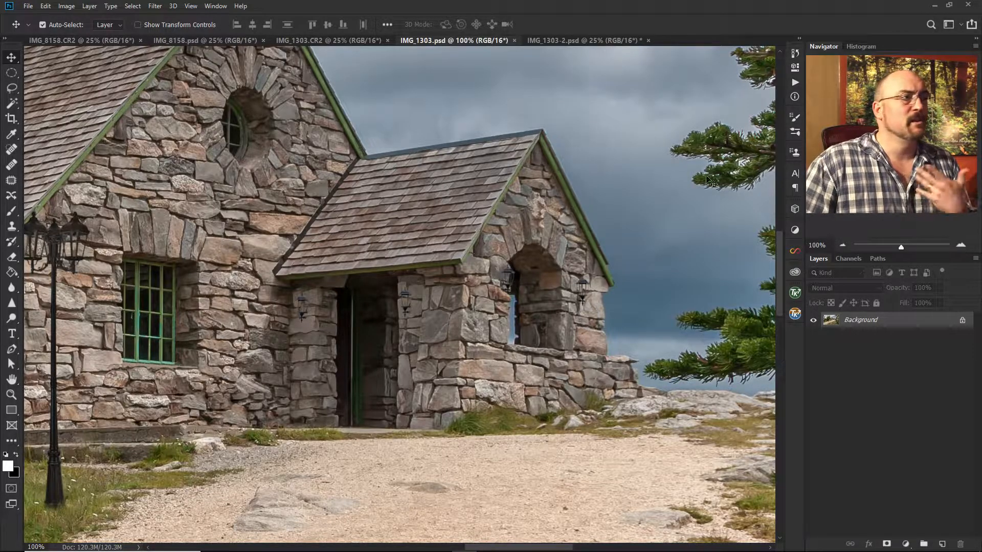
left_click(840, 246)
left_click(840, 246)
left_click(840, 246)
left_click(840, 246)
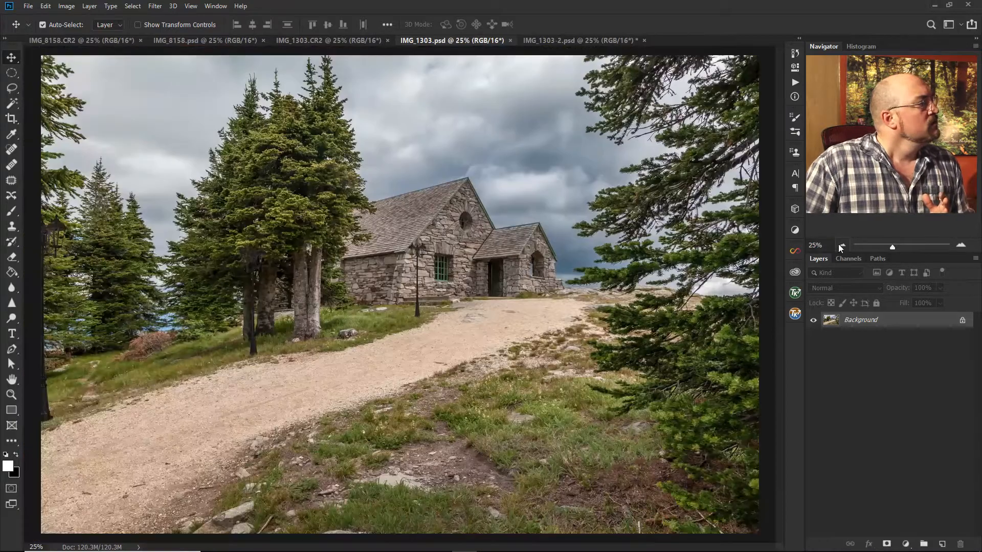
left_click(563, 41)
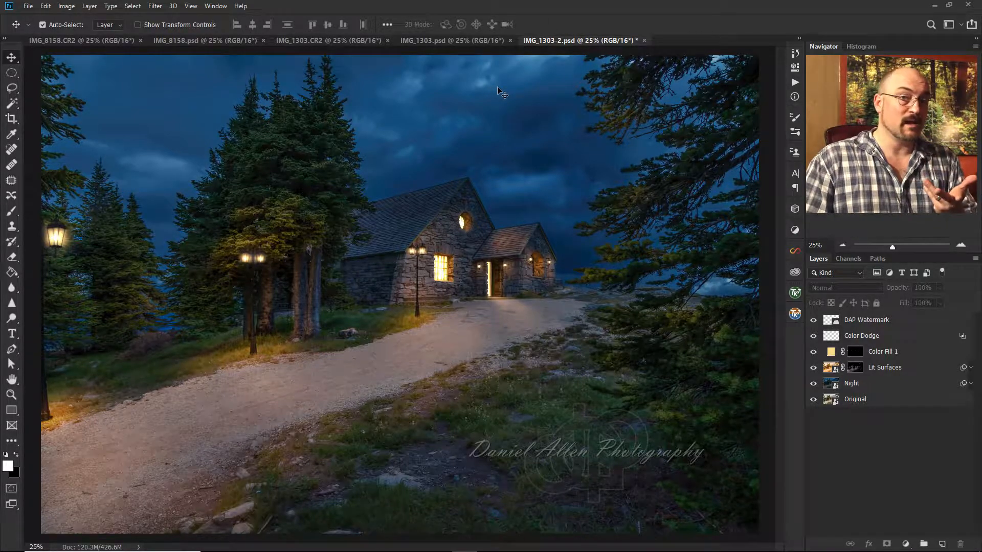
- Return to IMG_1303.psd and create two duplicates of the Background layer
left_click(463, 40)
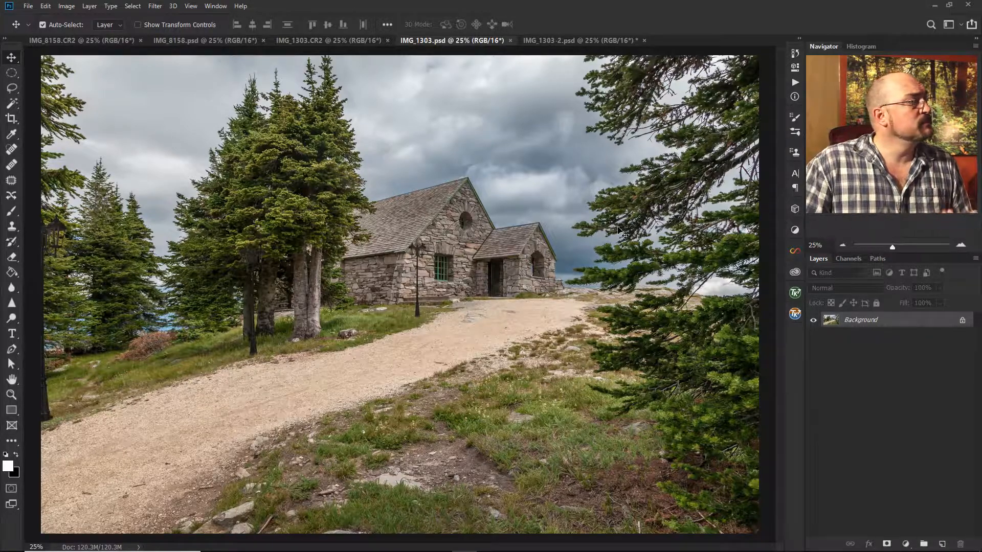
right_click(875, 320)
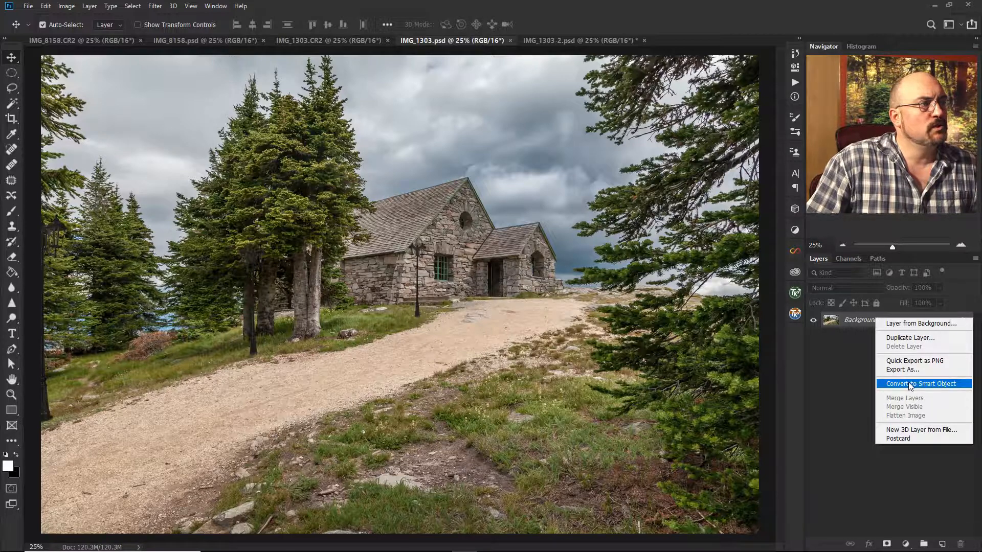
left_click(893, 339)
left_click(576, 156)
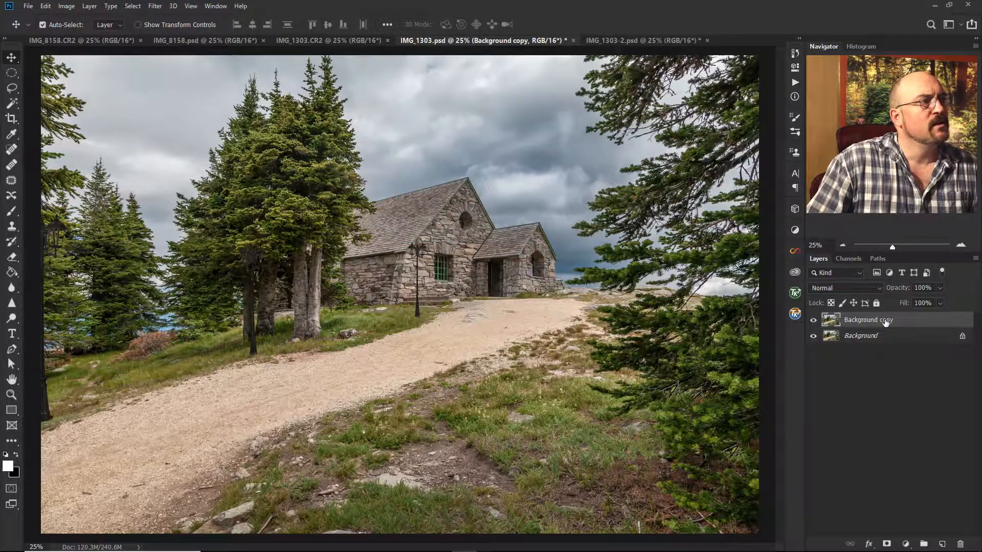
left_click_drag(889, 325, 944, 545)
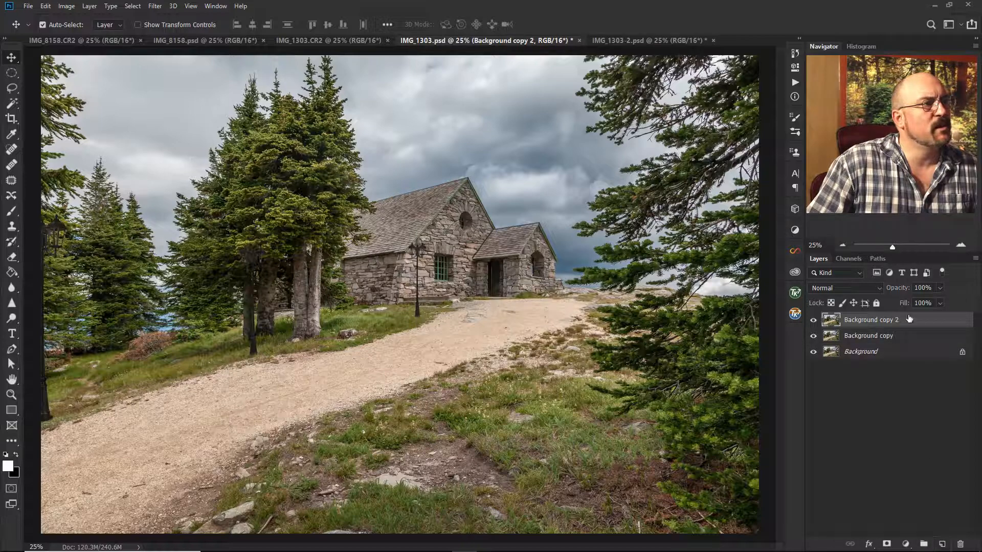
- Rename the lower Background duplicate as Nighttime and the upper one as Warm Glow
left_click(853, 341)
double_click(867, 336)
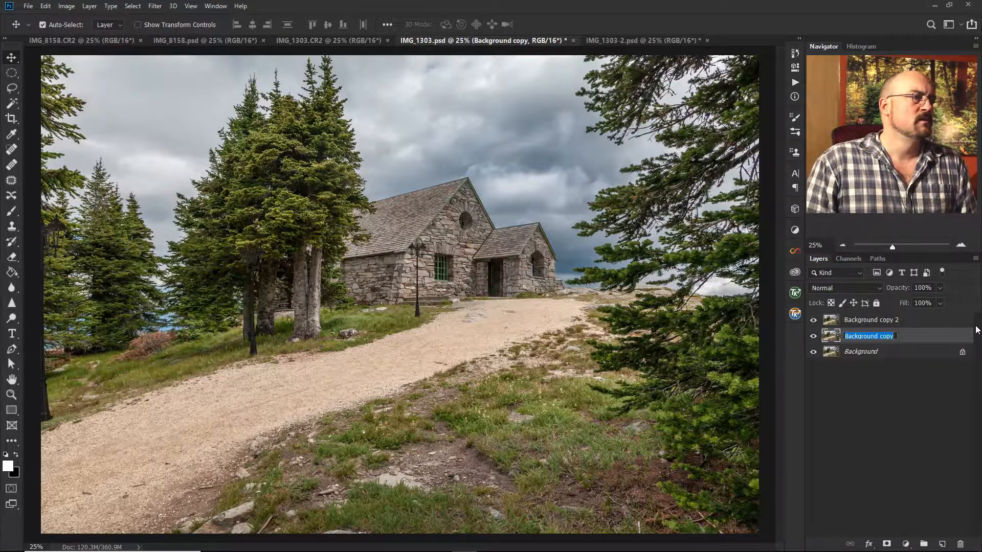
type("Night")
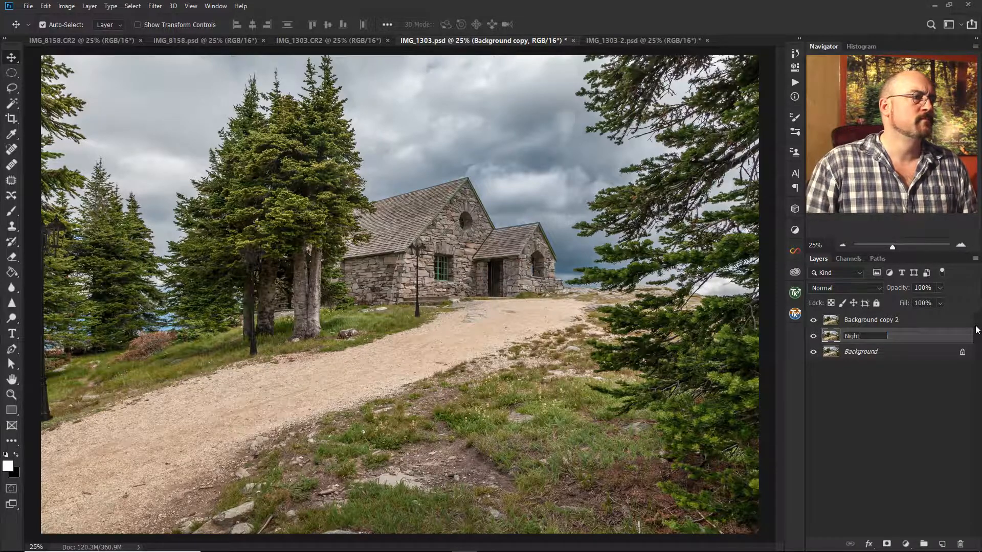
type("time")
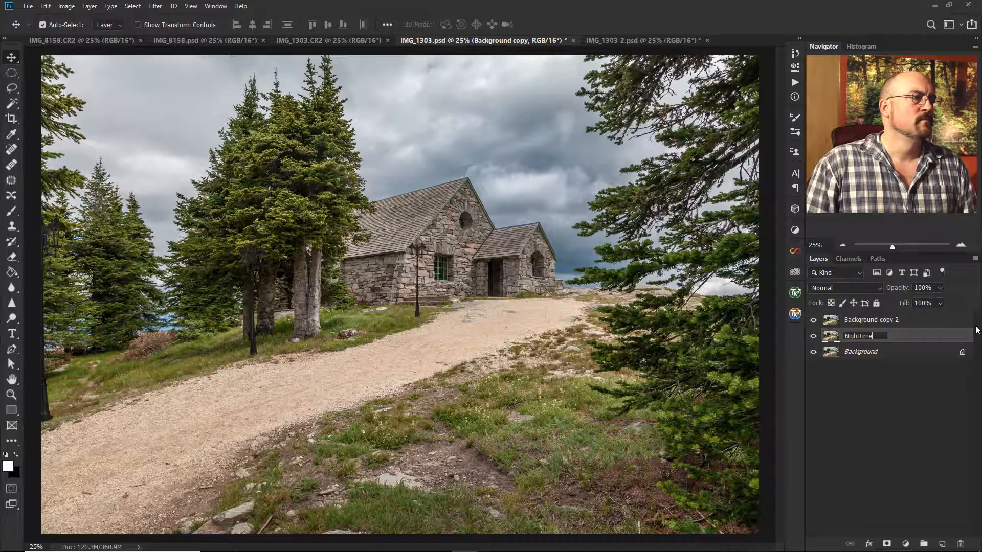
key("Return")
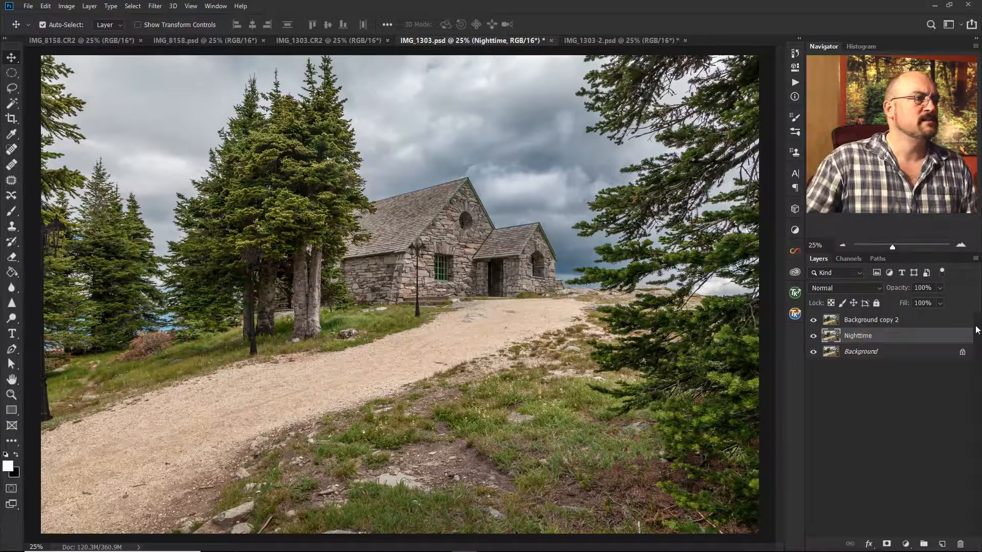
double_click(882, 321)
key("BackSpace")
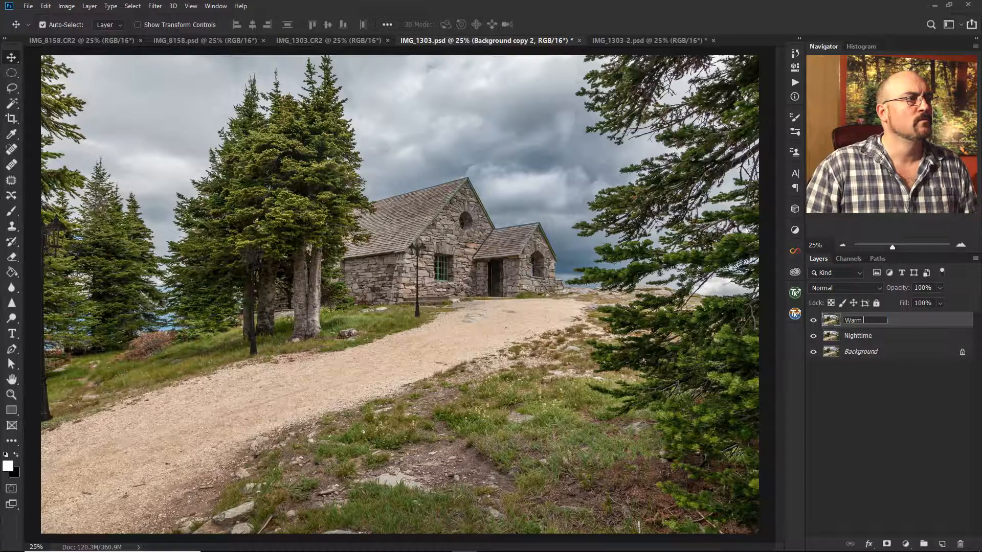
key("Return")
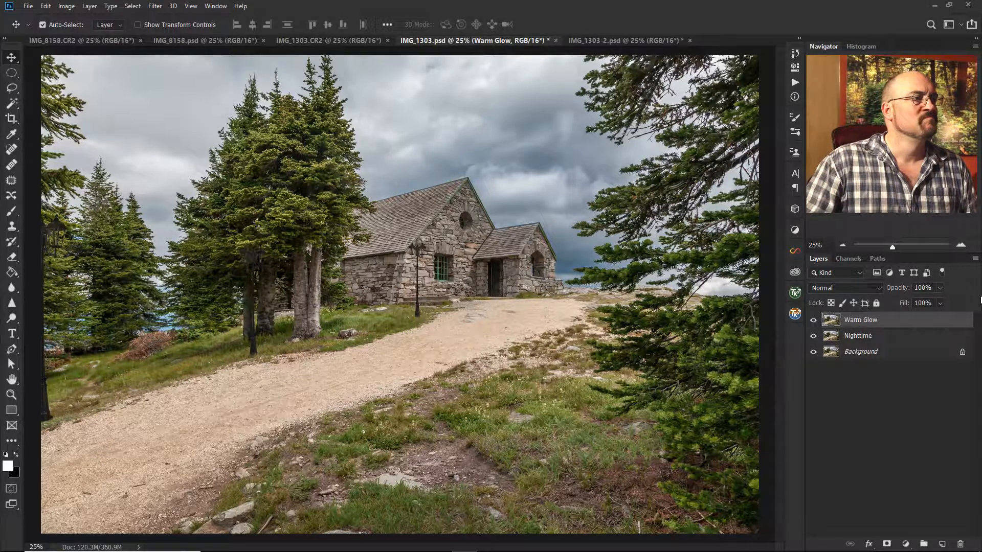
- Convert the Nighttime and Warm Glow layers to separate smart objects
left_click(879, 337)
right_click(834, 337)
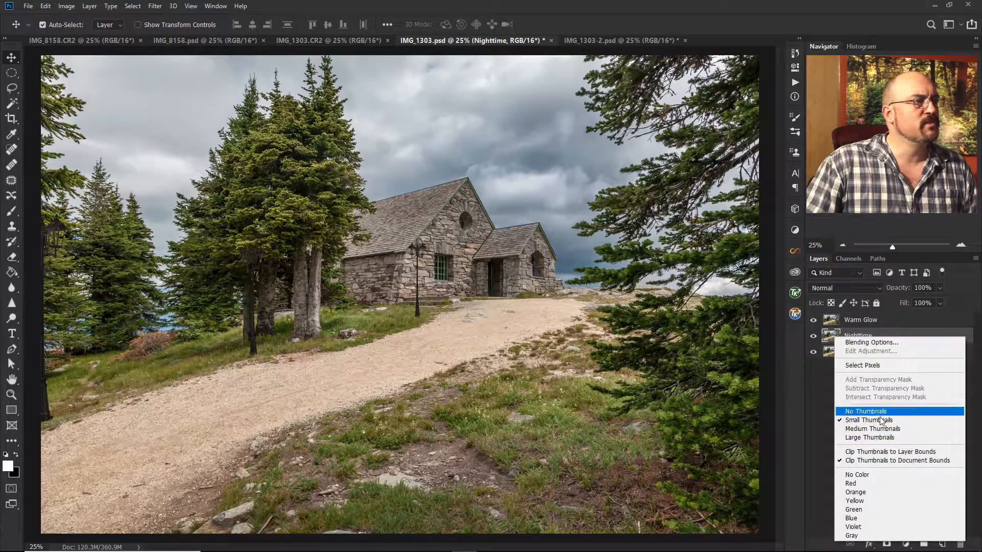
left_click(915, 335)
right_click(888, 339)
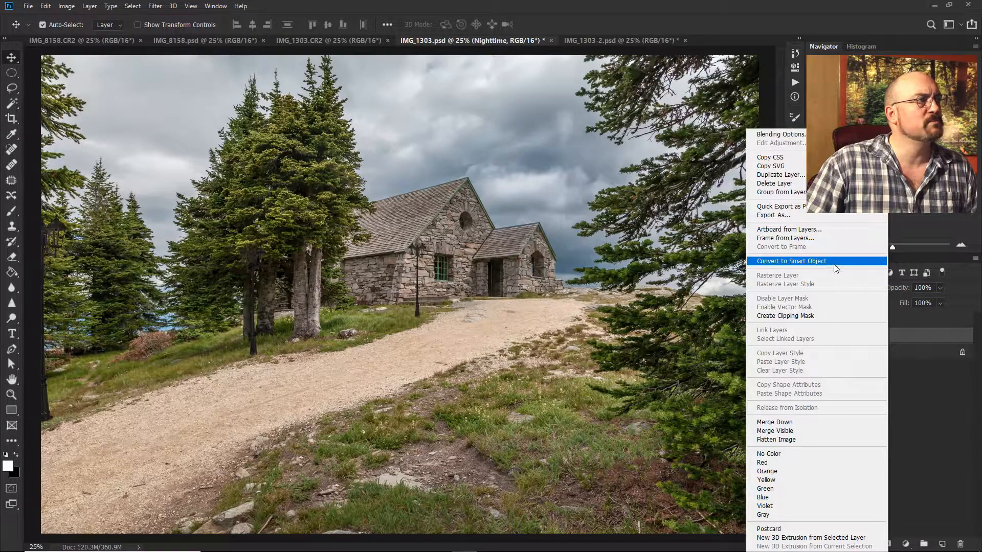
left_click(834, 262)
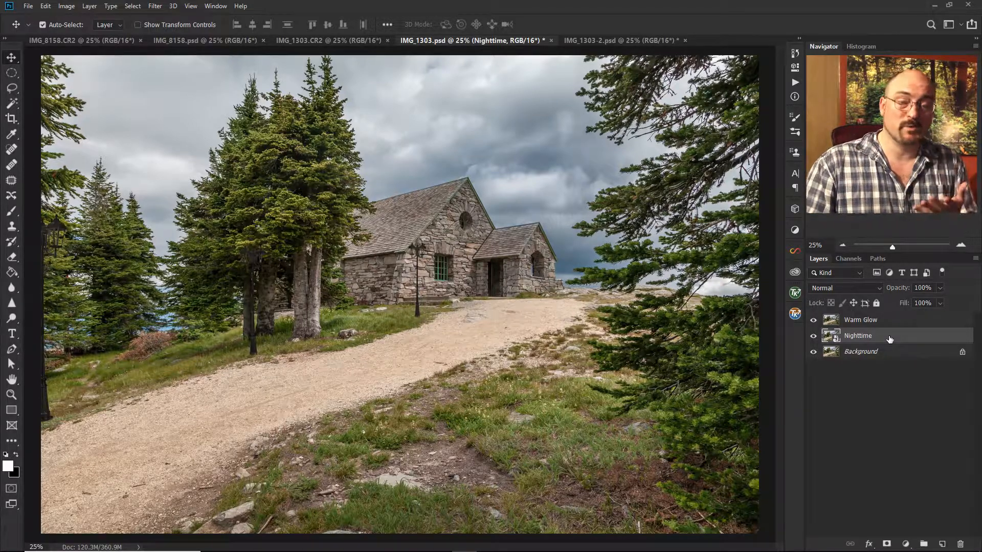
left_click(899, 320)
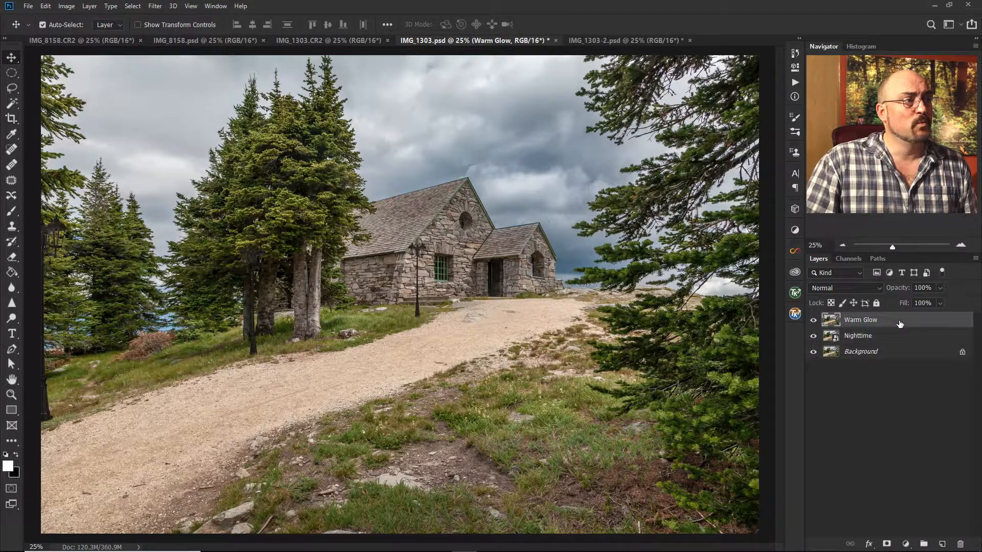
right_click(899, 320)
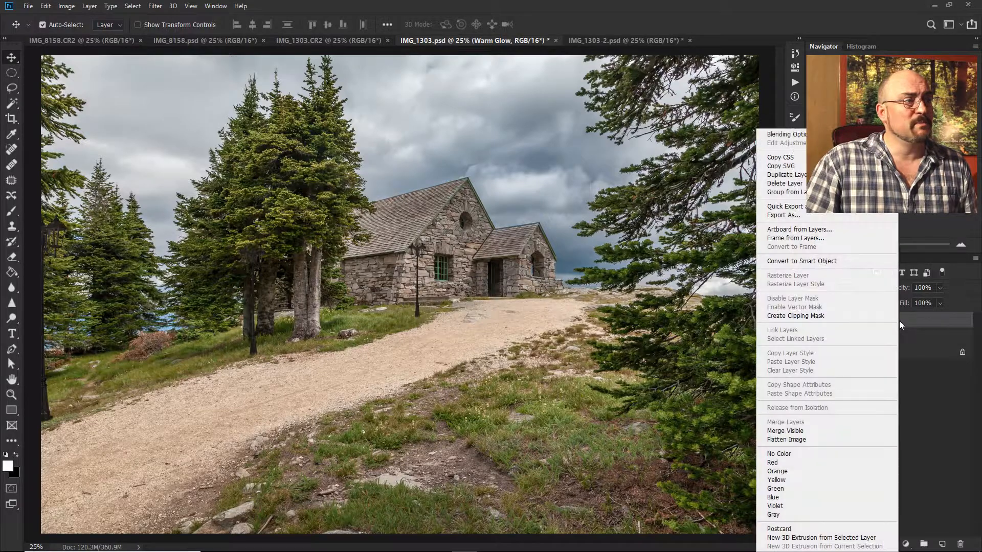
left_click(813, 260)
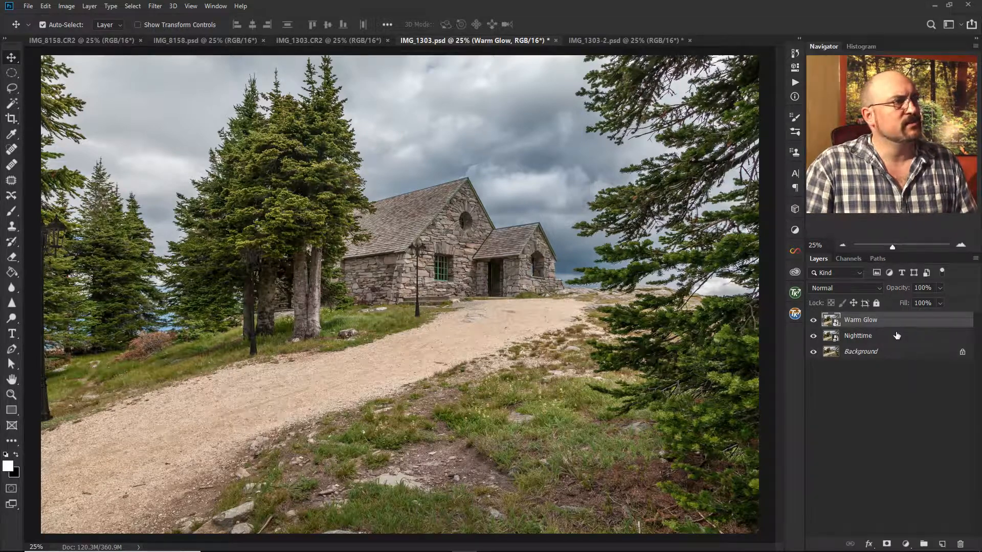
- Hide the Warm Glow layer and set the Nighttime layer's exposure to -3.00 in the Camera Raw filter
left_click(888, 339)
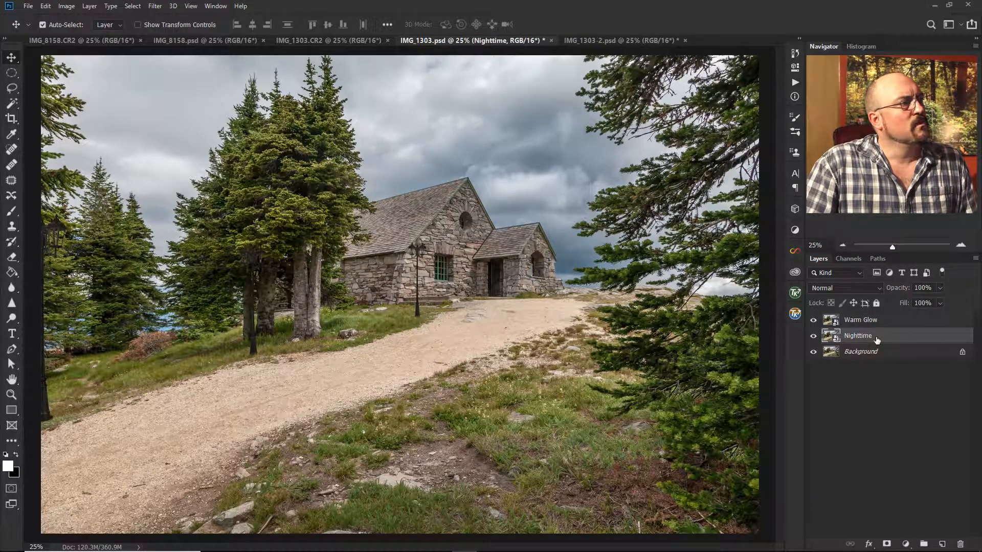
left_click(812, 320)
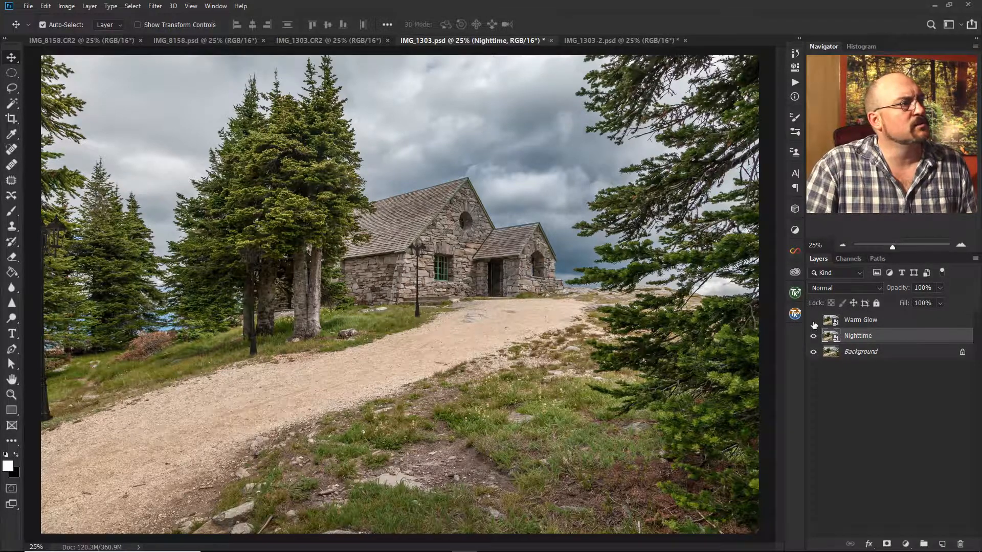
left_click(155, 6)
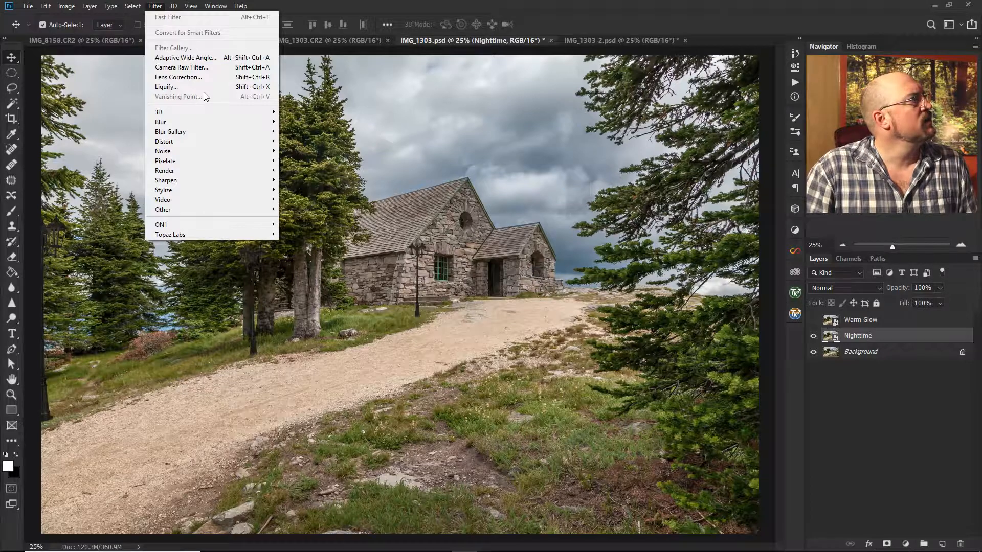
left_click(189, 67)
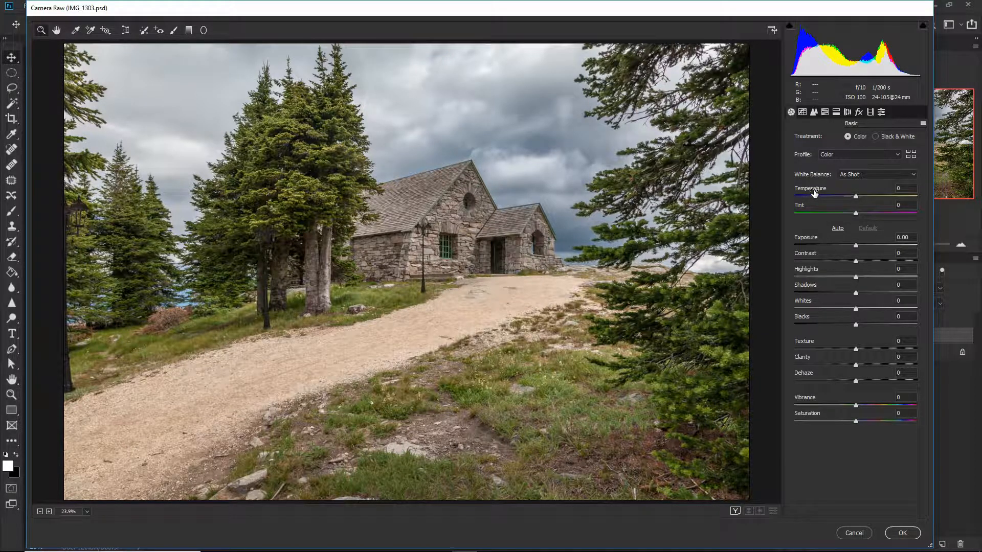
left_click_drag(813, 238, 776, 238)
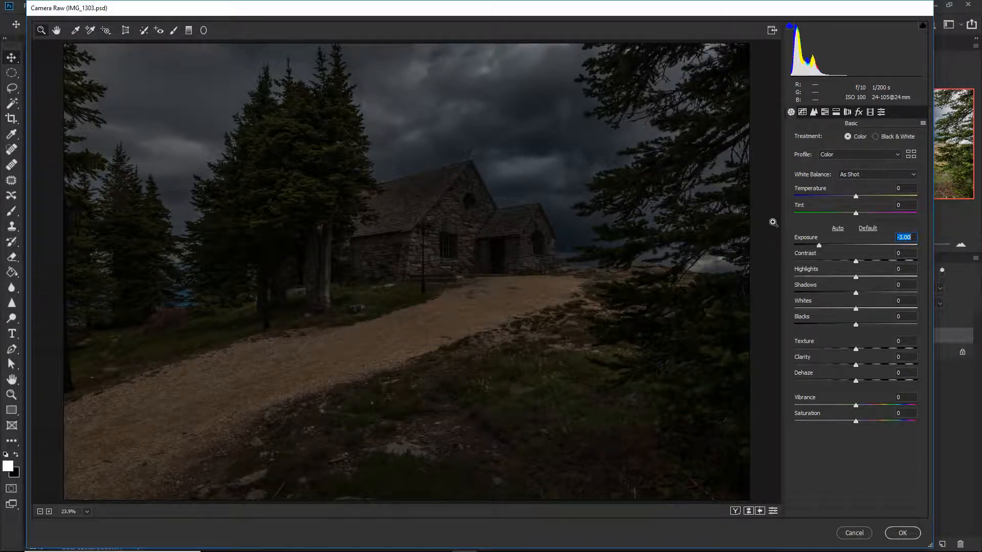
- Cool the white balance by setting the temperature to -34 and the tint to -6
left_click_drag(811, 191, 801, 192)
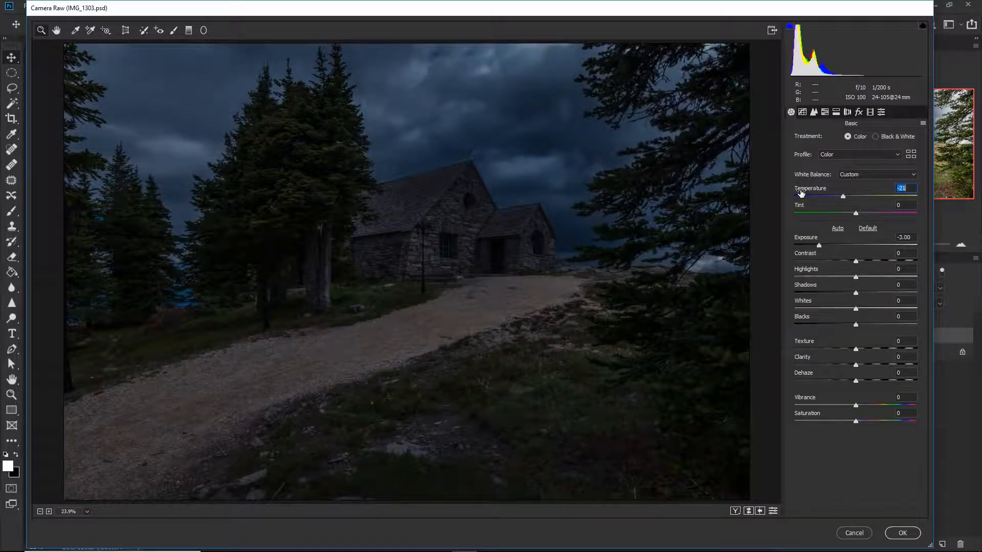
left_click_drag(800, 192, 794, 192)
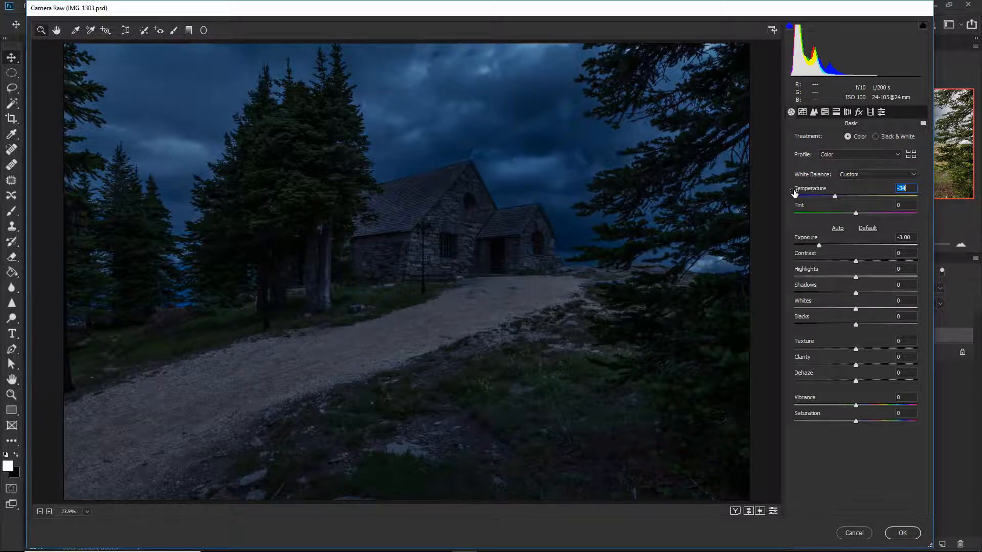
mouse_move(794, 192)
left_mouse_down()
mouse_move(831, 187)
mouse_move(782, 186)
mouse_move(795, 185)
left_mouse_up()
left_click_drag(796, 185, 793, 185)
mouse_move(799, 207)
left_mouse_down()
mouse_move(776, 207)
mouse_move(821, 206)
mouse_move(779, 205)
mouse_move(796, 205)
left_mouse_up()
- Adjust the tonal range by setting shadows to +46, whites to +14 and blacks to +93
left_click_drag(795, 287, 814, 274)
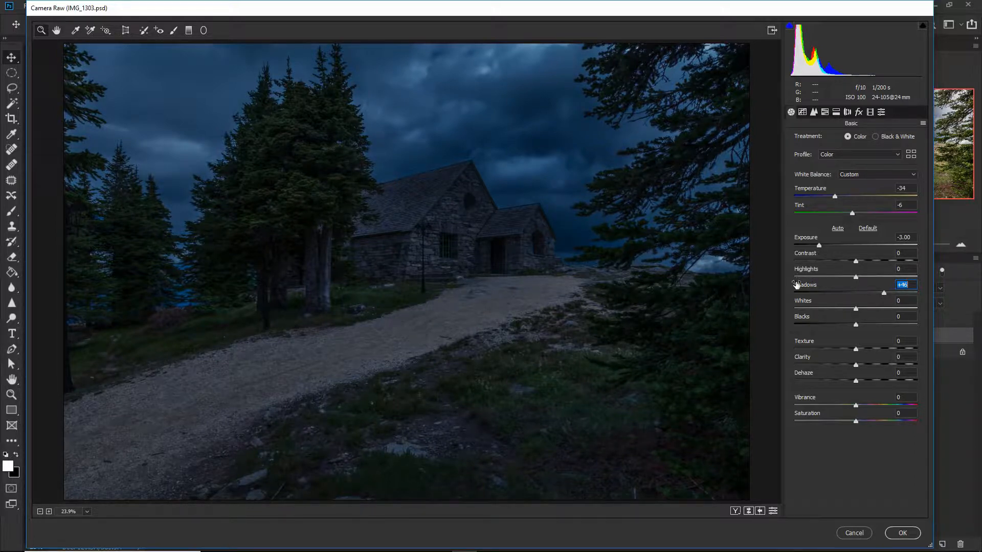
left_click_drag(798, 304, 806, 303)
left_click_drag(806, 304, 807, 304)
mouse_move(802, 318)
left_mouse_down()
mouse_move(875, 301)
mouse_move(846, 317)
mouse_move(869, 313)
mouse_move(800, 320)
mouse_move(854, 318)
mouse_move(749, 323)
mouse_move(805, 322)
left_mouse_up()
key("alt")
key("alt")
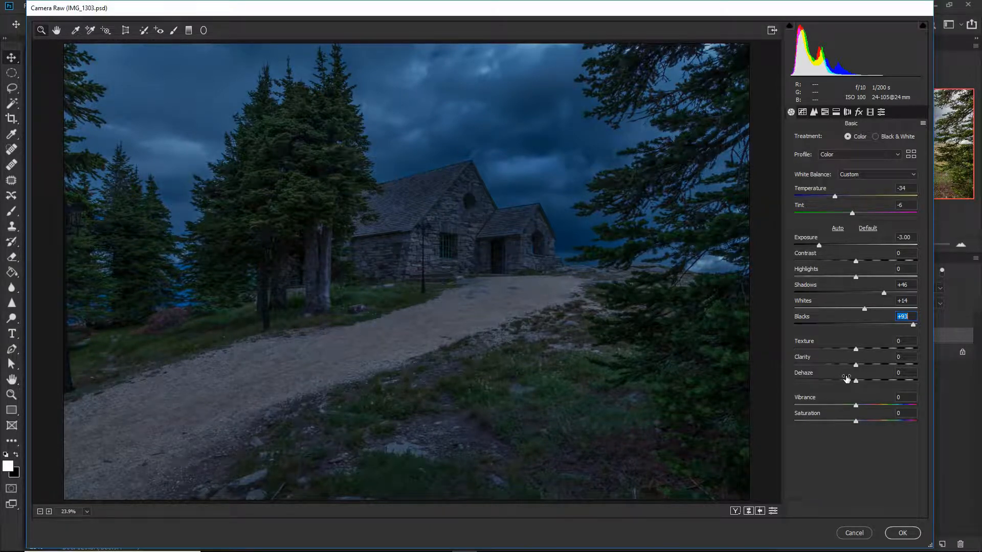
- Set saturation to -45 and vibrance to +26, and apply the Camera Raw filter to the Nighttime layer
mouse_move(817, 414)
left_mouse_down()
mouse_move(787, 419)
mouse_move(801, 401)
mouse_move(833, 401)
mouse_move(814, 397)
left_mouse_up()
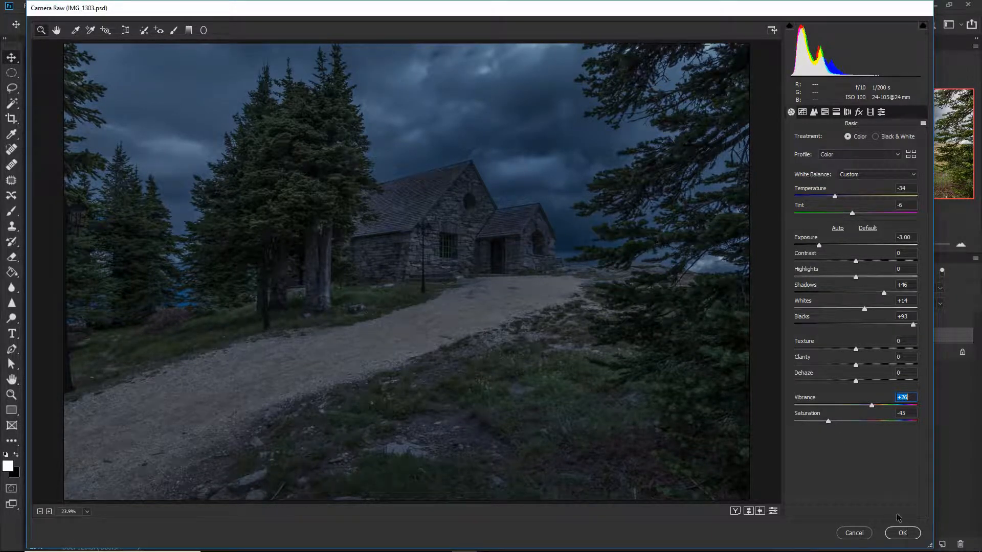
left_click(902, 532)
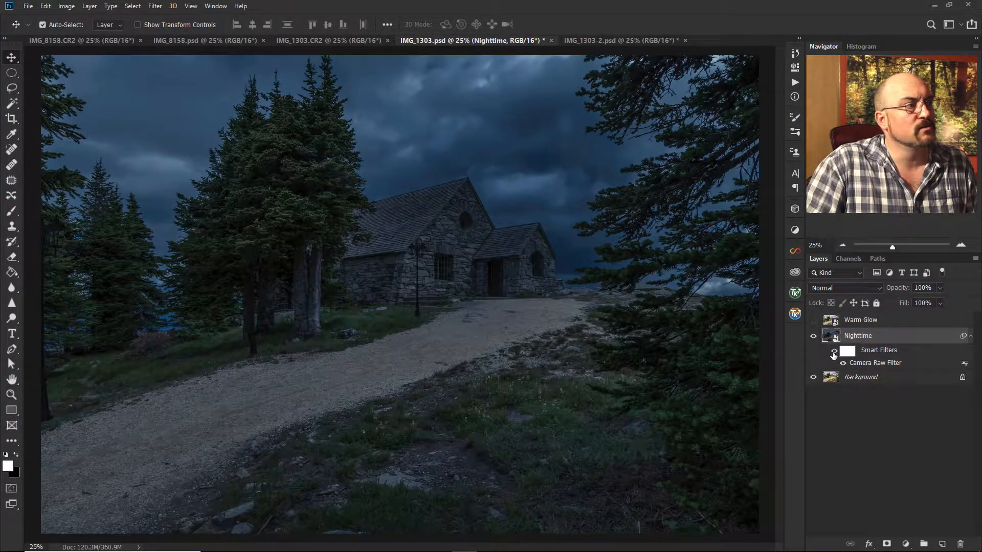
- Compare the Nighttime layer with and without its smart filters, then reopen its Camera Raw Filter settings
left_click(833, 351)
left_click(833, 351)
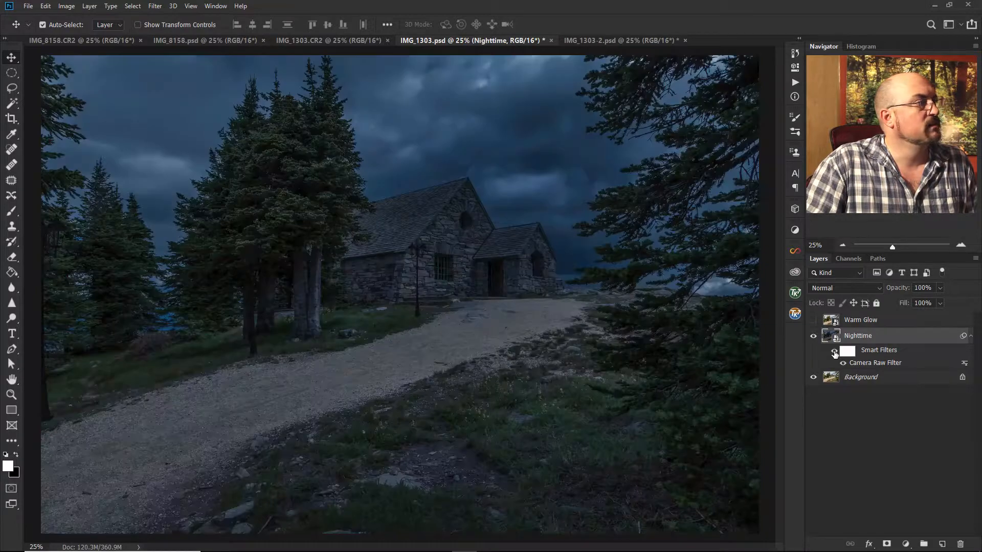
double_click(886, 364)
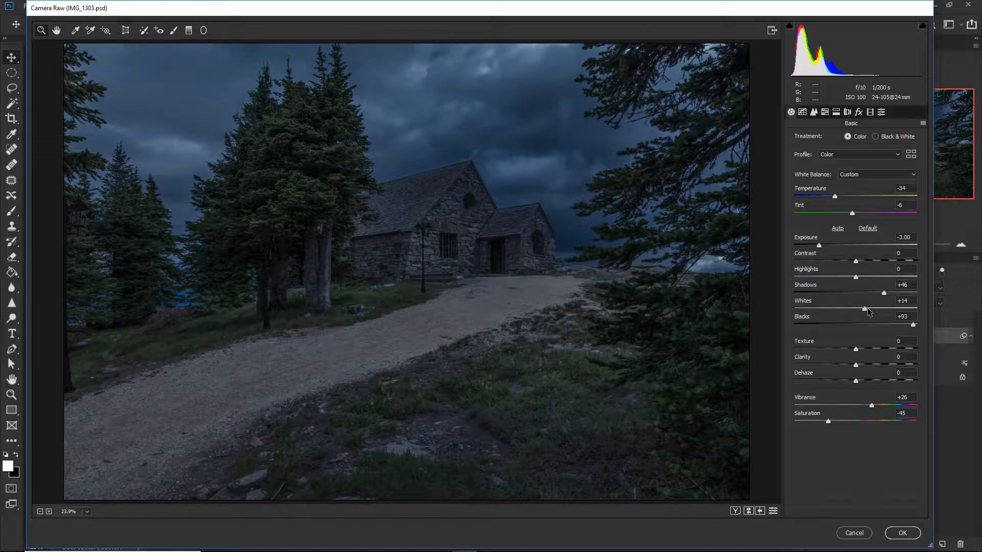
- Try raising the Nighttime layer's whites to +73, discard the change, and check the image's histogram
left_click(900, 308)
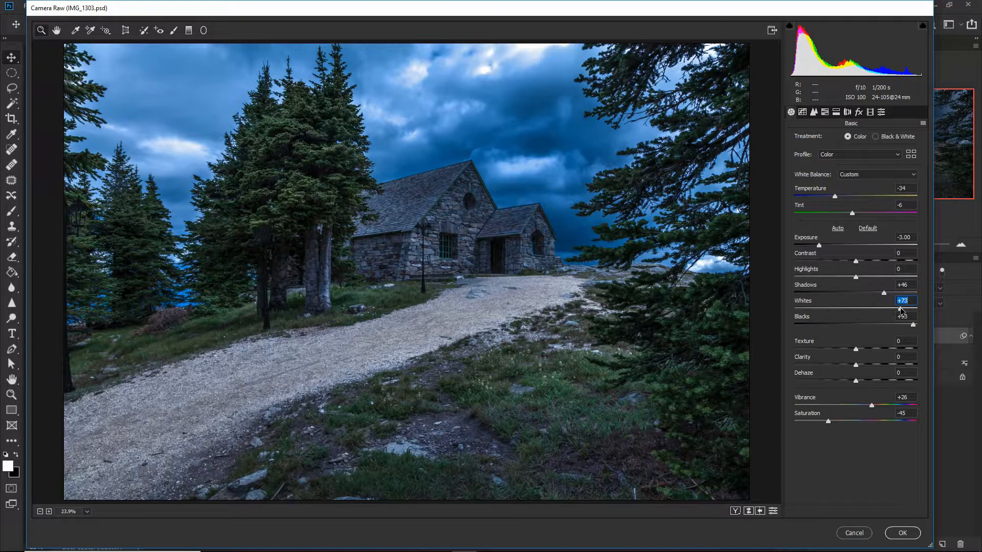
left_click(854, 533)
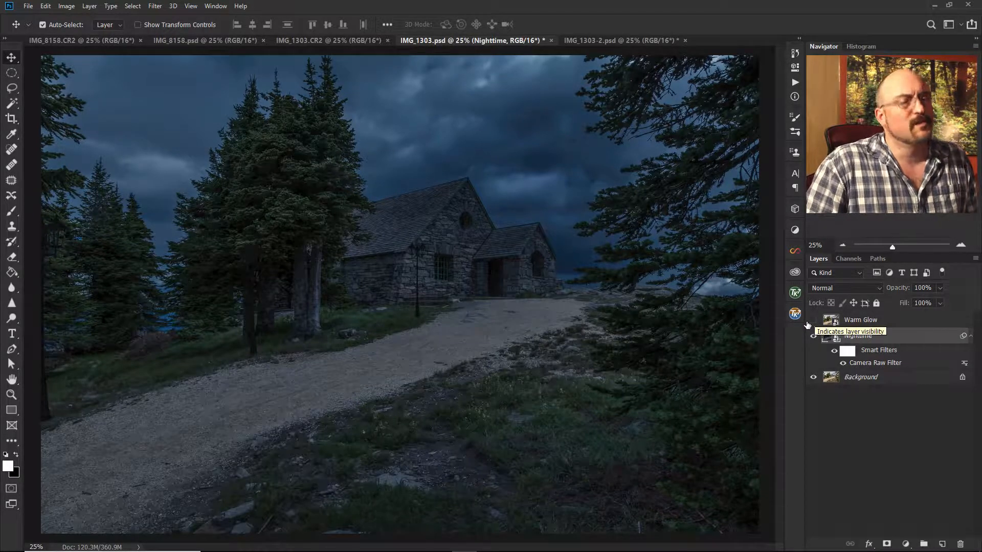
left_click(850, 47)
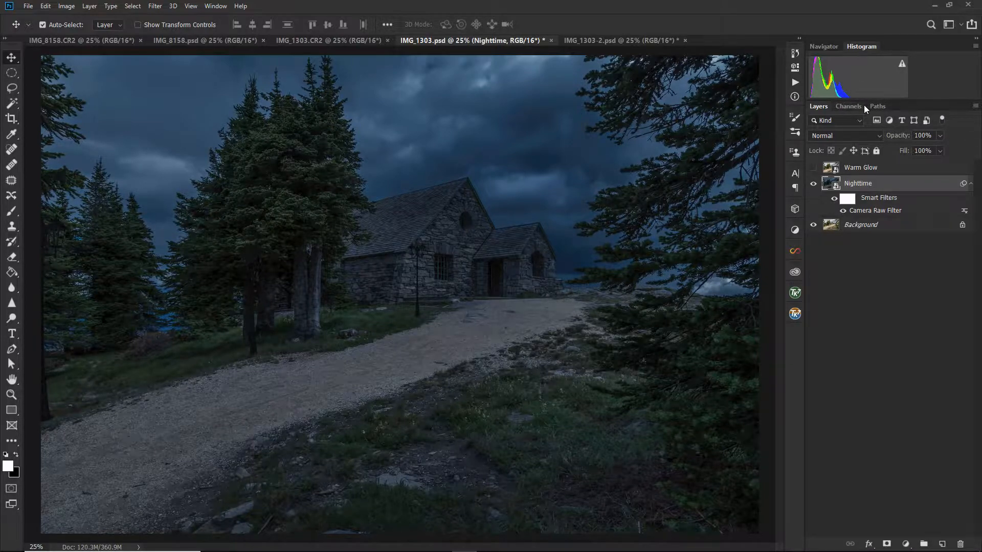
left_click(824, 47)
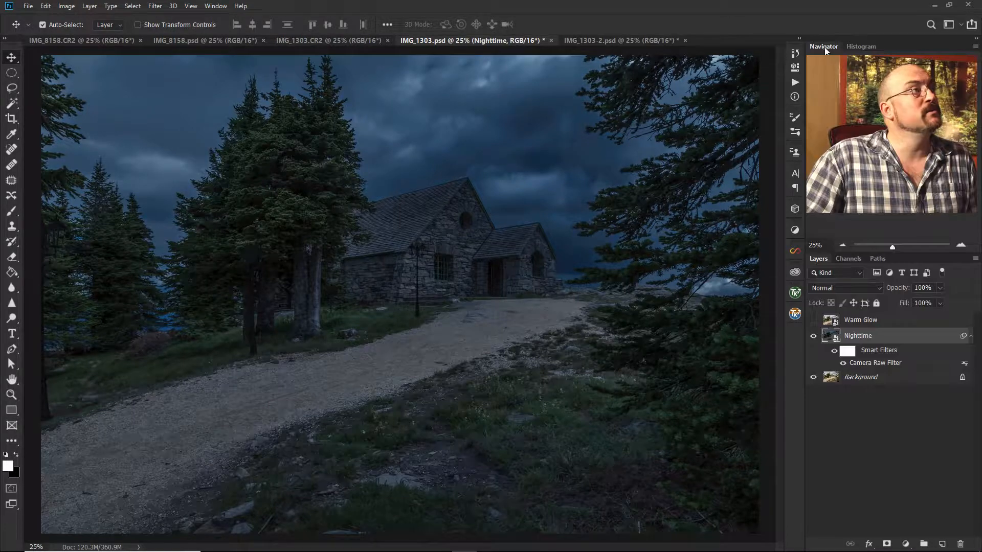
- Show the Warm Glow layer and warm its white balance with the Camera Raw Filter, setting temperature to +72 and tint to +49
left_click(813, 320)
left_click(917, 319)
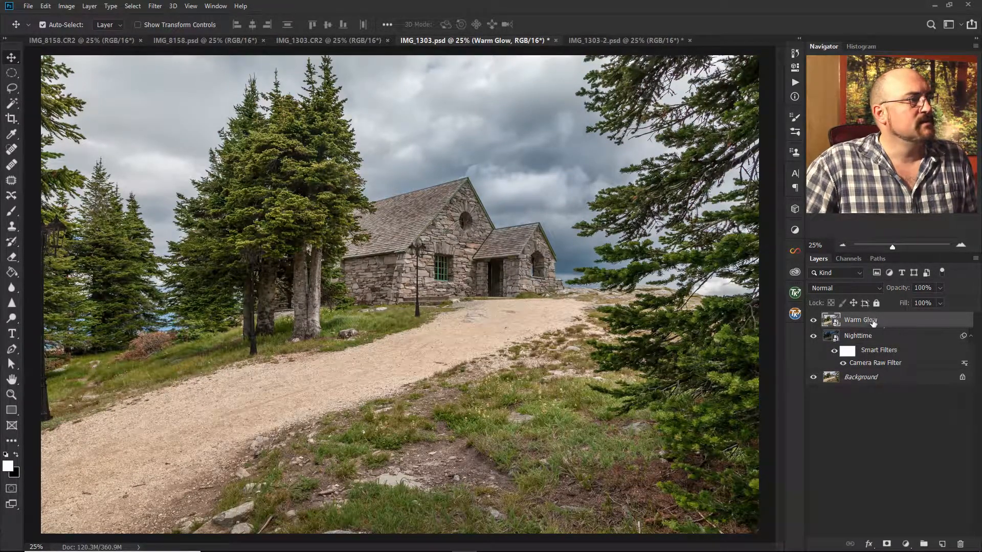
left_click(156, 6)
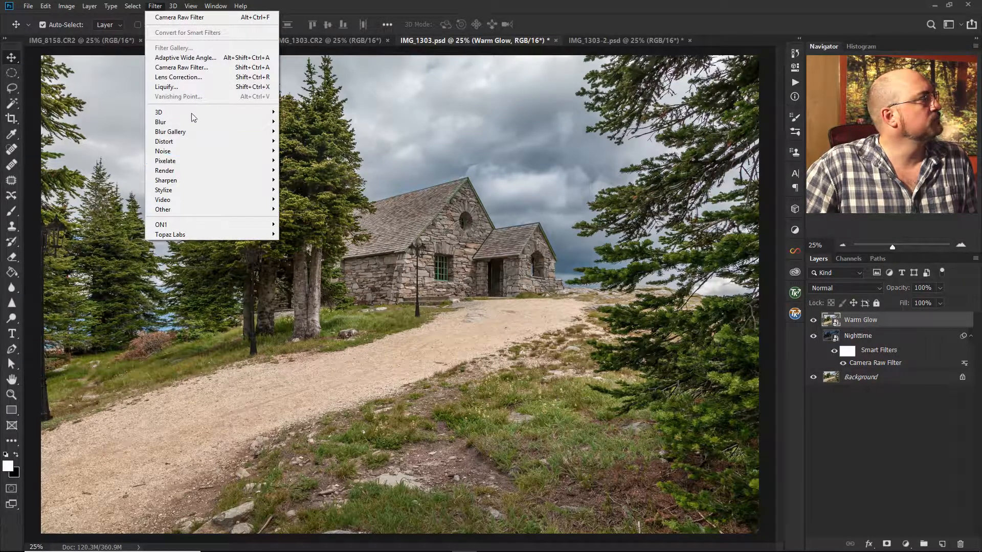
left_click(215, 68)
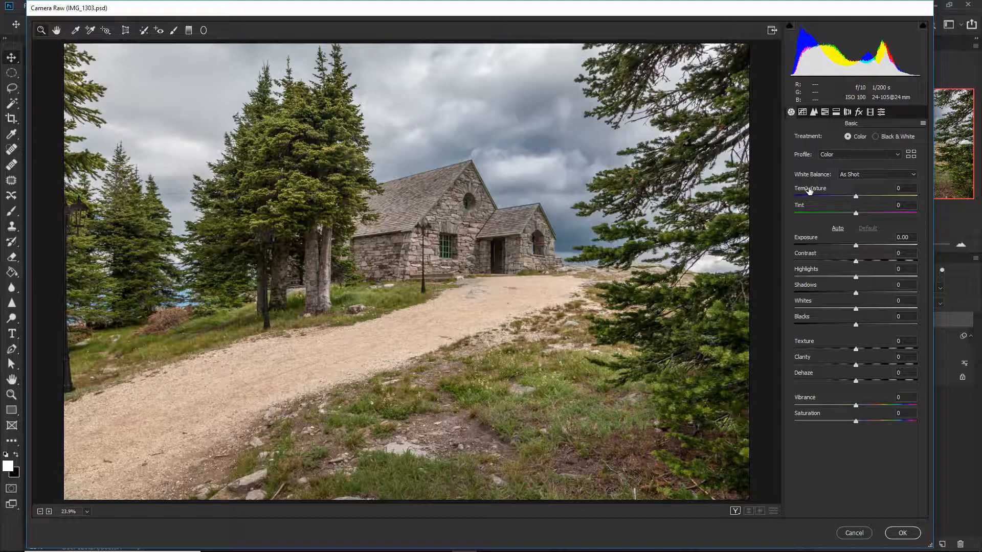
left_click_drag(808, 191, 841, 194)
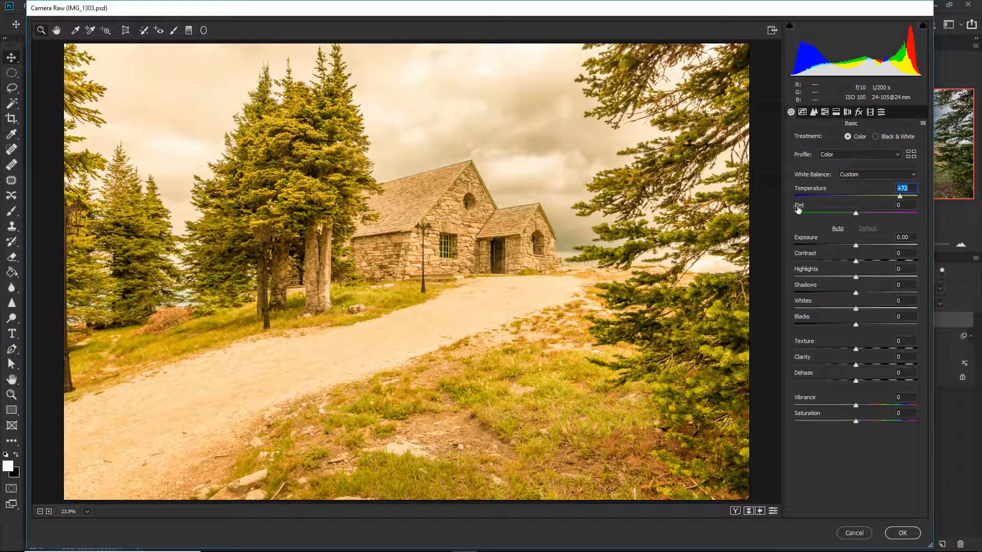
left_click_drag(798, 209, 805, 208)
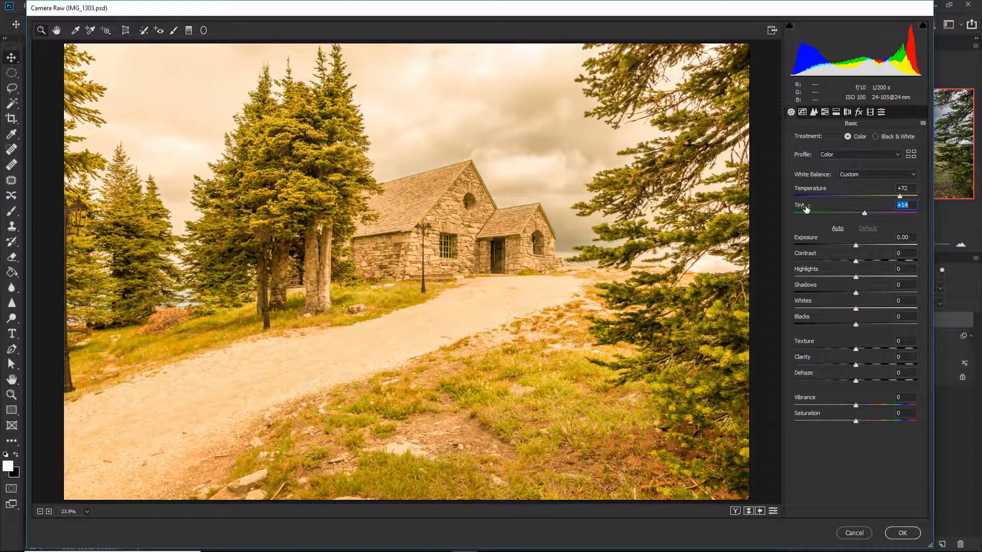
left_click_drag(805, 209, 823, 209)
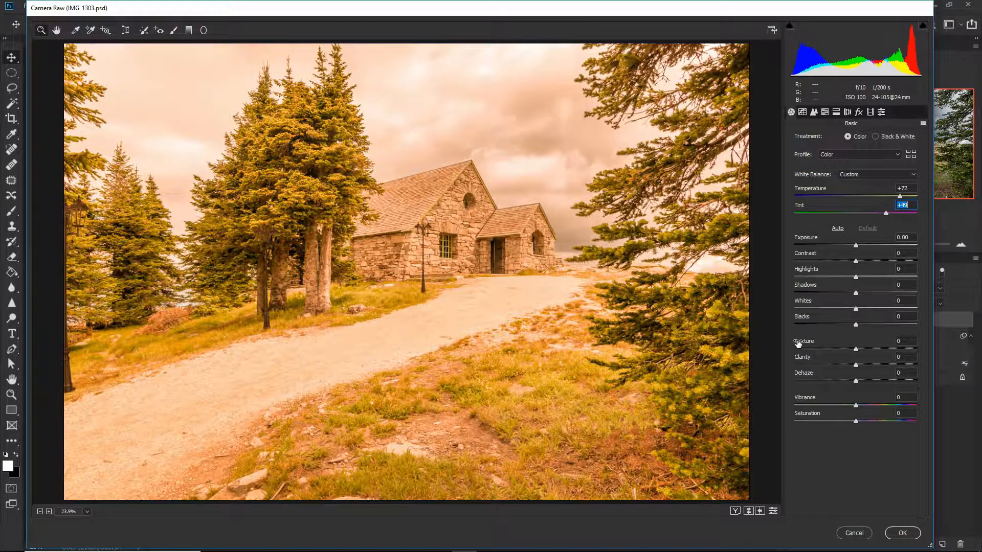
- Set texture to +2, clarity to +6 and dehaze to +44 for the Warm Glow layer
left_click_drag(798, 344, 801, 344)
left_click_drag(805, 344, 883, 342)
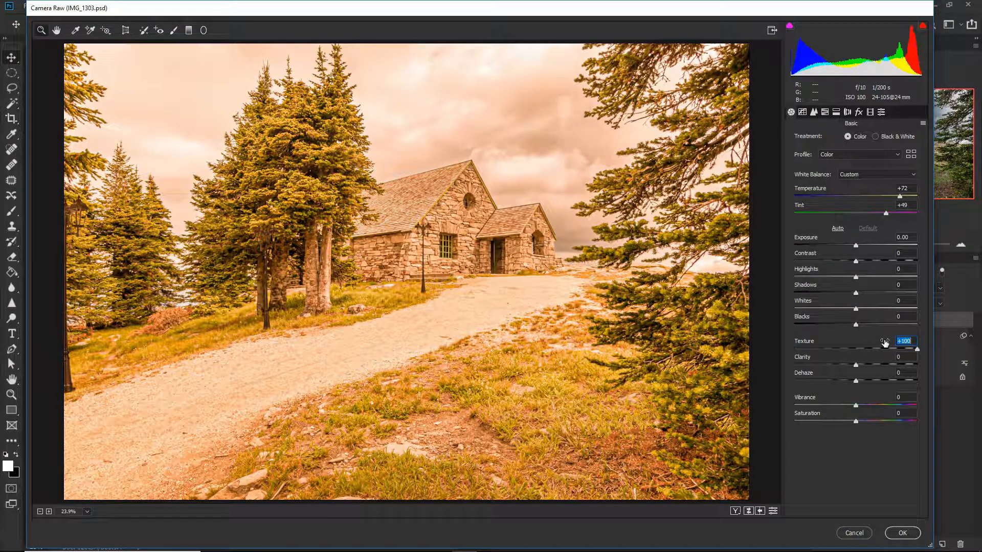
left_click_drag(884, 342, 821, 345)
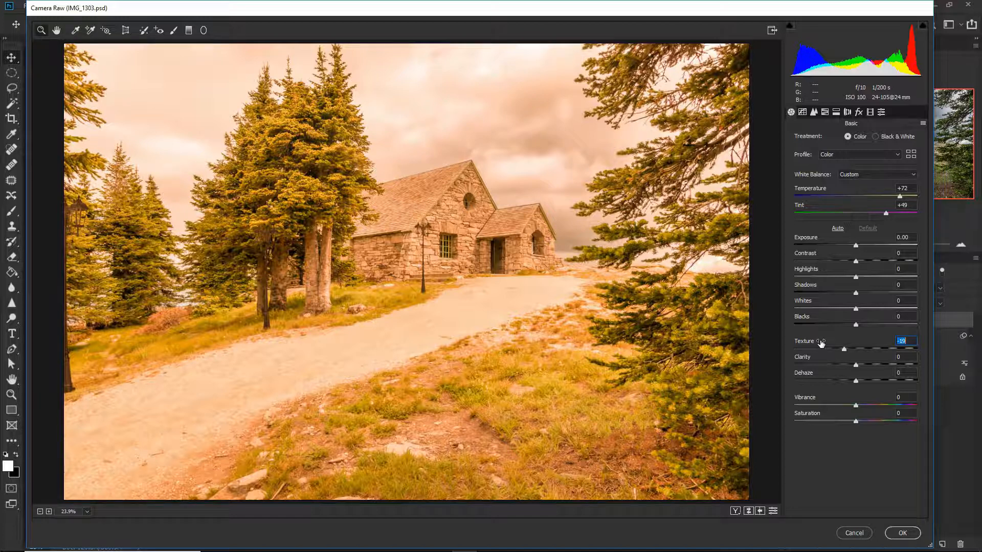
left_click_drag(807, 345, 820, 346)
left_click_drag(800, 361, 803, 360)
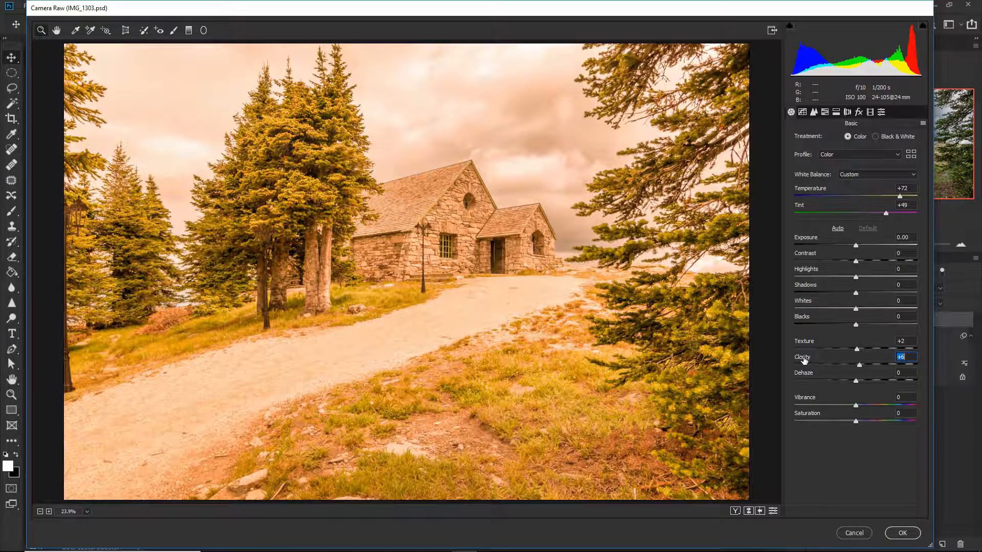
left_click(806, 375)
left_click_drag(806, 374, 824, 375)
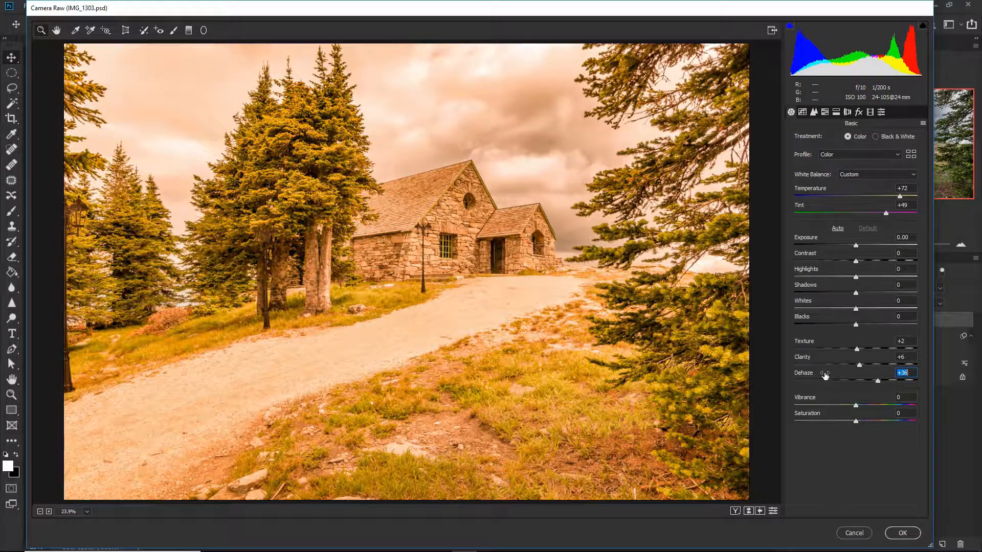
left_click_drag(824, 375, 825, 375)
left_click_drag(825, 375, 829, 373)
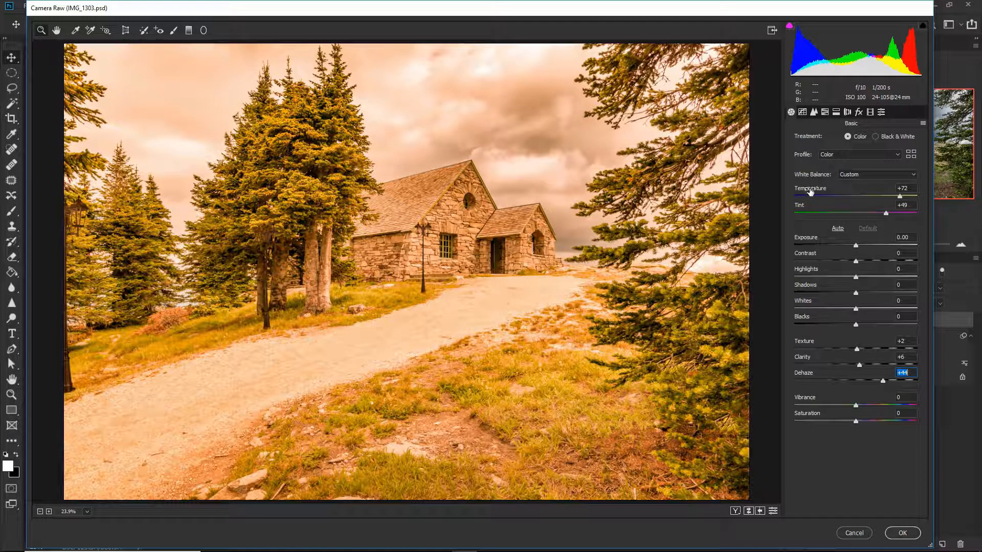
- Warm the white balance further with temperature +86 and tint +54, and lower the highlights to -100
mouse_move(809, 193)
left_mouse_down()
mouse_move(820, 190)
mouse_move(803, 207)
left_mouse_up()
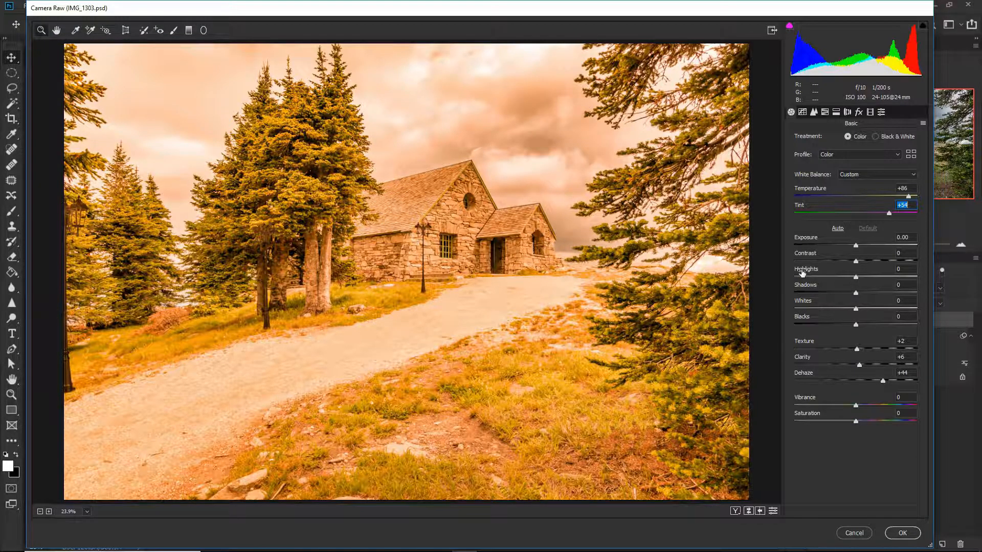
mouse_move(806, 303)
left_mouse_down()
mouse_move(777, 304)
mouse_move(825, 304)
left_mouse_up()
left_click_drag(808, 271, 739, 276)
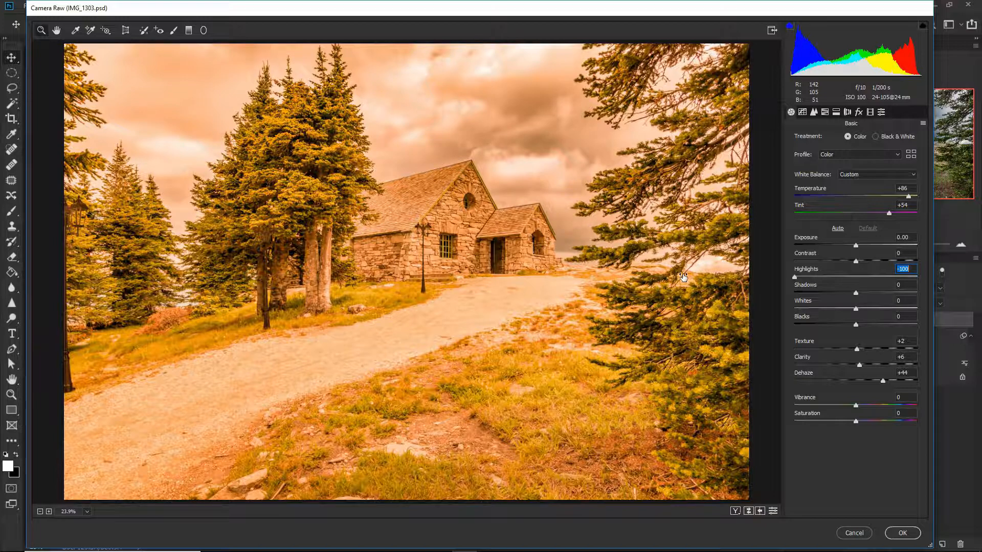
- Try shadows at +38 and exposure at +0.35, and undo both adjustments
left_click_drag(809, 286, 829, 280)
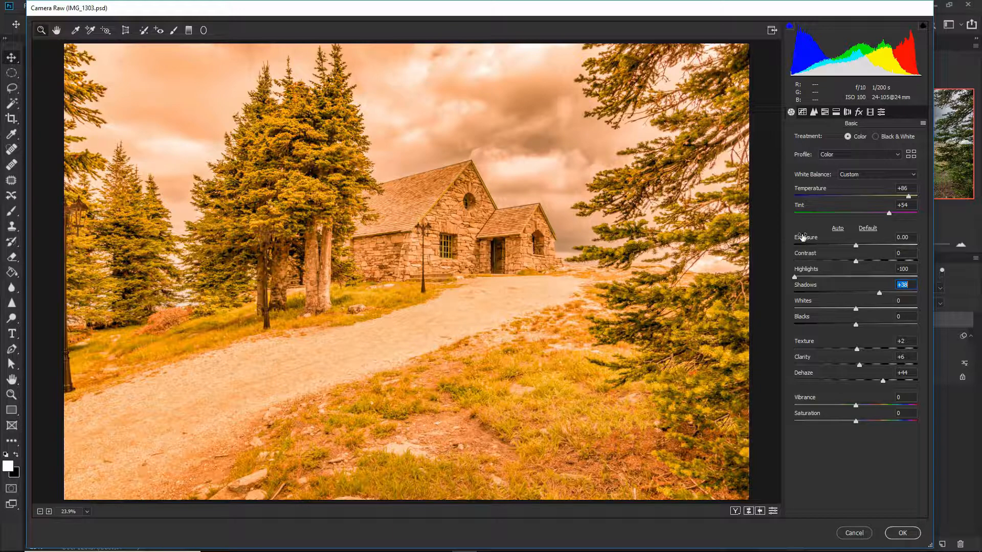
left_click_drag(805, 242, 808, 241)
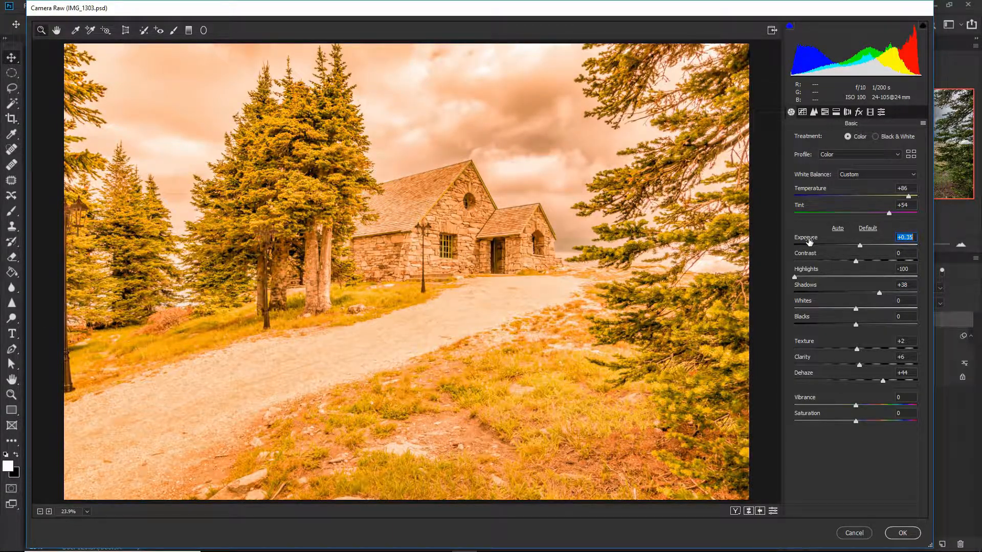
key("ctrl+alt+z")
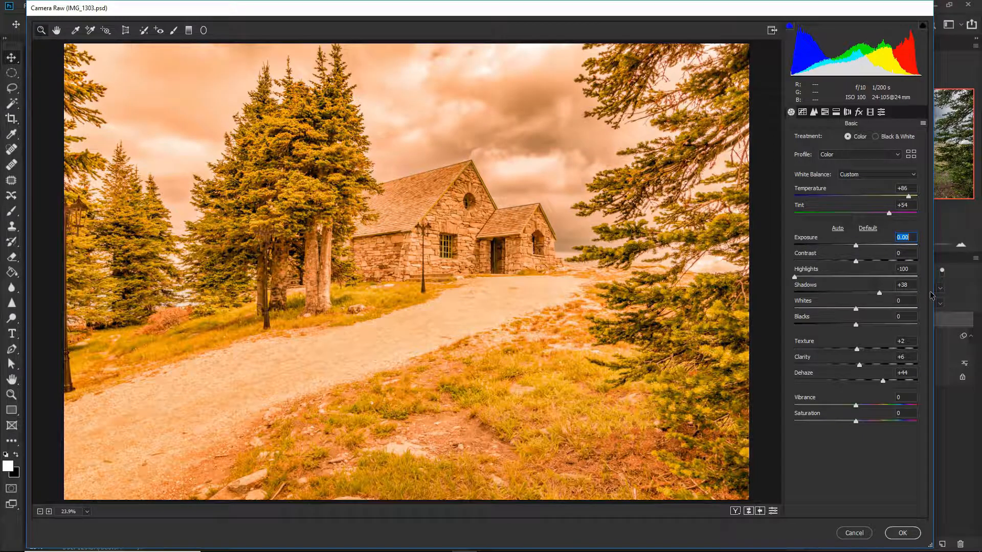
key("ctrl+alt+z")
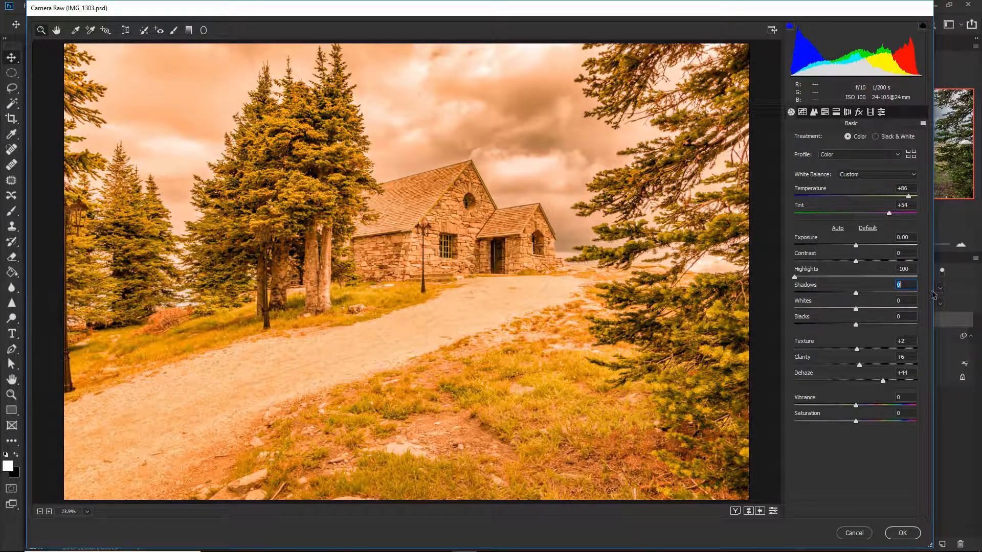
- Set the highlights to -49 and apply the Camera Raw filter to the Warm Glow layer
left_click(802, 271)
left_click_drag(801, 272, 828, 266)
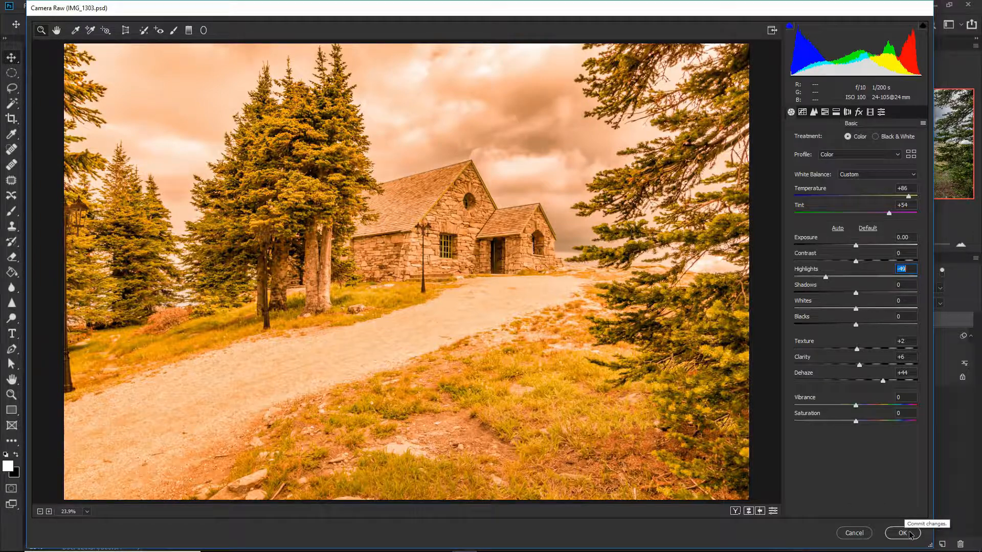
left_click(903, 533)
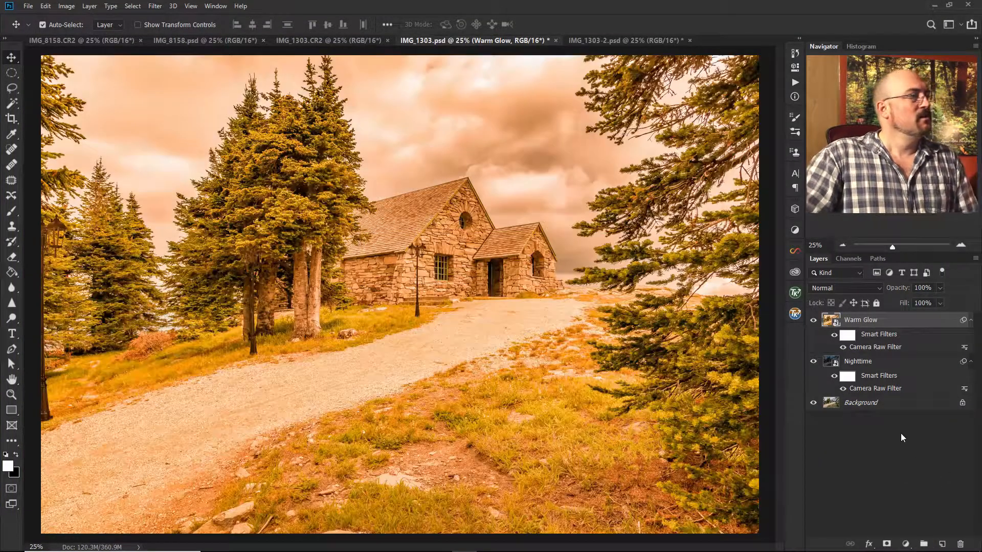
- Compare the image with and without the Warm Glow layer, and hide that layer behind a black layer mask
left_click(813, 320)
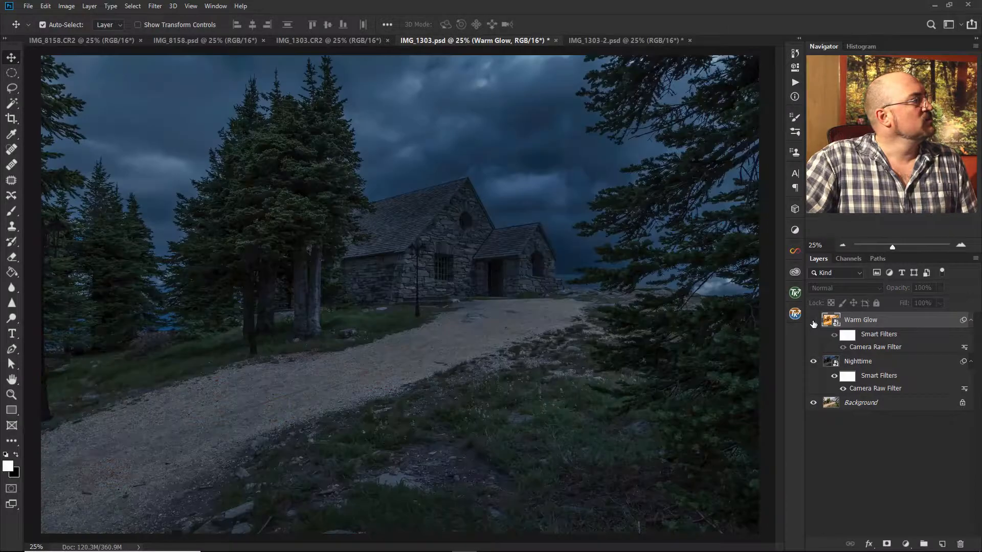
left_click(812, 321)
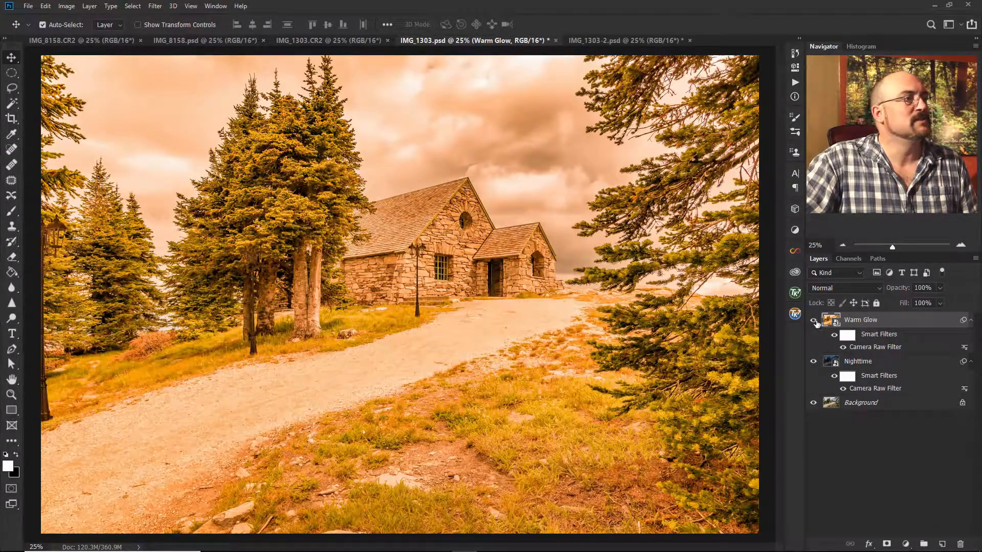
left_click(887, 545, "alt")
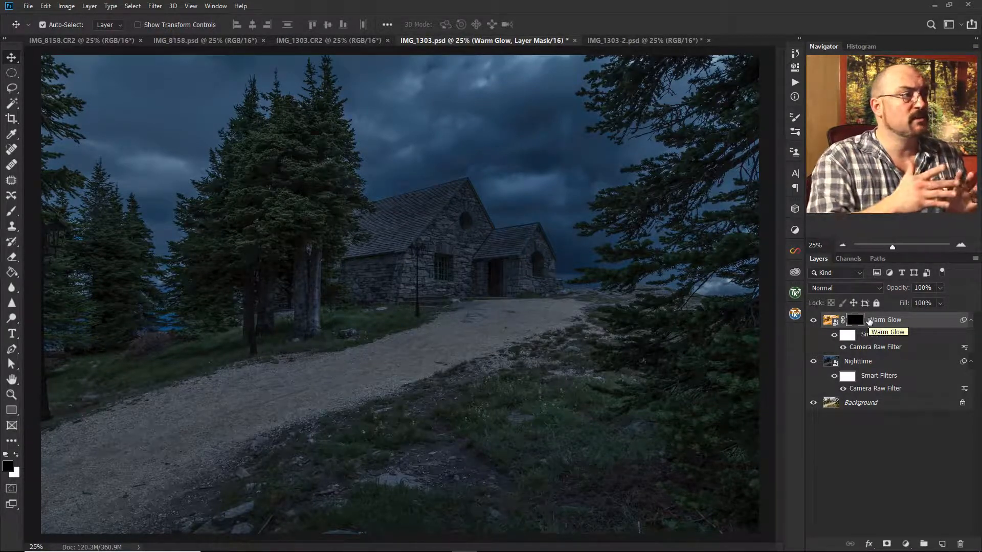
- Ready the Brush tool with white as the foreground color and view the building's windows and entrance at 100%
left_click(11, 210)
key("x")
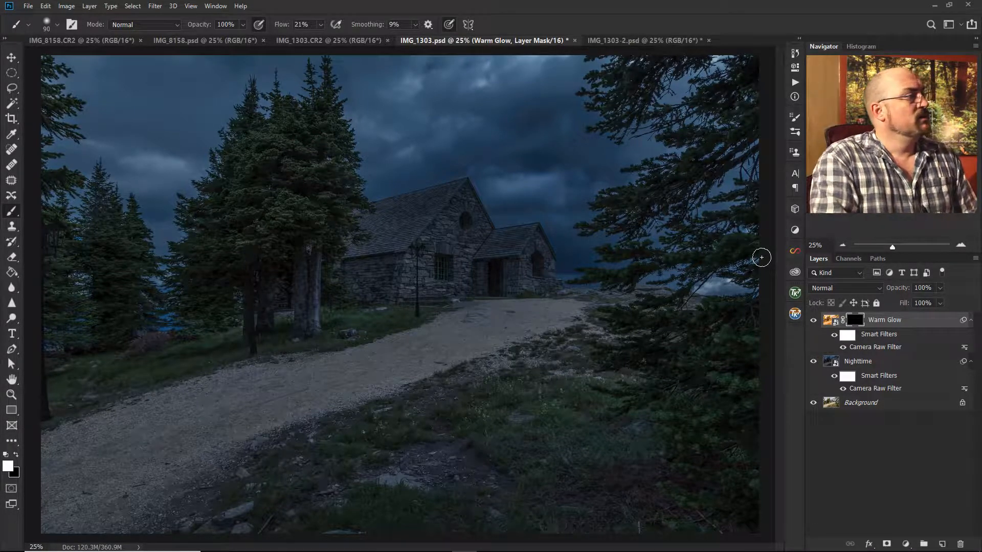
left_click(962, 246)
left_click(962, 246)
left_click(961, 247)
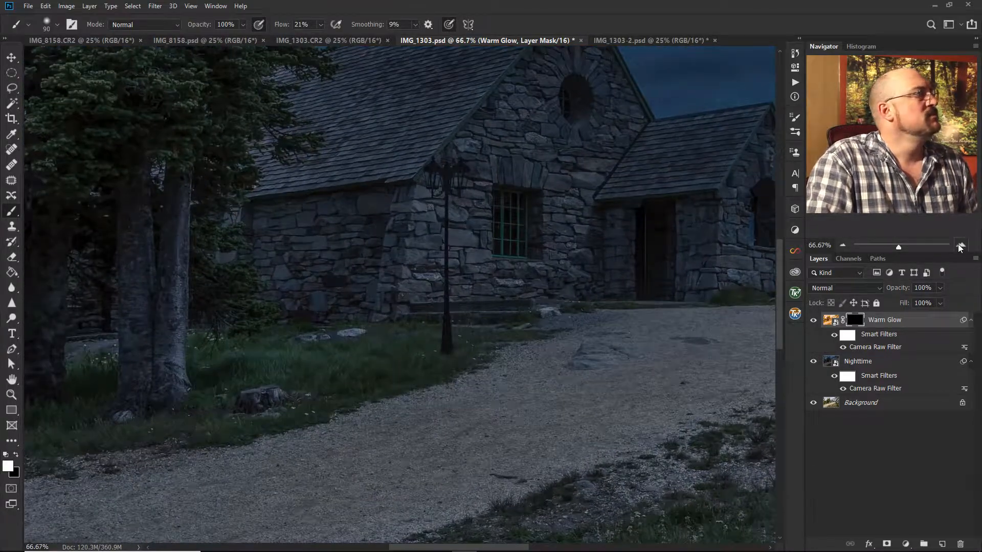
left_click(961, 246)
left_click_drag(891, 148, 905, 140)
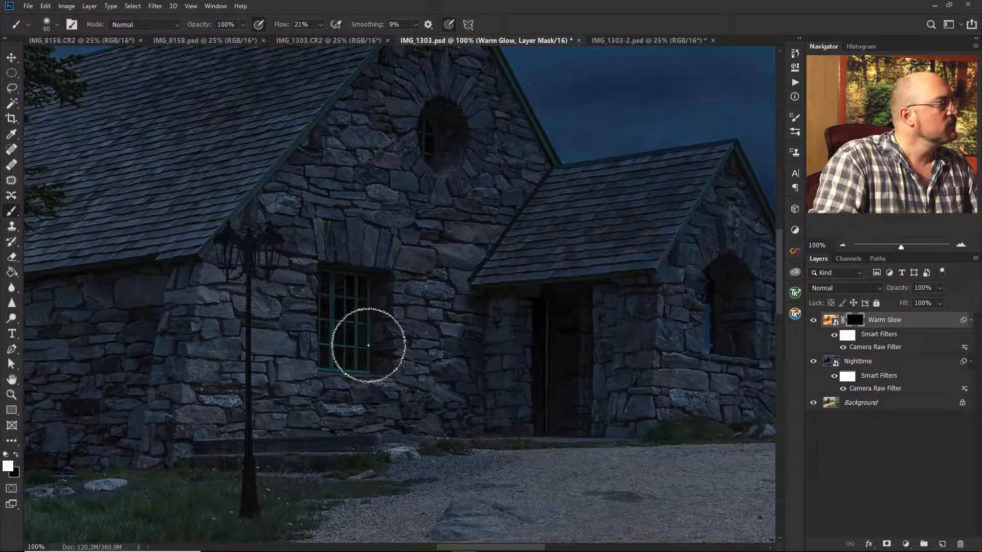
- Temporarily disable the Warm Glow mask to sample the lit stone, refine the foreground color to #edd5a2, and re-enable the mask
left_click(854, 322, "shift")
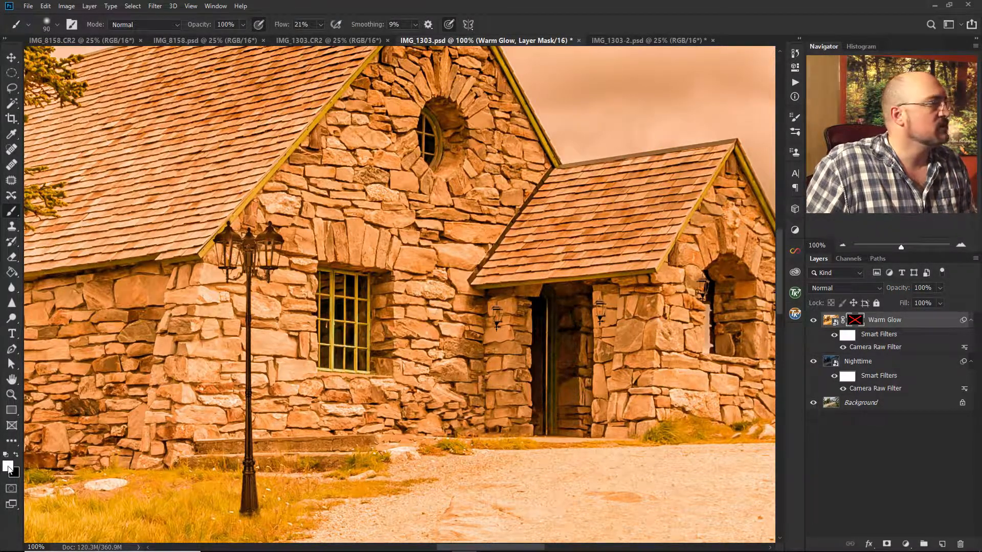
key("ctrl+2")
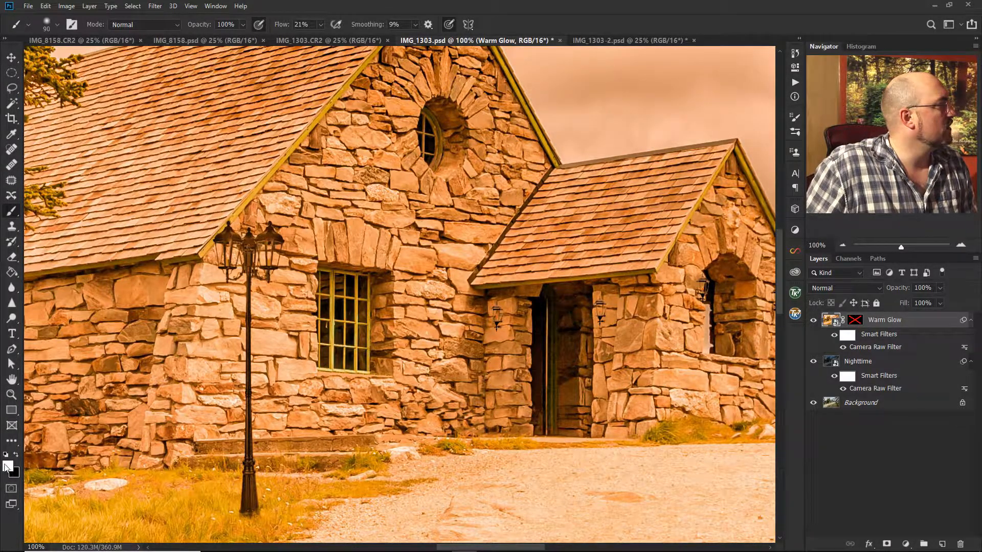
left_click(8, 466)
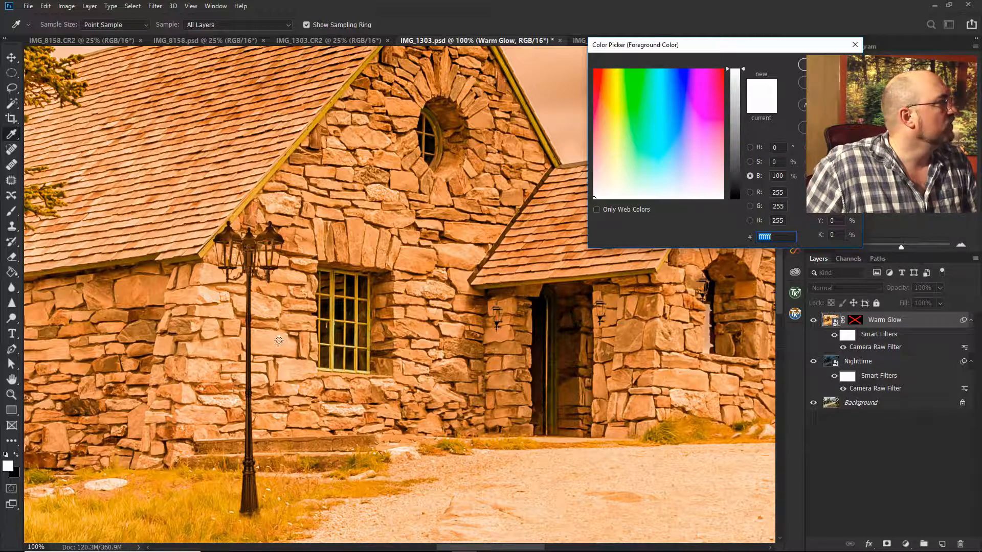
left_click(278, 337)
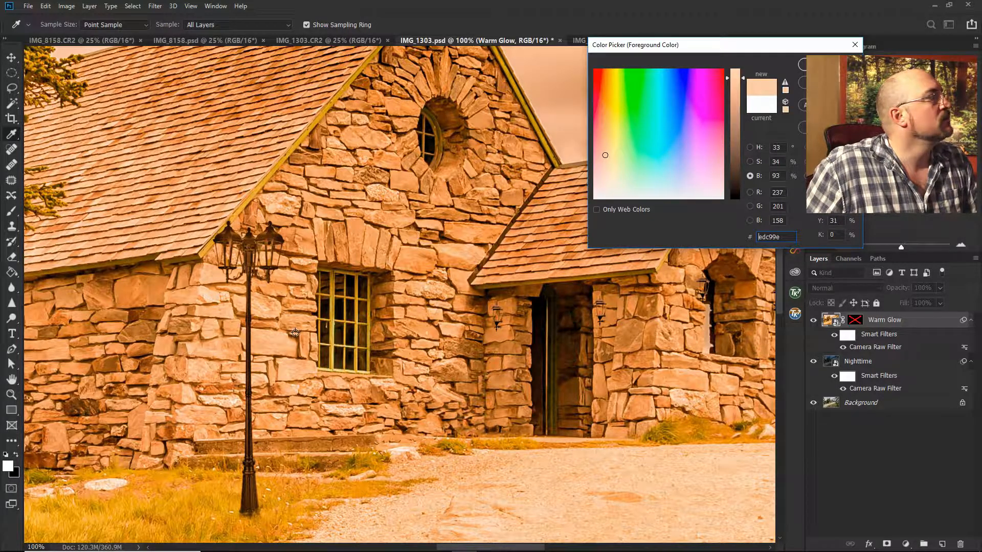
left_click_drag(594, 153, 611, 146)
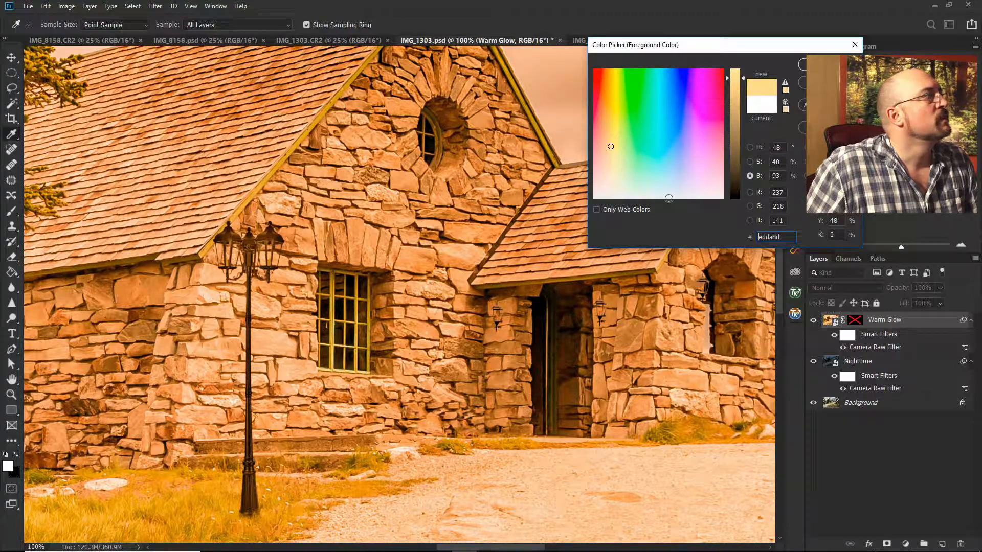
left_click(609, 147)
left_click_drag(609, 148, 608, 158)
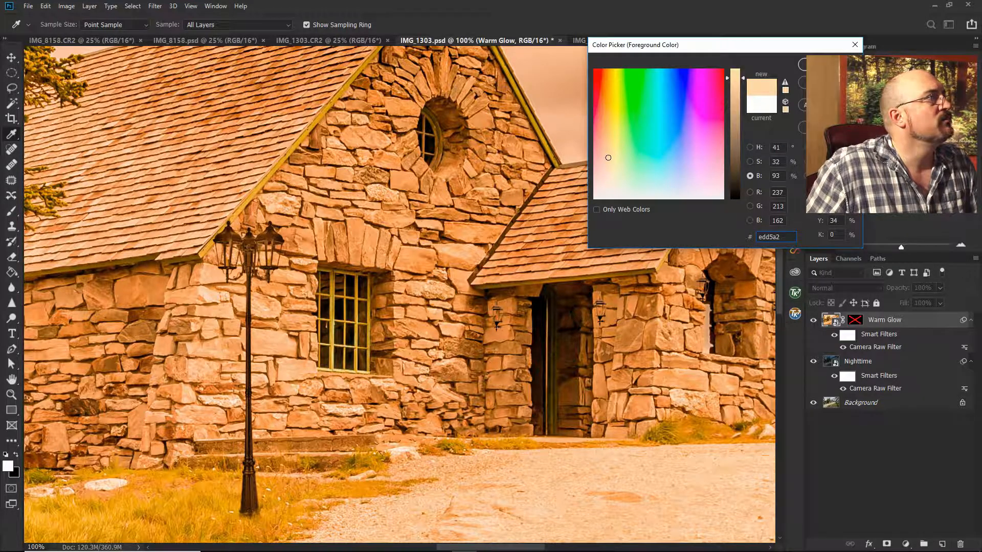
key("Return")
key("b")
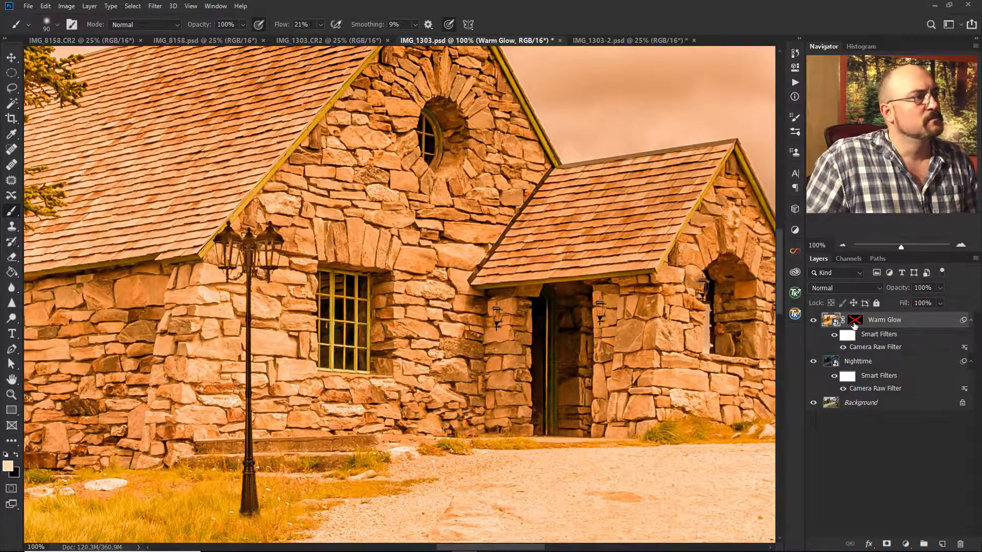
left_click(854, 322, "shift")
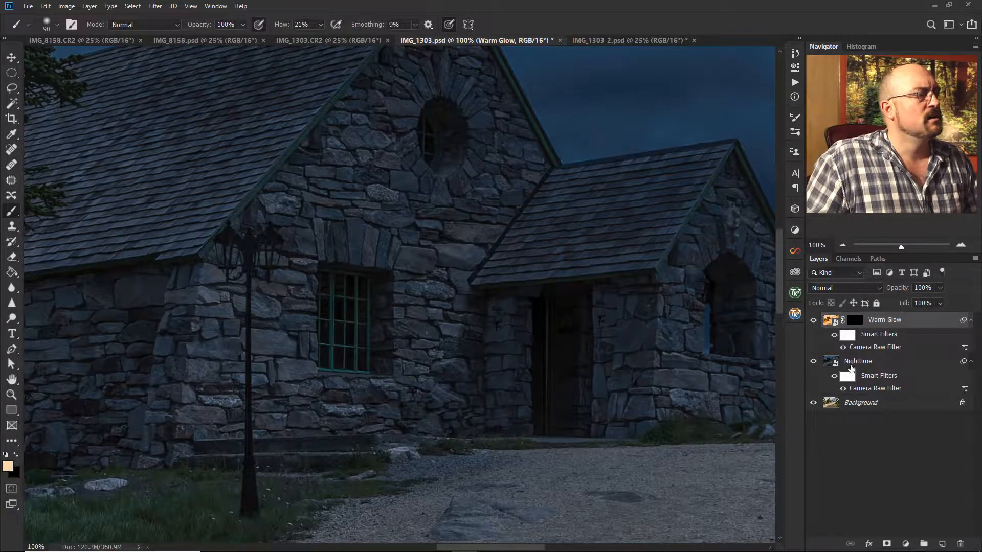
- Add a Solid Color fill layer in #edd5a2 above Warm Glow and invert its layer mask to black
left_click(906, 543)
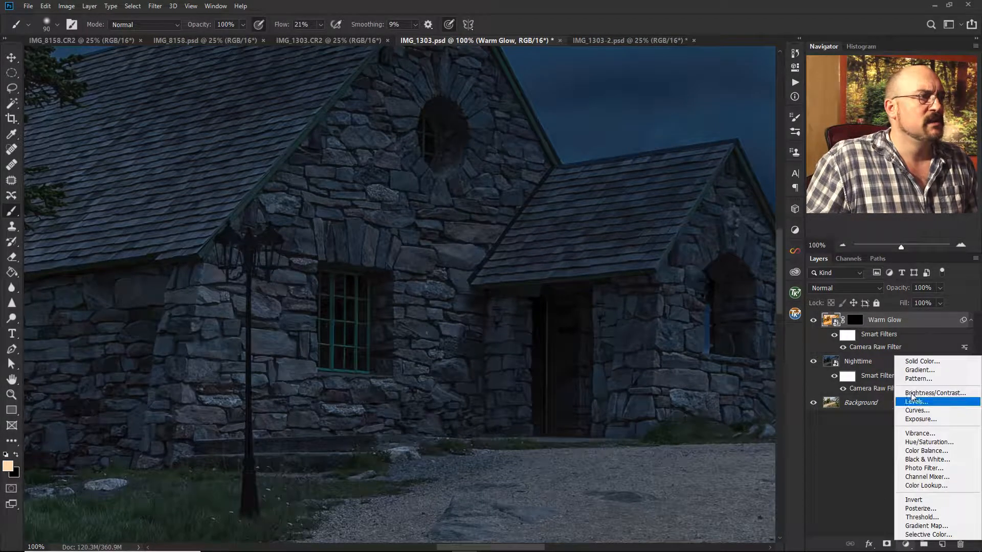
left_click(923, 362)
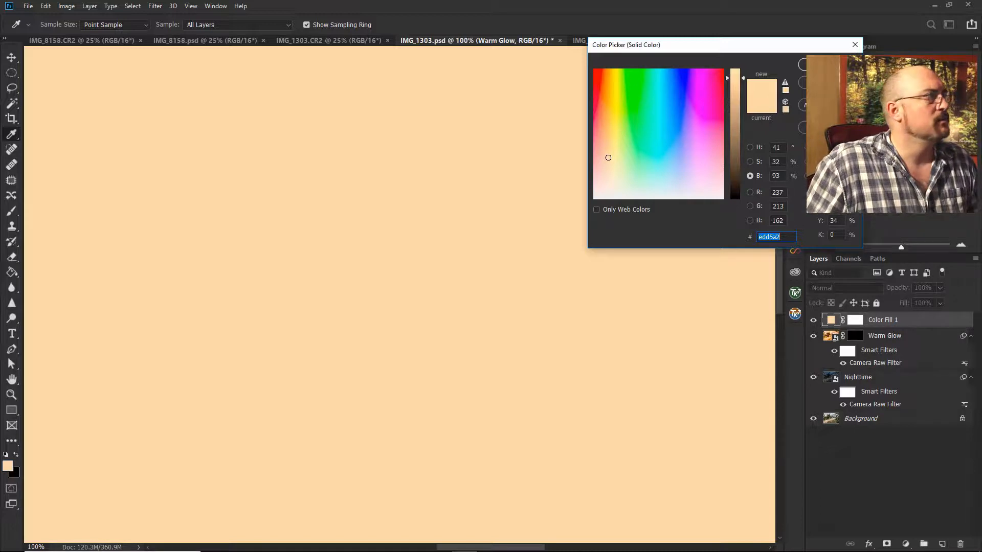
key("Return")
key("b")
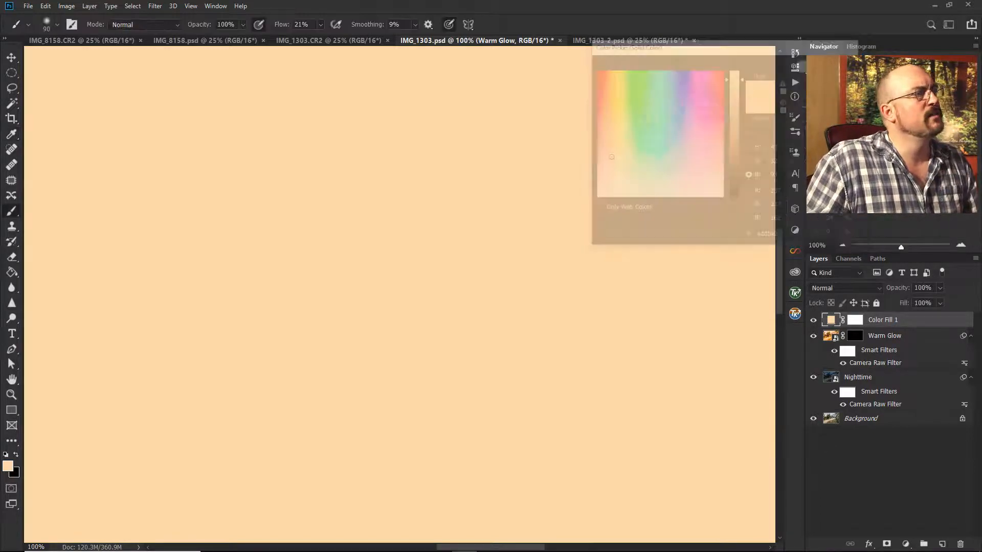
left_click(855, 322)
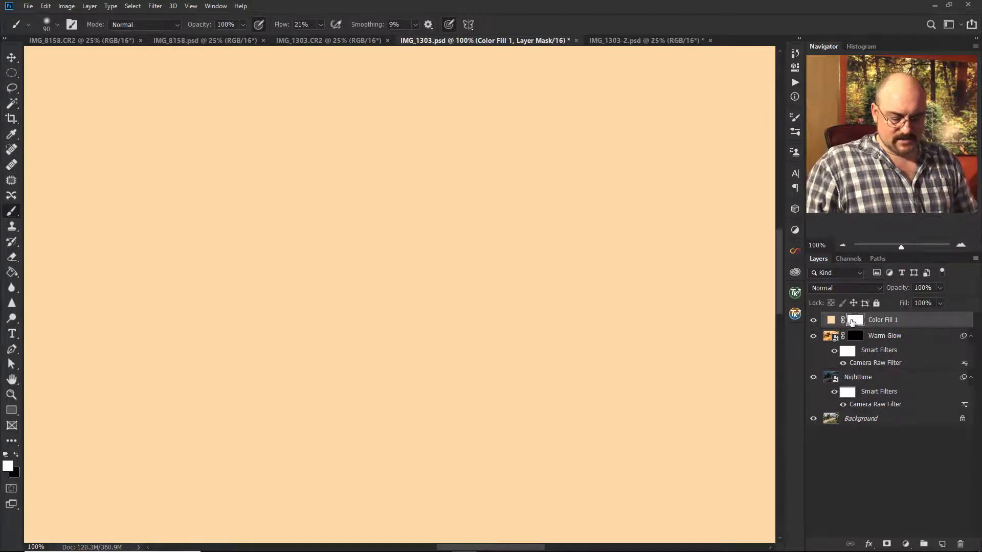
key("ctrl+i")
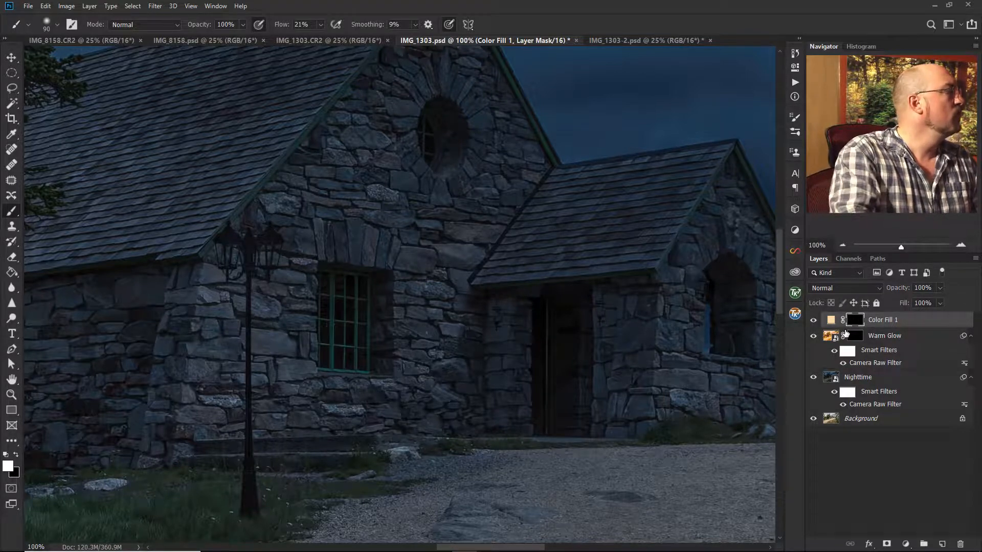
- Try painting light into a pane of the rectangular window on the fill mask with a 9-pixel brush, and undo it
key("bracketleft")
key("bracketleft")
key("bracketleft")
key("bracketleft")
key("bracketleft")
key("bracketleft")
key("bracketleft")
key("bracketleft")
key("bracketleft")
key("bracketleft")
key("bracketleft")
key("bracketleft")
key("bracketleft")
mouse_move(348, 329)
left_mouse_down()
mouse_move(348, 342)
mouse_move(350, 331)
left_mouse_up()
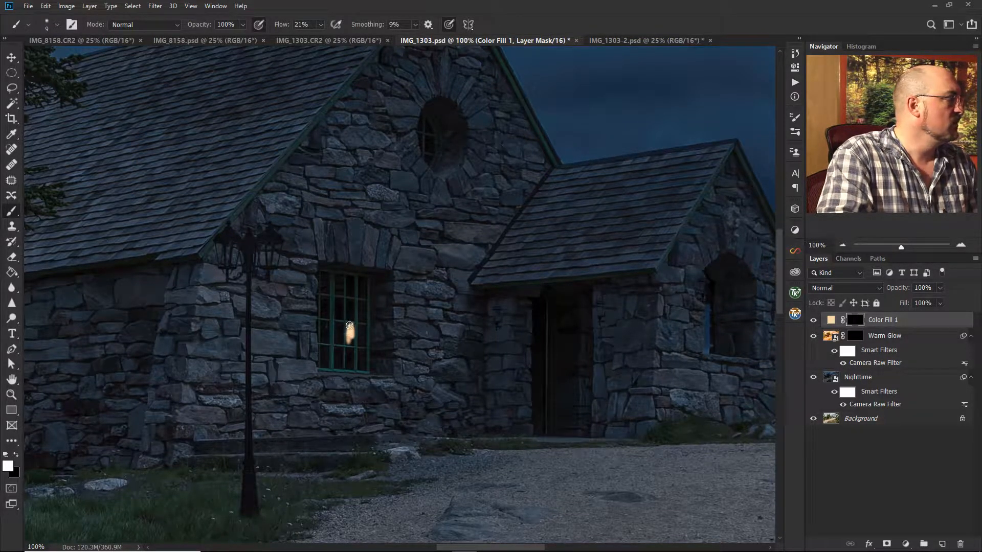
mouse_move(350, 336)
left_mouse_down()
mouse_move(352, 345)
mouse_move(352, 328)
left_mouse_up()
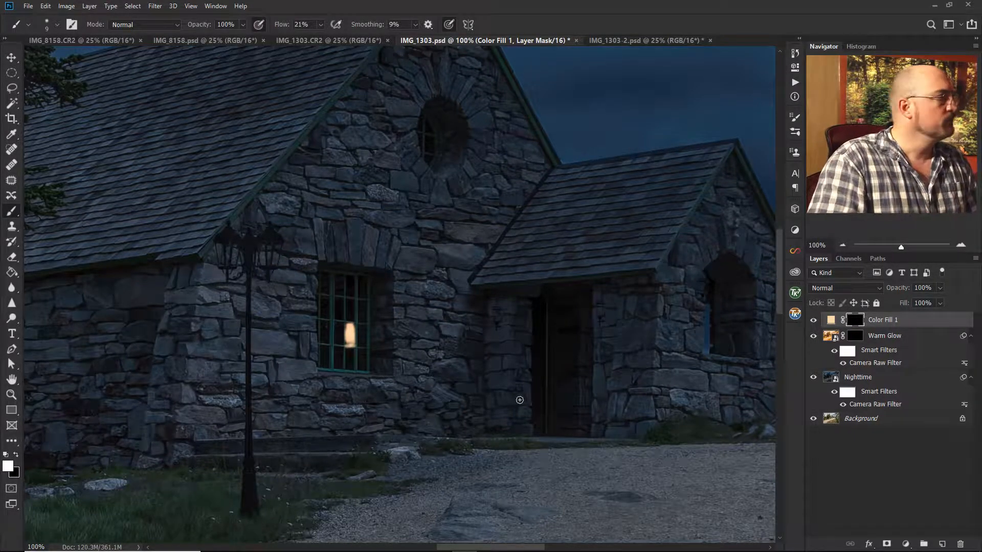
key("ctrl+z")
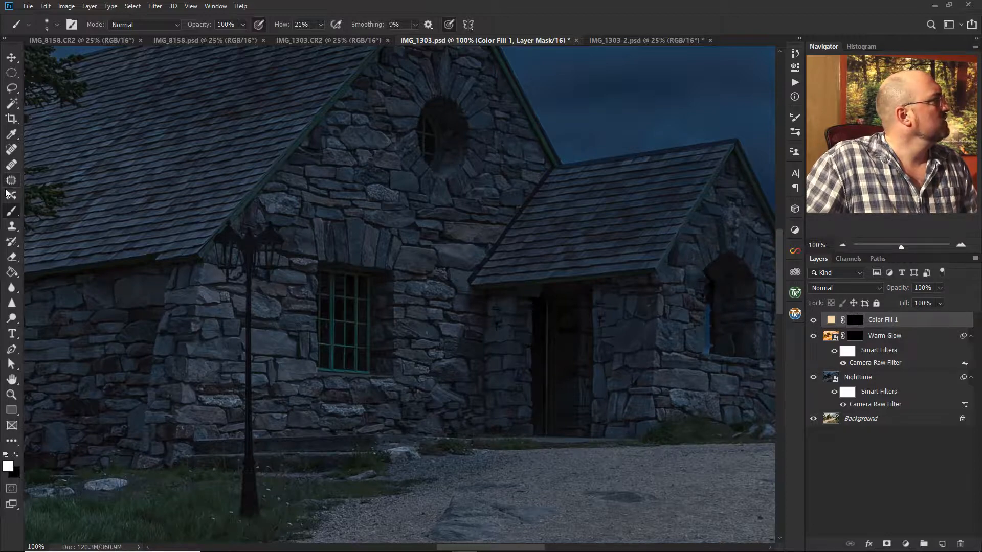
- Outline the rectangular window's glass area with the Polygonal Lasso at 300%, following the uneven stone edge beside the frame
left_click_drag(12, 88, 37, 89)
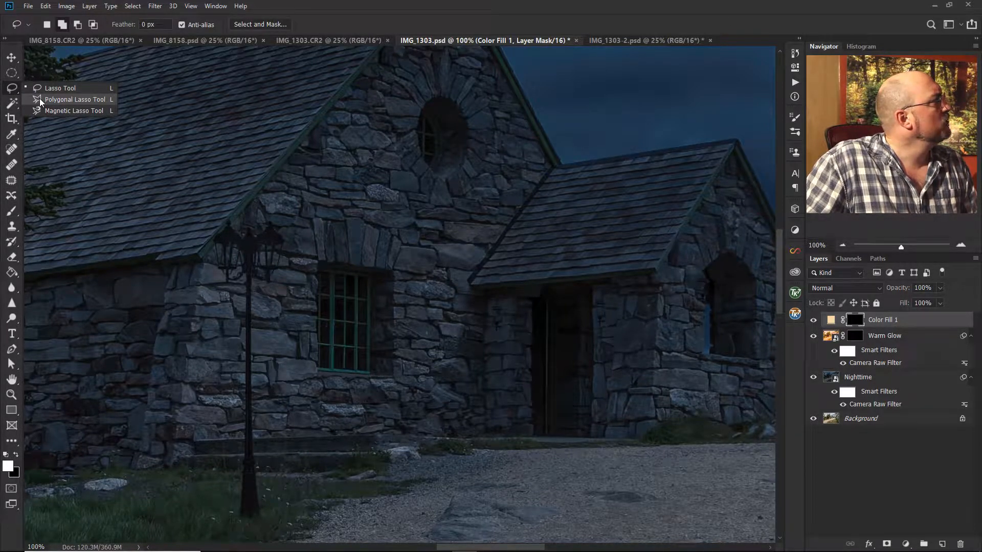
left_click(39, 100)
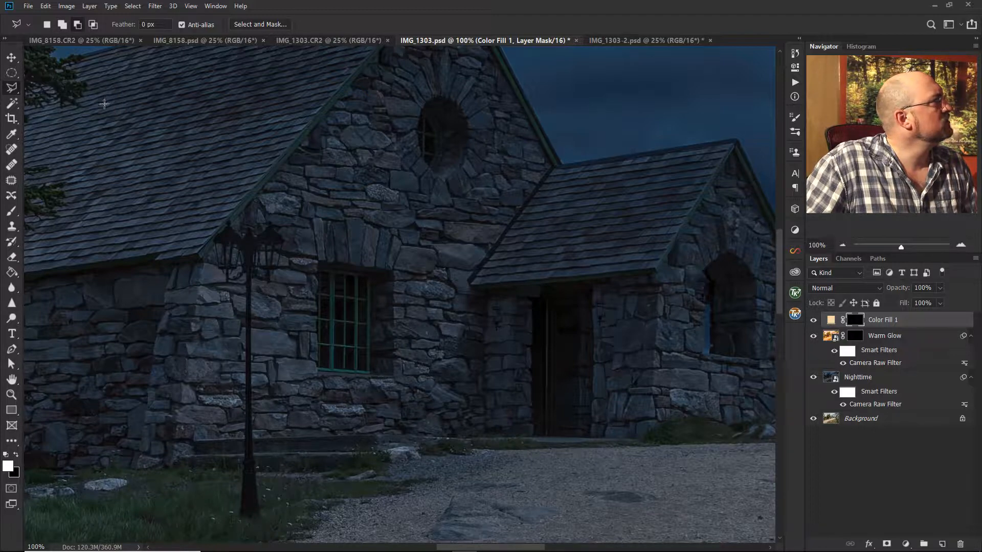
left_click(77, 24)
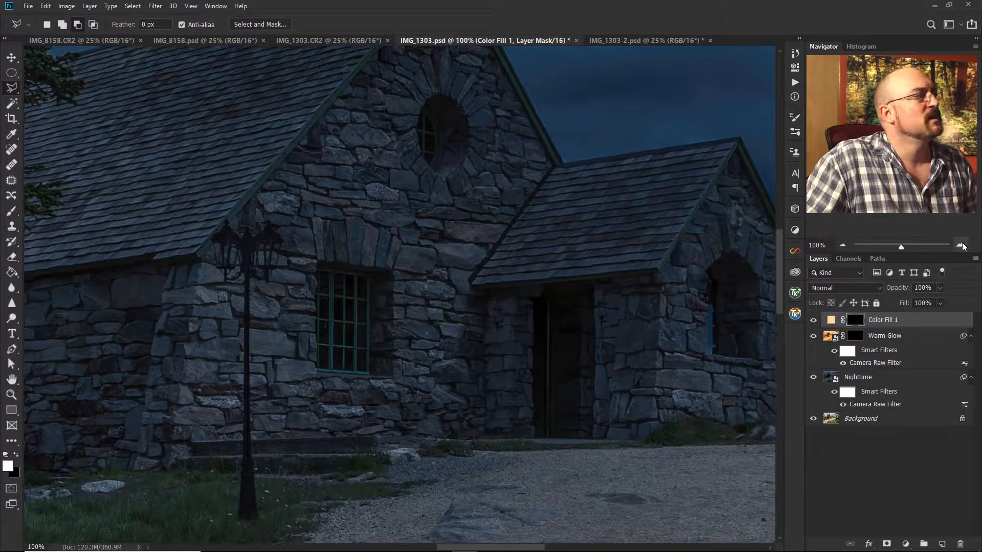
left_click(961, 246)
left_click(961, 245)
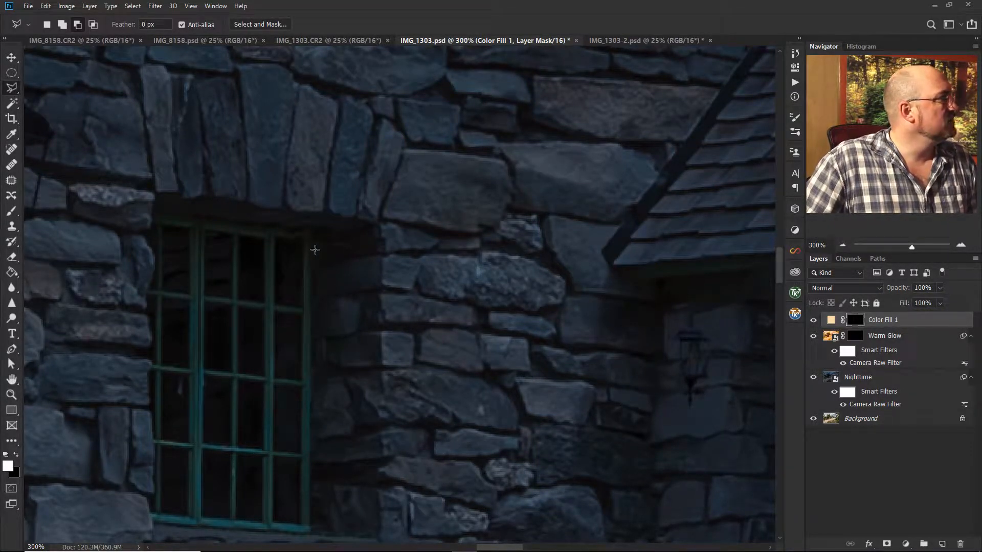
mouse_move(317, 274)
left_mouse_down()
mouse_move(477, 204)
mouse_move(565, 262)
mouse_move(602, 276)
mouse_move(615, 266)
left_mouse_up()
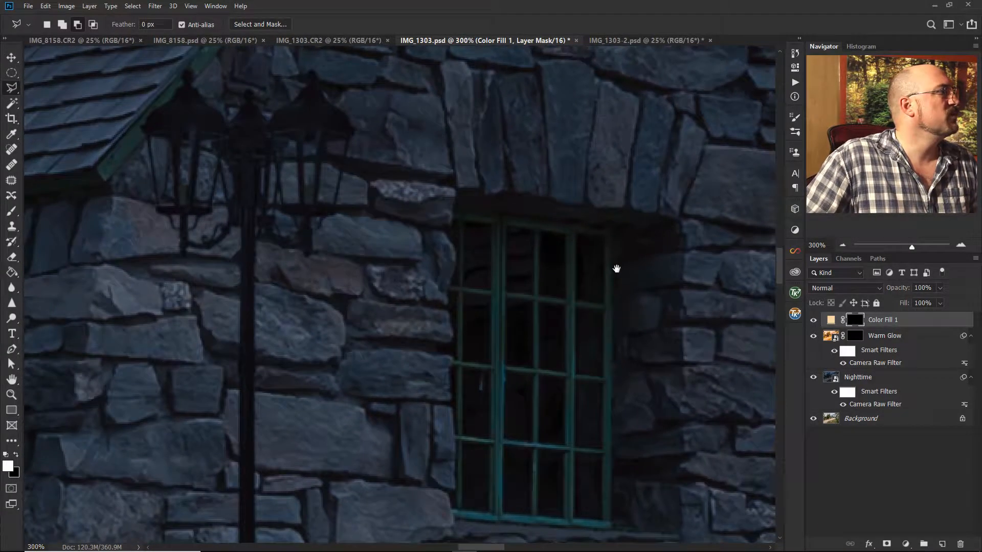
left_click(604, 235)
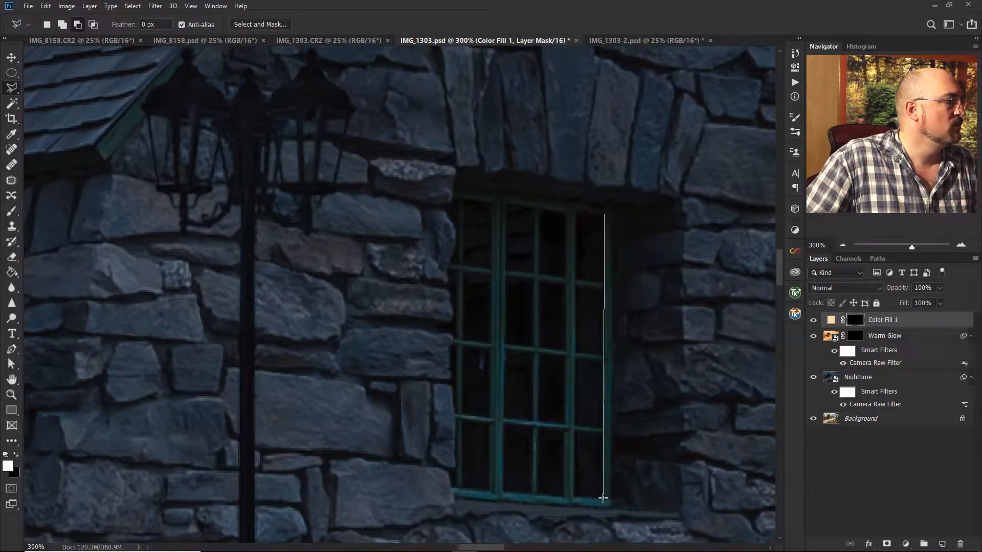
left_click(602, 499)
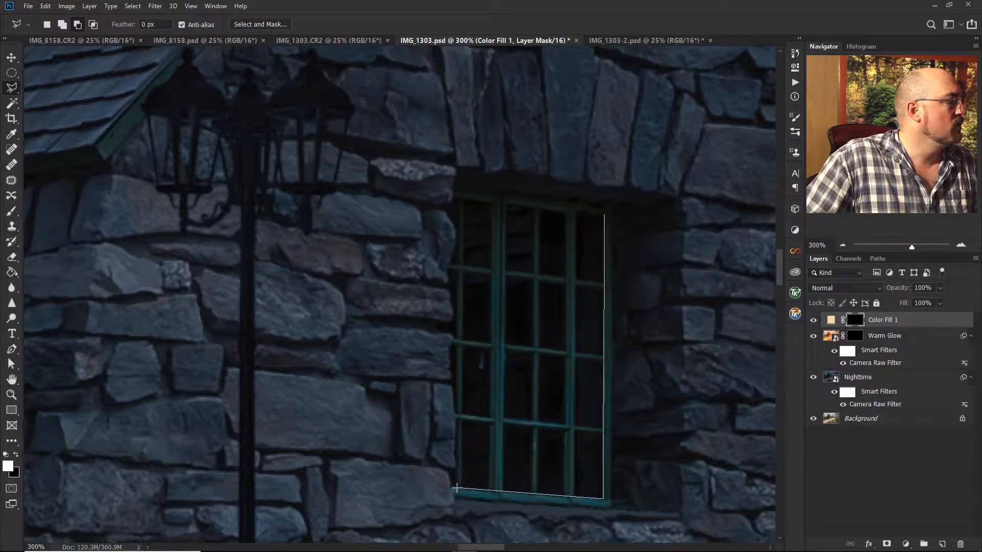
left_click(450, 474)
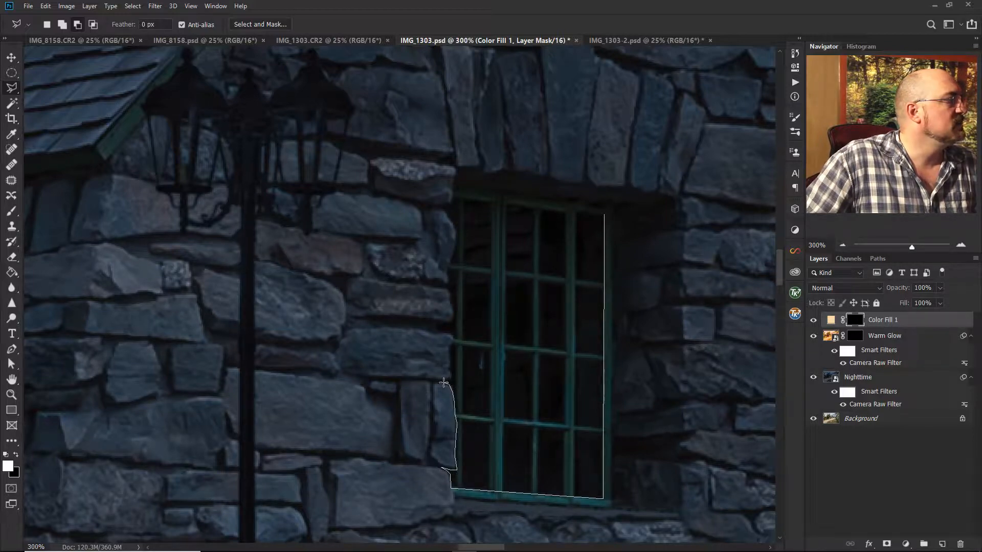
left_click_drag(448, 368, 450, 349)
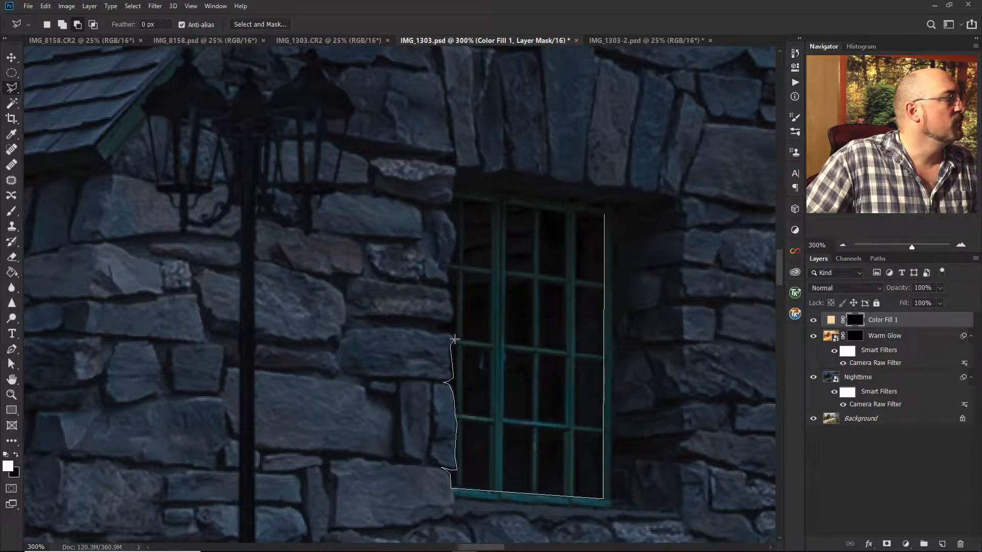
left_click_drag(437, 327, 437, 321)
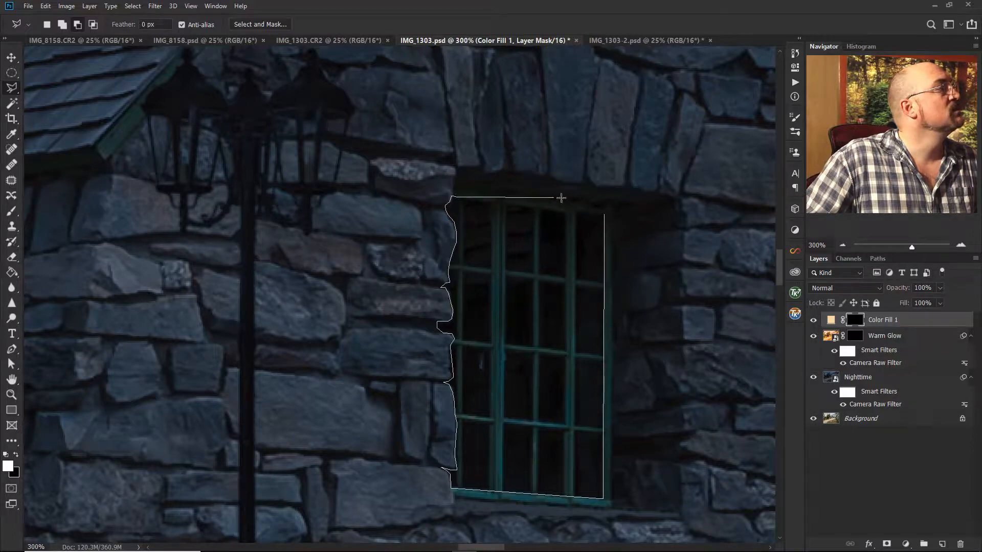
left_click(605, 214)
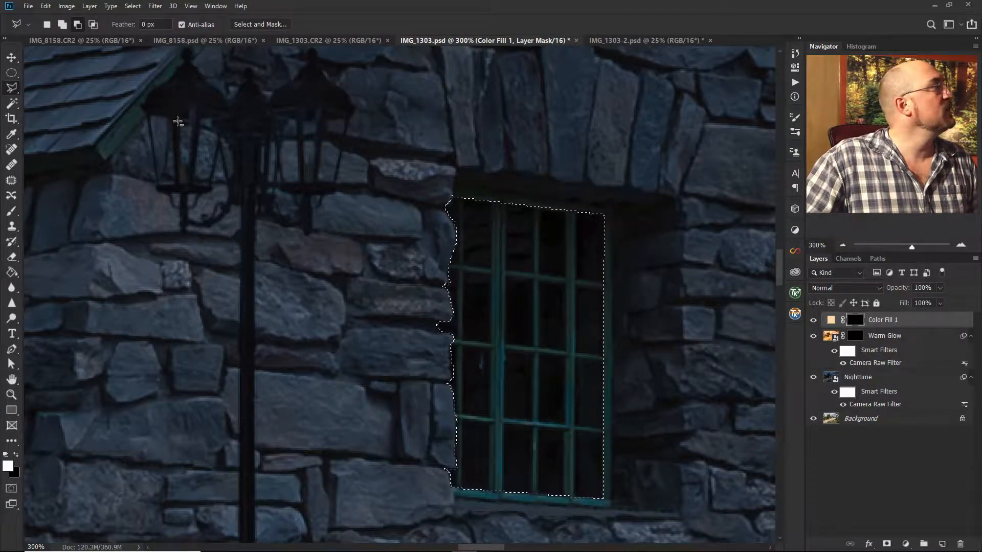
- Subtract the window's vertical frame bars from the selection with the Polygonal Lasso
left_click(78, 25)
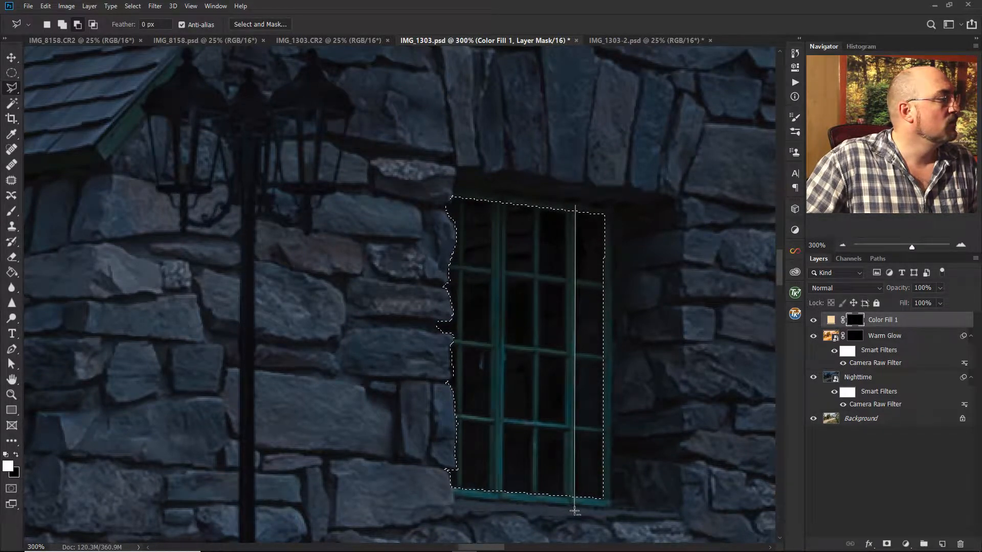
double_click(565, 203)
left_click(540, 207)
left_click(536, 507)
left_click(531, 497)
double_click(536, 200)
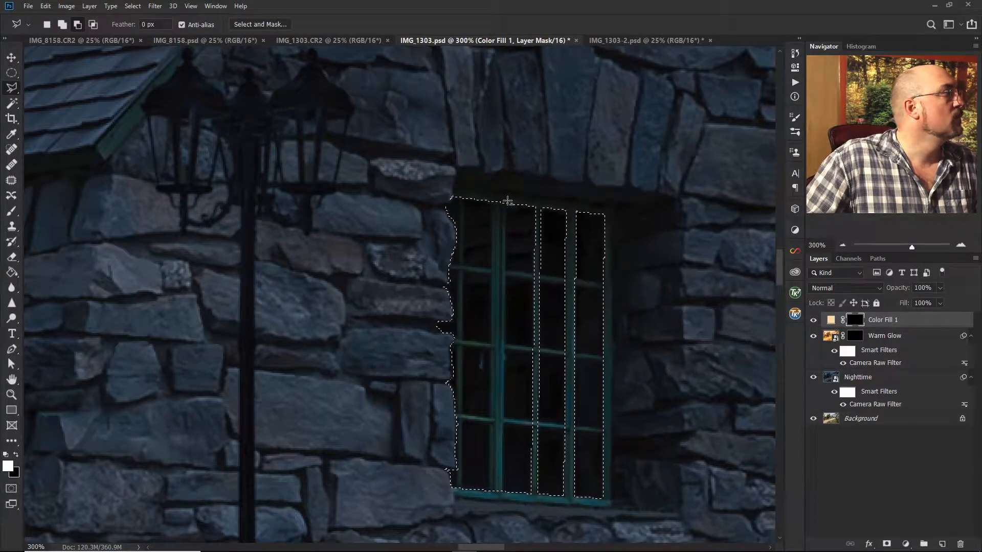
double_click(491, 194)
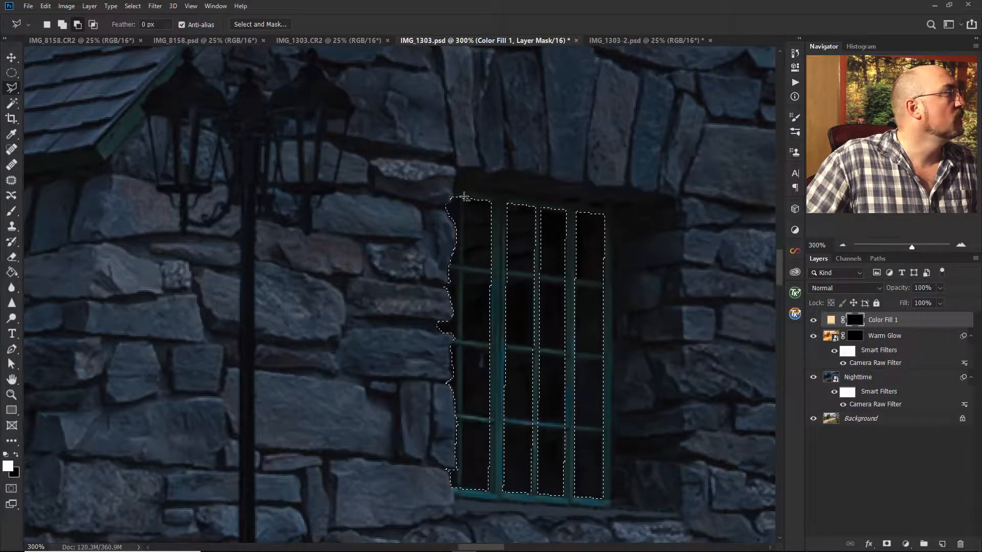
left_click(464, 196)
double_click(457, 495)
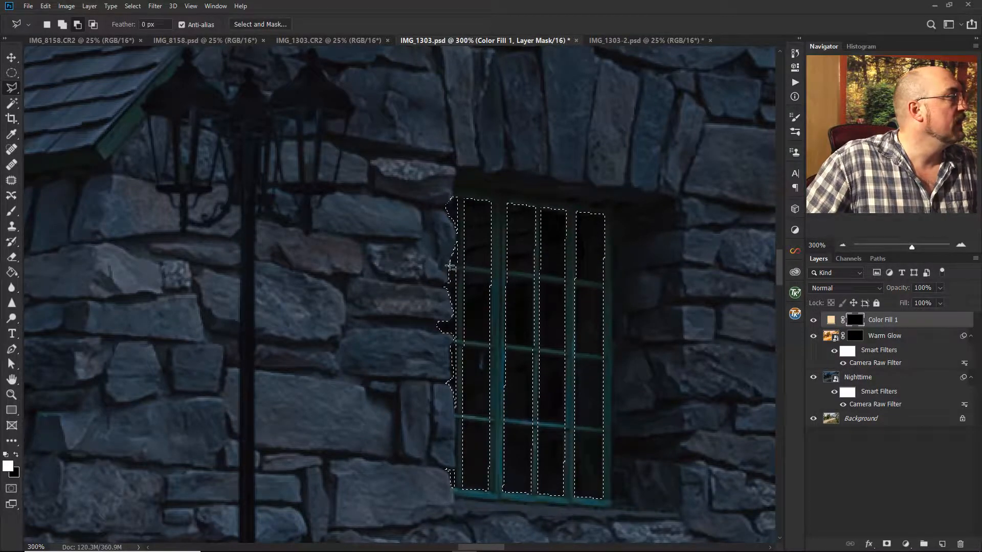
- Subtract the three horizontal window bars from the selection so only the individual glass panes are selected
left_click(615, 283)
left_click(614, 291)
double_click(450, 273)
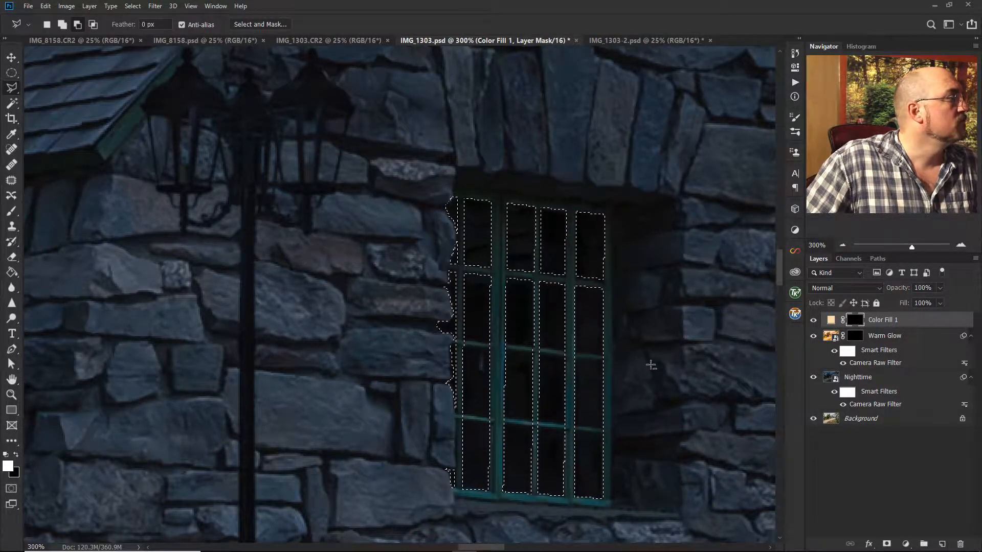
left_click(449, 338)
left_click(609, 353)
left_click(607, 360)
double_click(445, 346)
left_click(605, 427)
left_click(428, 409)
left_click(438, 420)
double_click(612, 434)
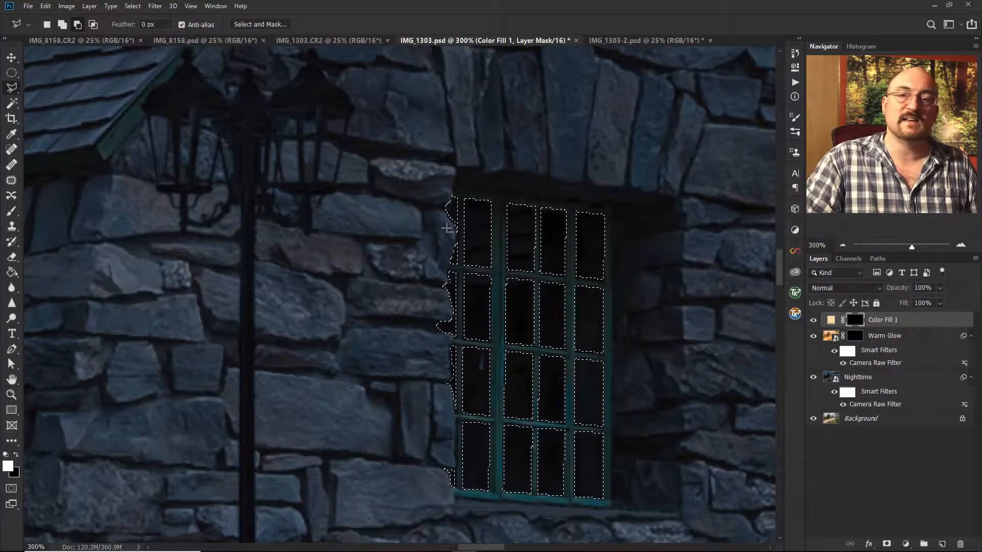
- Fill the selected panes of the rectangular window with white on the Color Fill 1 mask and clear the selection
left_click(863, 319)
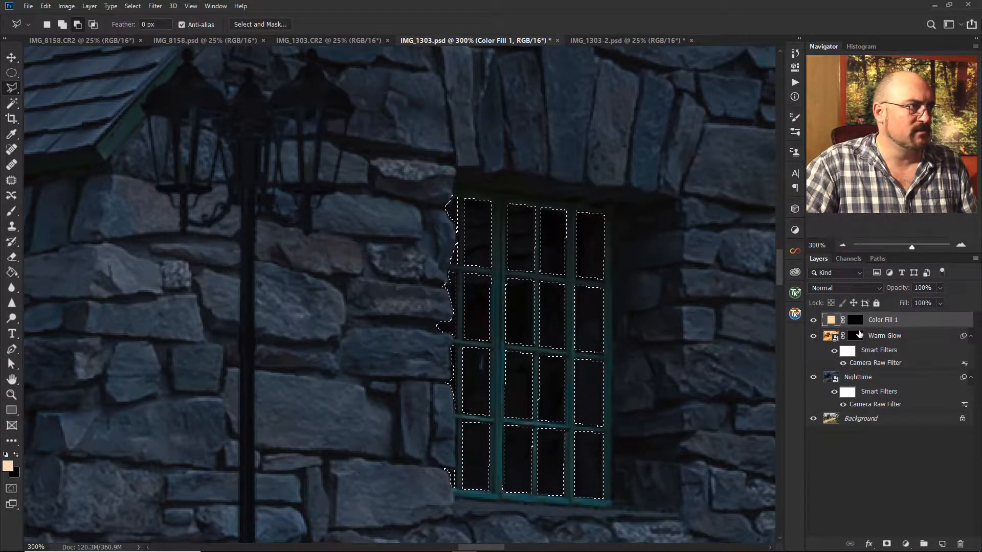
left_click(854, 322)
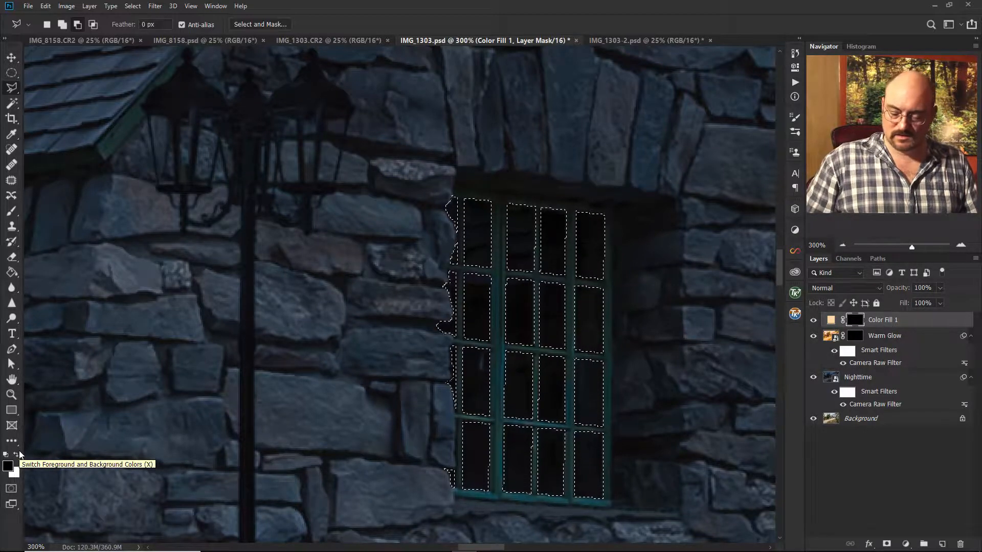
key("ctrl+BackSpace")
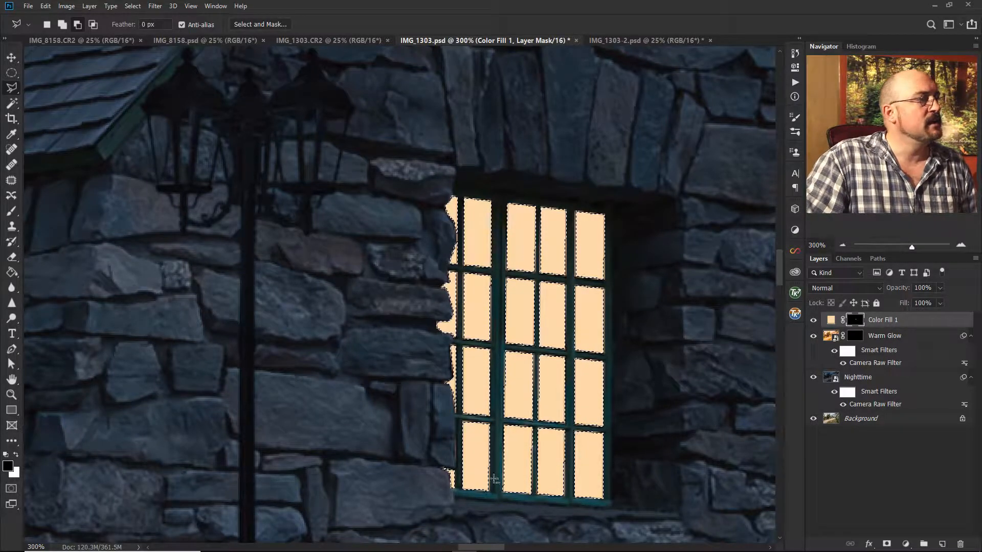
key("ctrl+d")
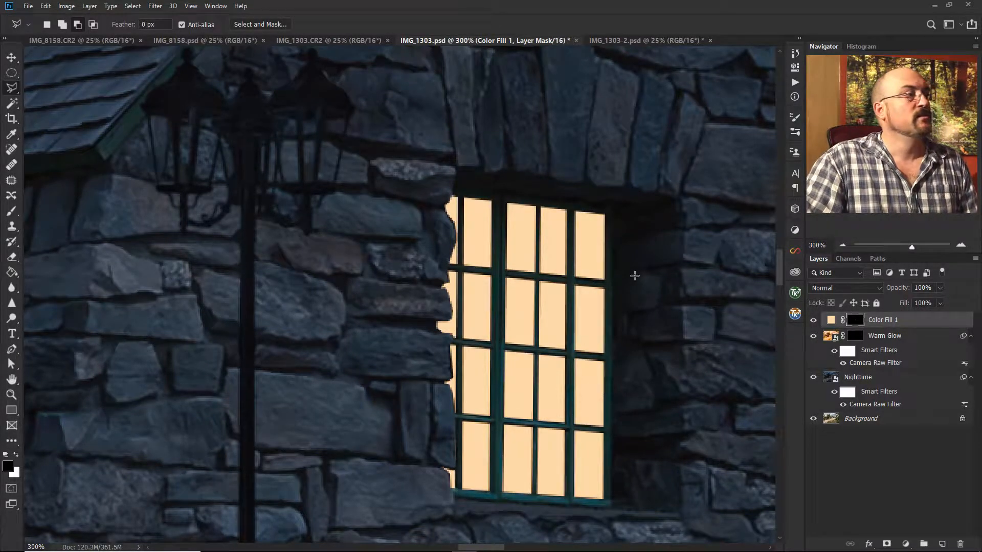
- Select the round window's individual panes with the Polygonal Lasso, fill them with white on the Color Fill 1 mask, and deselect
left_click(842, 246)
left_click(842, 245)
left_click(842, 246)
left_click(842, 246)
left_click(842, 246)
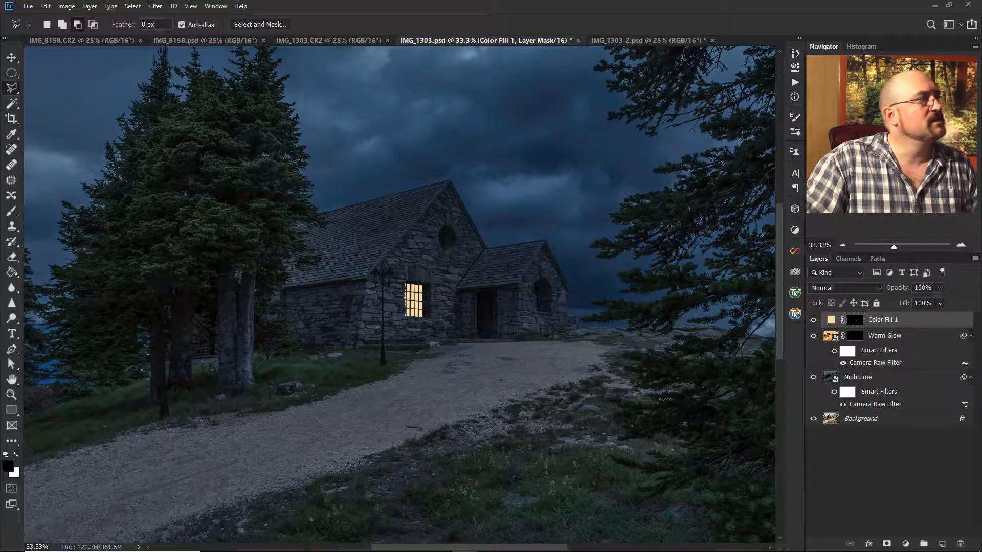
left_click(960, 246)
left_click(960, 246)
left_click(959, 246)
left_click(960, 246)
mouse_move(897, 140)
left_mouse_down()
mouse_move(912, 137)
mouse_move(906, 132)
left_mouse_up()
left_click(960, 246)
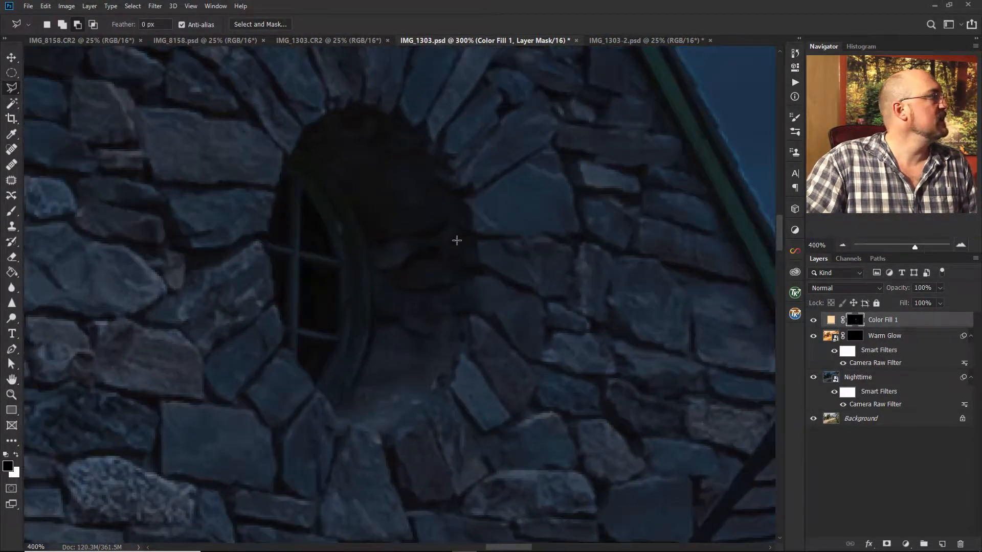
left_click_drag(356, 226, 558, 258)
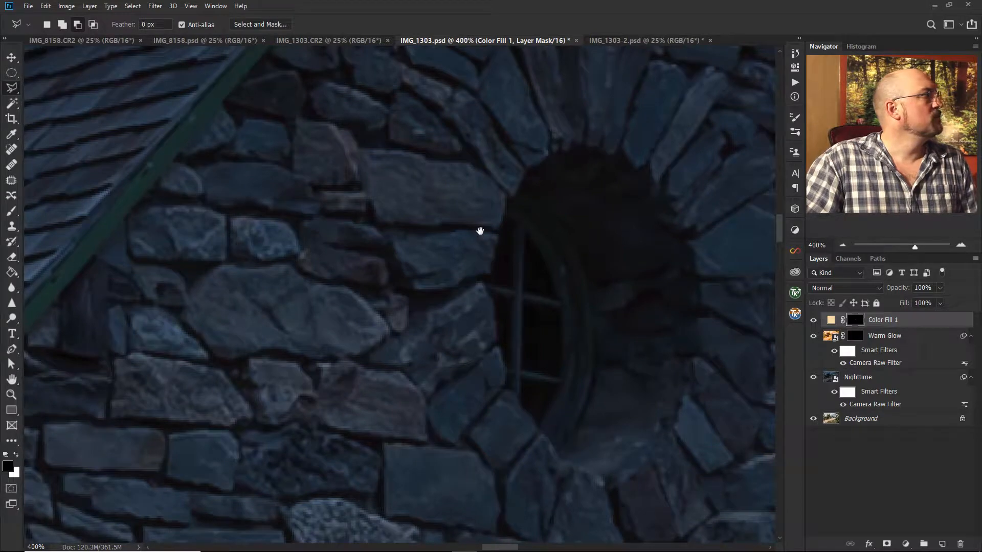
left_click(505, 217)
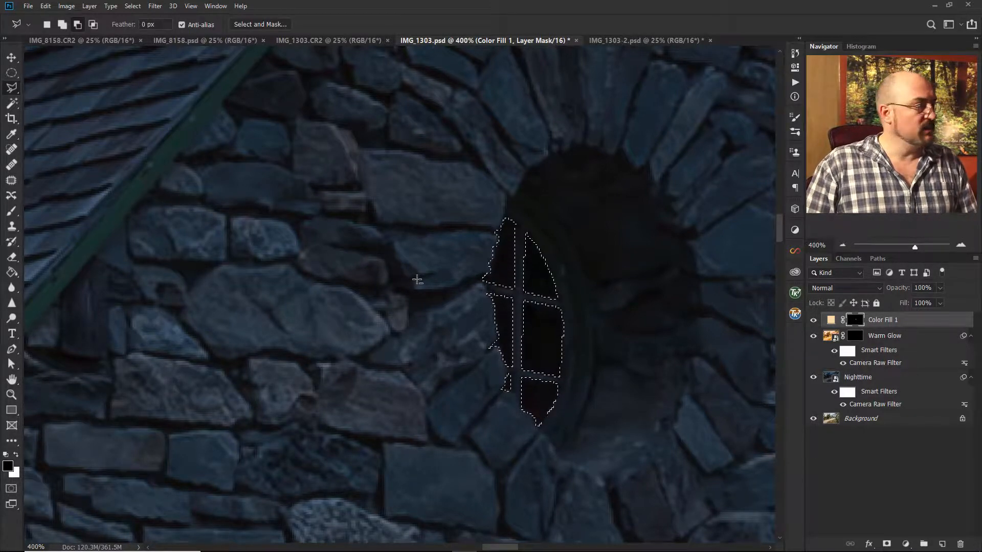
key("ctrl+BackSpace")
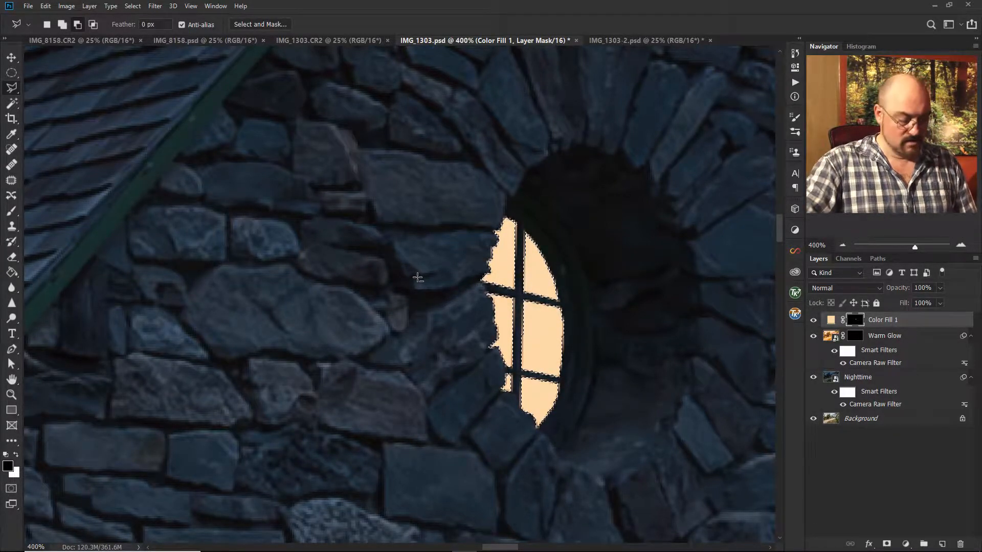
key("ctrl+d")
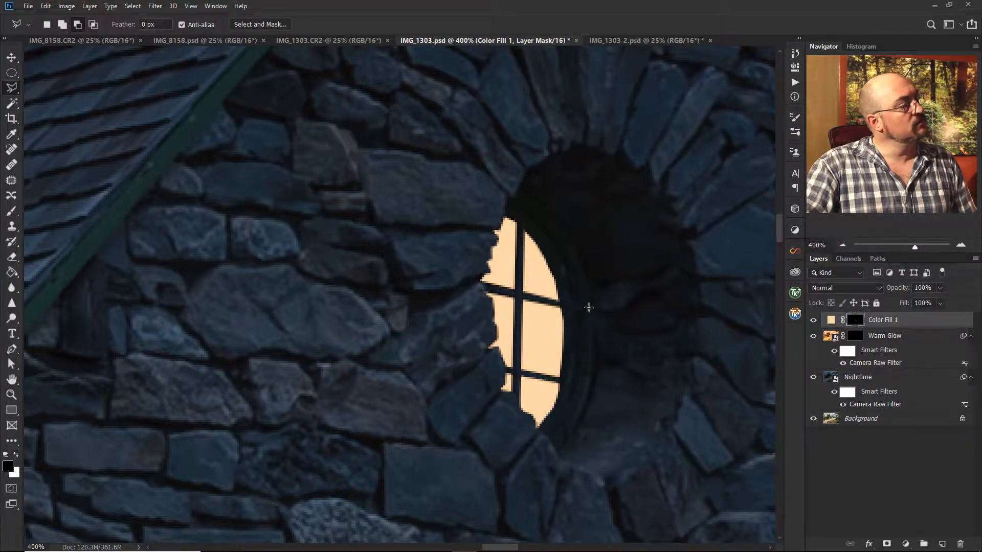
- Touch up the edges of the round window's lit panes on the Color Fill 1 mask with a 7-pixel brush, alternating white and black
left_click(12, 212)
left_click_drag(281, 26, 341, 25)
key("bracketleft")
key("bracketleft")
key("bracketleft")
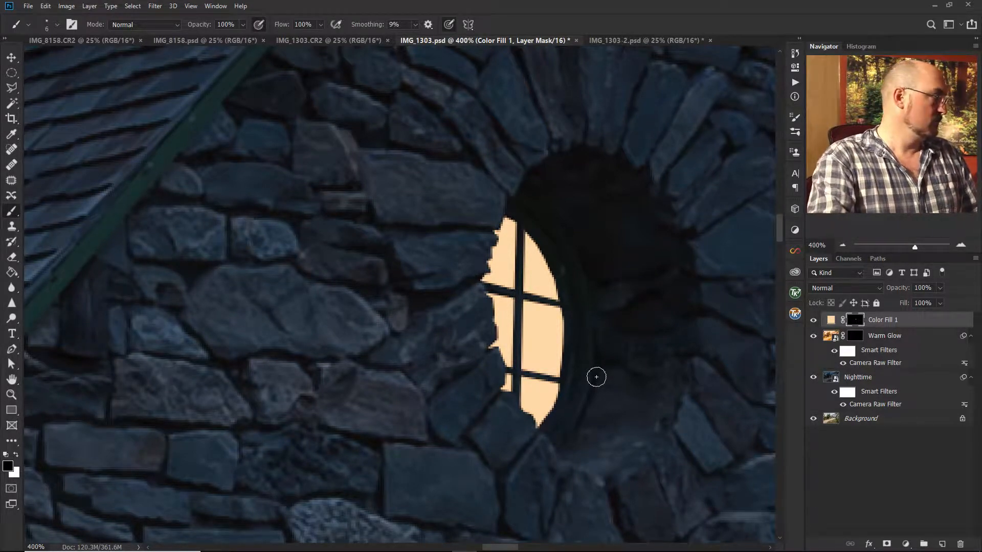
key("x")
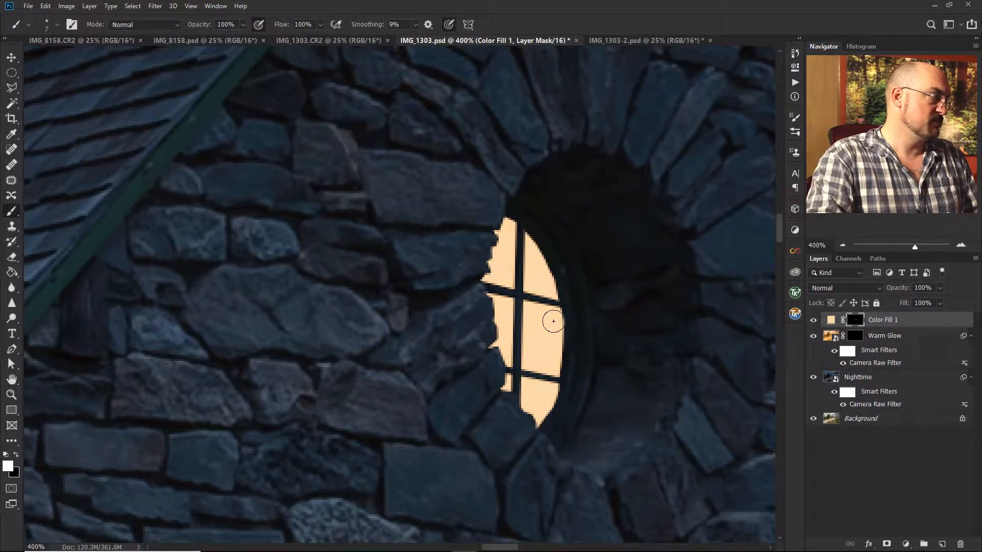
key("bracketright")
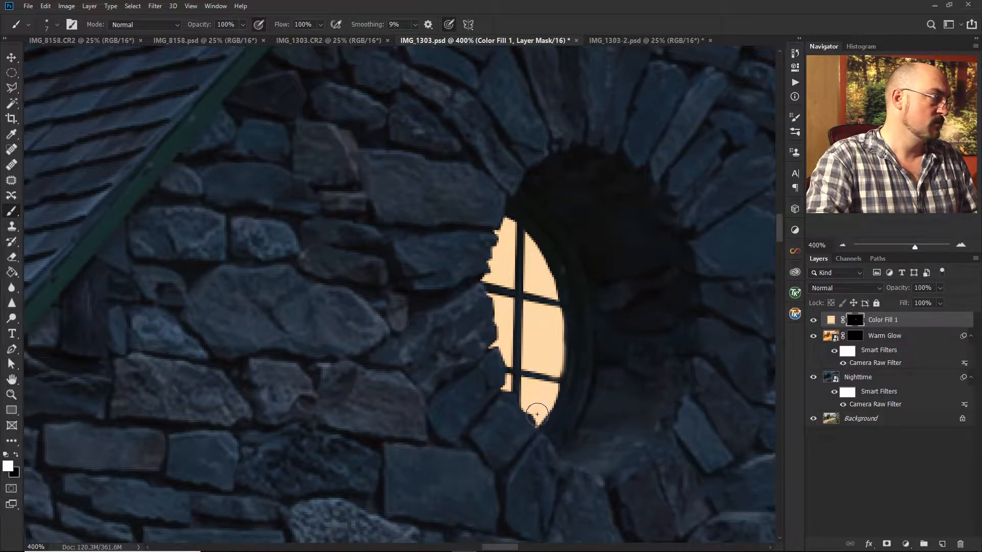
key("x")
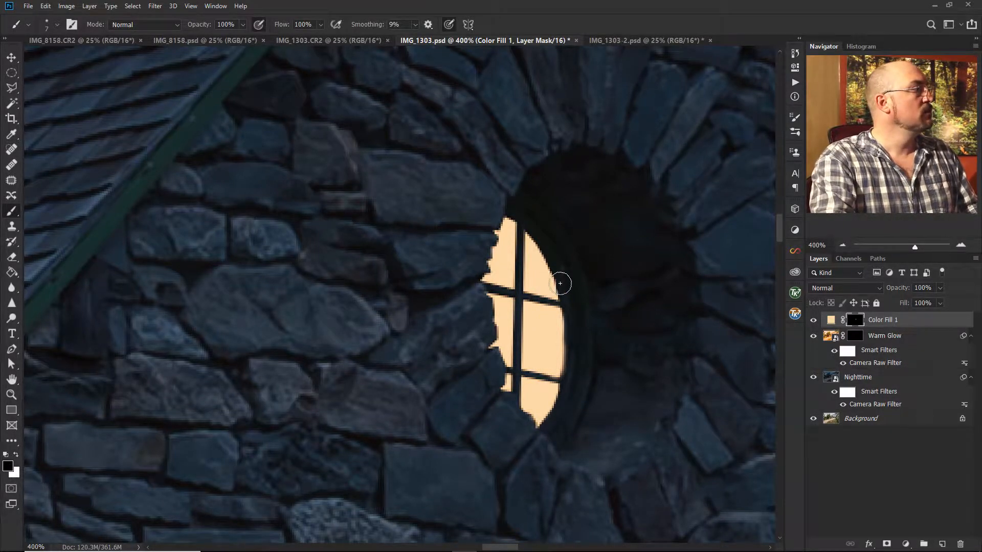
key("x")
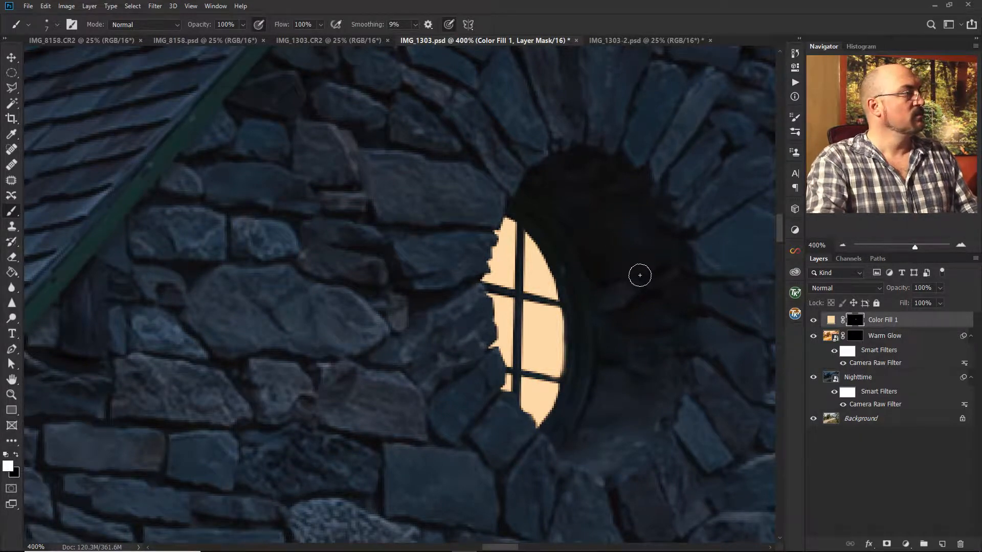
- Hide the Nighttime layer to expose the daylight details of the doorway under the smaller roof, with the Polygonal Lasso active
left_click(843, 245)
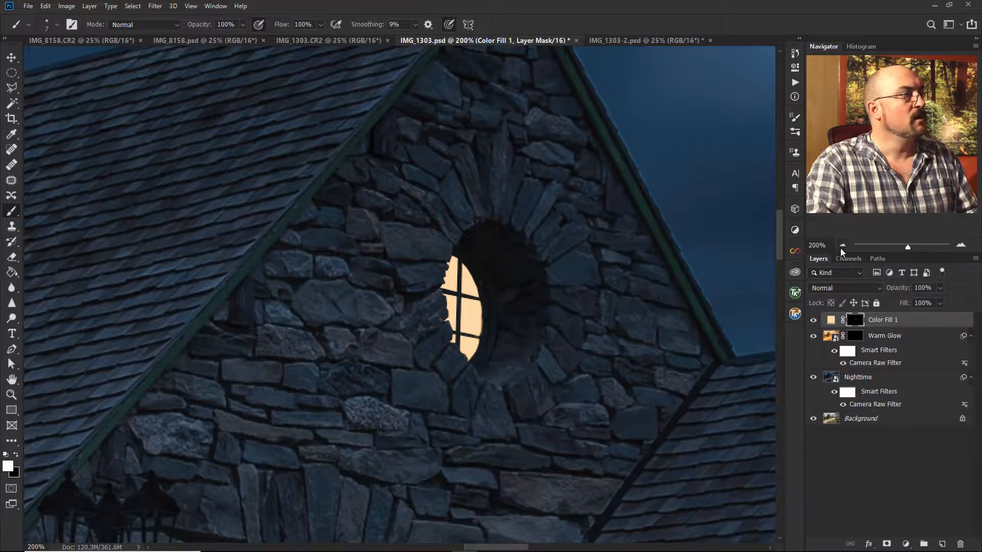
left_click(842, 246)
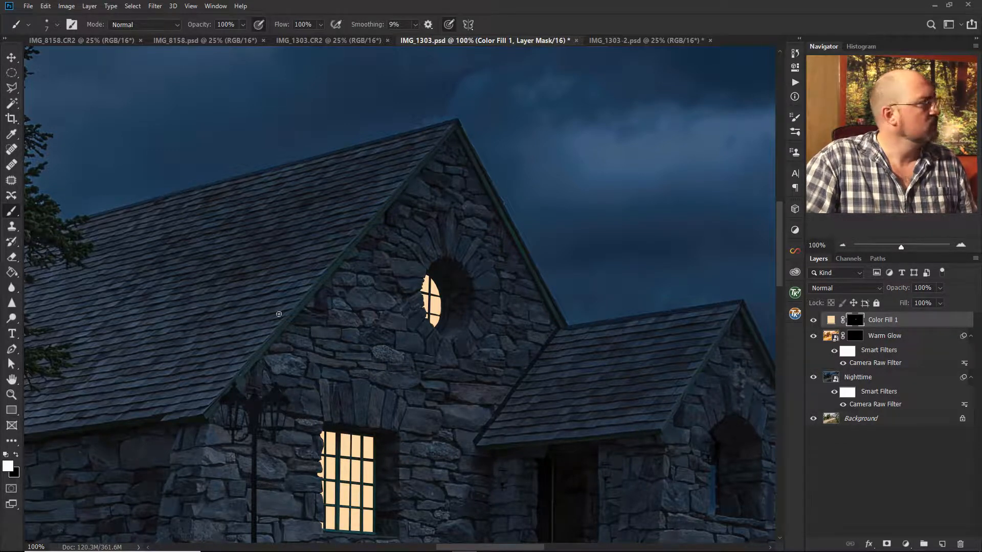
left_click(12, 88)
mouse_move(531, 416)
left_mouse_down()
mouse_move(372, 288)
mouse_move(370, 271)
mouse_move(396, 344)
mouse_move(432, 396)
left_mouse_up()
key("ctrl+plus")
key("ctrl+plus")
key("ctrl+plus")
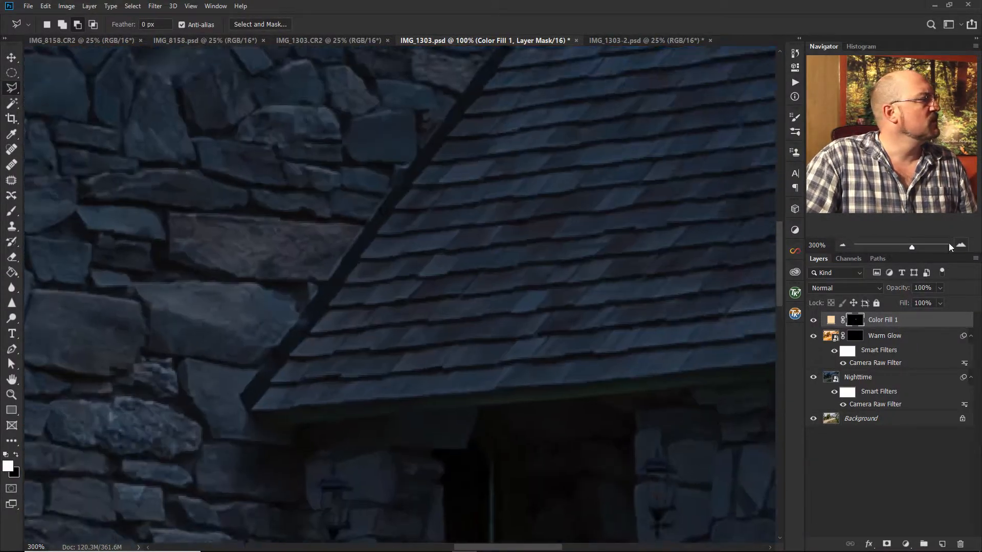
left_click_drag(479, 439, 569, 368)
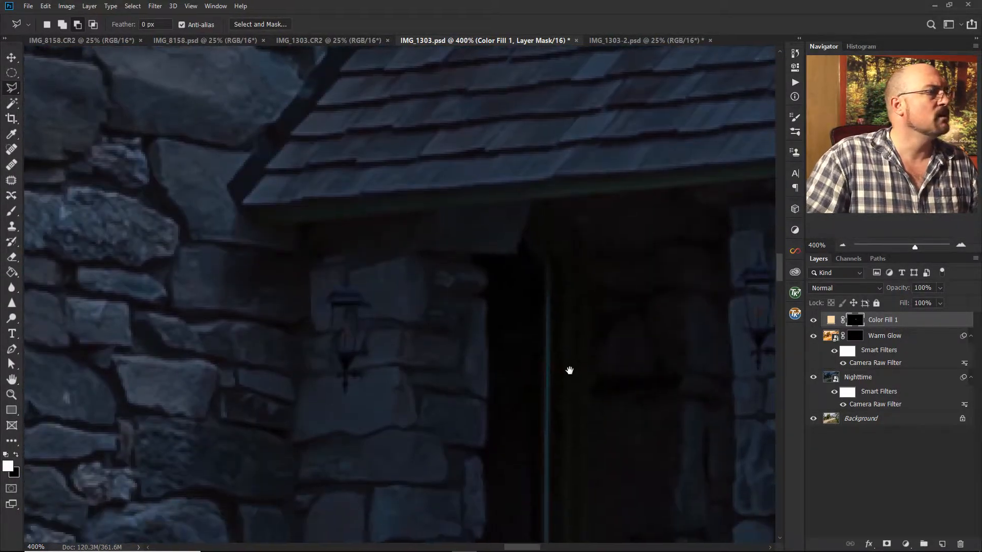
left_click(813, 335)
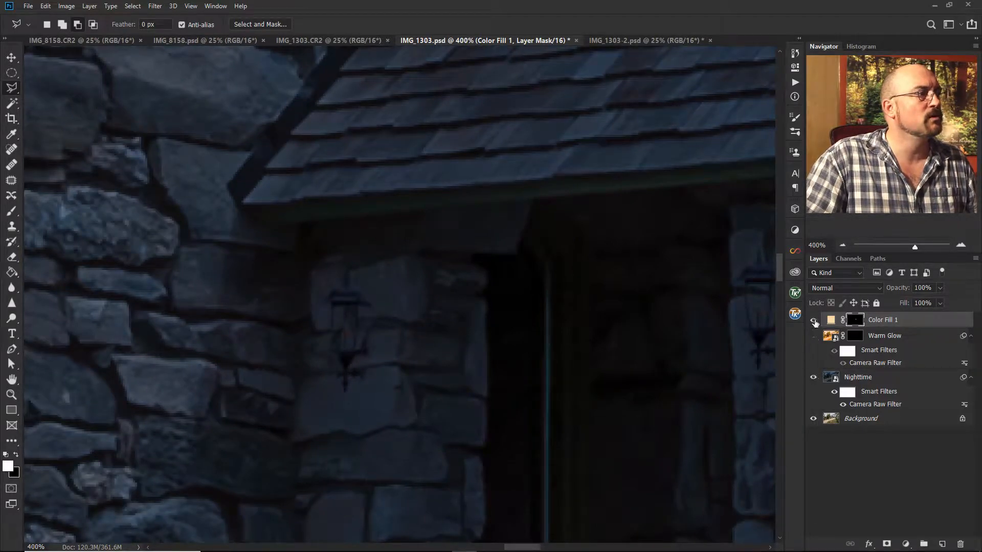
left_click(812, 336)
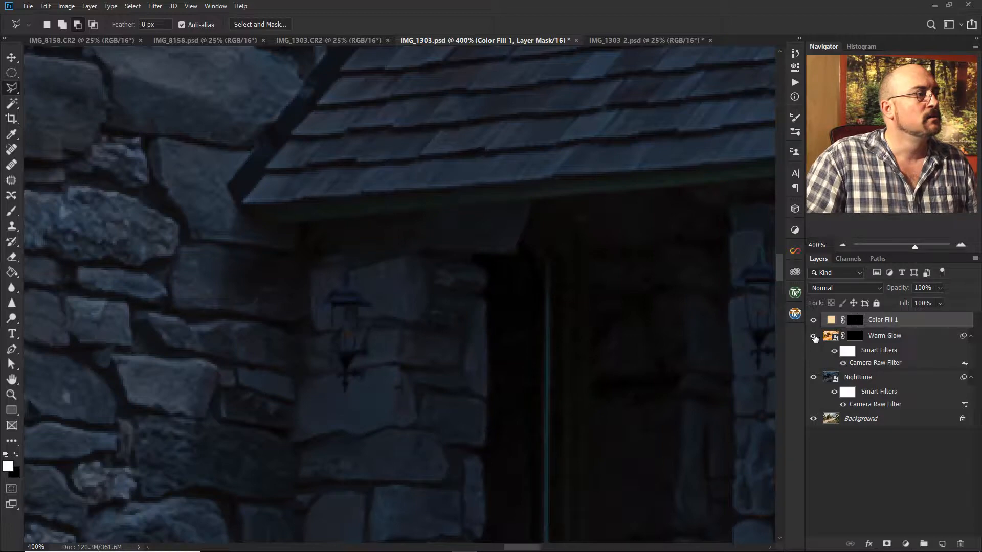
left_click(813, 379)
left_click_drag(612, 327, 613, 362)
left_click_drag(536, 325, 590, 334)
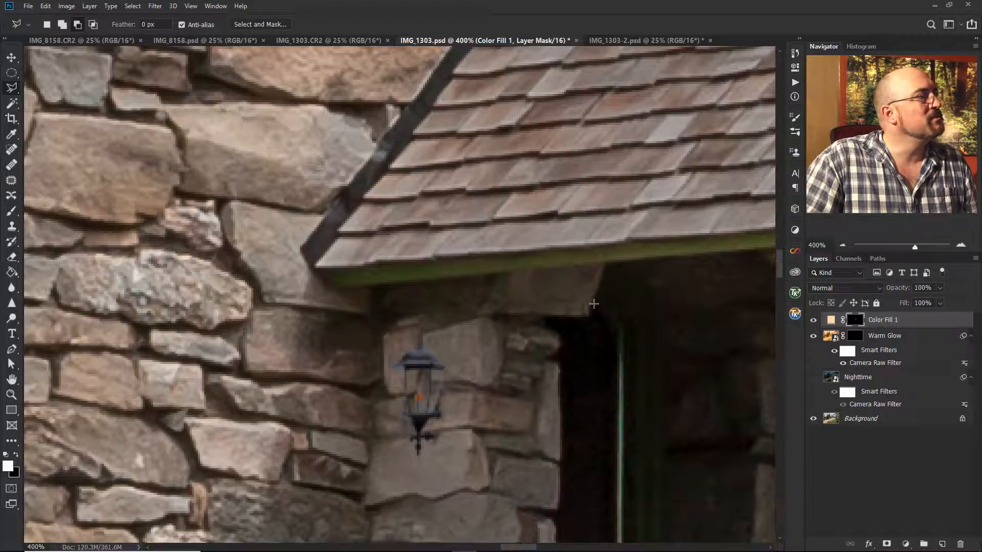
left_click_drag(639, 358, 579, 281)
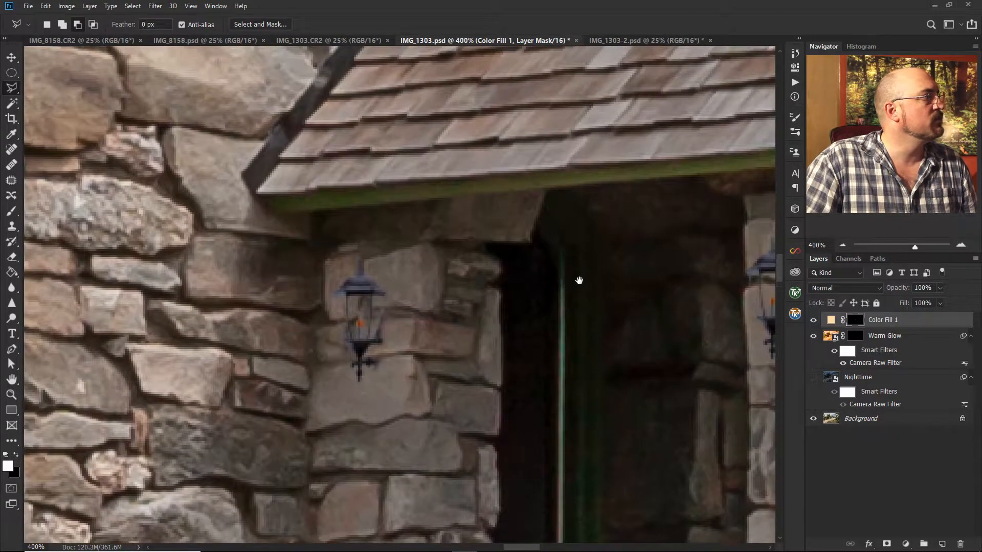
- Outline the dark door opening with the Polygonal Lasso, following the uneven stone edge down to the ground and back up along the door frame
left_click(560, 237)
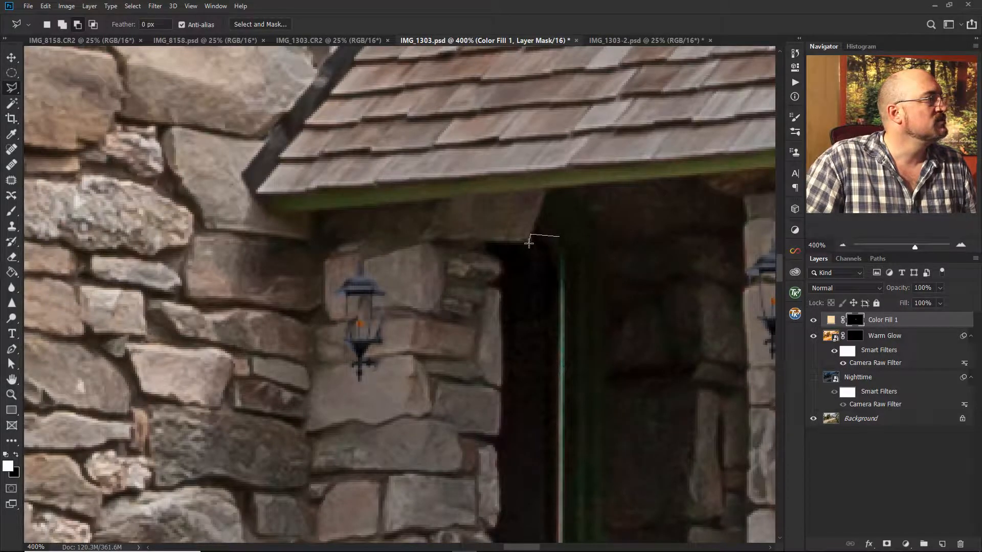
mouse_move(497, 256)
left_mouse_down()
mouse_move(502, 275)
mouse_move(490, 281)
mouse_move(503, 299)
mouse_move(501, 390)
left_mouse_up()
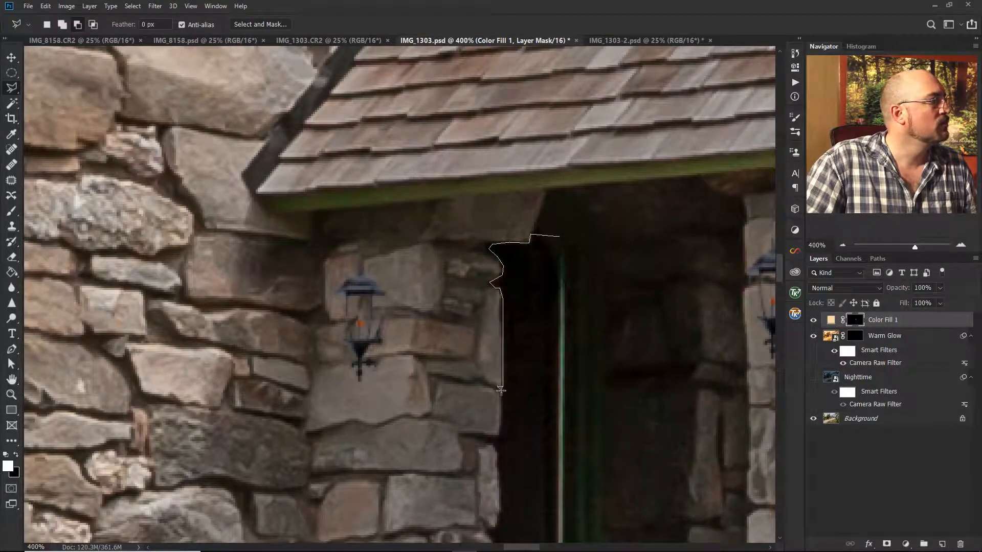
left_click(480, 439)
left_click(492, 440)
left_click(501, 454)
left_click(499, 476)
left_click_drag(501, 489, 530, 313)
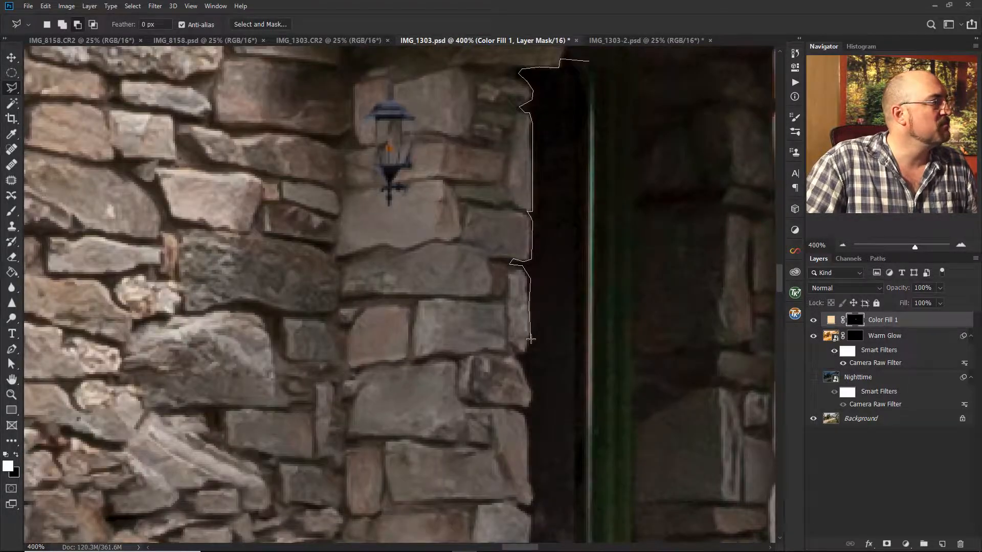
left_click(526, 413)
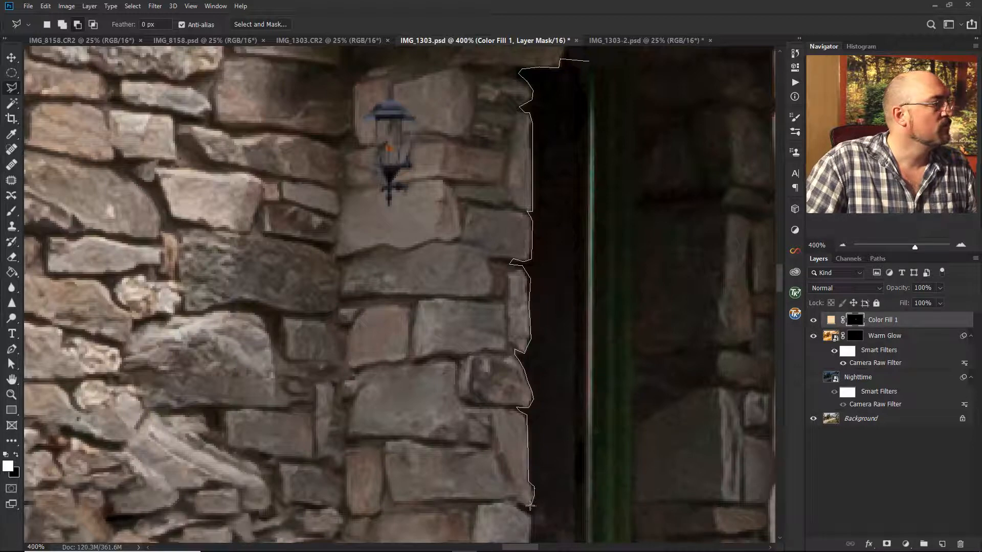
left_click_drag(529, 516, 538, 342)
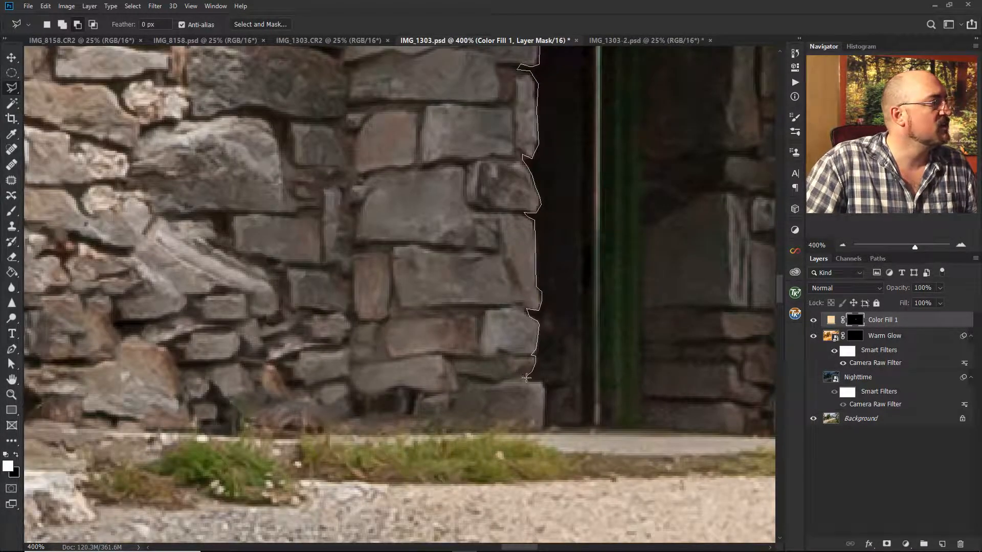
left_click(593, 424)
left_click_drag(626, 175, 627, 314)
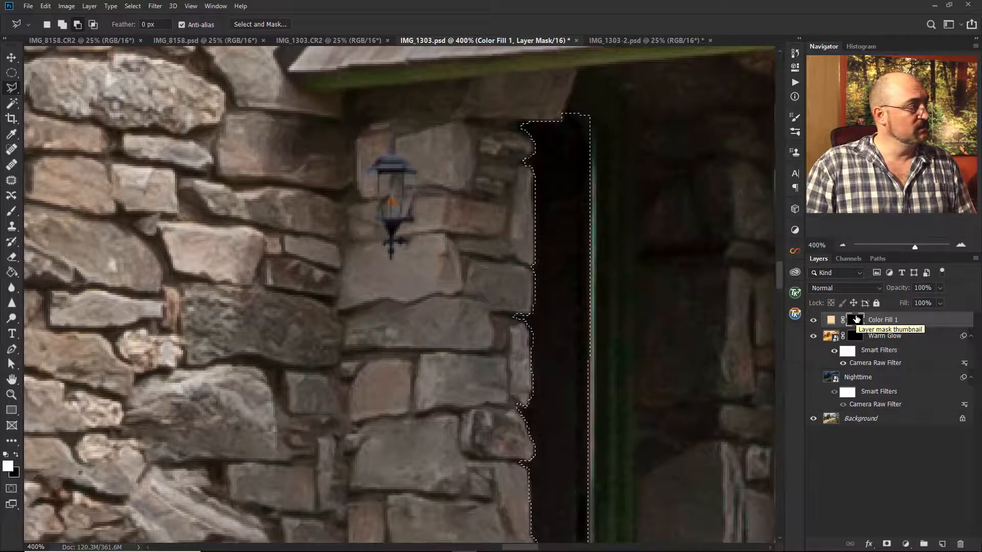
- Fill the door opening with white on the Color Fill 1 mask, clear the selection, and show the Nighttime layer again
key("x")
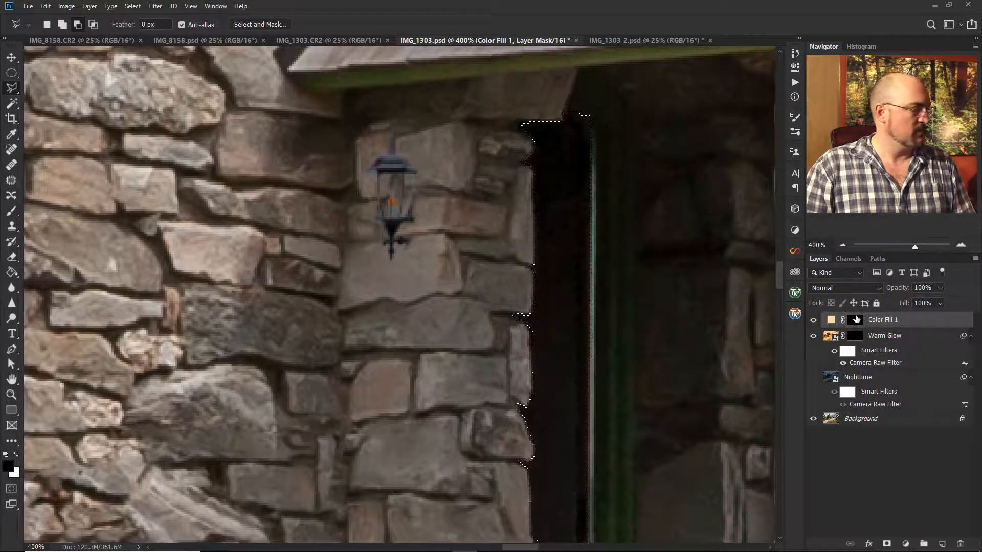
key("ctrl+BackSpace")
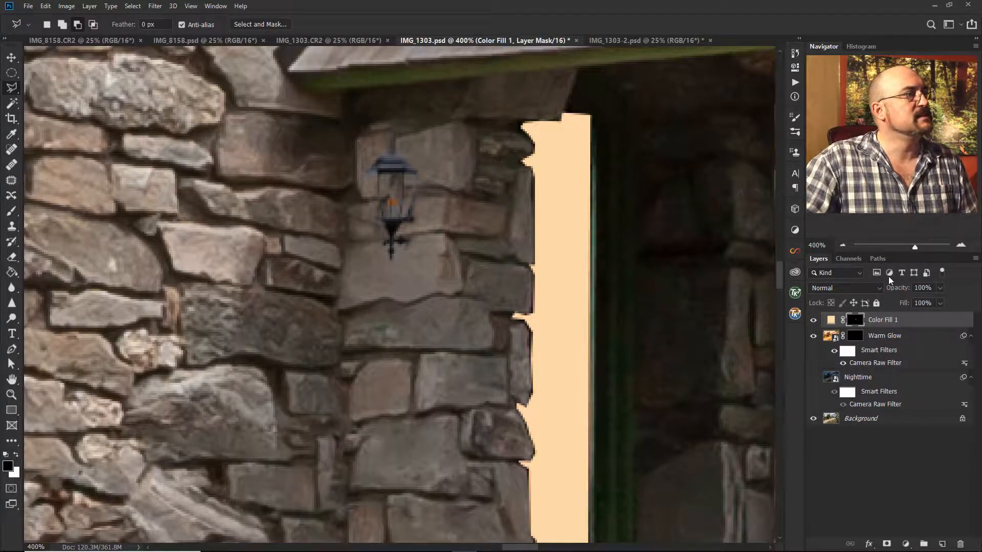
left_click(813, 377)
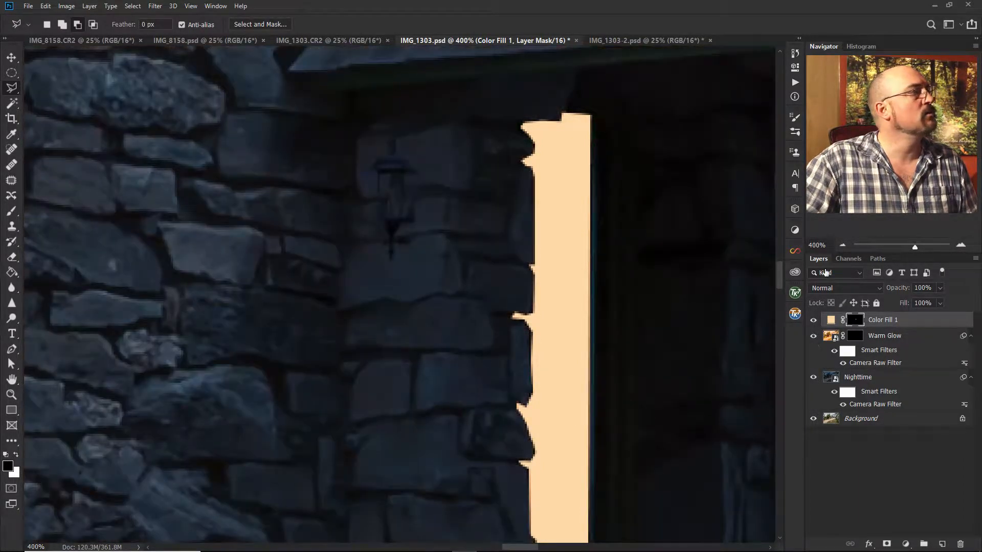
- Ready the Brush with white at 15 pixels over the lamp post lanterns beside the building, on the Color Fill 1 mask
left_click(844, 248)
left_click(843, 247)
left_click(844, 248)
left_click(843, 247)
left_click(843, 248)
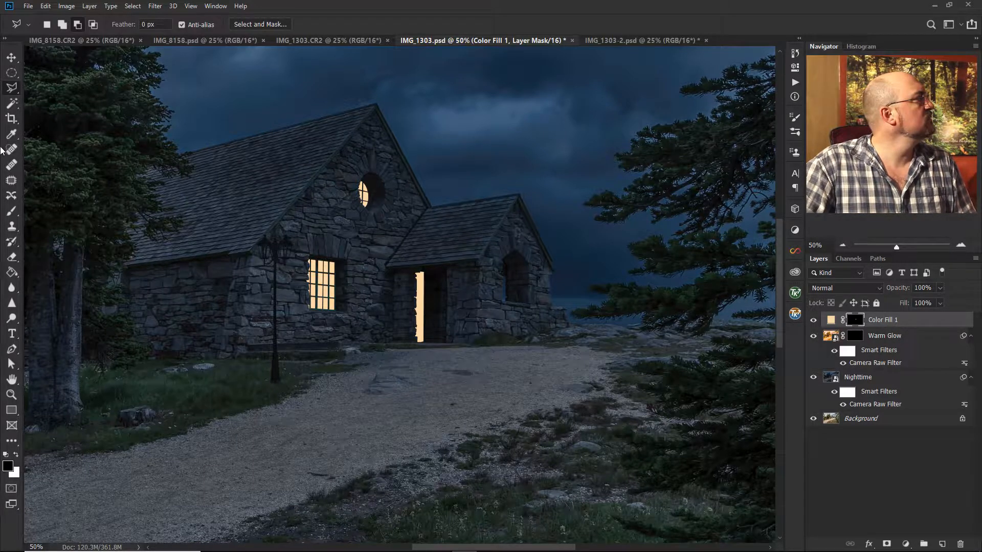
left_click(10, 213)
left_click_drag(288, 262, 530, 310)
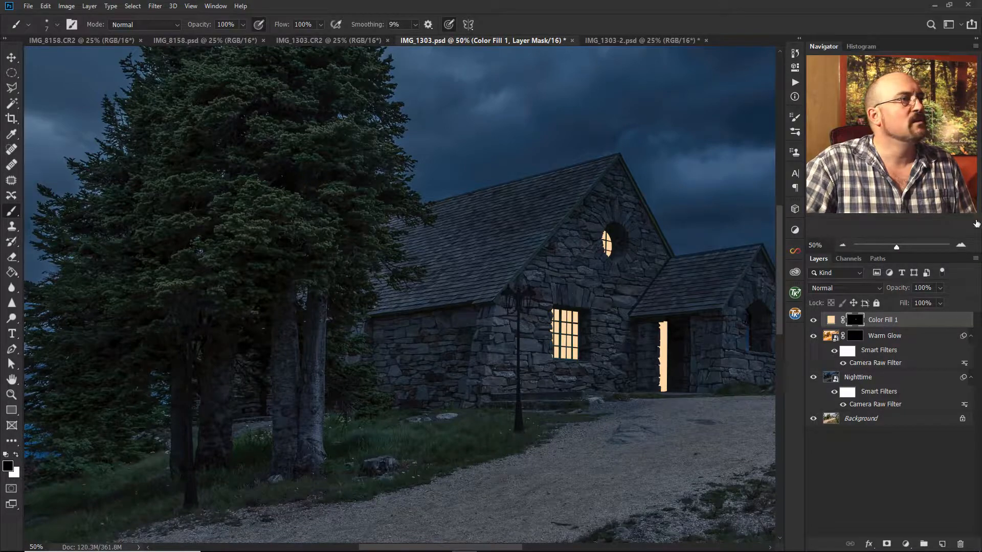
left_click(962, 246)
left_click(962, 247)
left_click(962, 247)
left_click_drag(682, 340, 348, 340)
left_click_drag(509, 337, 472, 362)
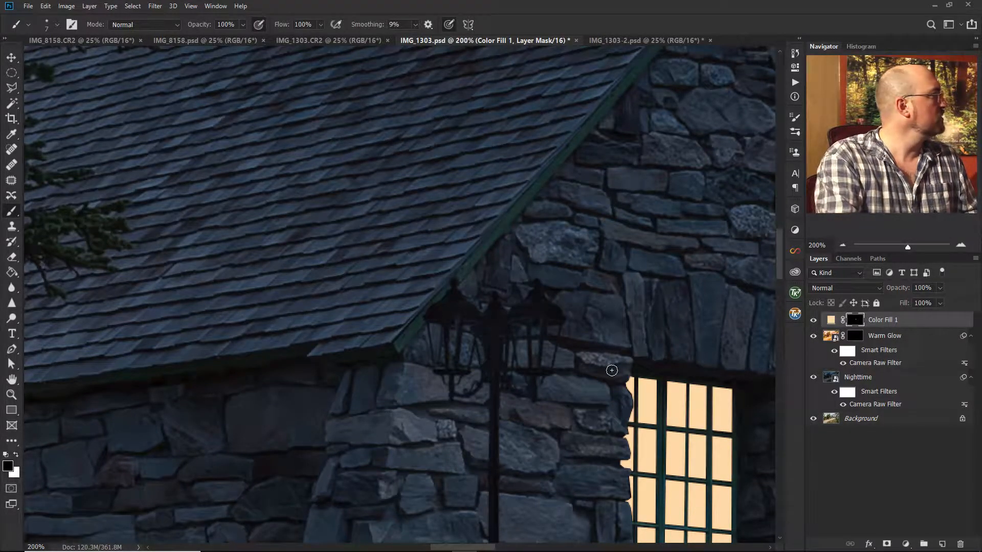
key("x")
key("bracketright")
key("bracketright")
key("bracketright")
key("bracketright")
key("bracketright")
key("bracketleft")
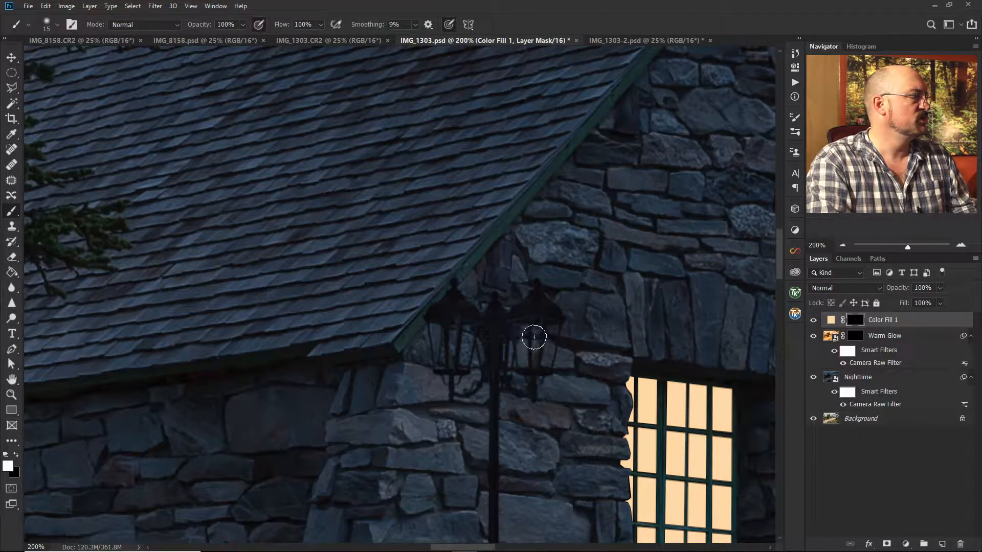
- Keep the brush hardness at 0%, enlarge the brush to 20 pixels and lower its flow to 26%
right_click(538, 340)
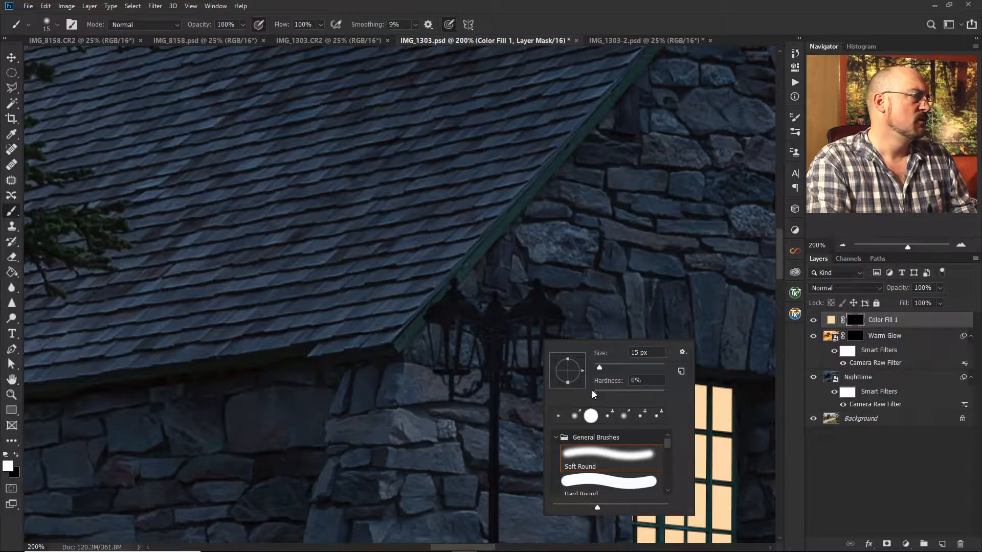
left_click(593, 386)
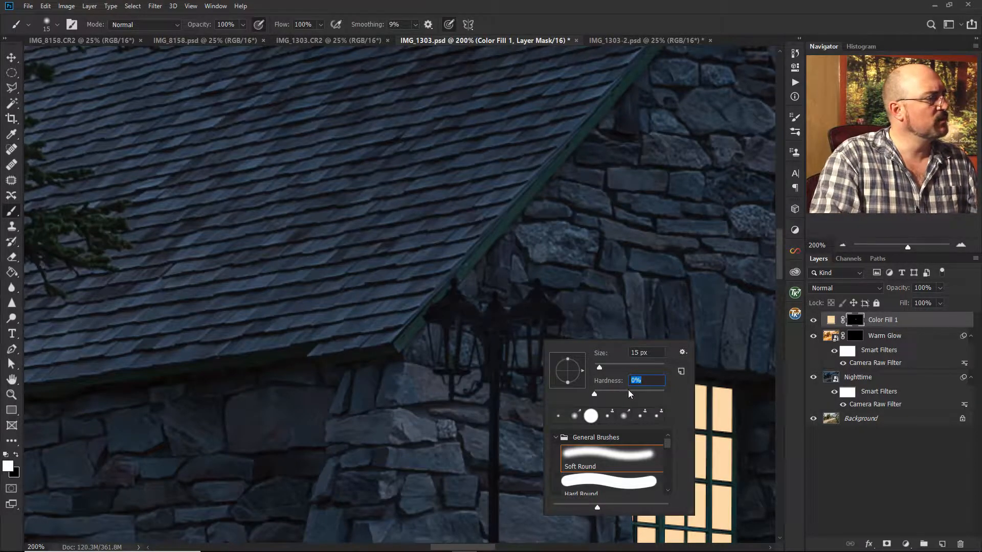
key("Return")
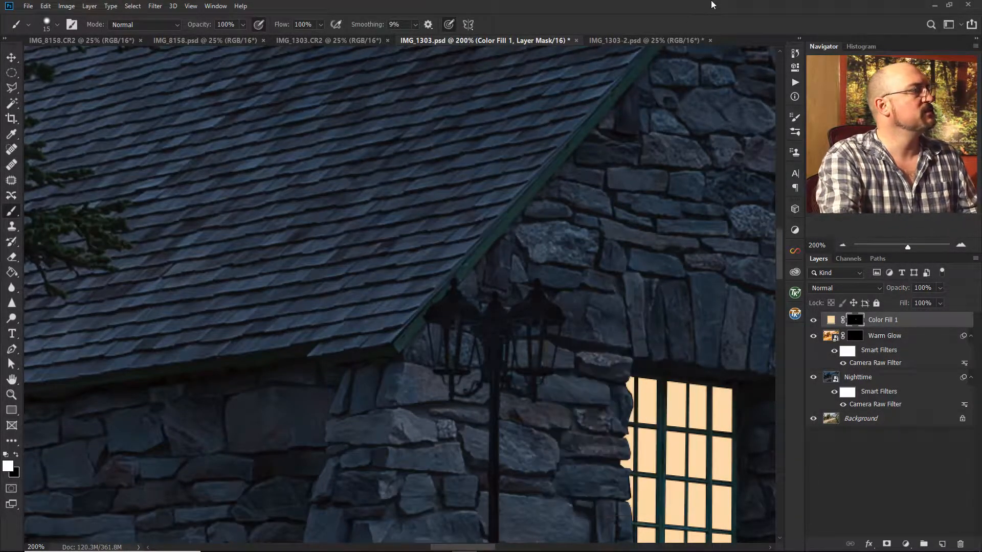
key("bracketright")
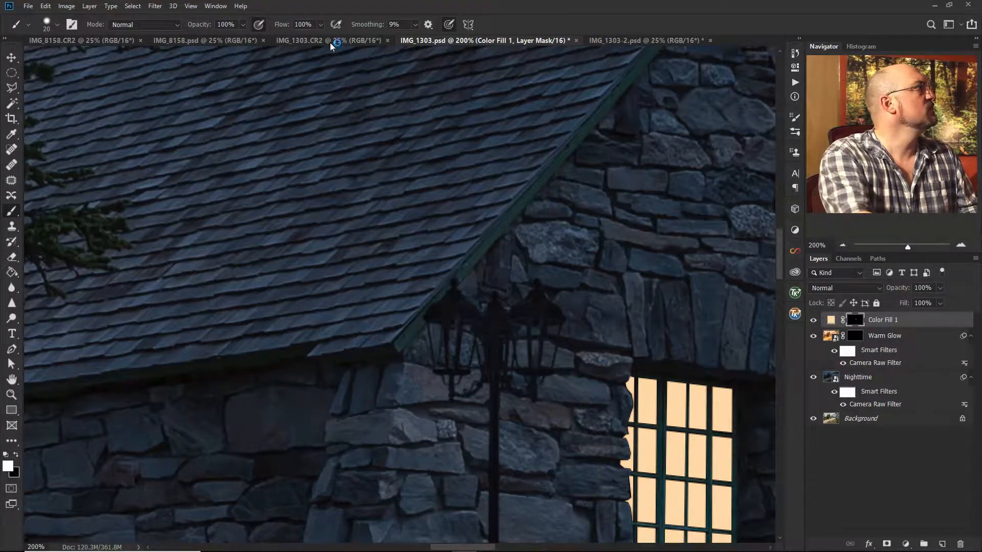
left_click(318, 28)
mouse_move(321, 37)
left_mouse_down()
mouse_move(281, 33)
mouse_move(289, 32)
left_mouse_up()
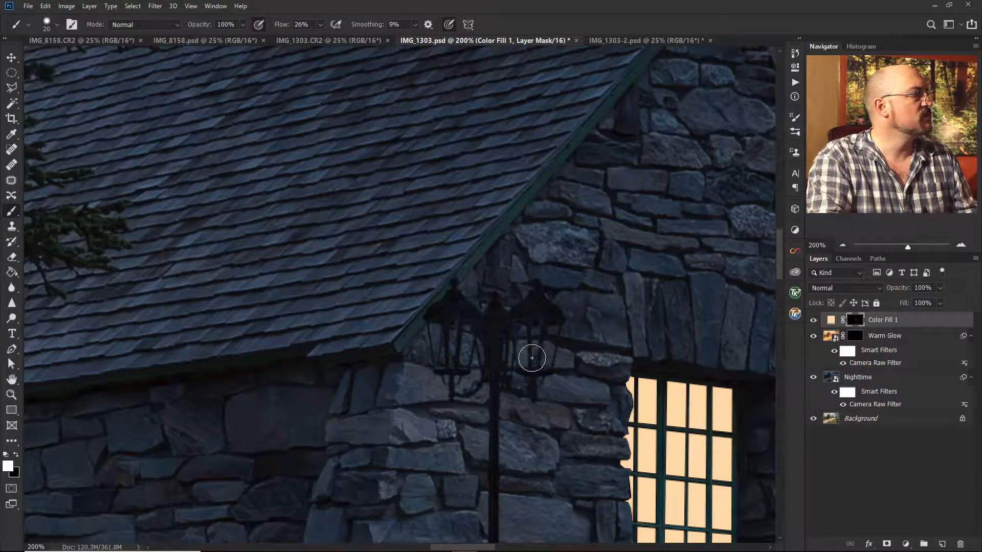
- Paint soft warm glows in the three lanterns beside the building with white brushes of 20 and 35 pixels on the Color Fill 1 mask
left_click_drag(533, 348, 535, 346)
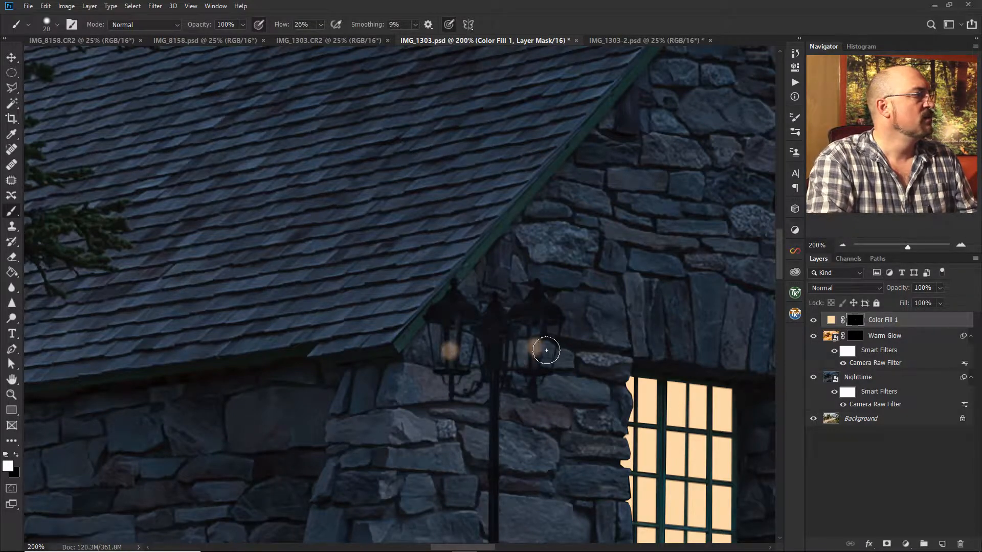
key("bracketright")
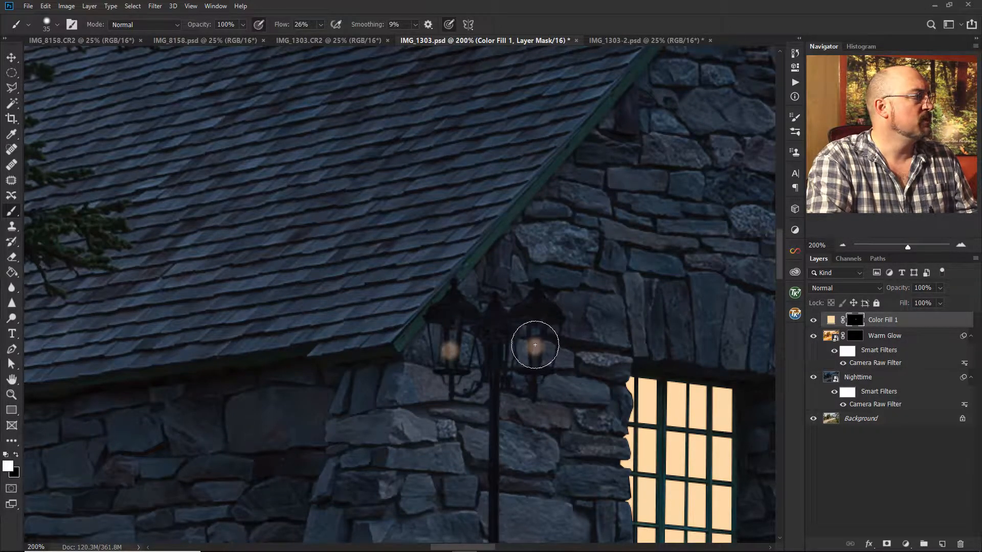
left_click(535, 345)
left_click(450, 348)
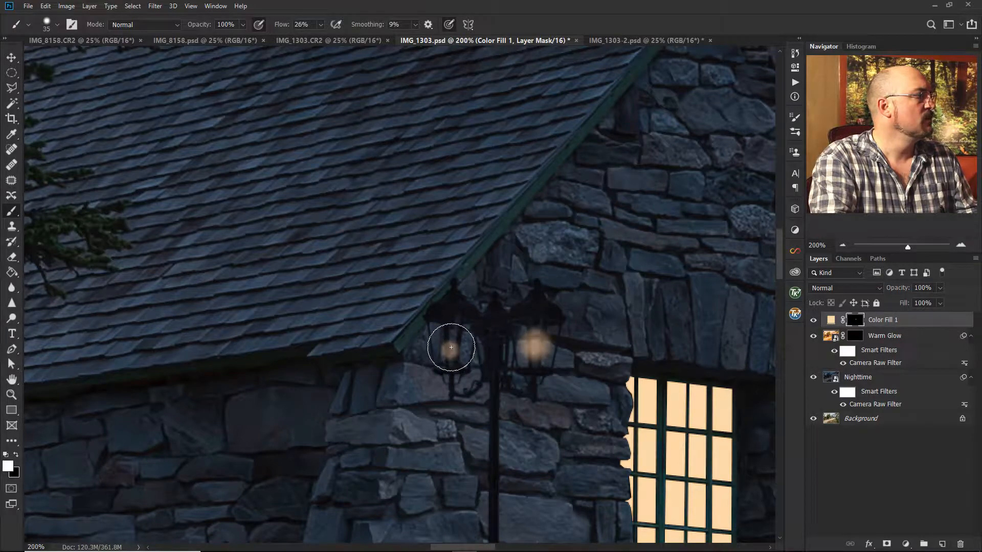
left_click(494, 348)
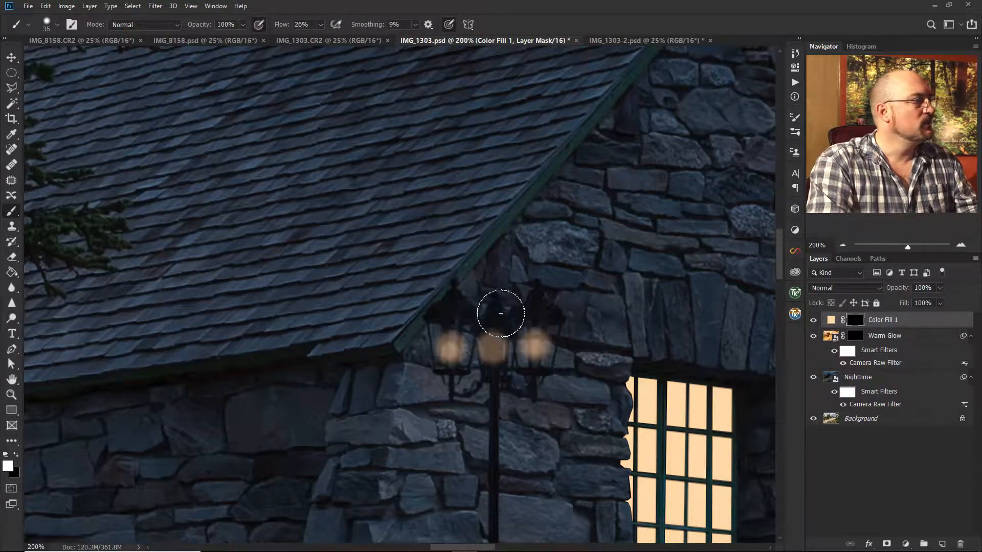
- Intensify the lantern glows beside the building with a 20-pixel white brush, and widen them with a 45-pixel soft one
key("bracketleft")
left_click_drag(536, 348, 534, 346)
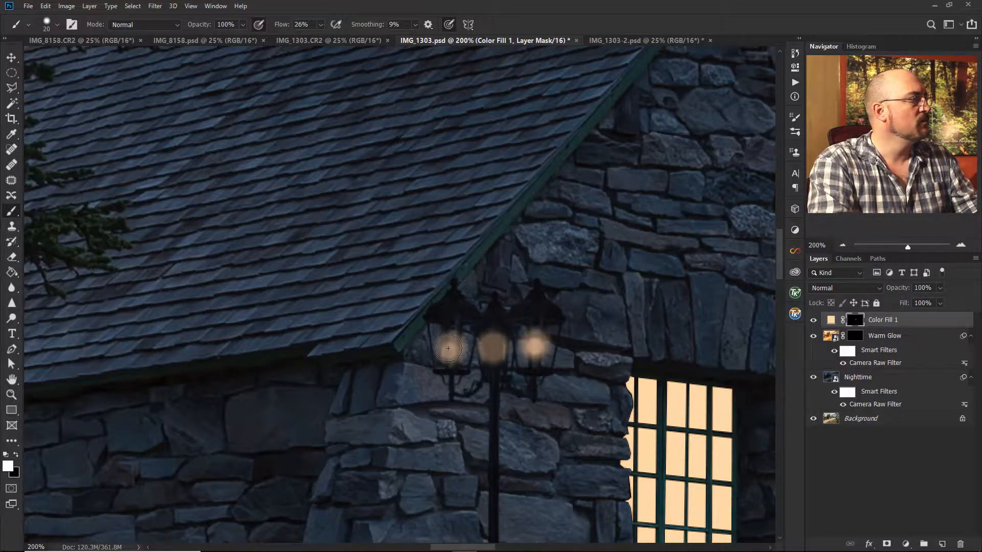
key("bracketright")
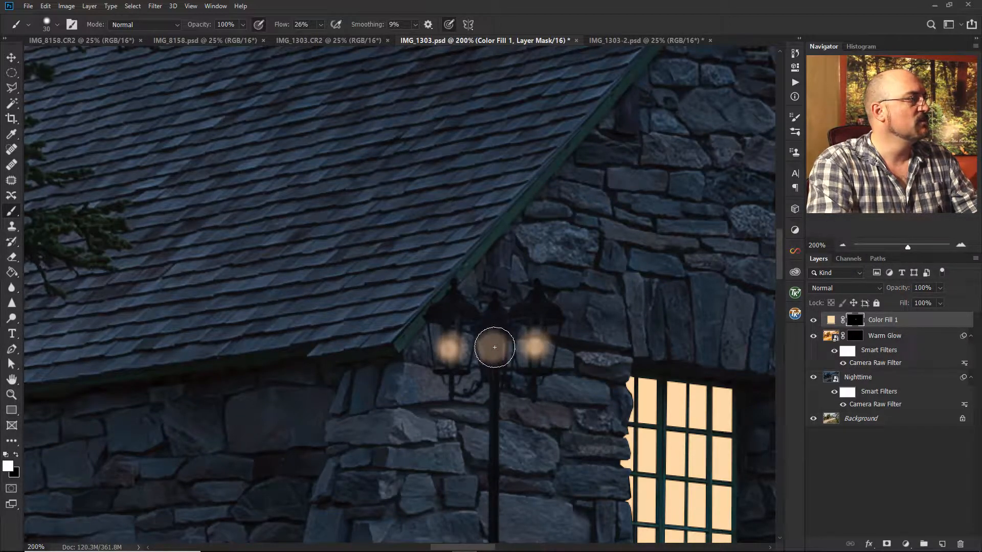
key("bracketright")
key("bracketright")
key("bracketright")
left_click(536, 348)
left_click(485, 344)
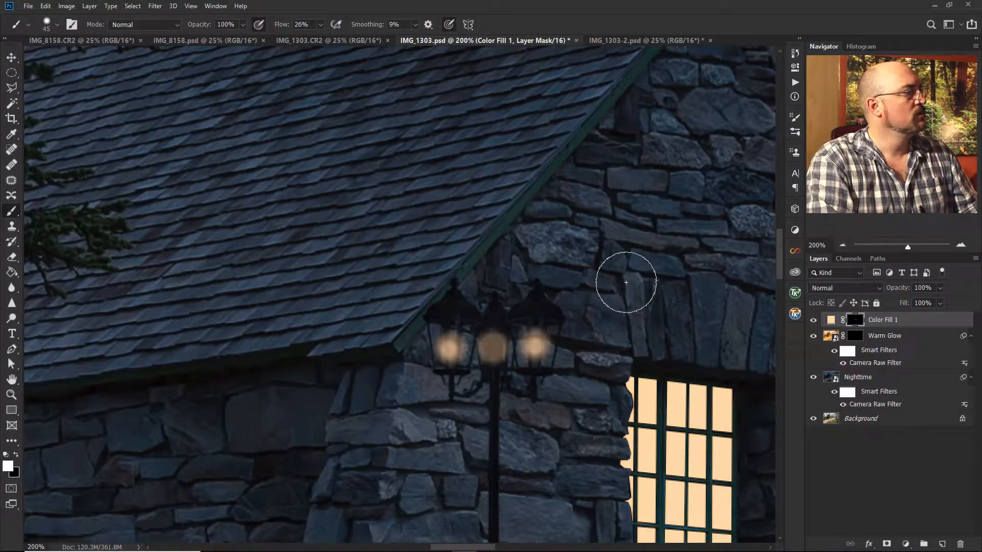
right_click(544, 310)
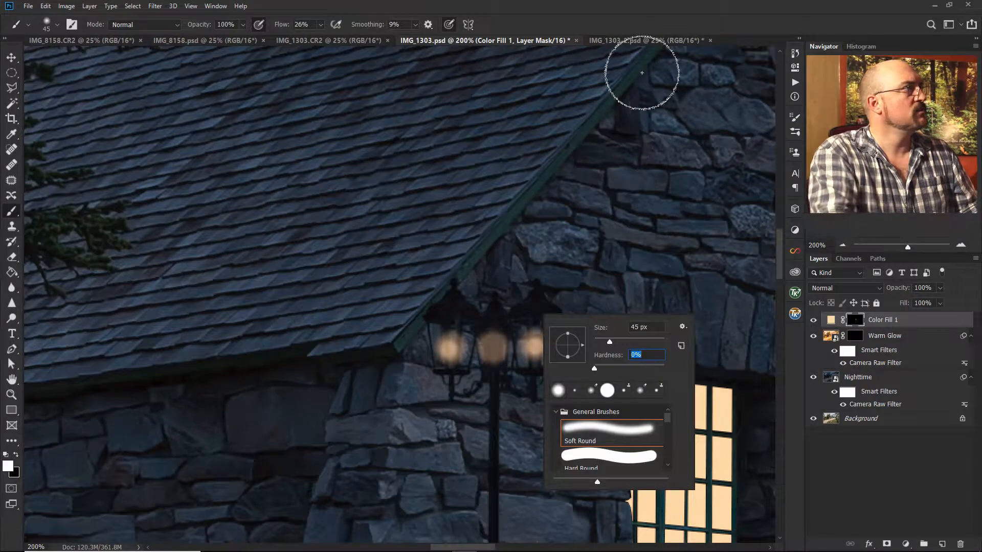
left_click(666, 3)
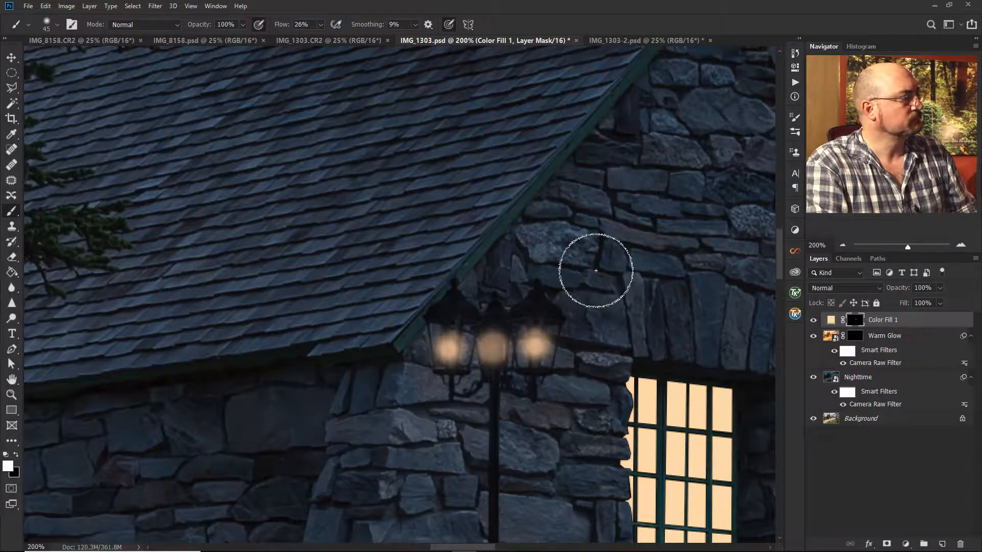
- Paint small warm glows in the two outer lanterns of the lamp post among the trees, growing the white brush from 15 to 30 pixels
left_click_drag(371, 442, 644, 228)
left_click_drag(450, 335, 734, 210)
mouse_move(462, 269)
left_mouse_down()
mouse_move(578, 247)
mouse_move(767, 243)
mouse_move(526, 320)
mouse_move(594, 274)
mouse_move(567, 268)
mouse_move(596, 414)
mouse_move(574, 398)
left_mouse_up()
left_click_drag(587, 280, 637, 331)
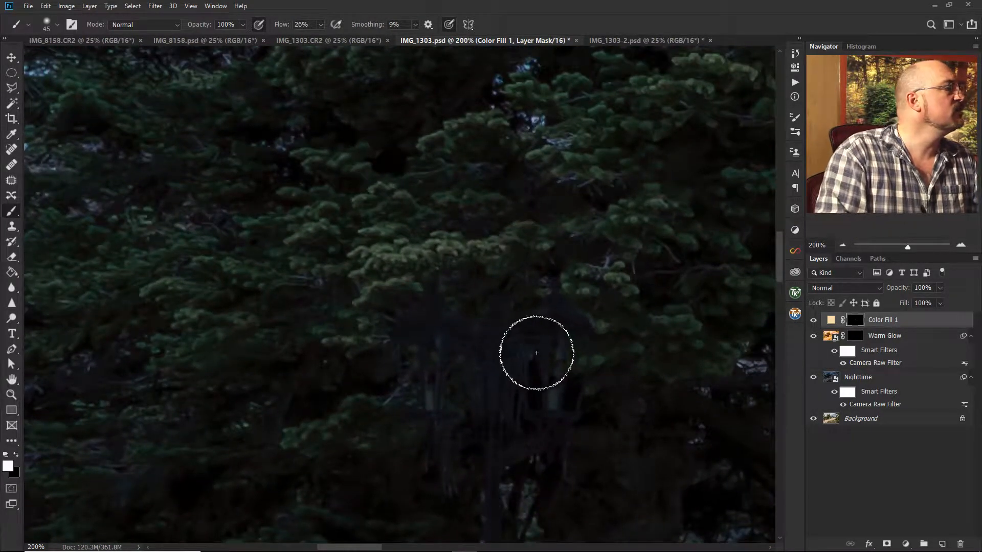
key("[")
key("bracketleft")
key("bracketleft")
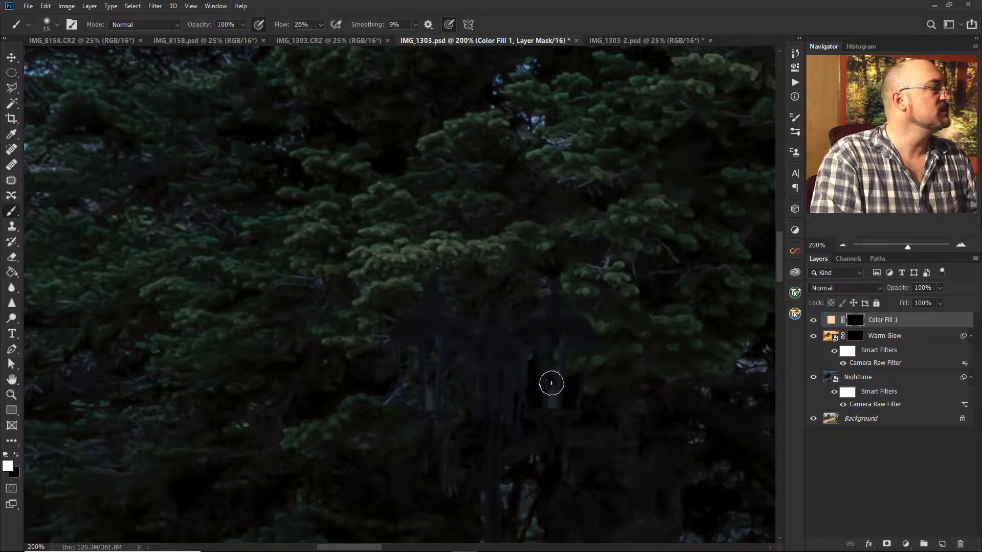
left_click(430, 381)
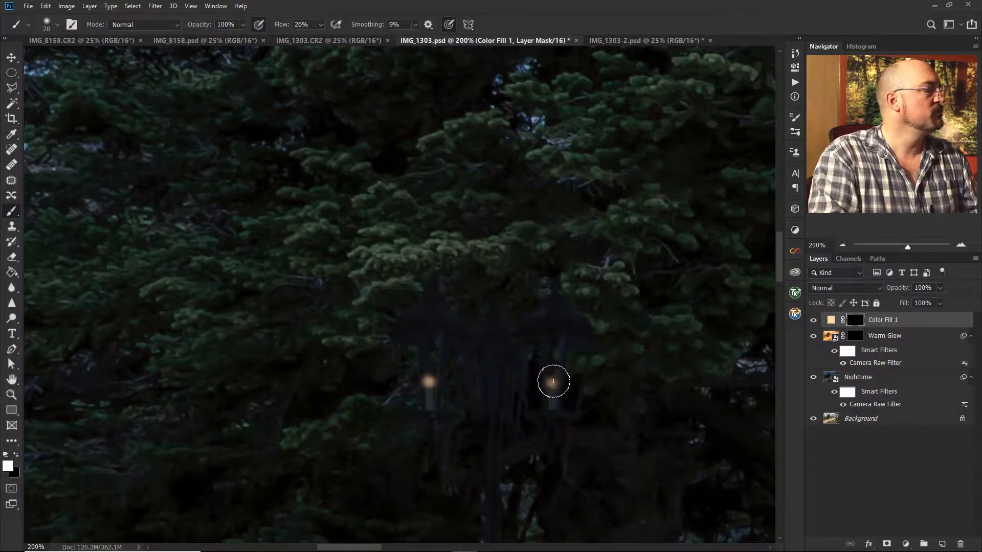
left_click(552, 382)
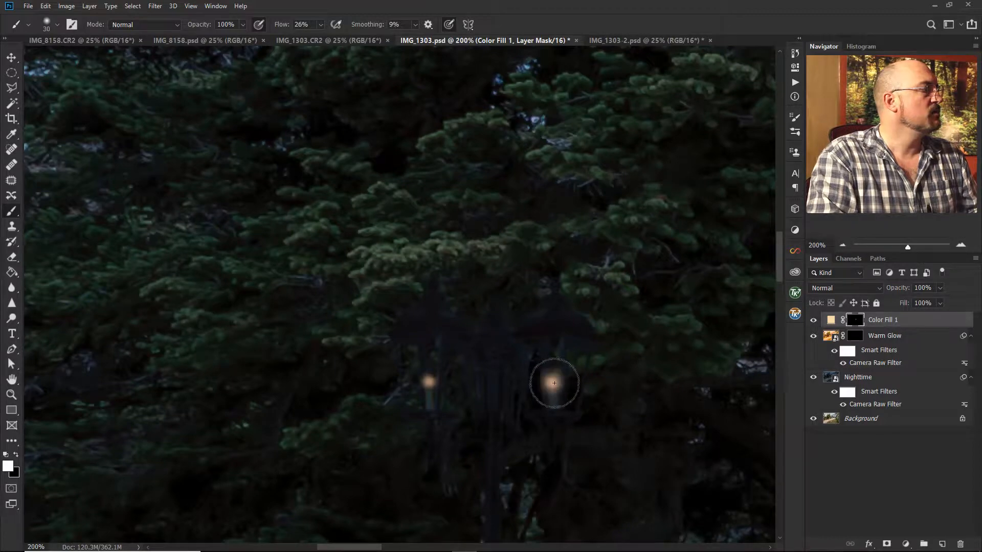
key("bracketright")
left_click(429, 382)
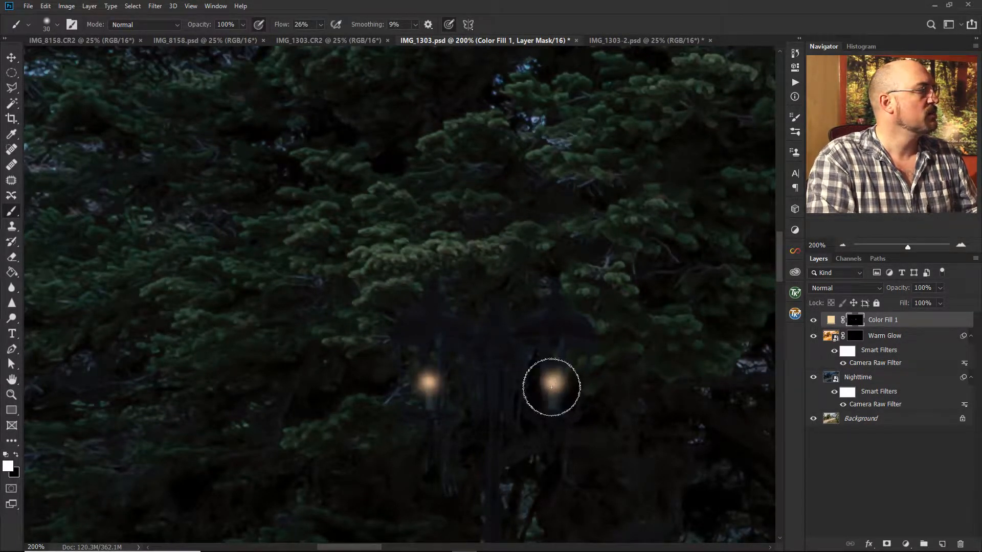
- Add a wide halo around each outer lantern of the tree-side lamp post with an 80-pixel soft white brush
key("bracketright")
key("bracketright")
key("bracketright")
key("bracketright")
key("bracketright")
left_click(553, 383)
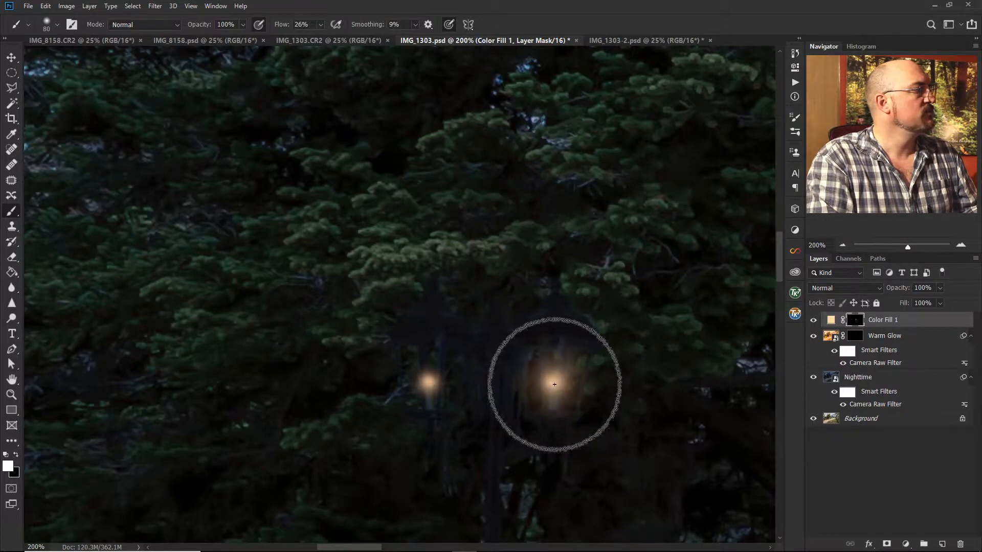
left_click(428, 381)
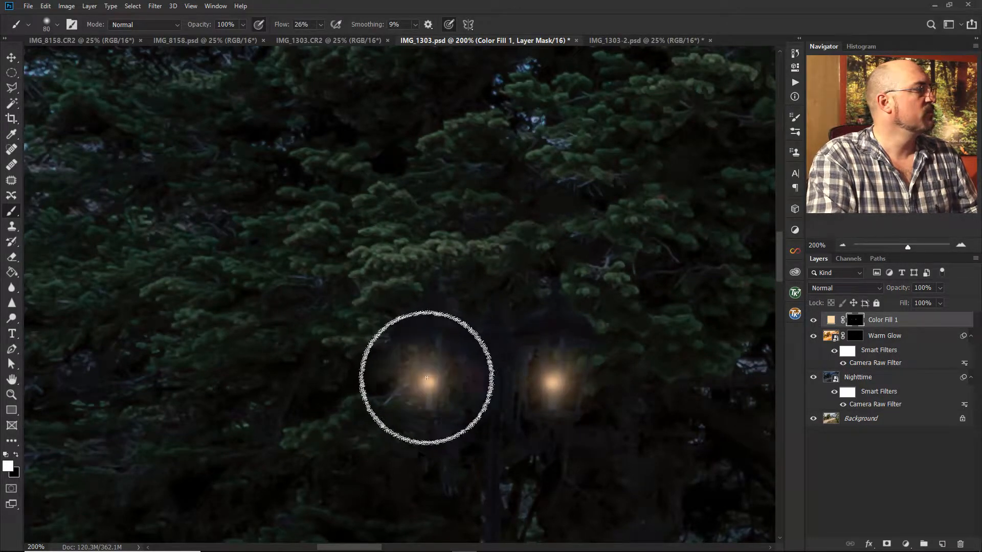
- Paint a warm glow in the middle lantern of the tree-side lamp post, building it up with smaller white brushes of 45 and 35 pixels
left_click(492, 377)
key("ctrl+z")
key("bracketleft")
key("bracketleft")
key("bracketleft")
key("bracketleft")
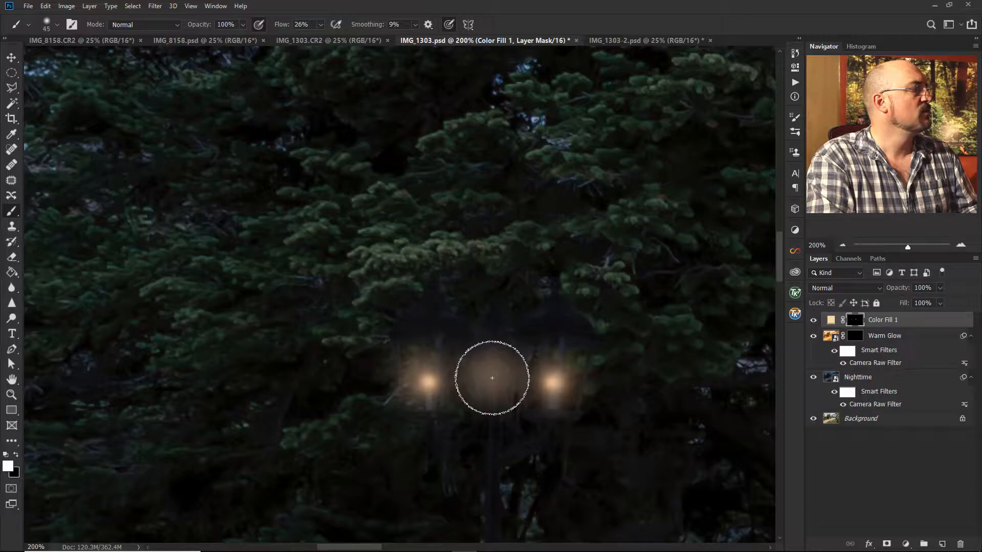
left_click(491, 378)
left_click(492, 378)
left_click(493, 378)
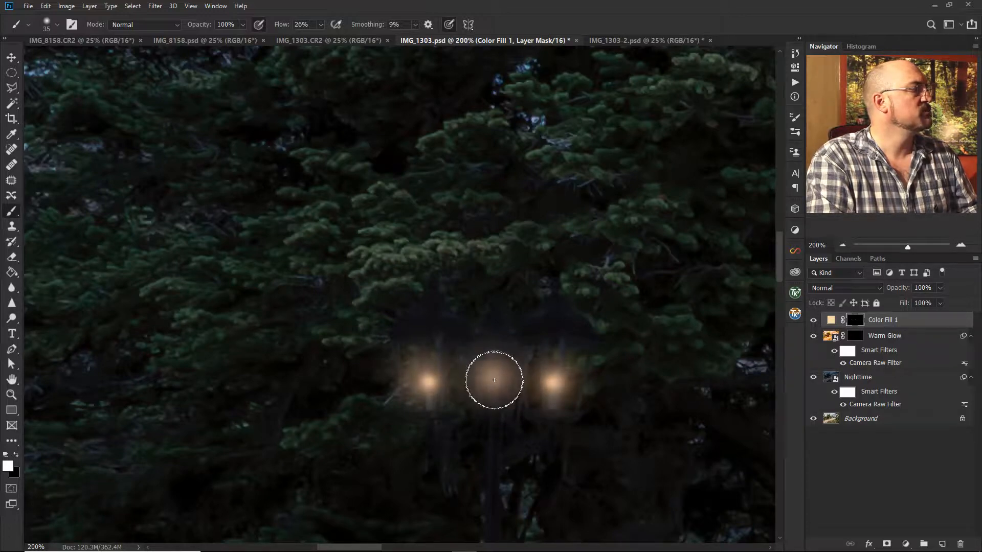
left_click(494, 379)
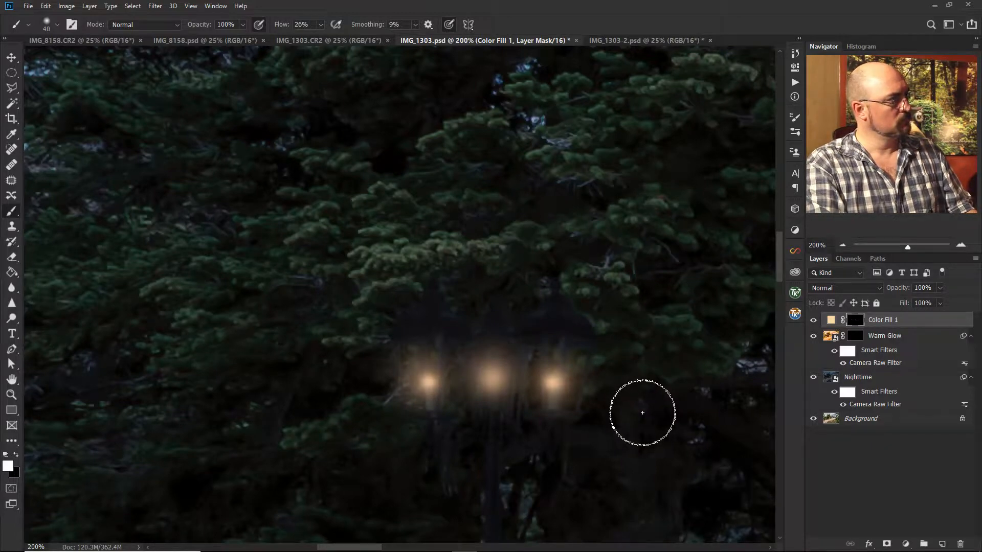
- Return to the lanterns beside the building at 500% magnification and switch the Color Fill 1 mask brush to black
left_click(883, 135)
left_click_drag(883, 135, 895, 138)
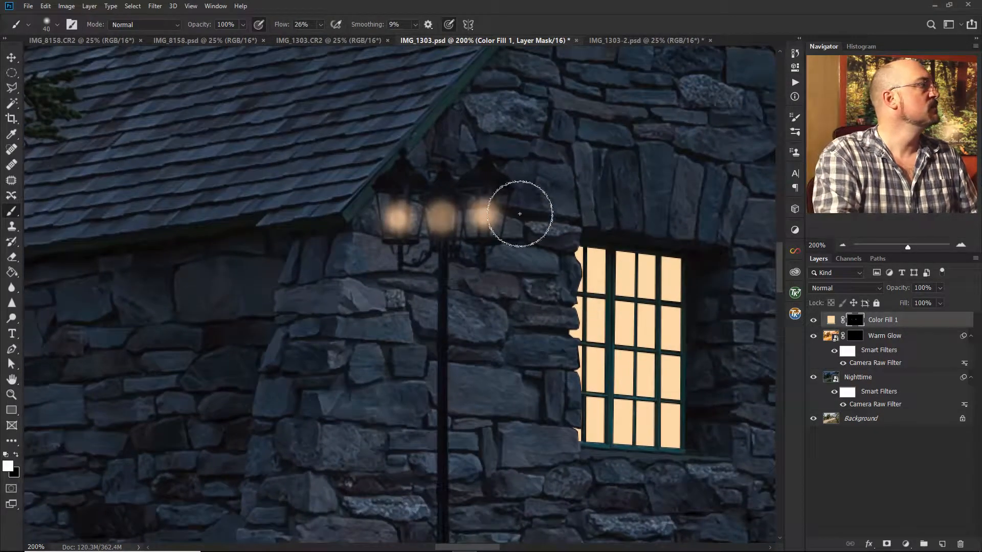
left_click(961, 244)
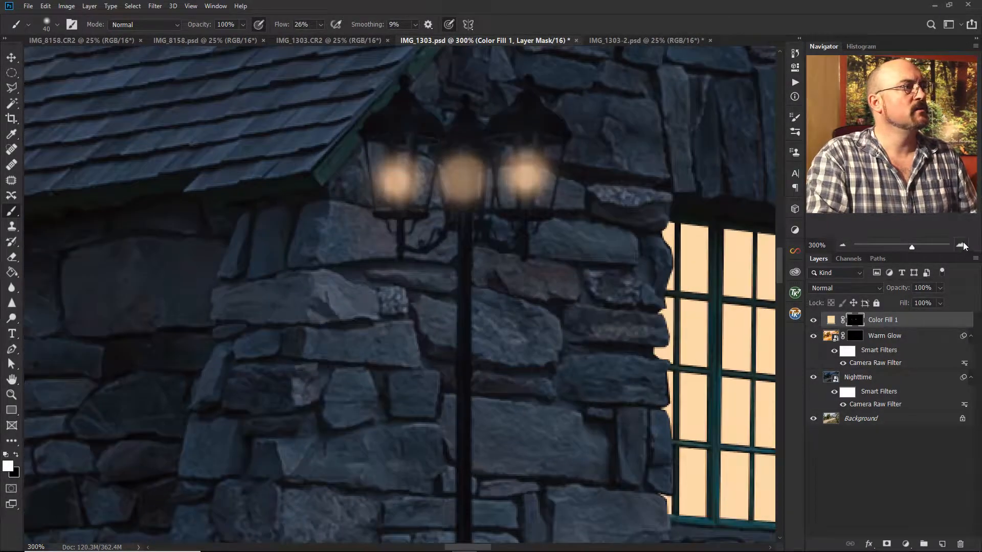
left_click(961, 244)
left_click_drag(895, 138, 898, 135)
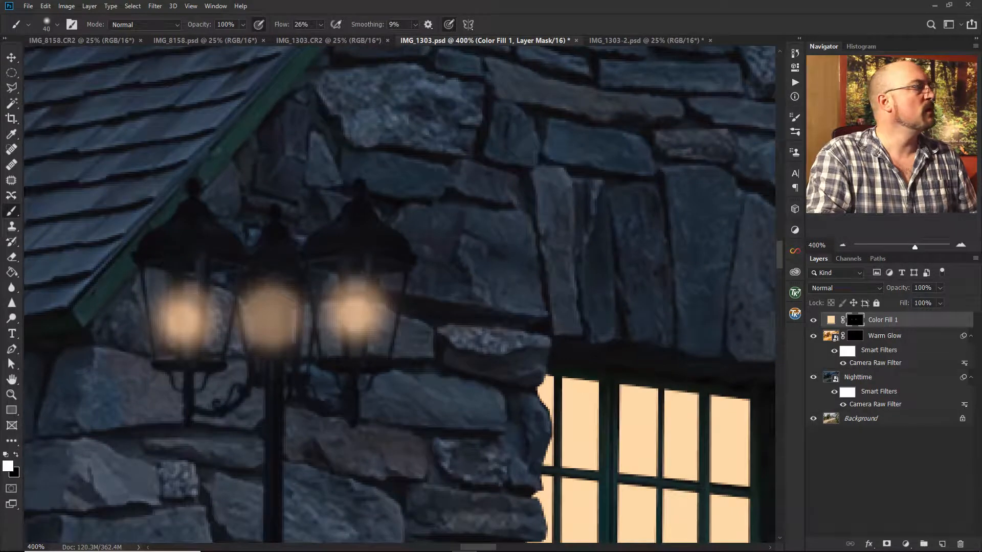
left_click(961, 245)
key("bracketleft")
key("bracketleft")
key("bracketleft")
key("bracketleft")
key("bracketleft")
key("bracketleft")
key("bracketleft")
key("x")
key("bracketright")
key("bracketright")
key("bracketright")
key("bracketright")
key("bracketright")
key("bracketright")
key("bracketright")
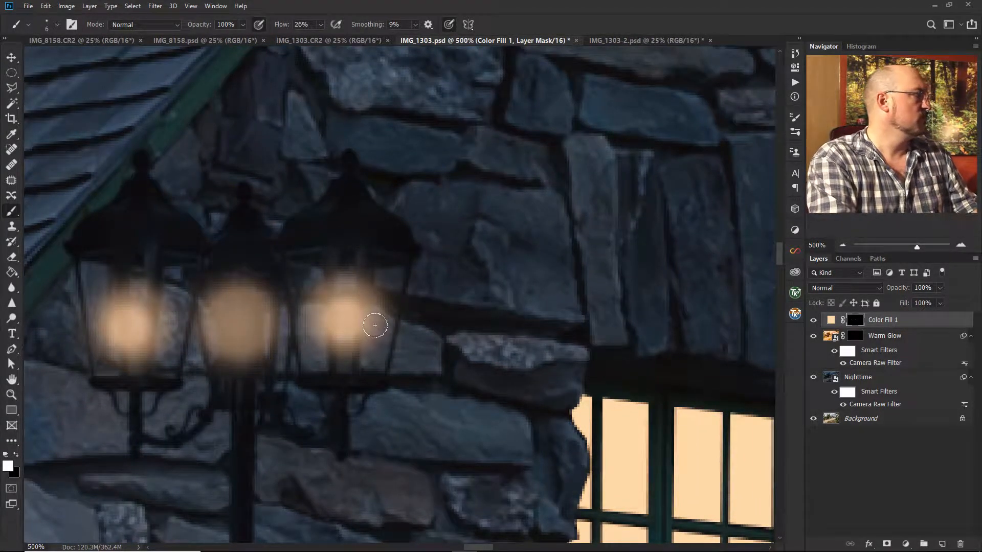
key("bracketleft")
key("bracketleft")
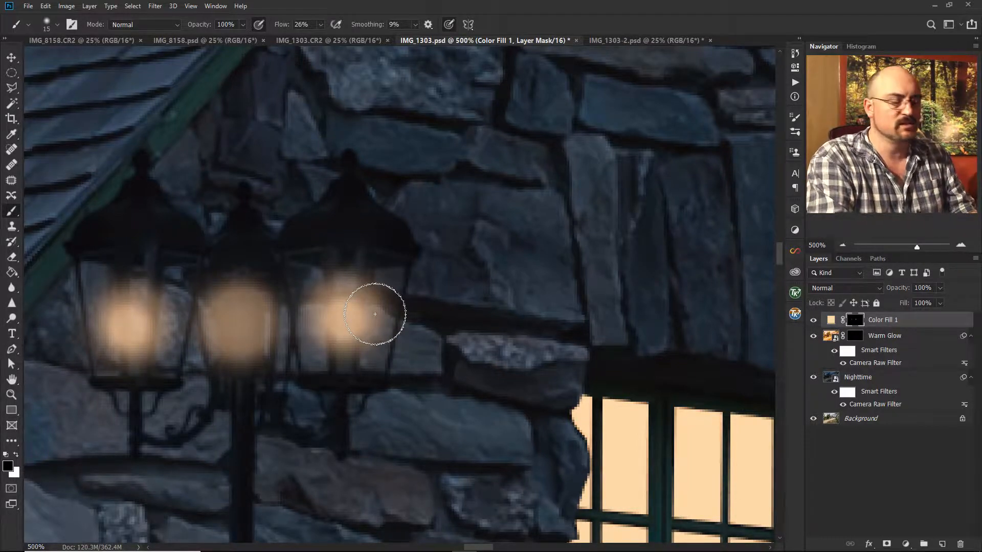
- Paint the dark frame bars back over the glows of both outer lanterns using straight 3-pixel black strokes on the Color Fill 1 mask
key("bracketleft")
key("bracketleft")
key("bracketleft")
key("bracketleft")
key("bracketleft")
key("bracketleft")
key("bracketleft")
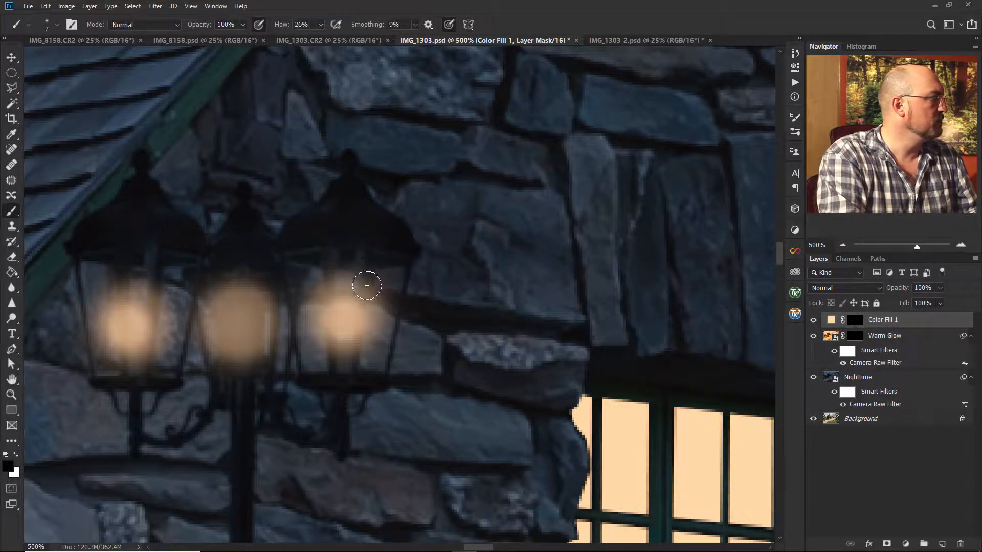
key("bracketleft")
key("bracketleft")
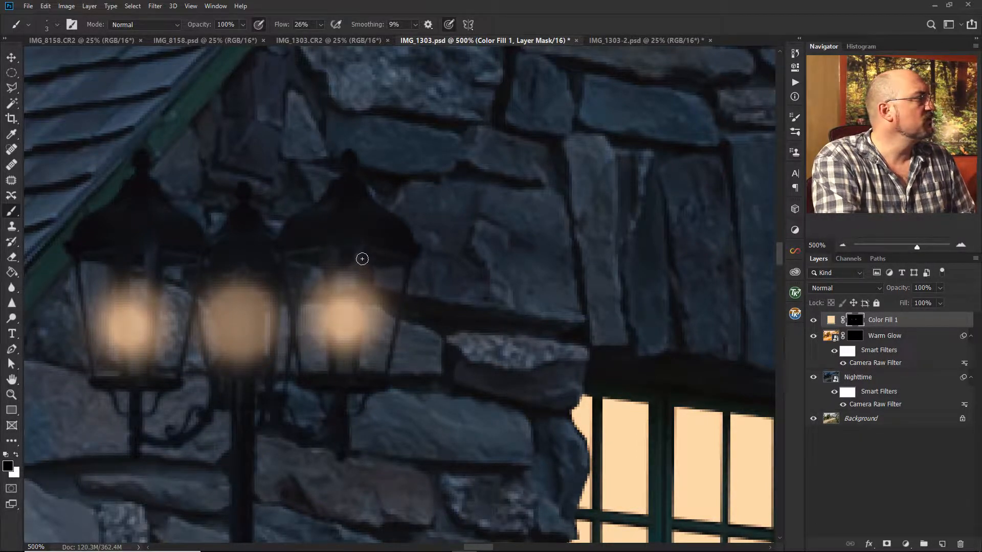
left_click(354, 369, "shift")
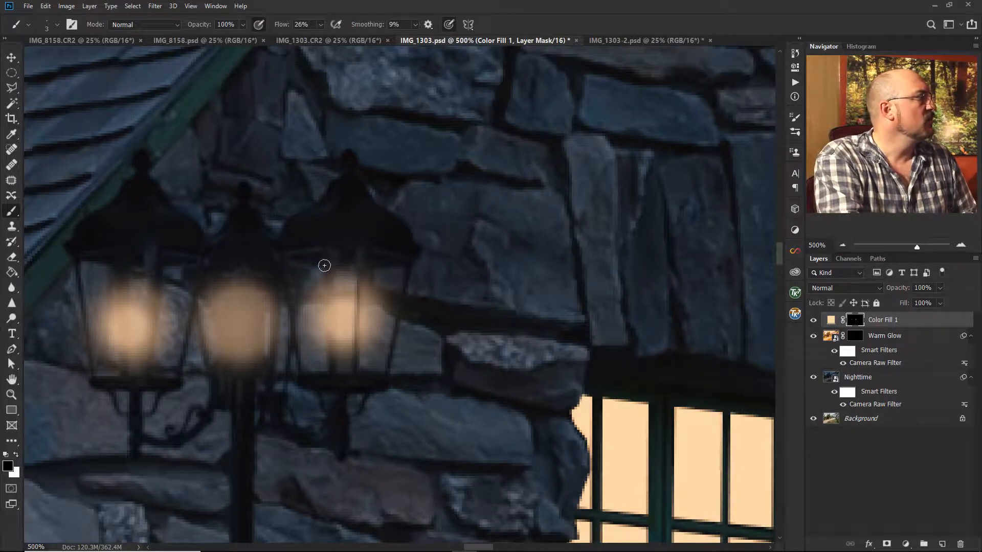
left_click(332, 366, "shift")
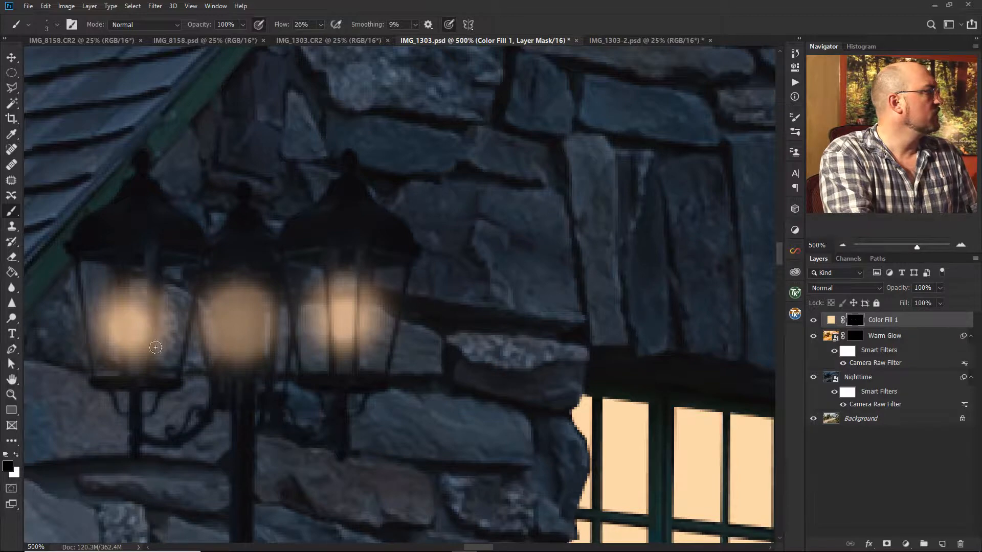
left_click(147, 375, "shift")
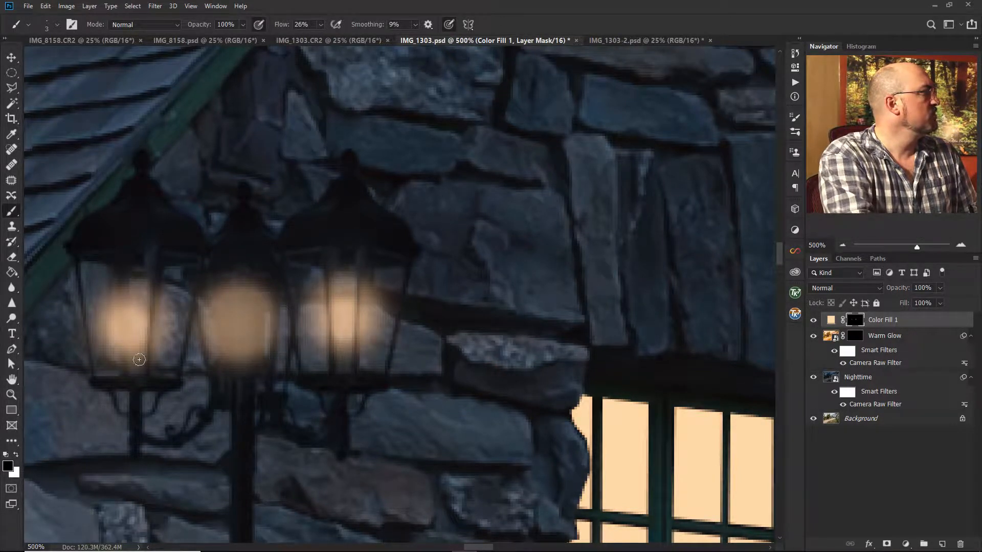
left_click(123, 372, "shift")
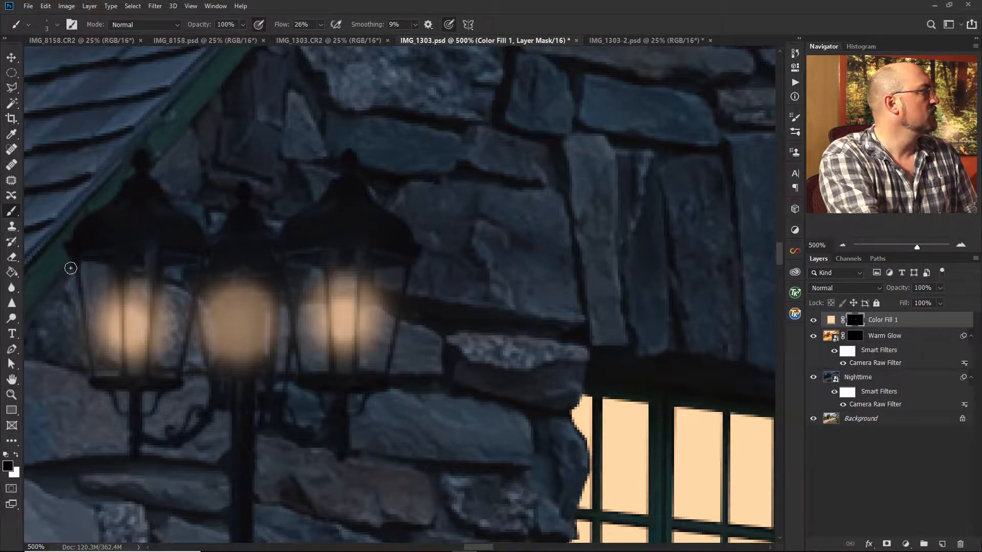
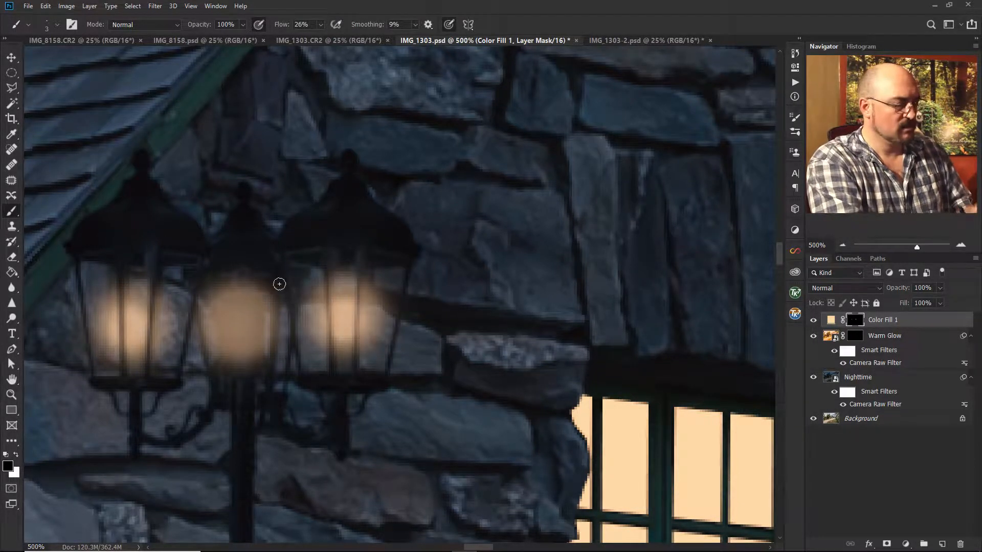
- Paint black over the centre of the middle lantern's glow, using a 9-pixel mask brush, to mask out the part in front
key("bracketright")
key("bracketright")
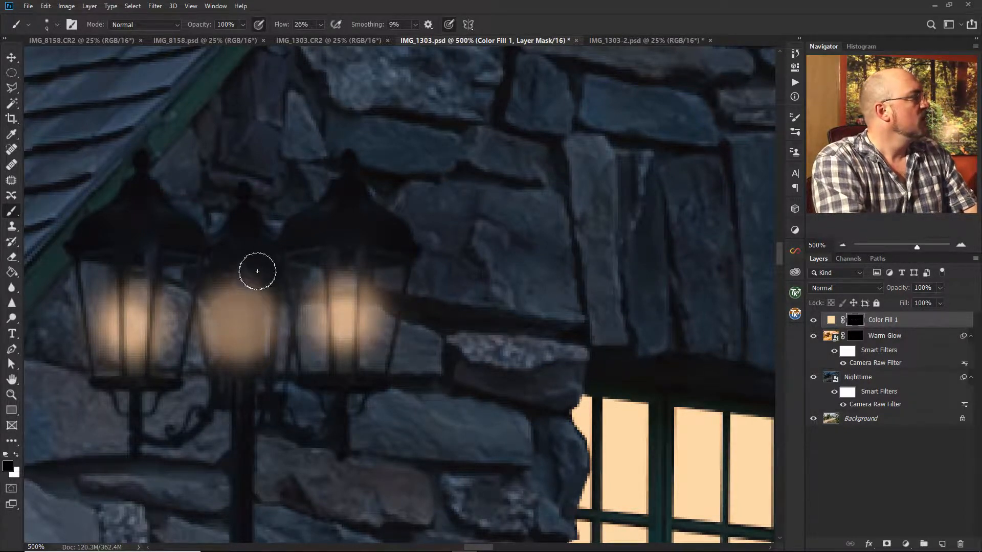
mouse_move(235, 291)
left_mouse_down()
mouse_move(256, 316)
mouse_move(244, 295)
mouse_move(240, 386)
mouse_move(250, 287)
mouse_move(237, 391)
mouse_move(246, 275)
mouse_move(269, 240)
mouse_move(327, 255)
mouse_move(322, 217)
mouse_move(250, 299)
mouse_move(263, 309)
mouse_move(264, 430)
mouse_move(301, 491)
mouse_move(279, 373)
mouse_move(365, 247)
mouse_move(387, 238)
left_mouse_up()
key("bracketright")
key("bracketright")
key("bracketright")
key("bracketright")
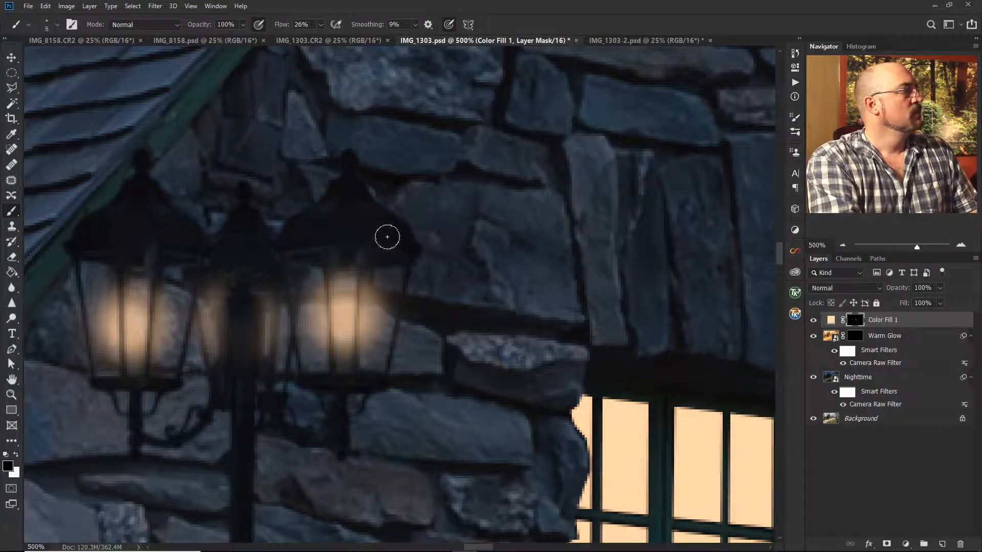
- Paint a warm glow in the wall lantern left of the doorway with a white mask brush, growing it from 7 to 15 pixels
left_click_drag(896, 125, 909, 129)
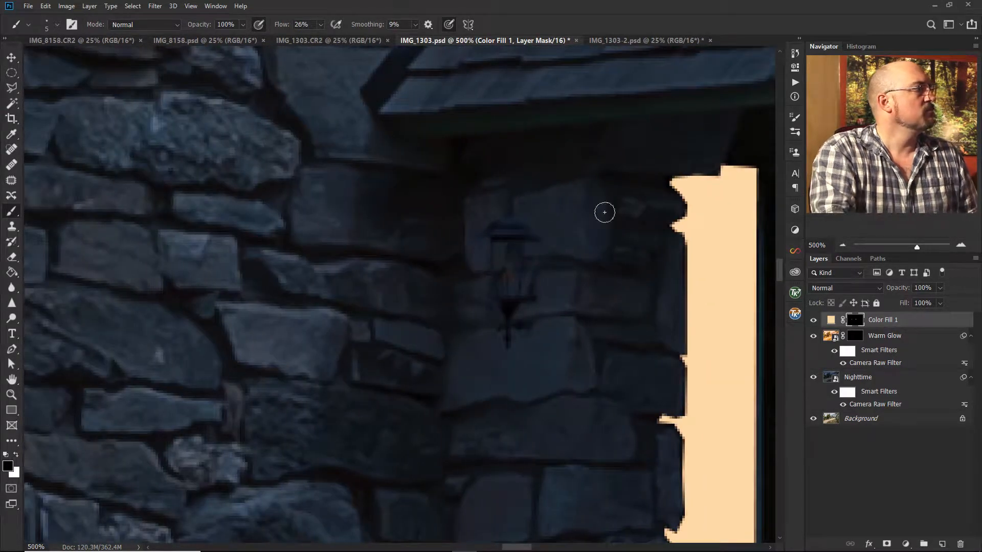
left_click_drag(565, 280, 428, 280)
key("x")
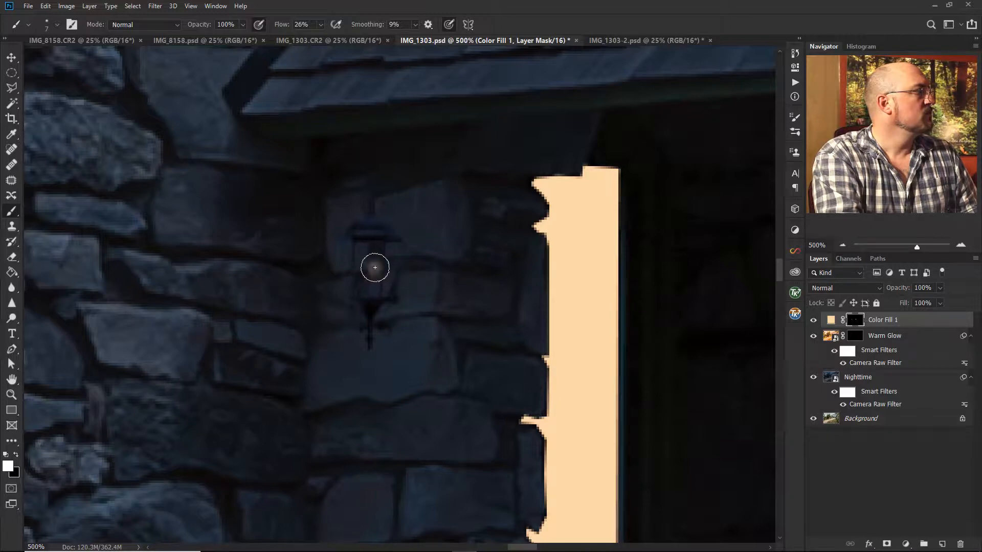
key("bracketright")
key("bracketright")
key("bracketright")
key("bracketright")
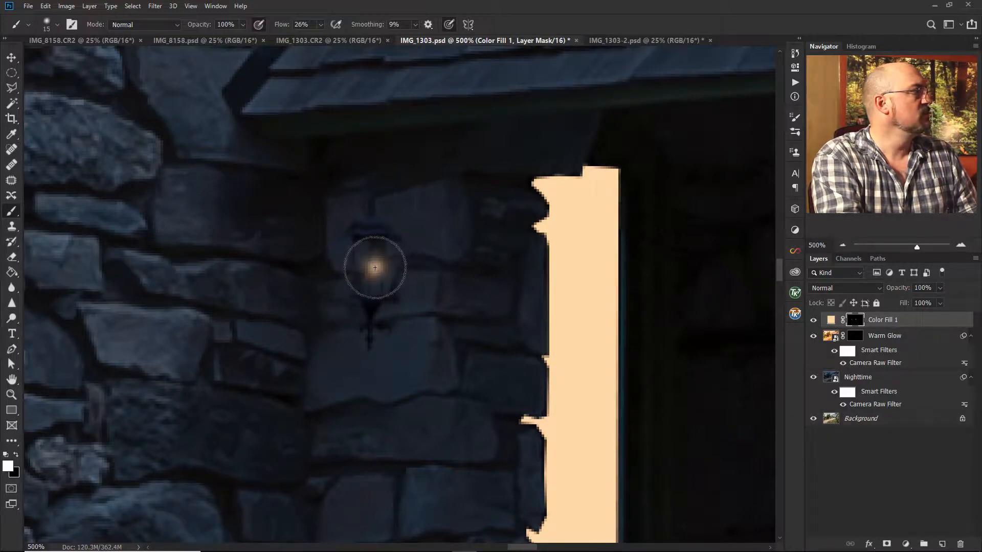
left_click_drag(374, 267, 384, 268)
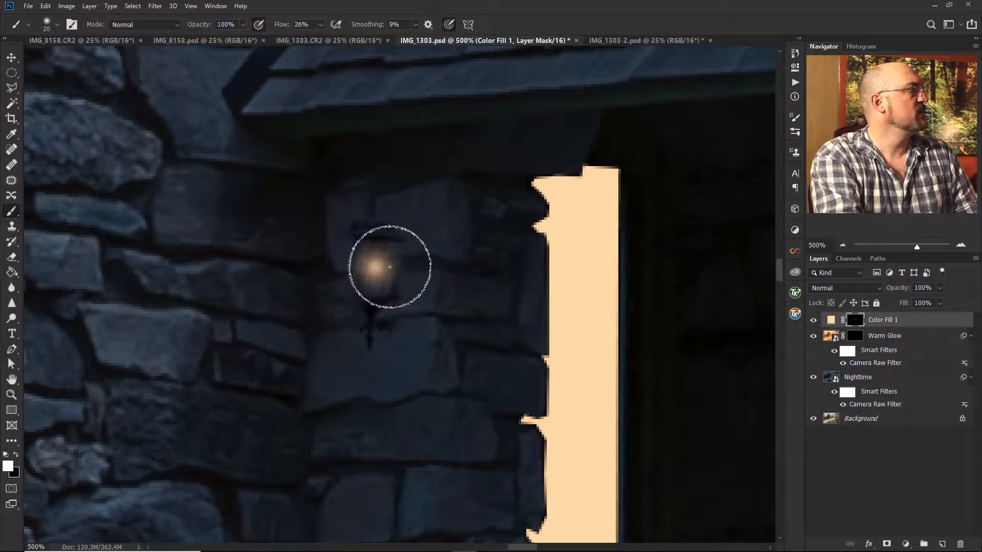
- Paint a warm glow in the wall lantern right of the doorway, growing the white brush from 5 to 15 pixels
left_click_drag(637, 306, 355, 300)
key("bracketleft")
key("bracketleft")
key("bracketleft")
key("bracketleft")
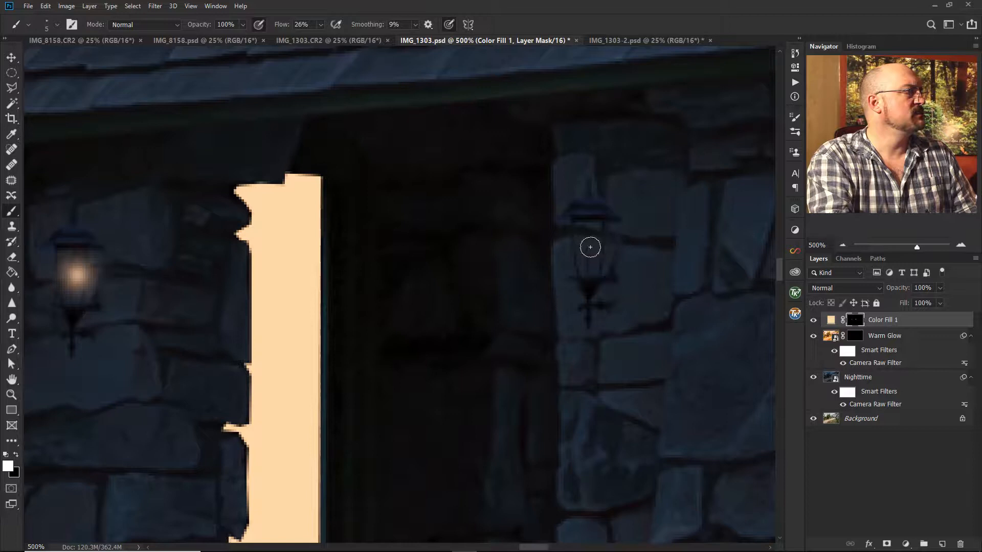
key("bracketright")
key("bracketright")
key("bracketright")
left_click_drag(588, 247, 590, 249)
key("bracketright")
key("bracketright")
key("bracketright")
left_click(593, 249)
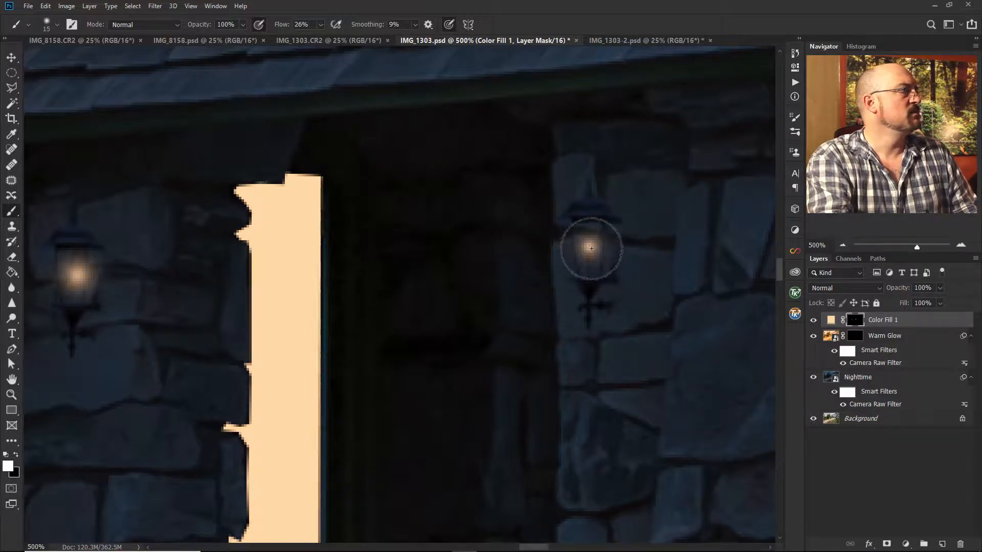
key("bracketright")
key("bracketright")
- Paint a warm glow in the wall lantern left of the stone arch, building it up with a white brush enlarged to 20 pixels
mouse_move(654, 324)
left_mouse_down()
mouse_move(559, 349)
mouse_move(497, 344)
mouse_move(374, 374)
left_mouse_up()
key("bracketleft")
key("bracketleft")
key("bracketleft")
key("bracketleft")
left_click(639, 249)
left_click(640, 249)
left_click(640, 249)
key("bracketright")
key("bracketright")
key("bracketright")
key("bracketright")
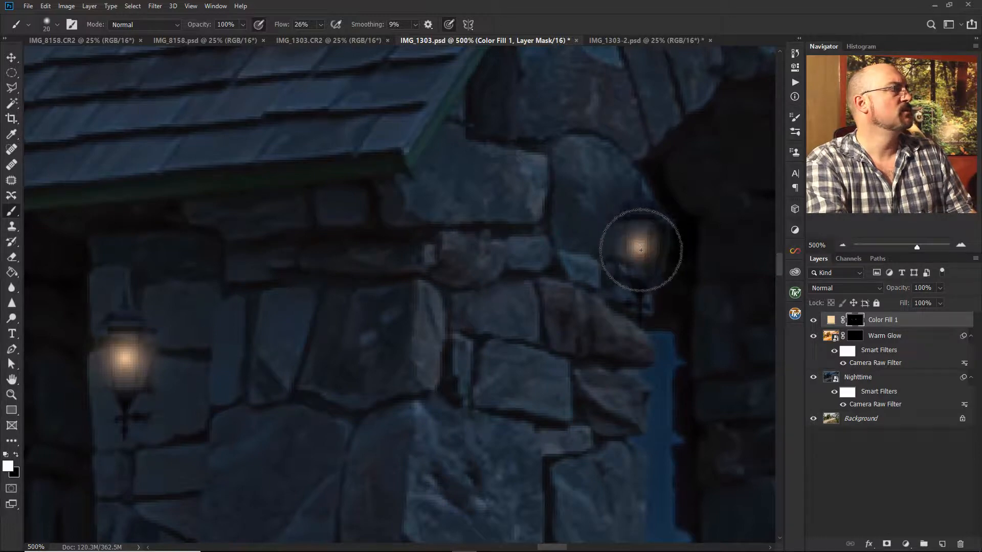
left_click(639, 247)
- Paint a warm glow in the wall lantern right of the stone arch, growing the white brush from 9 to 35 pixels
key("bracketleft")
key("bracketleft")
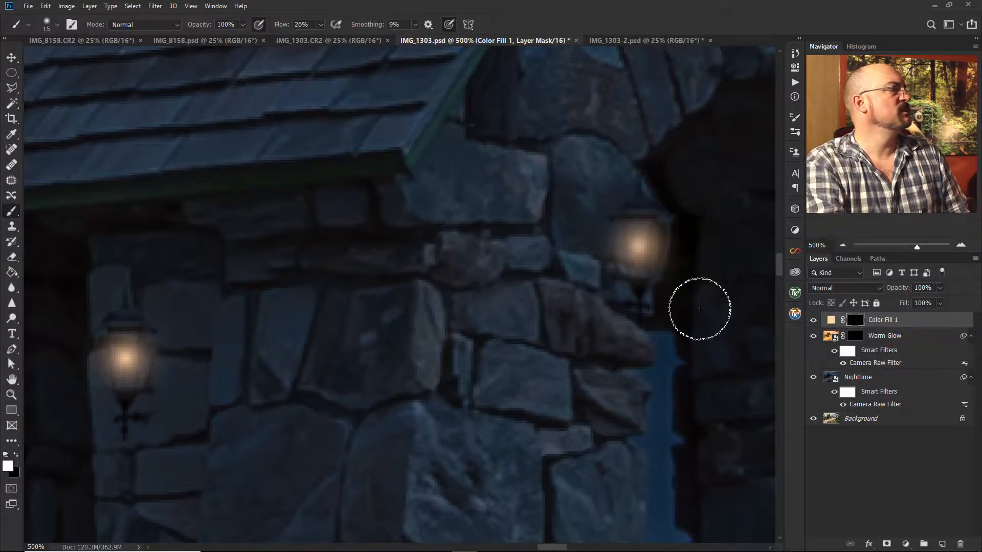
mouse_move(721, 266)
left_mouse_down()
mouse_move(440, 386)
mouse_move(391, 388)
left_mouse_up()
left_click_drag(613, 302, 466, 256)
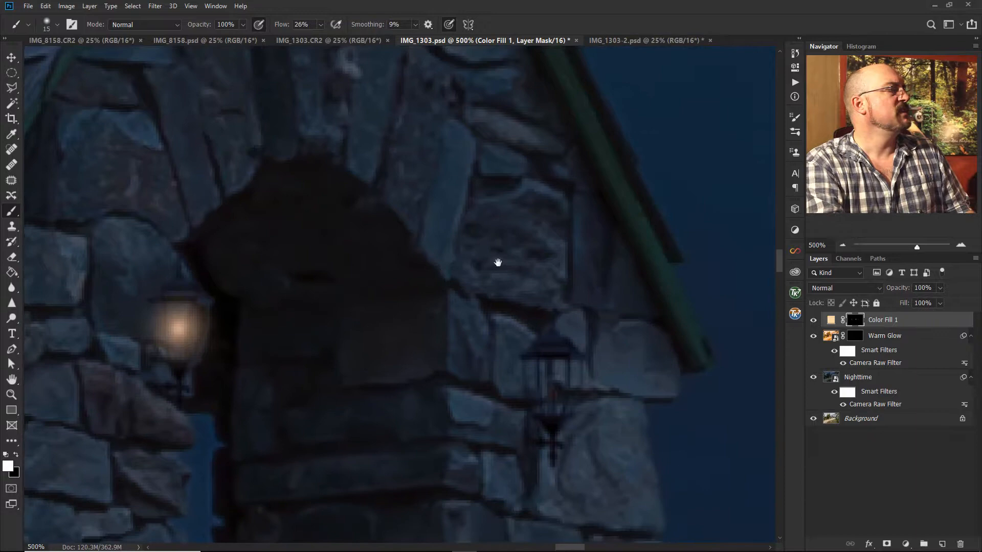
key("bracketleft")
key("bracketleft")
left_click(554, 387)
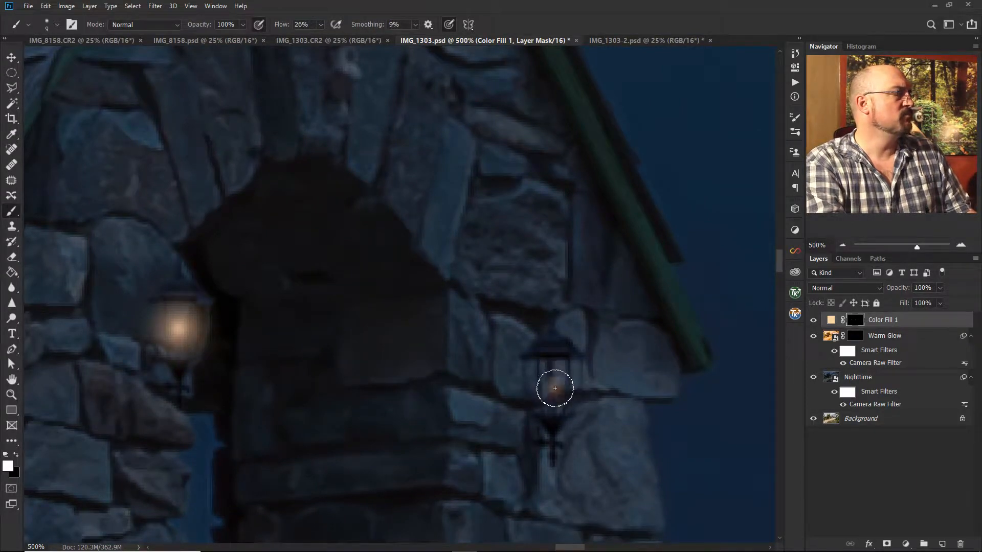
left_click(554, 387)
key("bracketright")
key("bracketright")
left_click(552, 387)
key("bracketright")
key("bracketright")
key("bracketright")
left_click(555, 389)
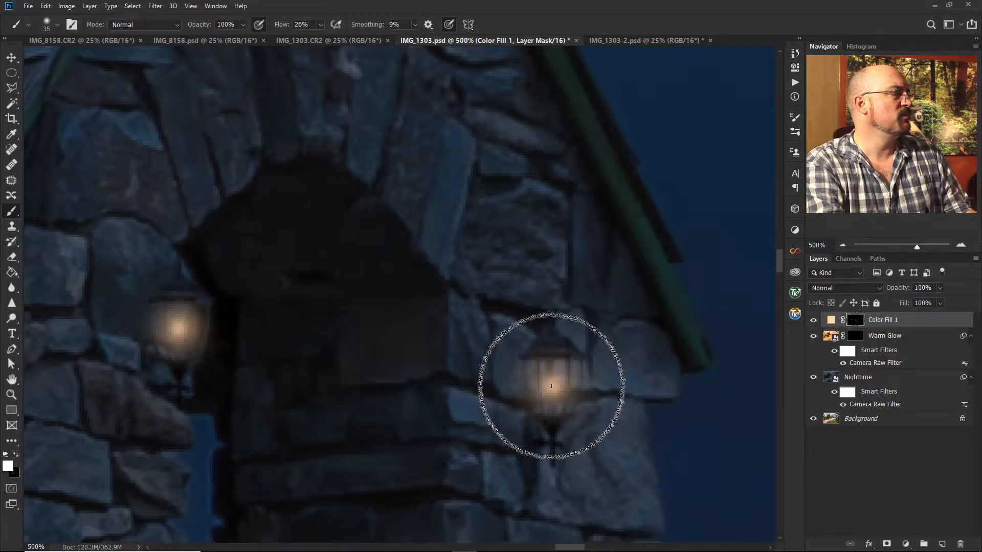
key("bracketleft")
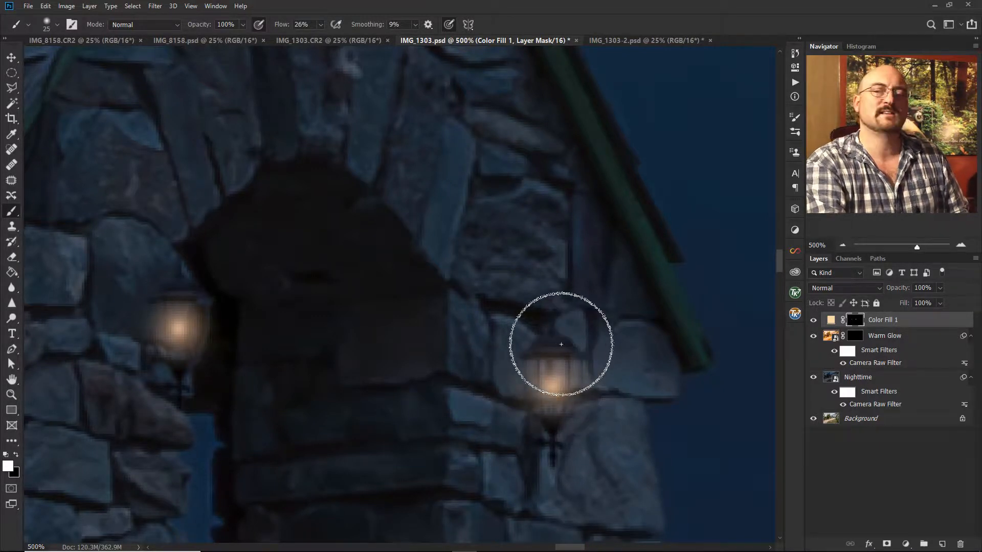
- Restore a dark frame bar over the glow of the lantern left of the doorway with a 2-pixel black brush at 600% magnification
key("space")
left_click_drag(463, 396, 643, 253)
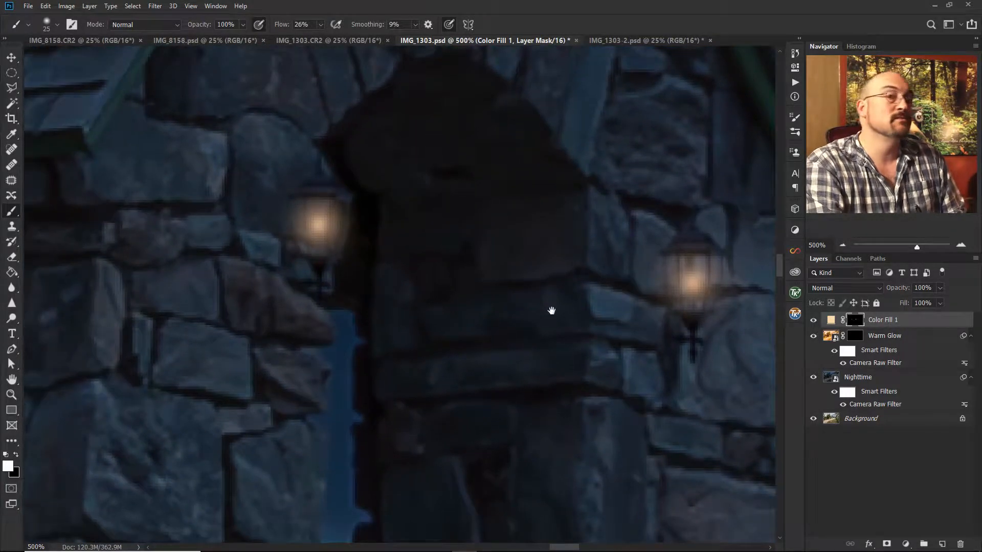
left_click_drag(522, 406, 636, 329)
left_click_drag(460, 325, 576, 401)
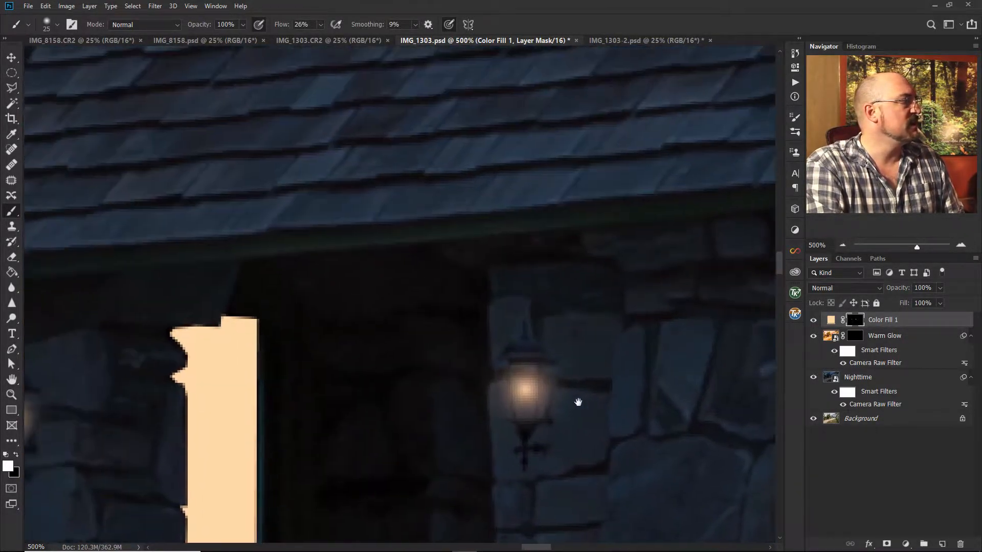
left_click_drag(482, 369, 646, 269)
left_click_drag(454, 404, 517, 396)
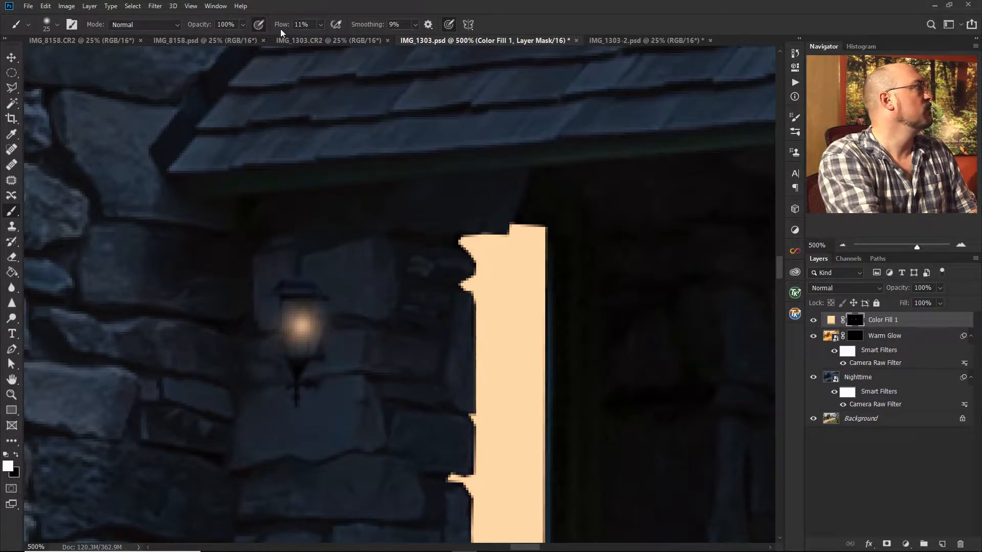
key("bracketleft")
key("bracketleft")
key("bracketleft")
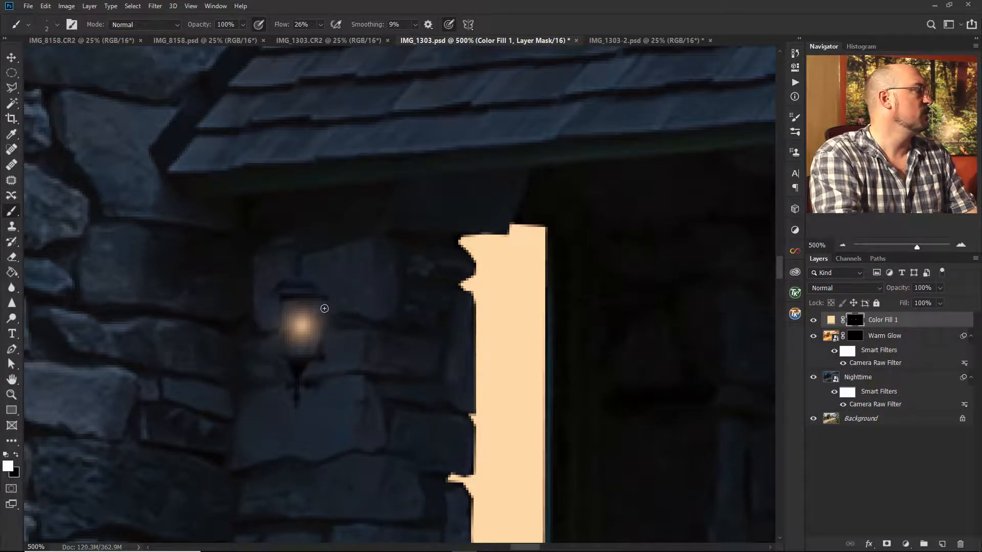
left_click(960, 246)
left_click_drag(334, 341, 396, 260)
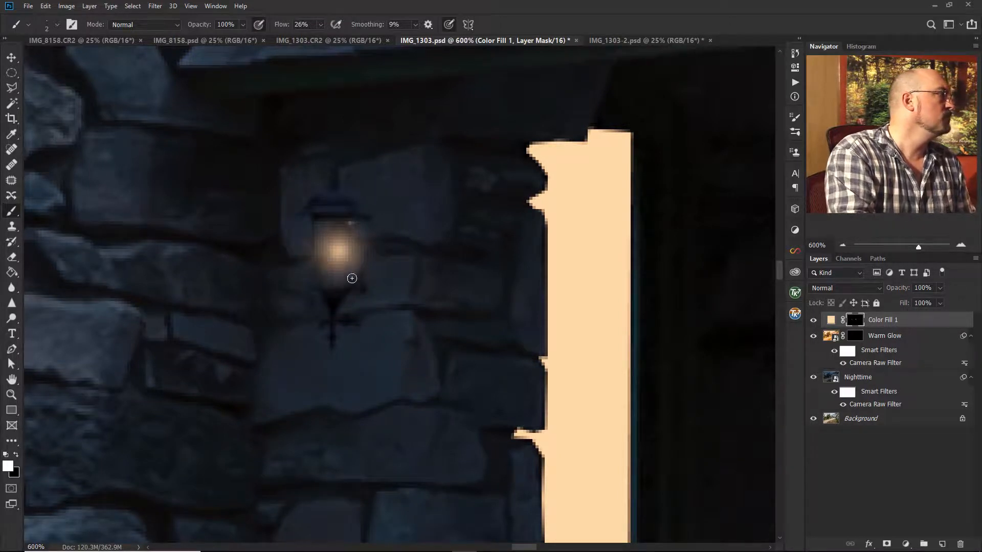
key("x")
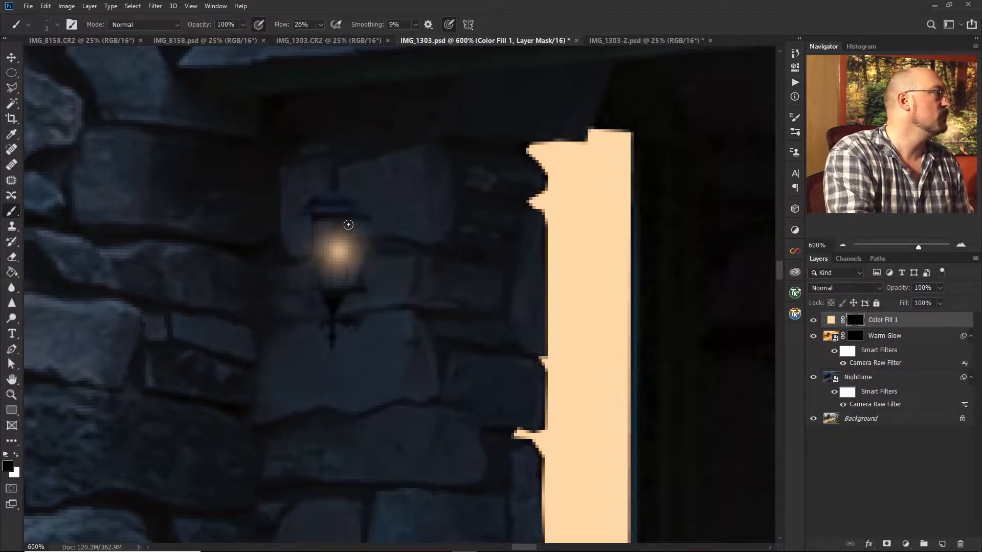
left_click(345, 285, "shift")
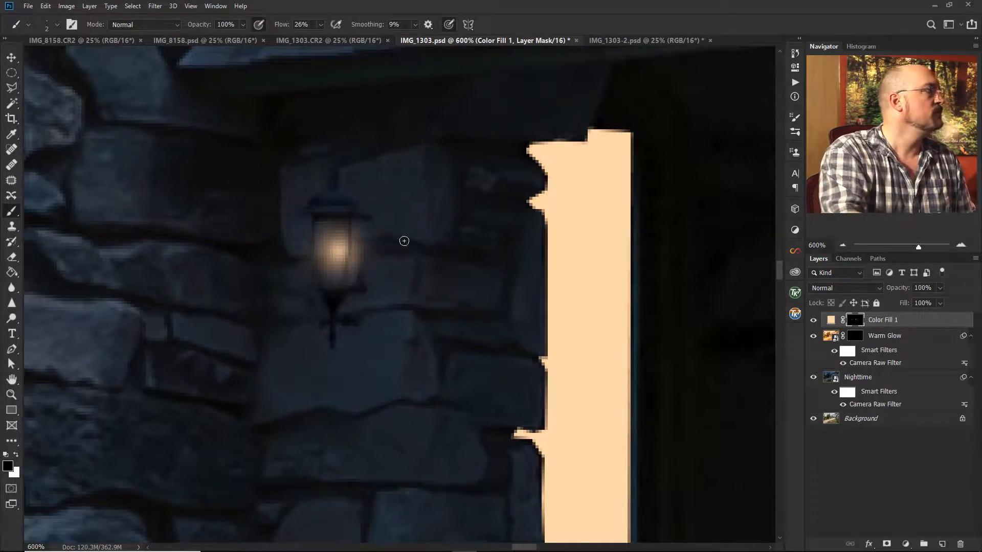
- Paint thin black frame bars over the glows of the lantern right of the doorway and the two lanterns flanking the arch
left_click_drag(627, 353, 433, 318)
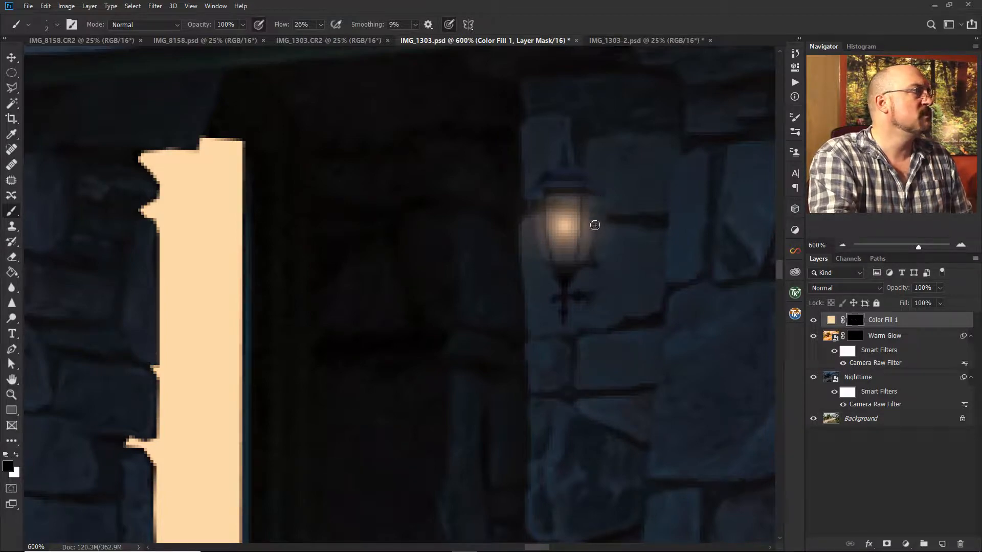
left_click_drag(669, 250, 456, 243)
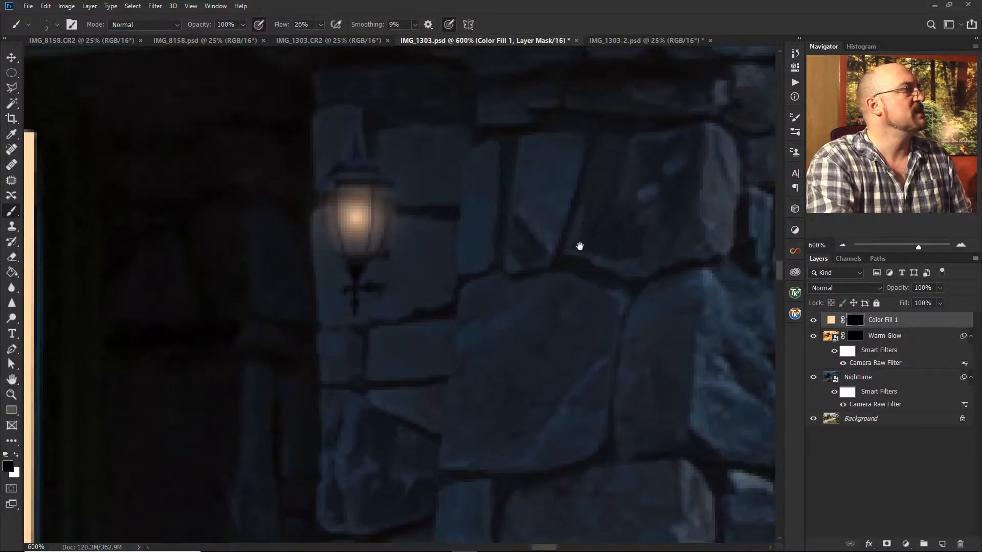
left_click_drag(578, 248, 397, 254)
left_click_drag(609, 235, 370, 259)
left_click_drag(499, 104, 492, 211)
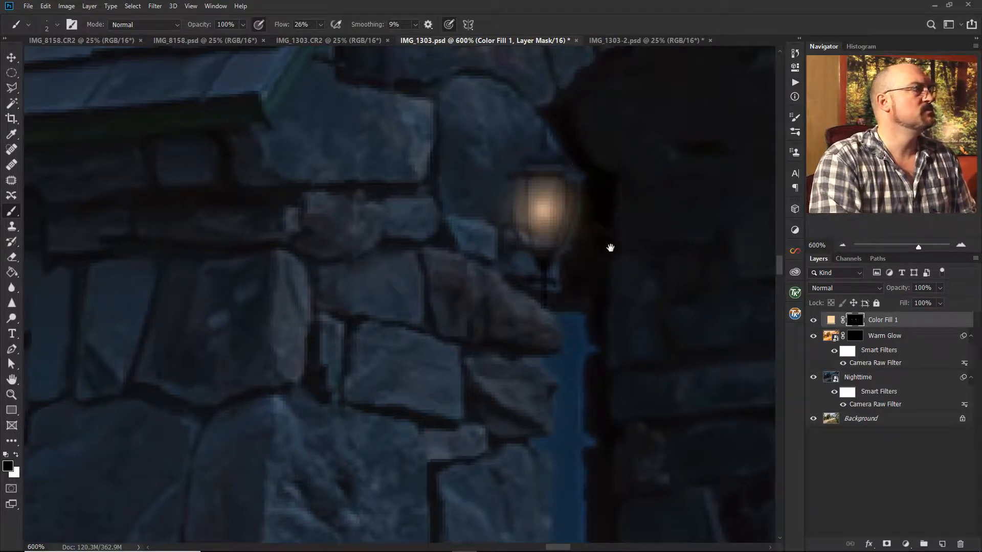
left_click_drag(604, 246, 422, 250)
left_click_drag(638, 258, 399, 190)
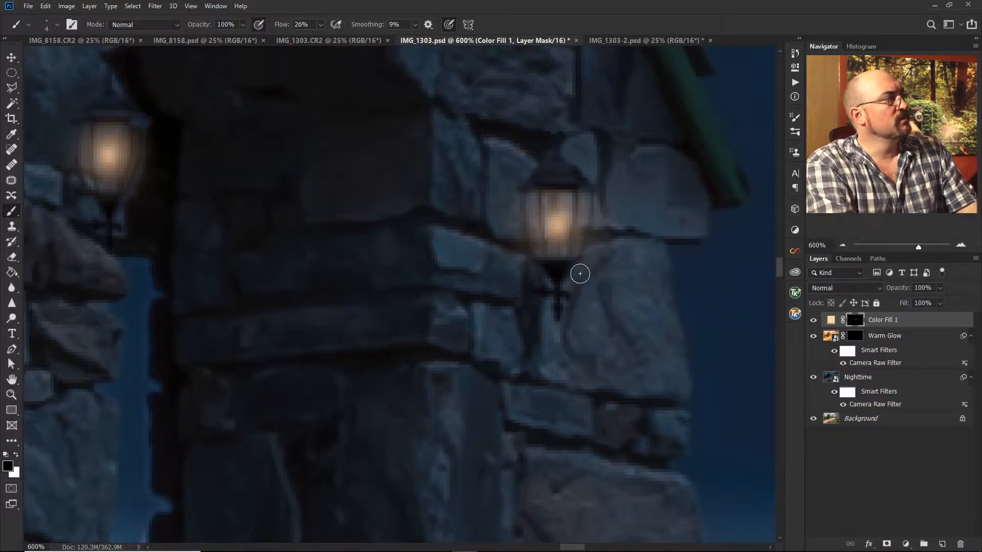
- Clean stray glow off the caps and bases of the wall lanterns with a 4-pixel black brush, working back from the arch to the doorway
left_click_drag(399, 254, 706, 267)
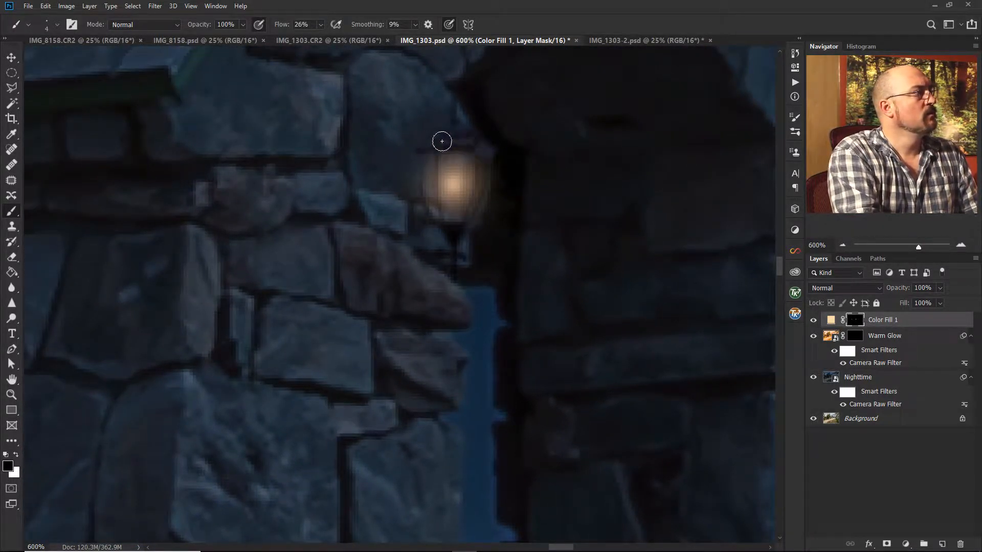
left_click_drag(372, 250, 688, 206)
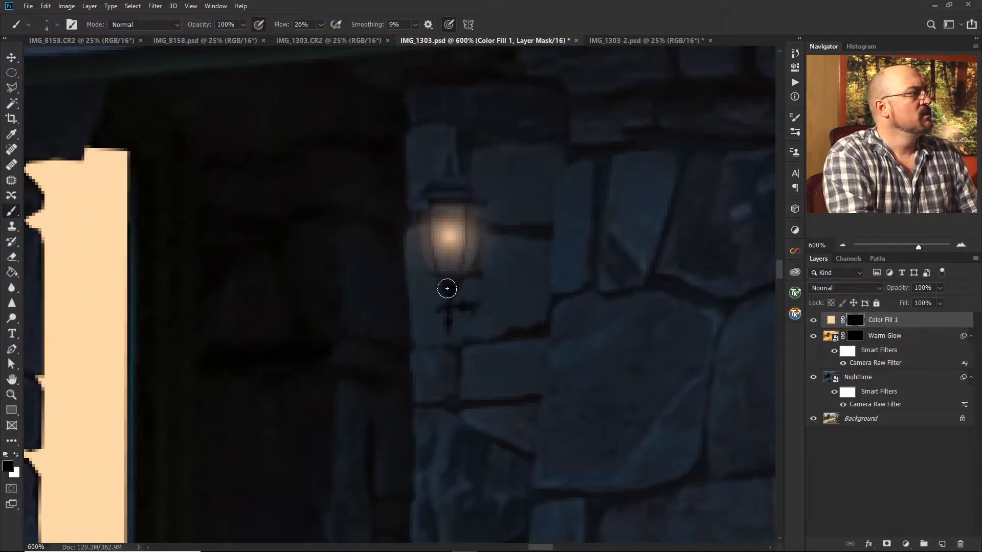
left_click_drag(315, 284, 574, 212)
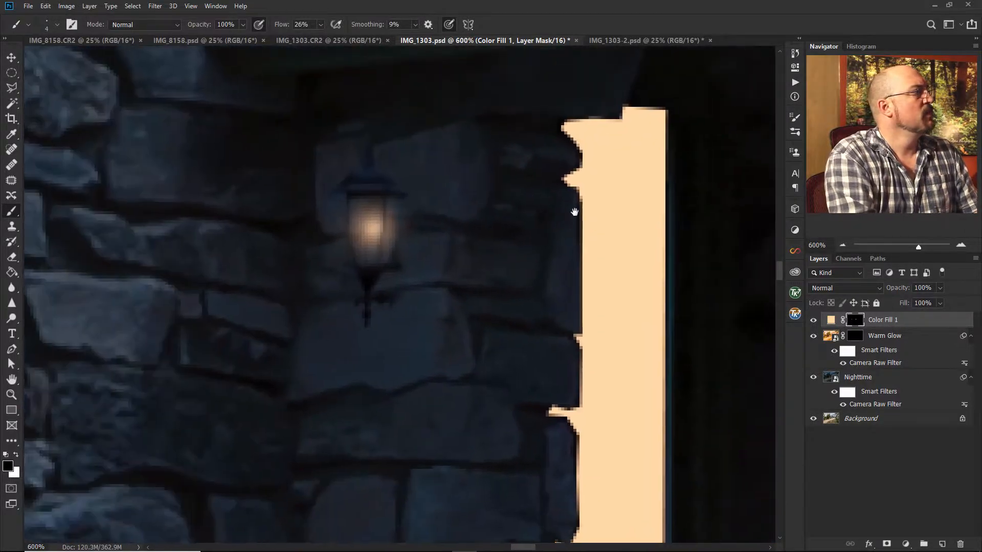
- Examine the glows of the three-lantern lamp post beneath the trees at 300% magnification
left_click(843, 245)
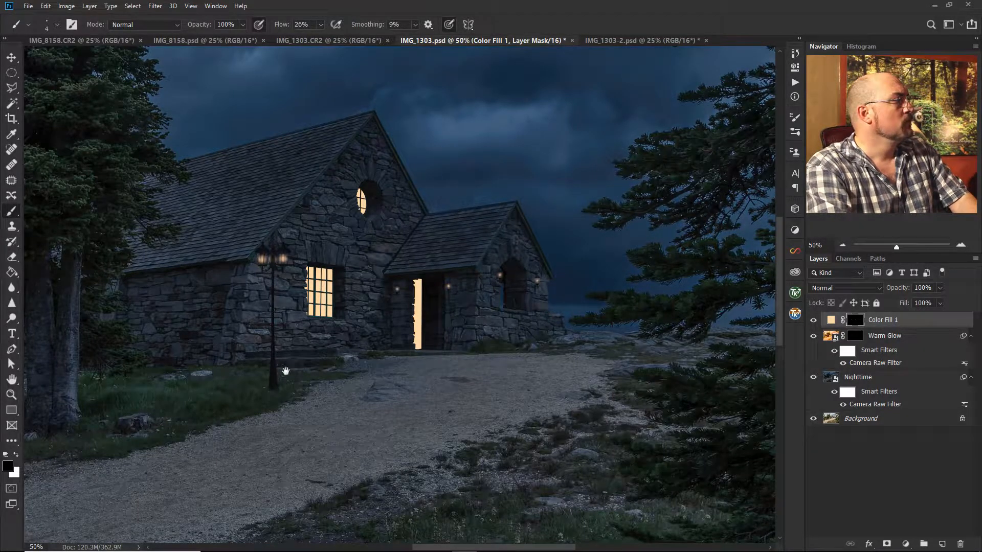
left_click_drag(281, 382, 430, 306)
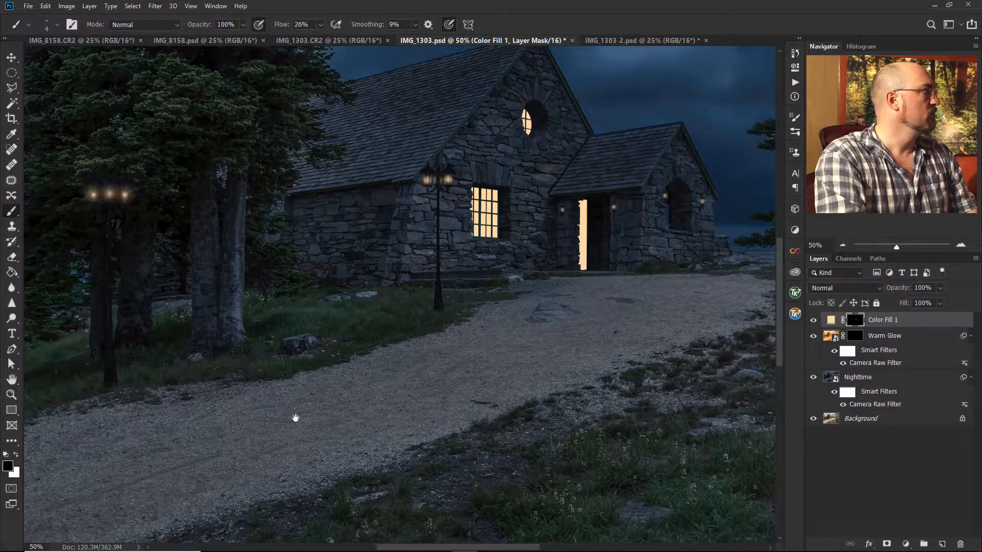
left_click_drag(193, 291, 410, 329)
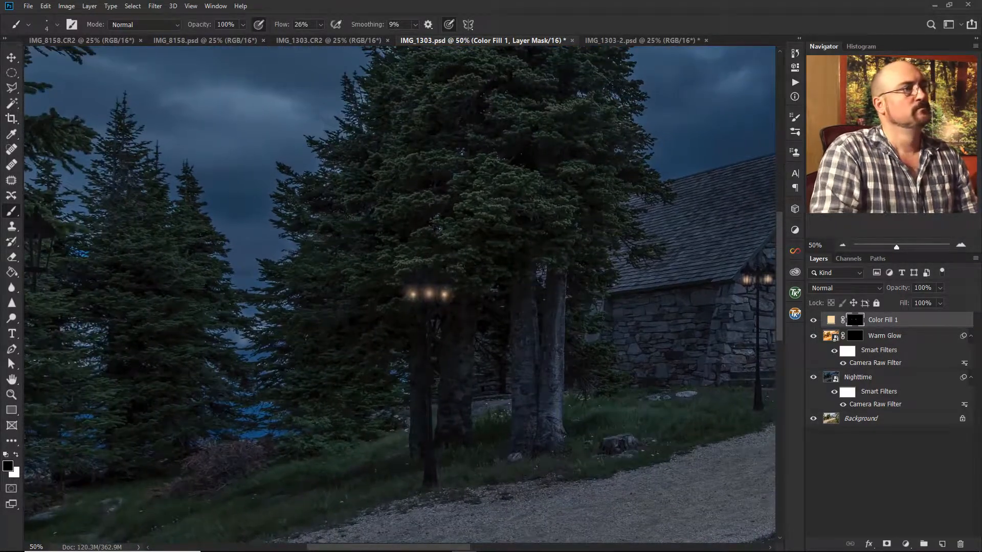
left_click(963, 245)
left_click(963, 245)
left_click(963, 246)
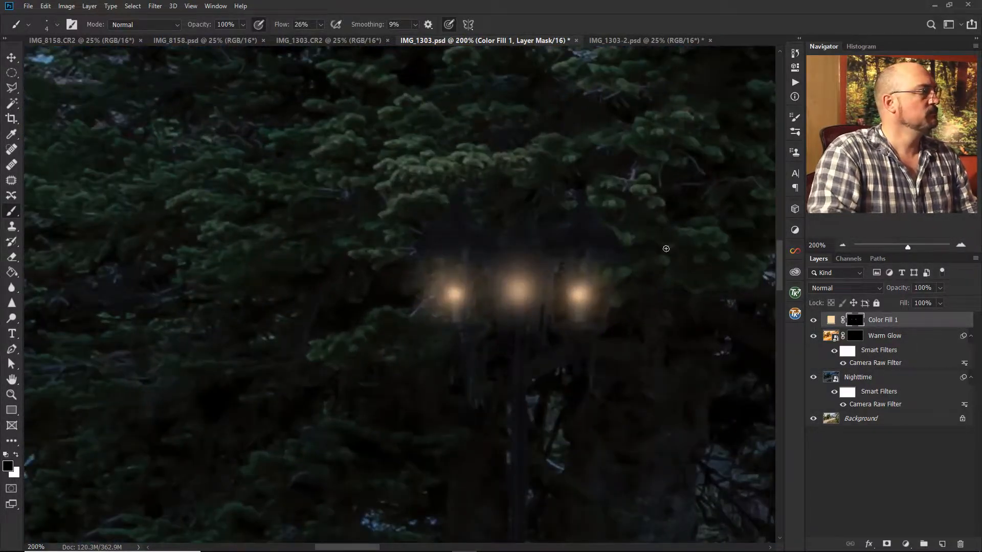
left_click_drag(552, 320, 454, 312)
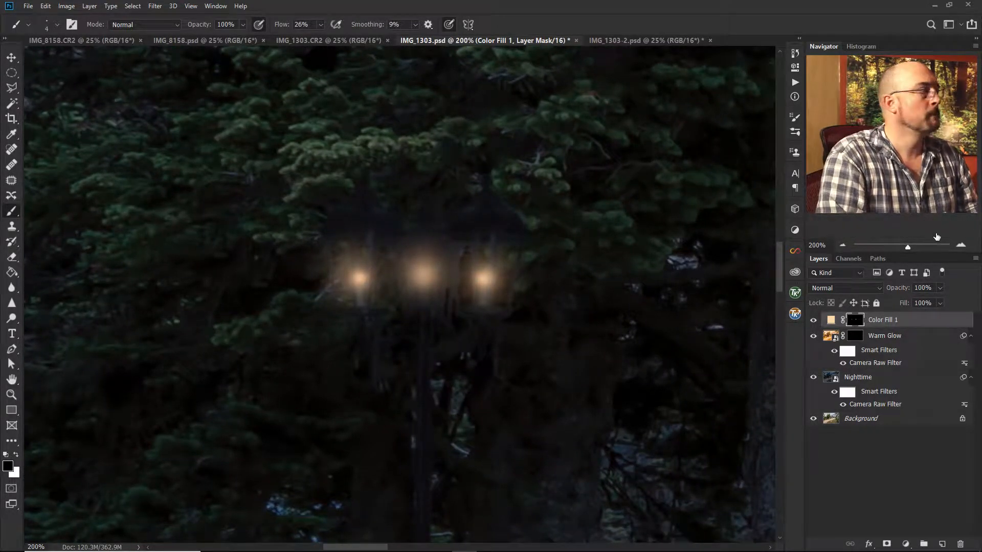
left_click(962, 246)
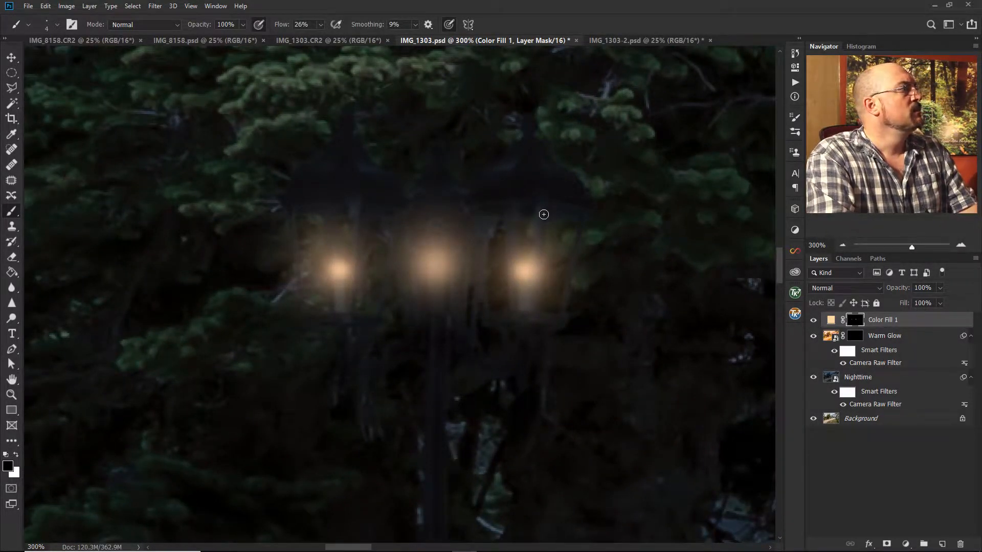
key("bracketright")
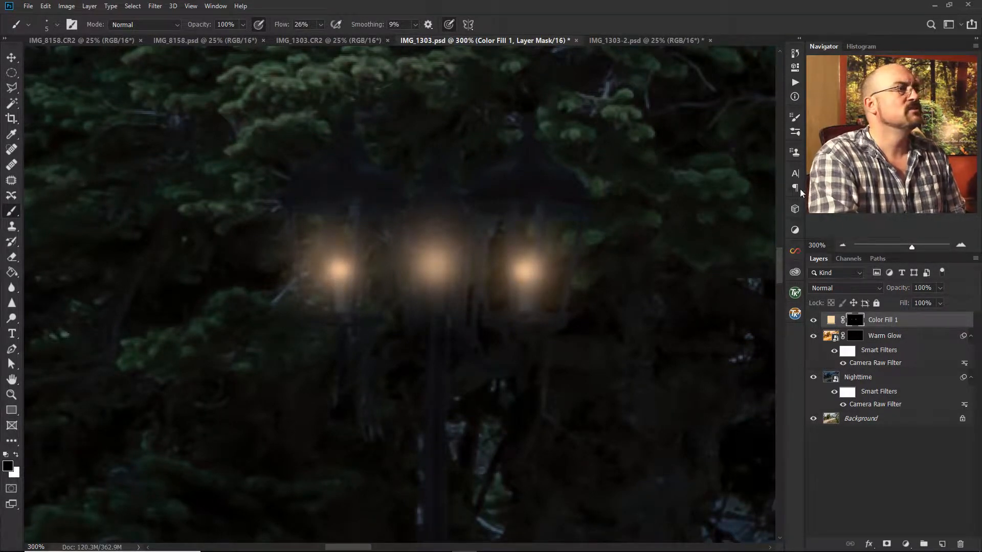
- Build up larger warm glows around the lanterns of the lamp post beneath the trees, growing the soft white brush from 50 to 90 pixels
left_click(844, 246)
left_click(843, 246)
key("x")
key("bracketright")
key("bracketright")
key("bracketright")
key("bracketright")
key("bracketright")
key("bracketright")
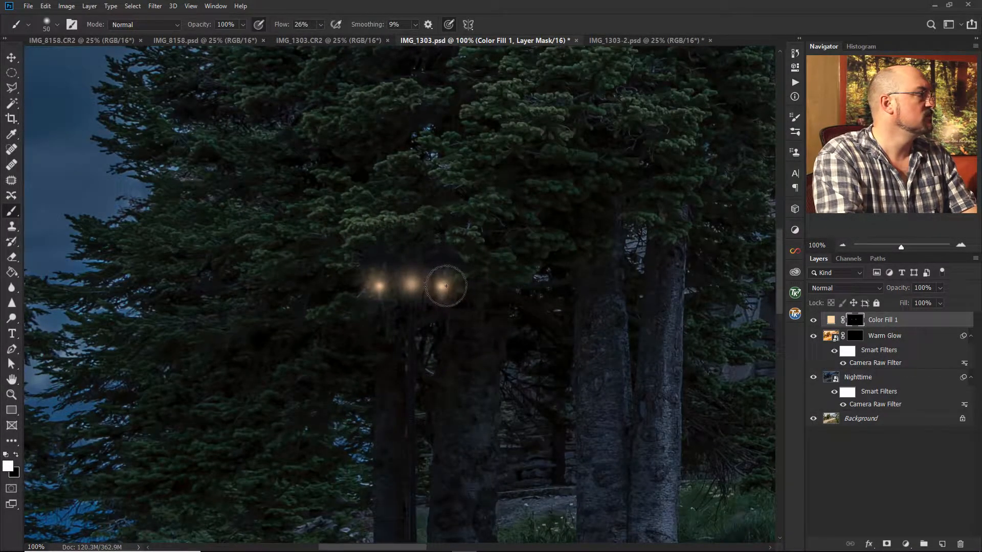
key("bracketright")
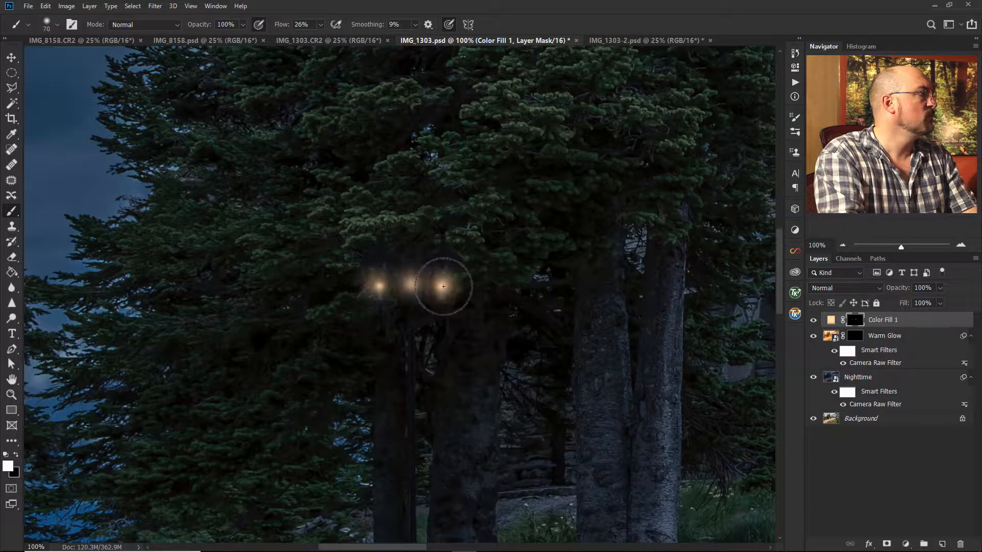
left_click(414, 287)
left_click(407, 285)
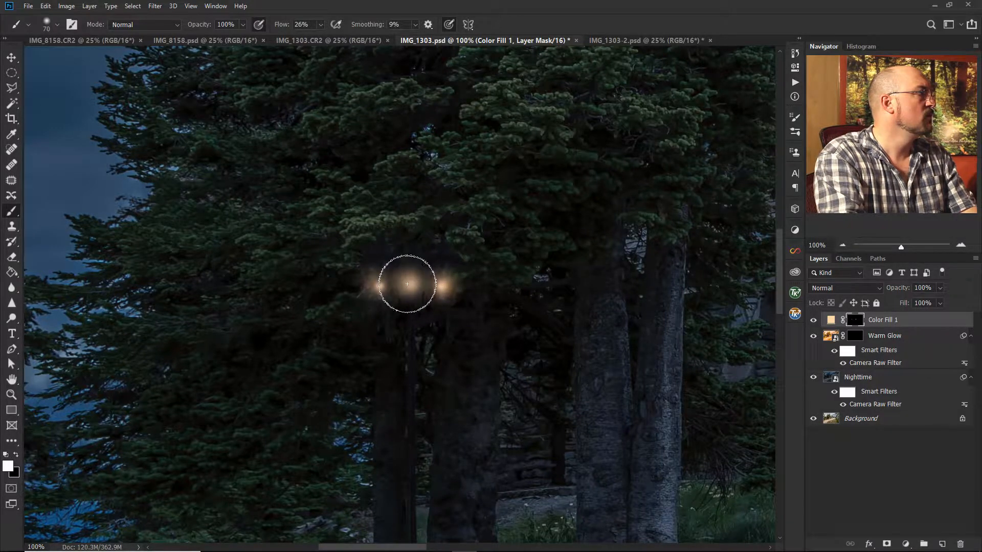
left_click(376, 288)
key("bracketright")
key("bracketright")
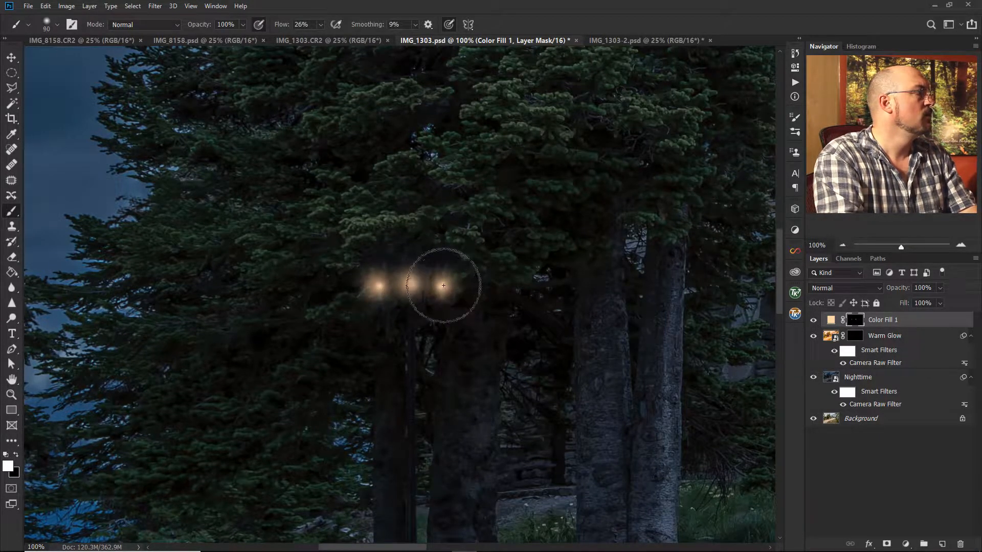
left_click(443, 285)
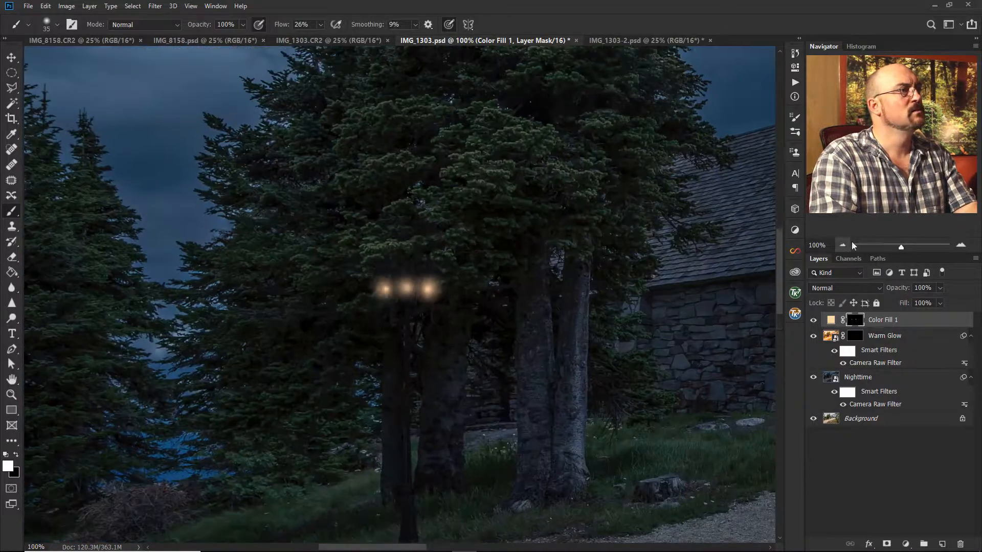
- Restore the dark frame bars and outer edge of that post's right lantern with an 8-pixel black brush at 400% magnification
left_click(960, 246)
left_click(960, 246)
left_click(960, 246)
left_click(959, 246)
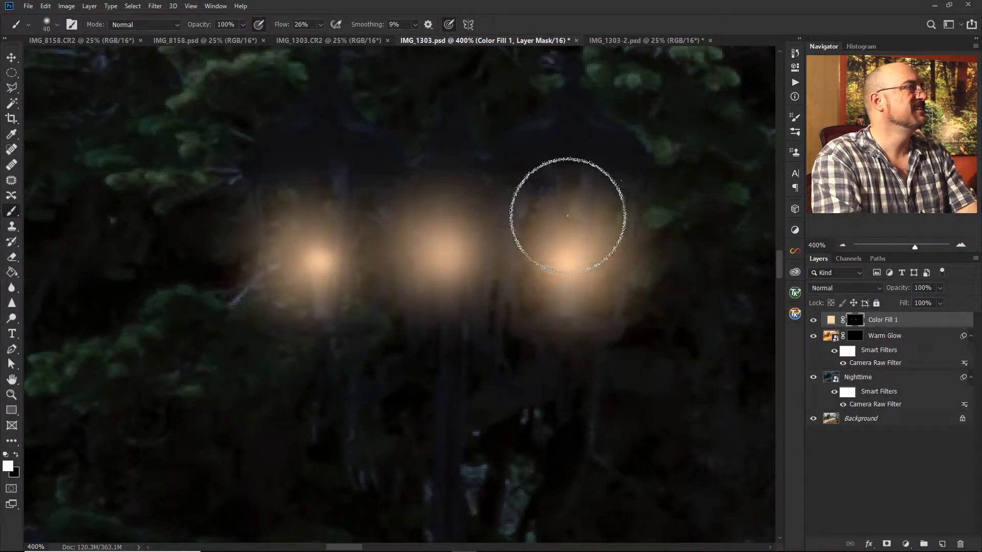
key("bracketleft")
key("bracketleft")
key("bracketleft")
key("x")
key("bracketright")
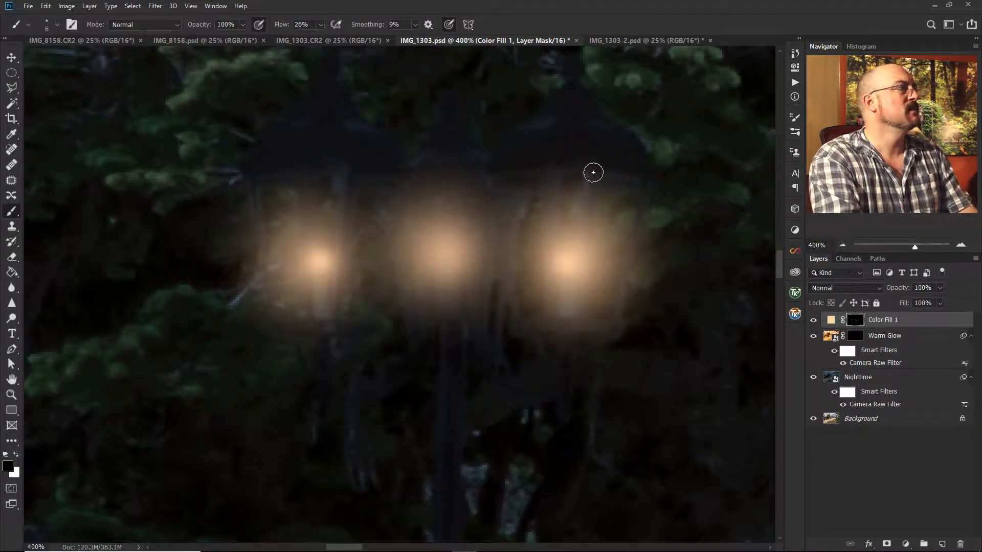
key("bracketright")
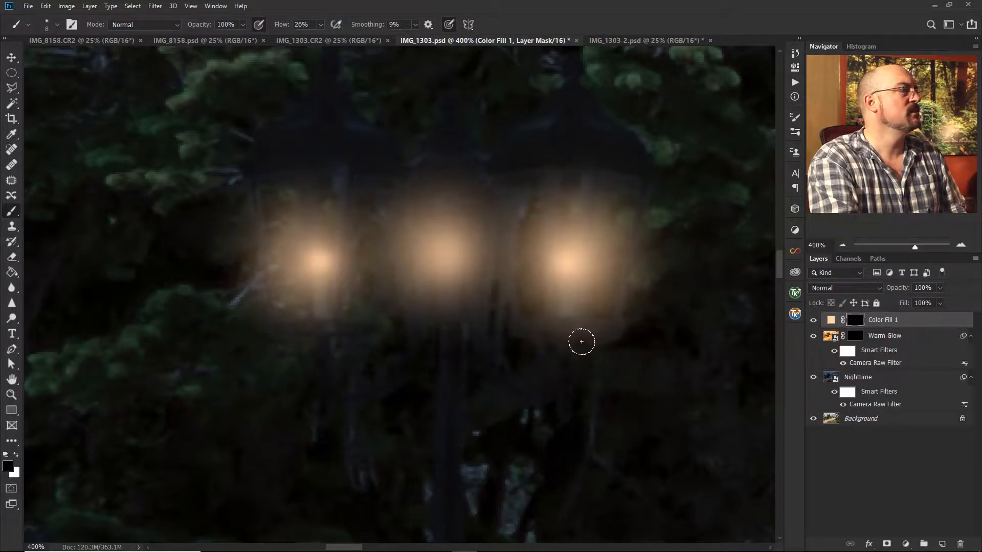
left_click_drag(580, 337, 587, 189)
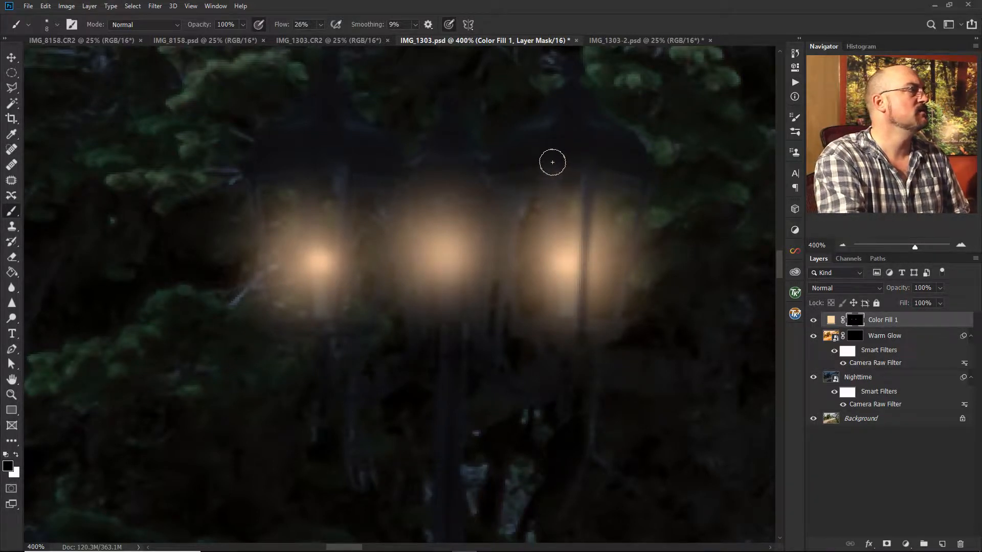
left_click_drag(552, 329, 553, 182)
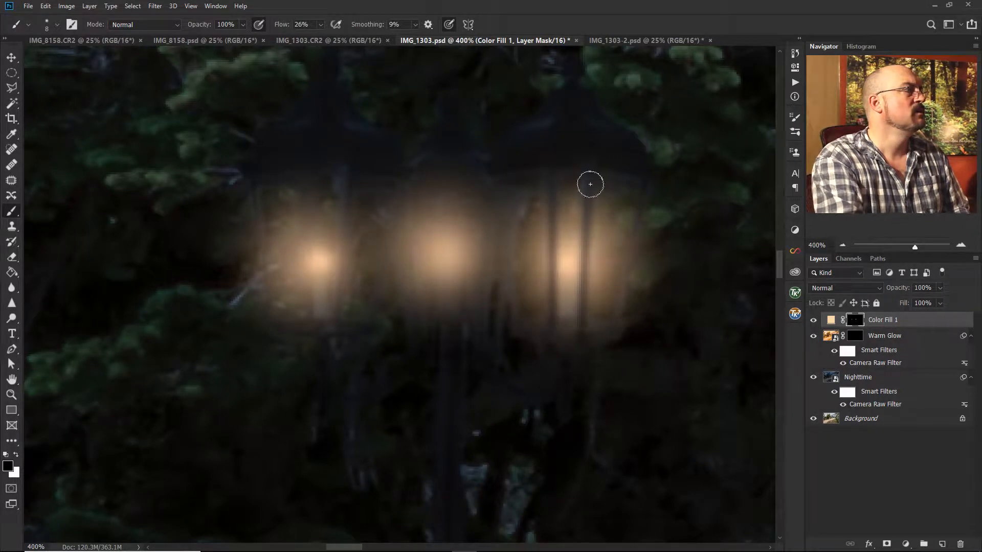
left_click_drag(611, 324, 630, 217)
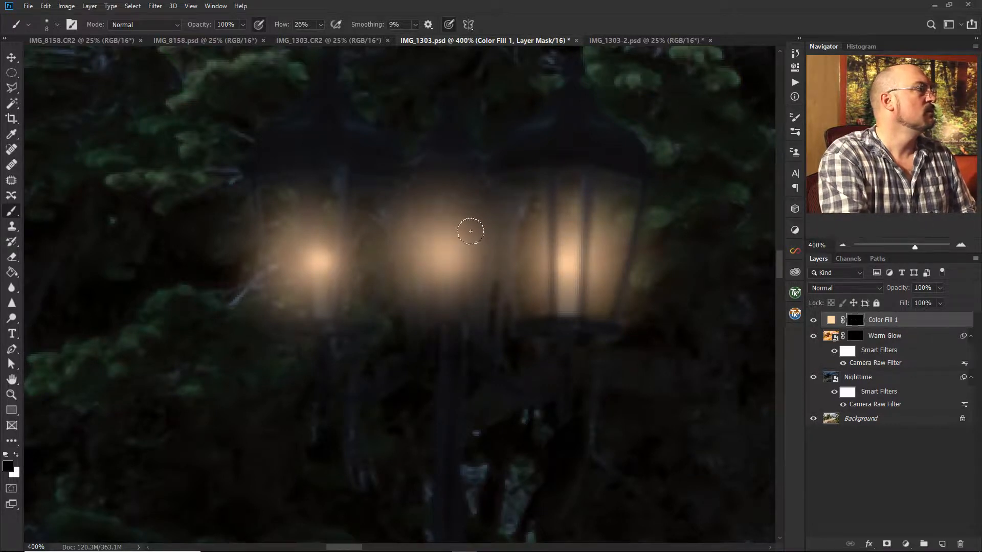
- Paint the dark outer edges and inner frame bars over the glow of the same post's left lantern with the 8-pixel black brush
left_click(272, 324, "shift")
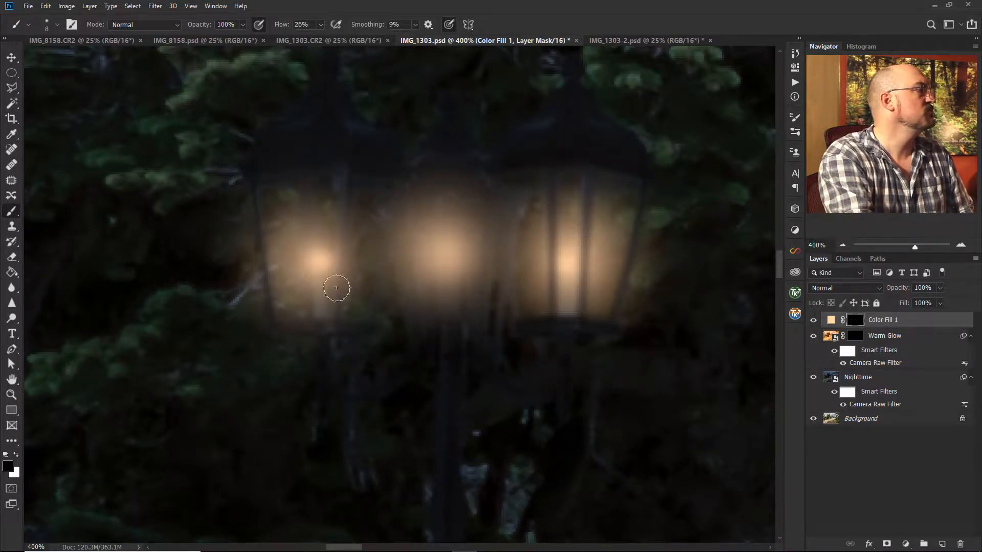
left_click_drag(335, 319, 334, 209)
left_click(402, 178)
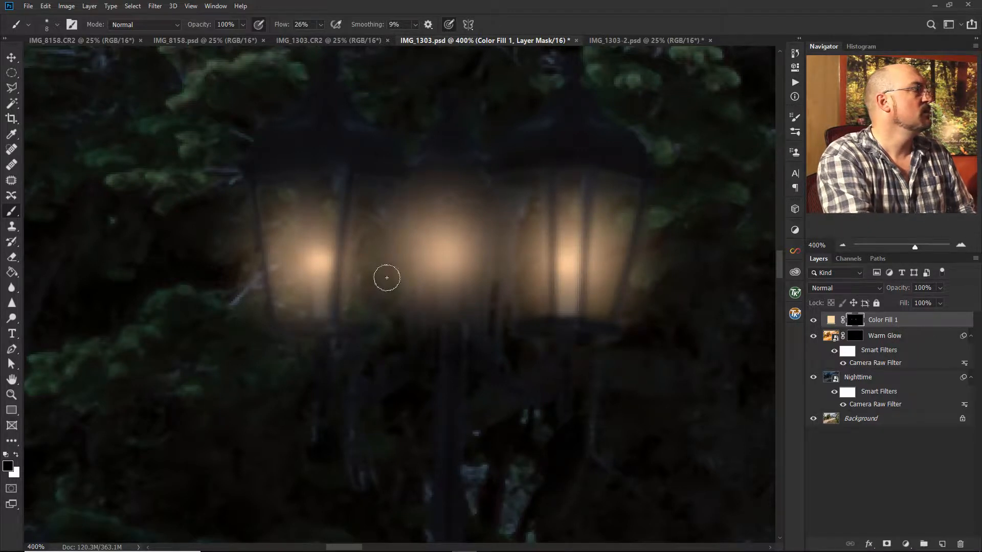
left_click(377, 322, "shift")
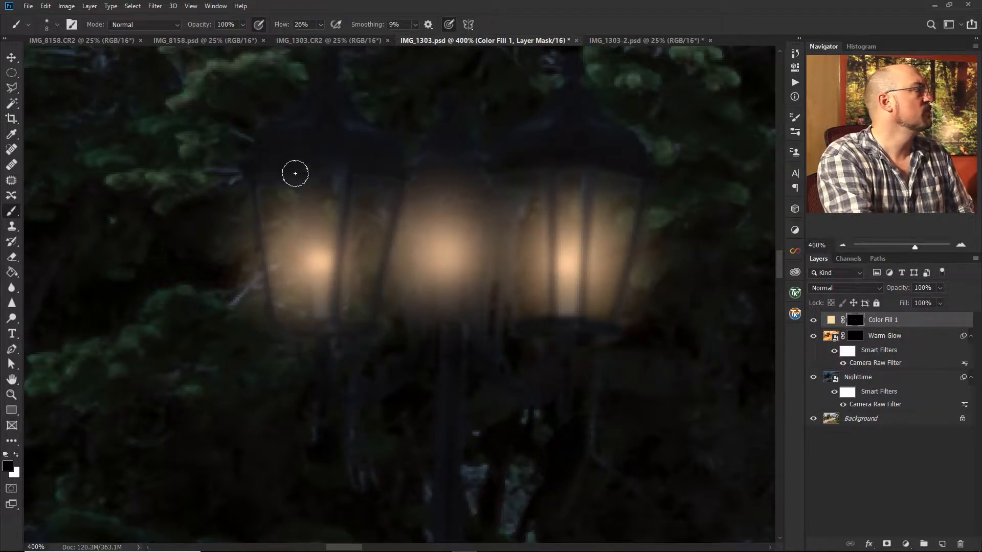
left_click_drag(307, 193, 309, 218)
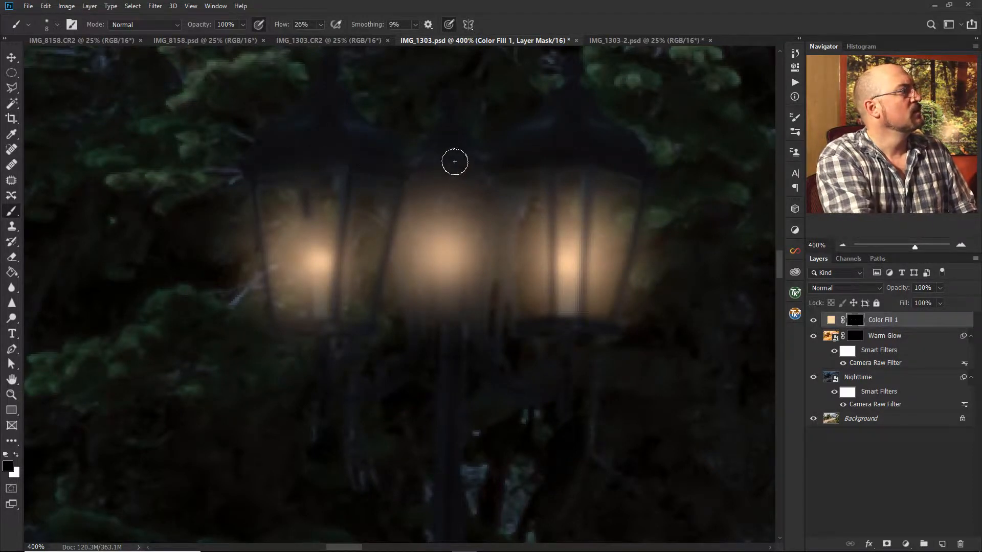
- Darken the middle glow where the pole stands between the two lanterns, using a larger soft black brush
key("bracketright")
key("bracketright")
key("bracketright")
key("bracketright")
key("bracketright")
key("bracketright")
left_click_drag(446, 293, 448, 215)
key("bracketleft")
key("bracketright")
key("bracketright")
key("bracketright")
key("bracketright")
key("bracketright")
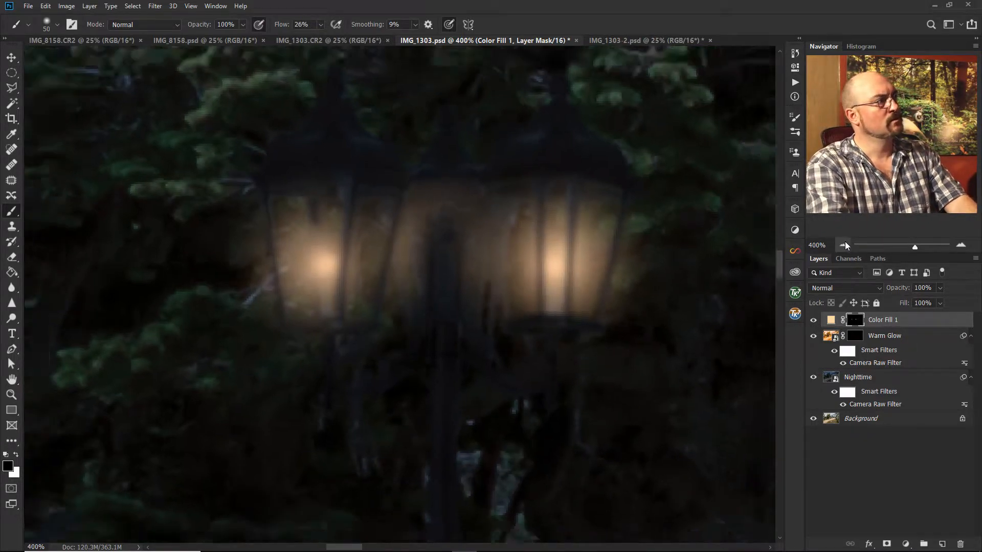
- Paint a warm glow in the right lantern of the lamp post at the photo's left edge, growing the white brush from 70 pixels
left_click(843, 244)
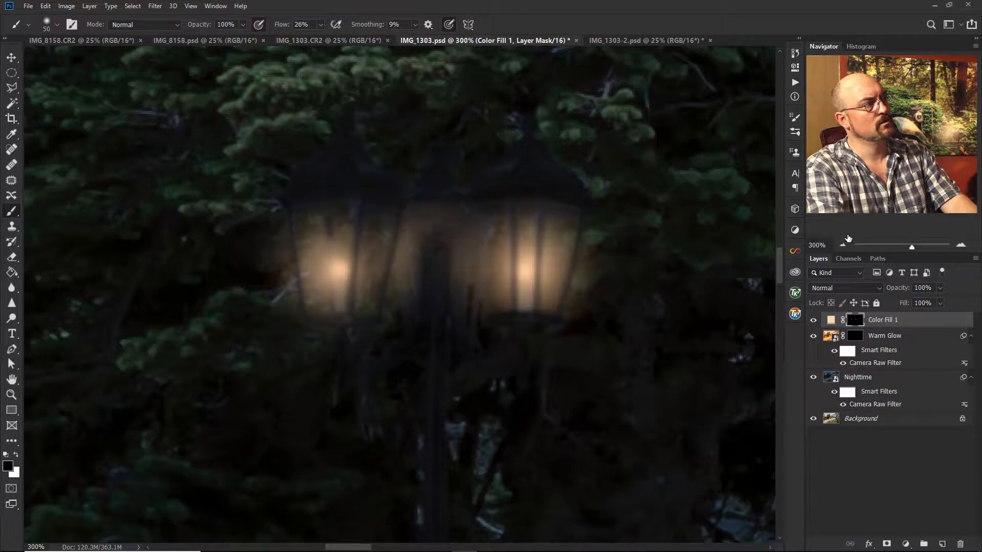
left_click(842, 245)
left_click(842, 245)
left_click(843, 244)
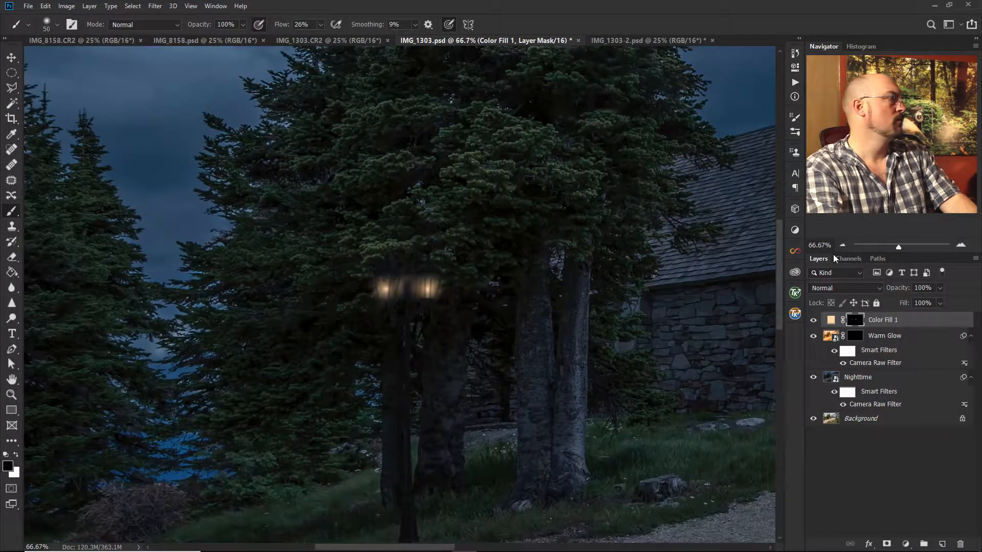
left_click_drag(560, 353, 966, 404)
key("ctrl+minus")
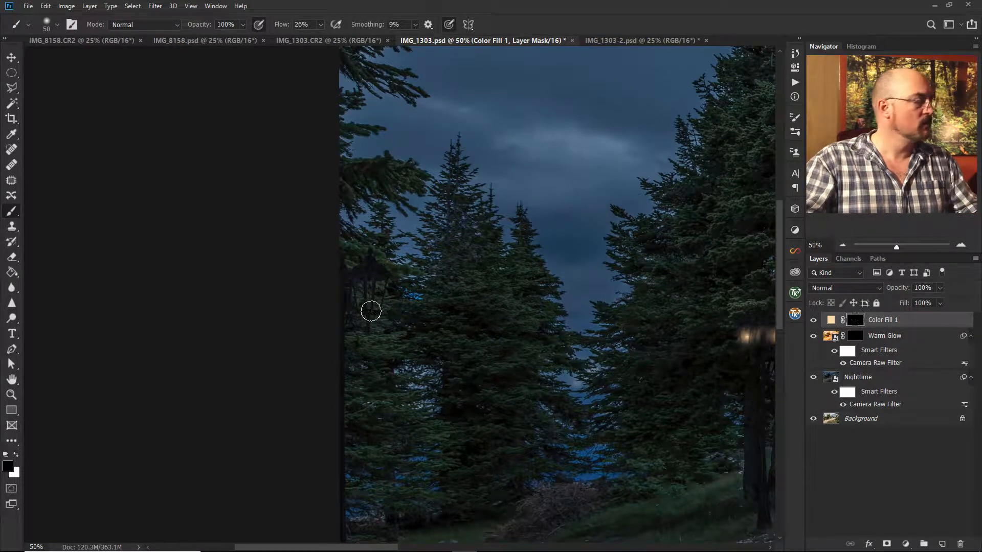
key("bracketright")
key("bracketright")
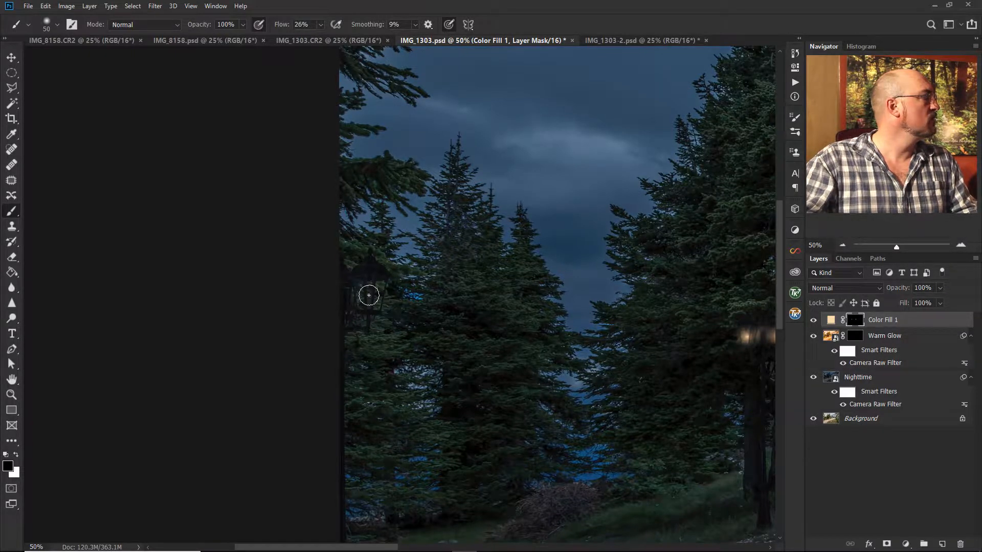
key("x")
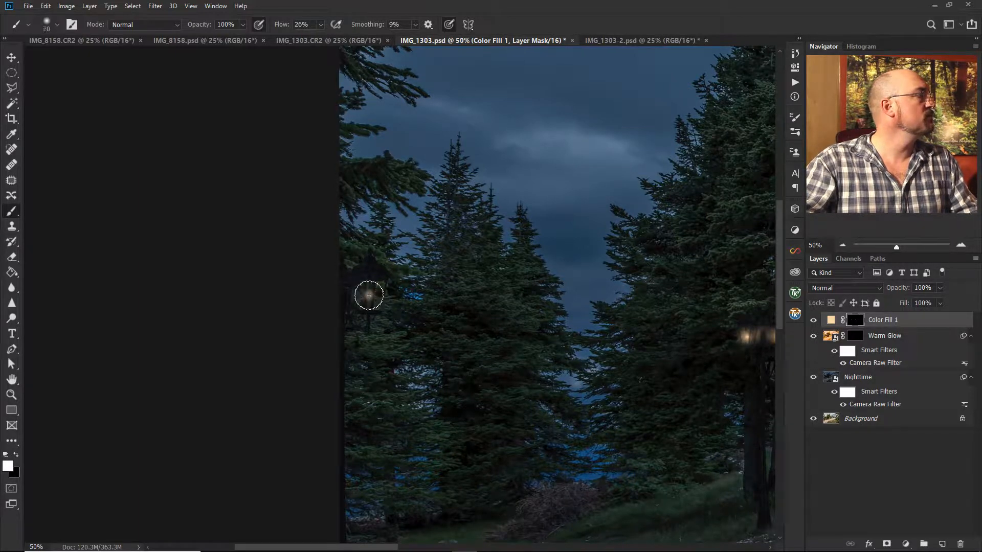
key("bracketright")
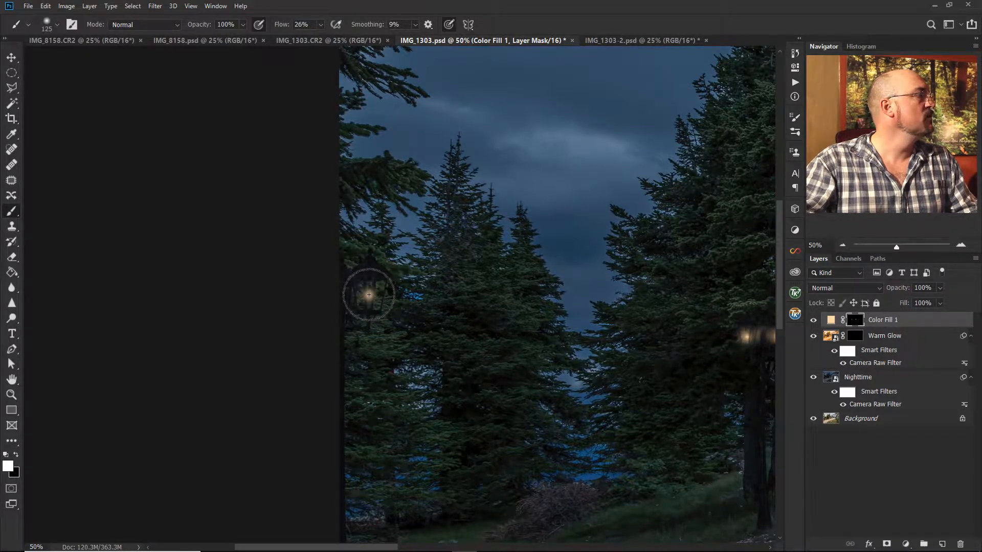
key("bracketright")
key("bracketright")
left_click(369, 294)
- Add a warm glow to the lantern cut off by the photo's left edge with a 125-pixel white brush, enlarging it to 200 pixels
key("bracketleft")
key("bracketleft")
key("bracketleft")
left_click(339, 294)
left_click(335, 296)
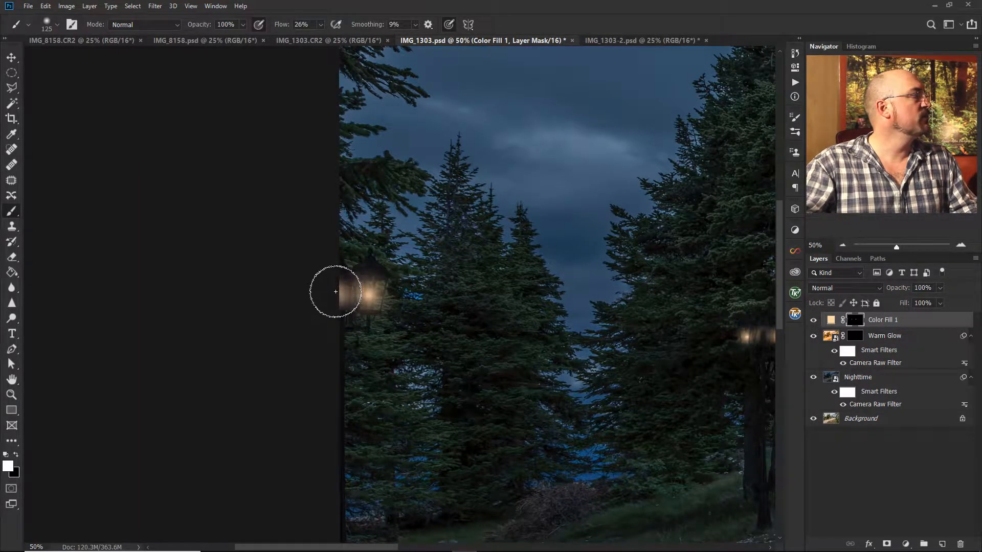
key("bracketright")
key("bracketright")
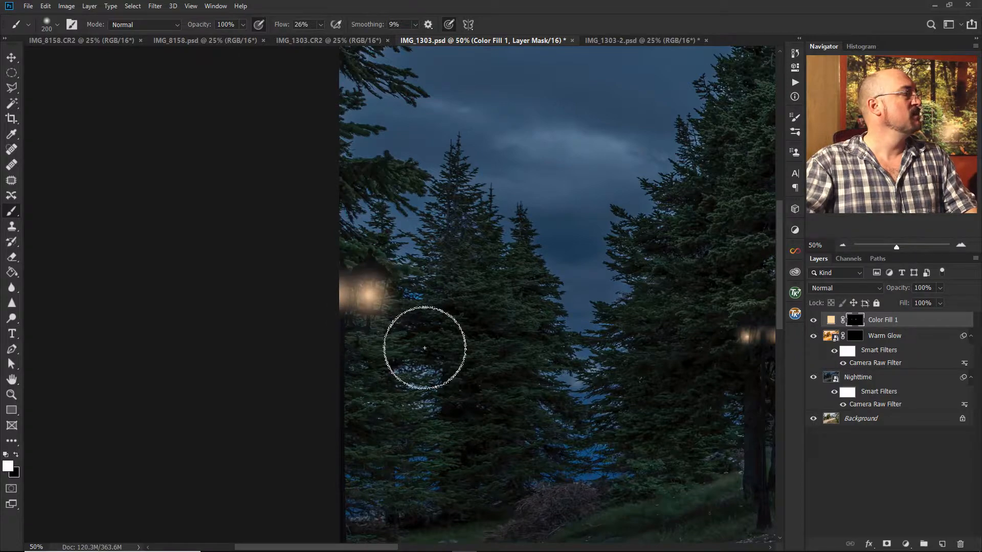
- Darken the right outer frame edge of the lamp post's right lantern on the Color Fill 1 mask with a 6-pixel black brush
left_click(963, 244)
left_click(963, 245)
left_click(962, 245)
left_click(962, 244)
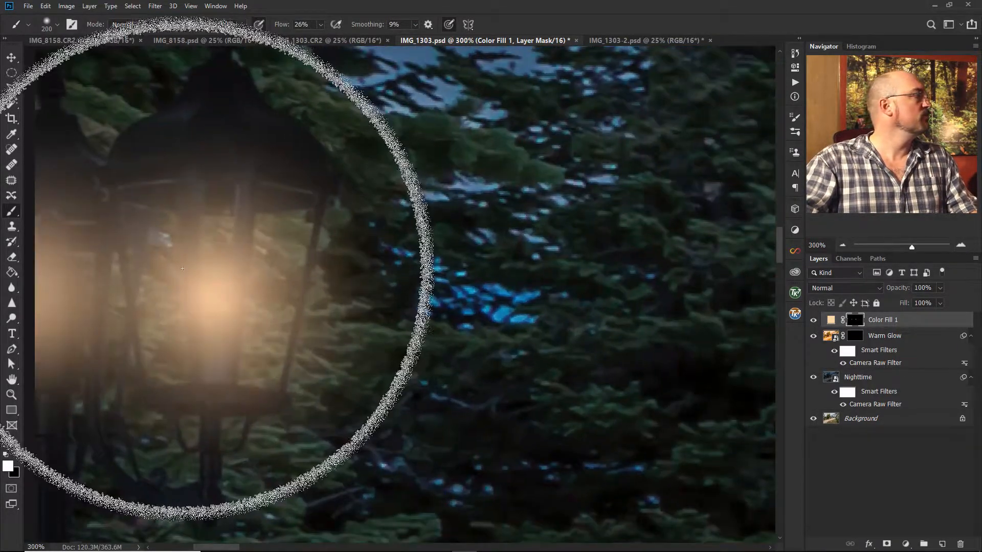
key("[")
key("bracketleft")
key("bracketleft")
key("bracketleft")
key("bracketleft")
key("bracketleft")
key("bracketleft")
key("bracketleft")
key("bracketleft")
key("bracketleft")
key("bracketleft")
key("bracketleft")
key("bracketleft")
key("bracketleft")
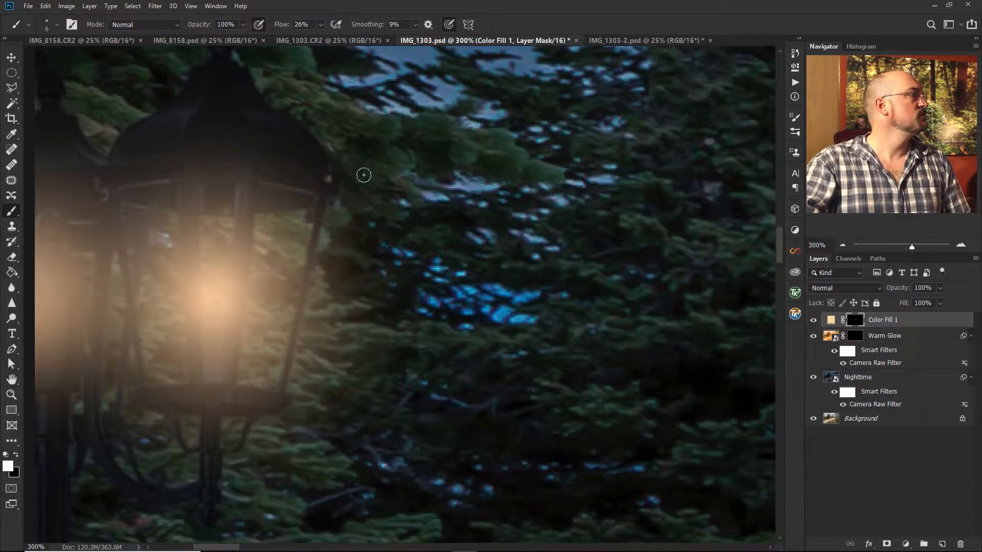
key("x")
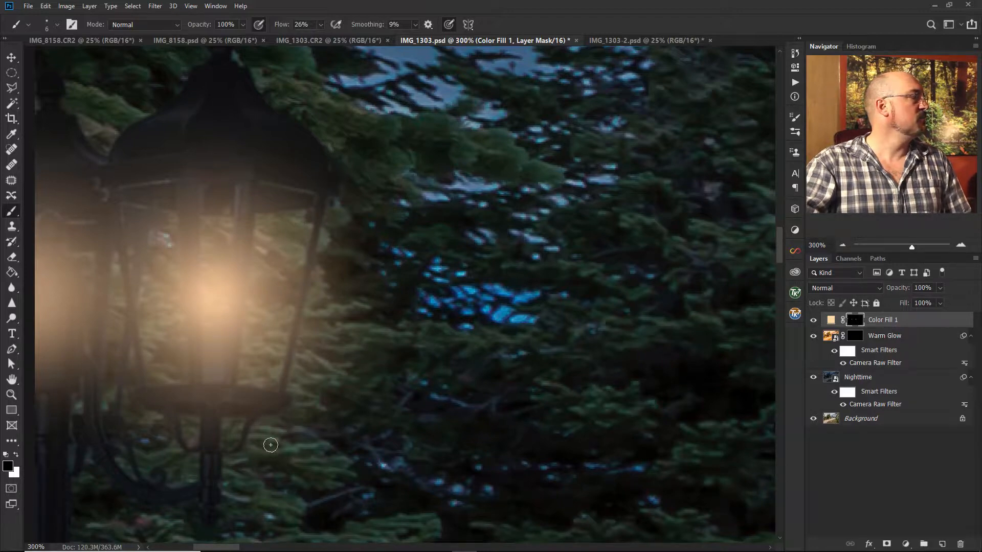
left_click(278, 406, "shift")
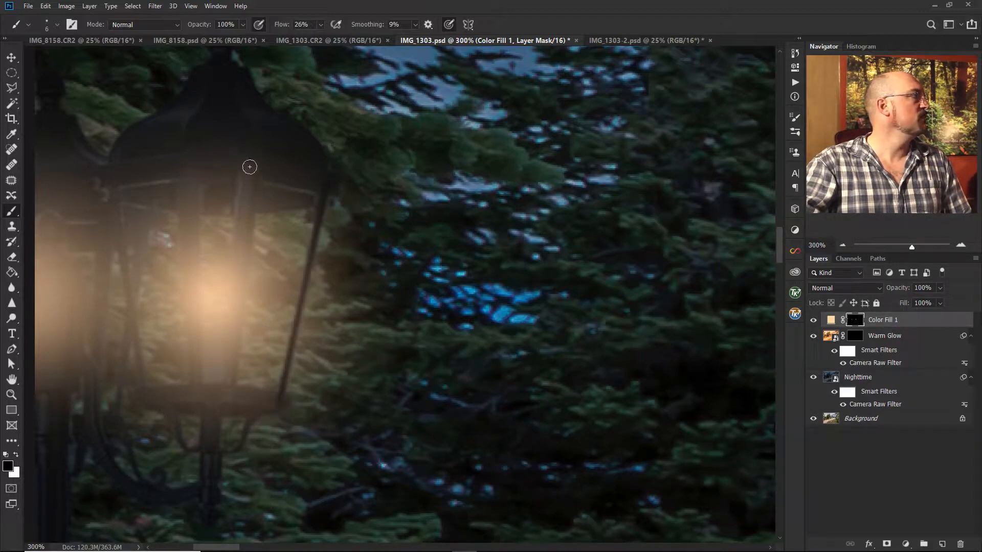
- Mask the glow off the same lantern's two inner bars, left edge, cap and base with a 15-pixel black brush
key("bracketright")
key("bracketright")
key("bracketright")
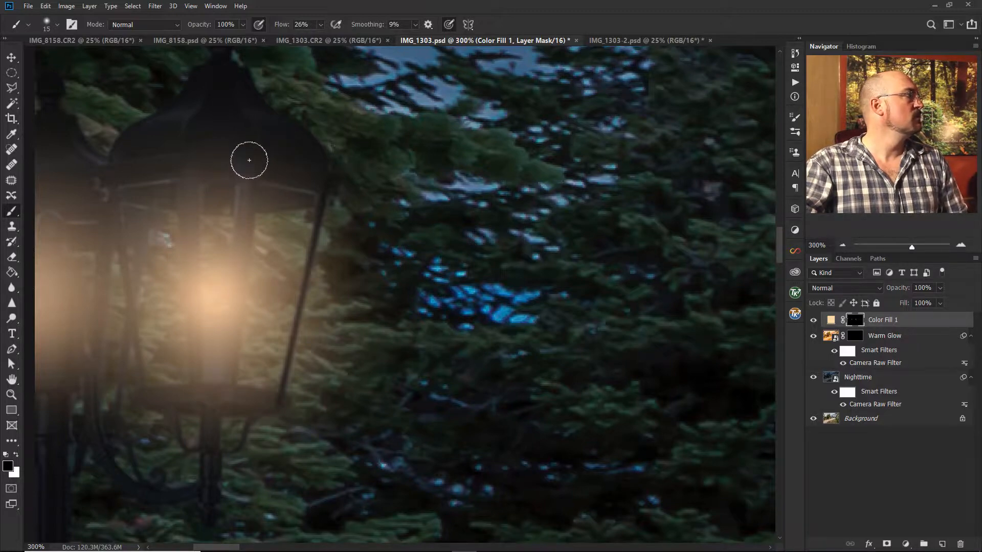
left_click(228, 395, "shift")
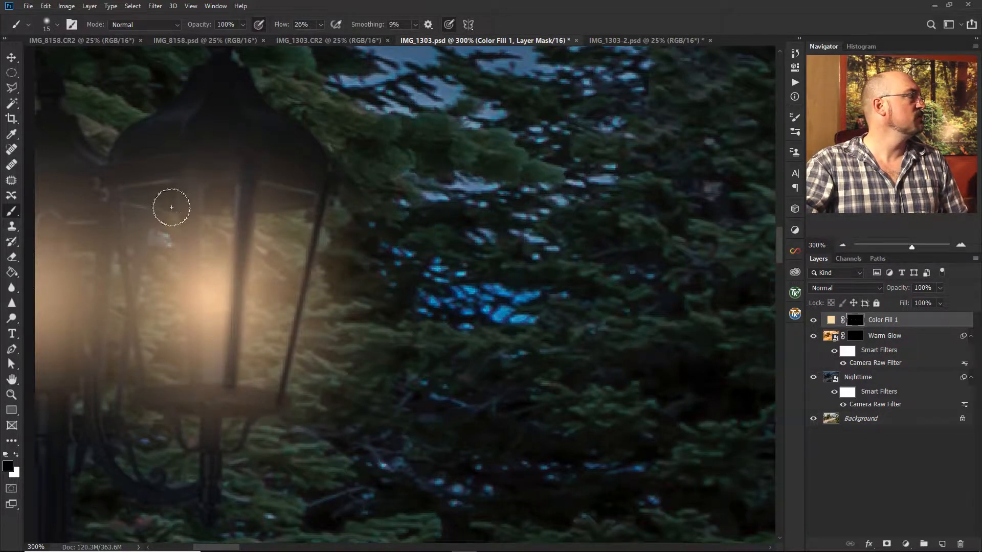
left_click(194, 387, "shift")
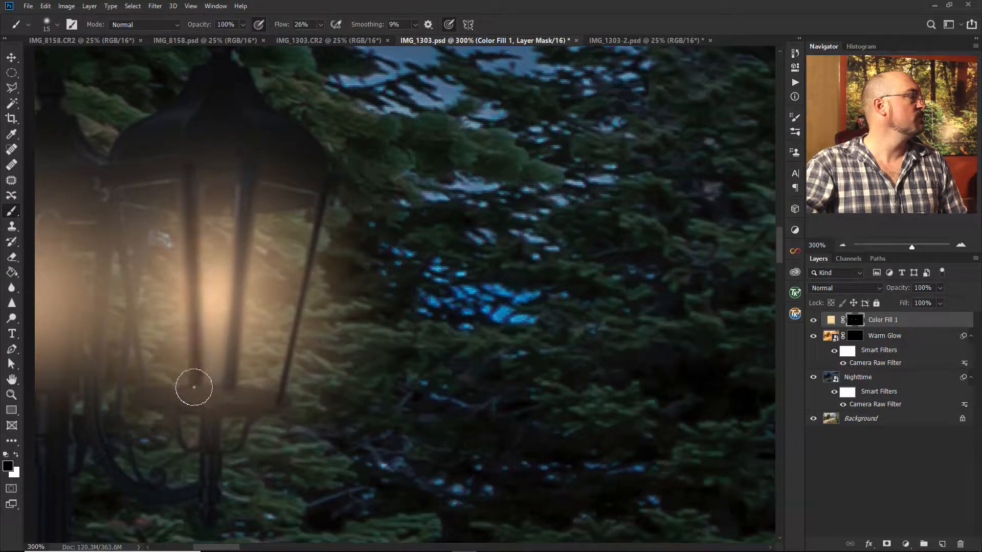
left_click(141, 399, "shift")
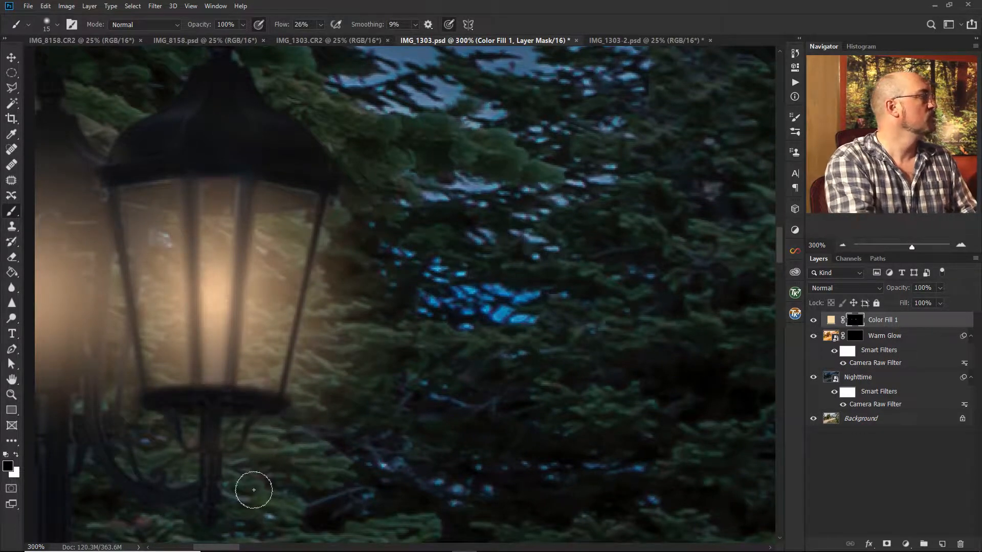
- Mask the glow off the lamp pole and the dark area above it at the photo's left edge, using 20- to 50-pixel black brushes
left_click_drag(295, 382, 542, 317)
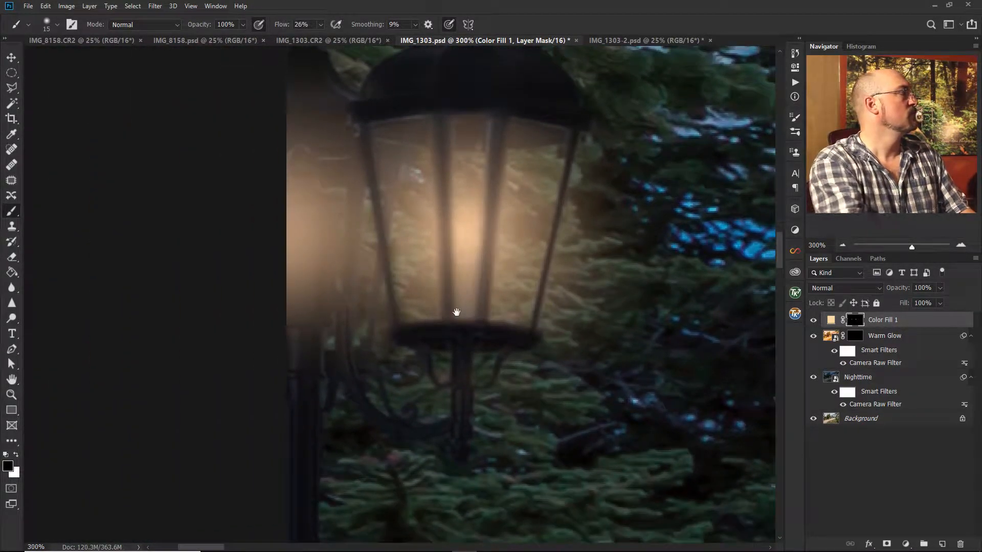
mouse_move(304, 188)
left_mouse_down()
mouse_move(309, 326)
mouse_move(292, 259)
mouse_move(282, 266)
mouse_move(297, 225)
left_mouse_up()
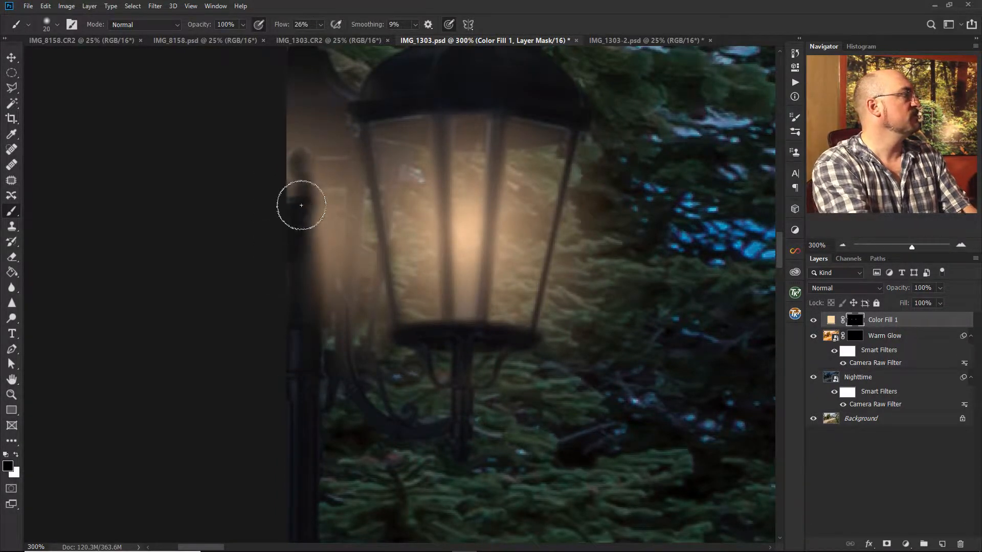
mouse_move(303, 221)
left_mouse_down()
mouse_move(315, 252)
mouse_move(304, 370)
left_mouse_up()
mouse_move(315, 207)
left_mouse_down()
mouse_move(305, 95)
mouse_move(265, 126)
mouse_move(303, 124)
mouse_move(292, 139)
mouse_move(284, 145)
mouse_move(301, 73)
left_mouse_up()
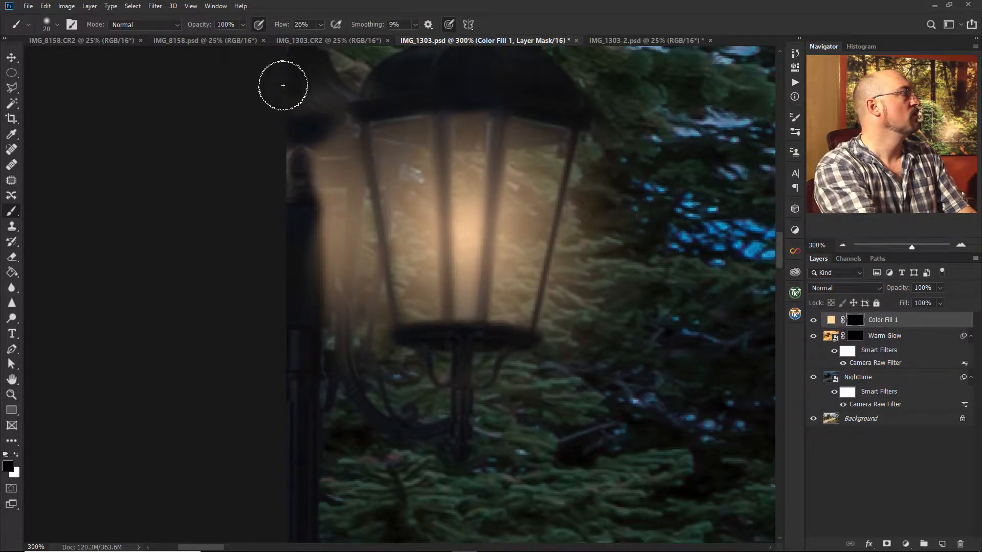
key("bracketright")
key("bracketright")
key("bracketright")
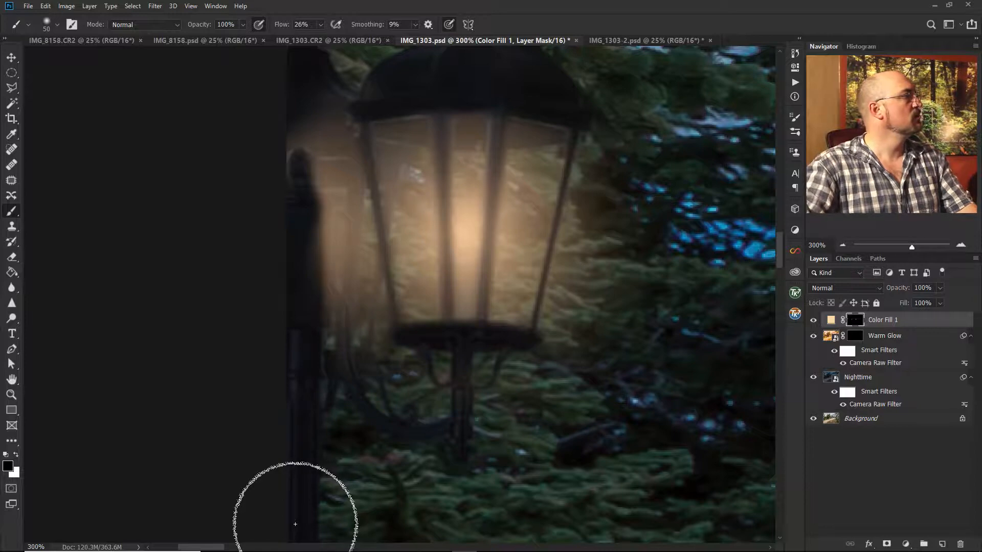
- Add a new layer above Color Fill 1 and name it Color Dodge
left_click(842, 245)
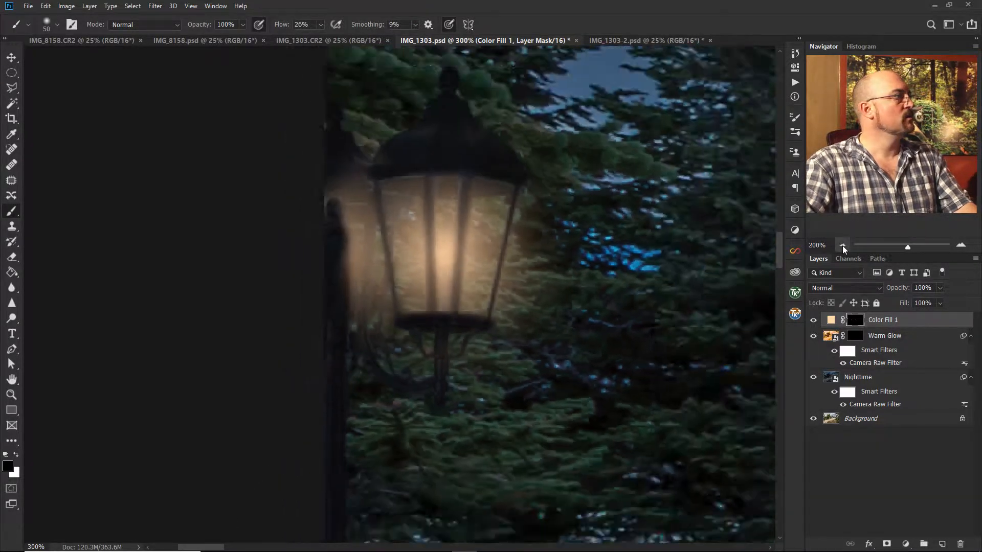
left_click(842, 246)
left_click(842, 246)
left_click(841, 245)
left_click(842, 245)
left_click(842, 246)
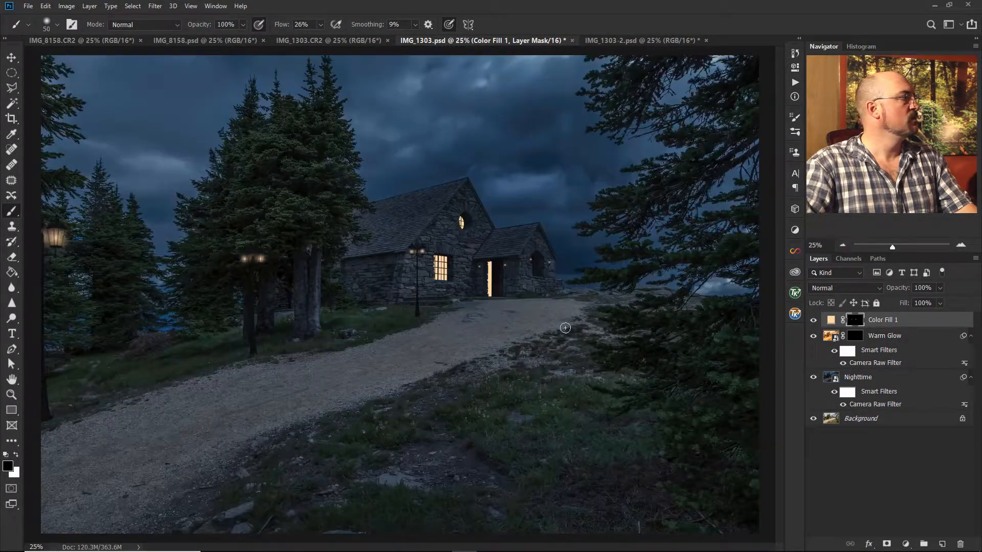
left_click(940, 545)
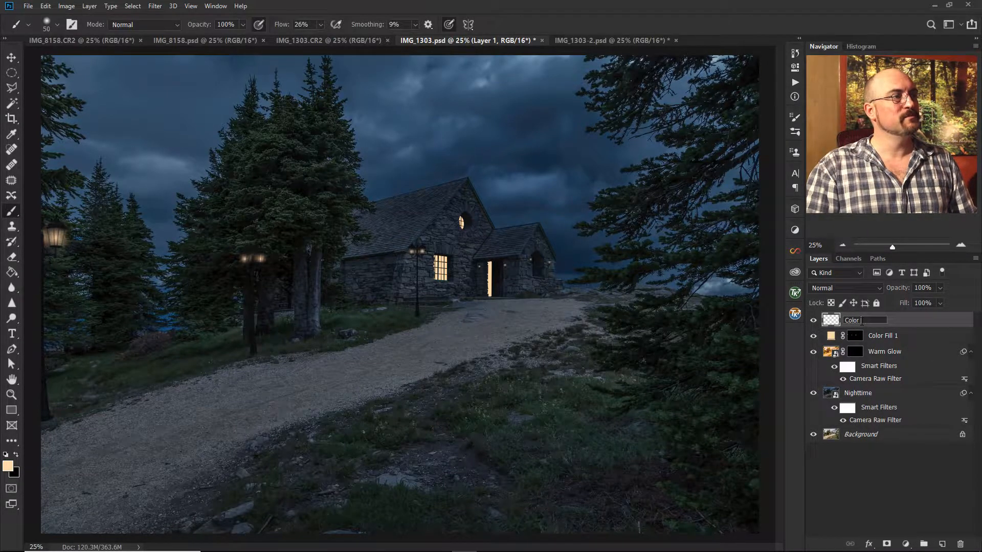
type("dge")
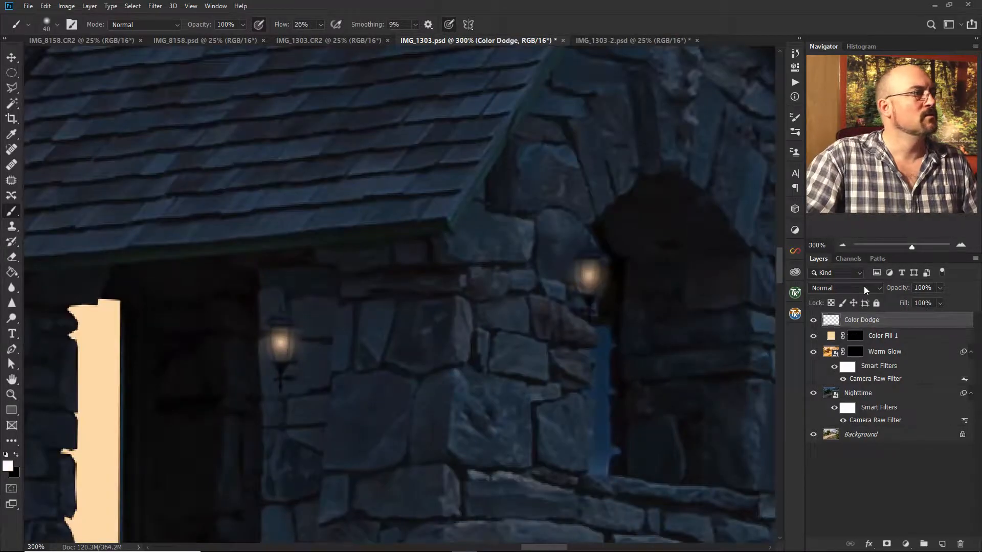
- Set the new layer's blend mode to Color Dodge and turn off Transparency Shapes Layer in its blending options
left_click(863, 285)
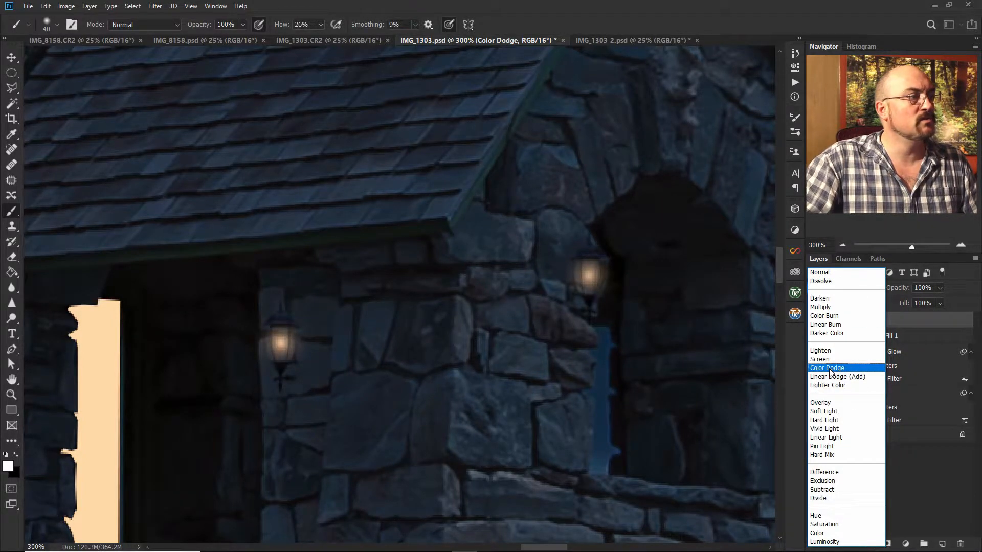
left_click(829, 369)
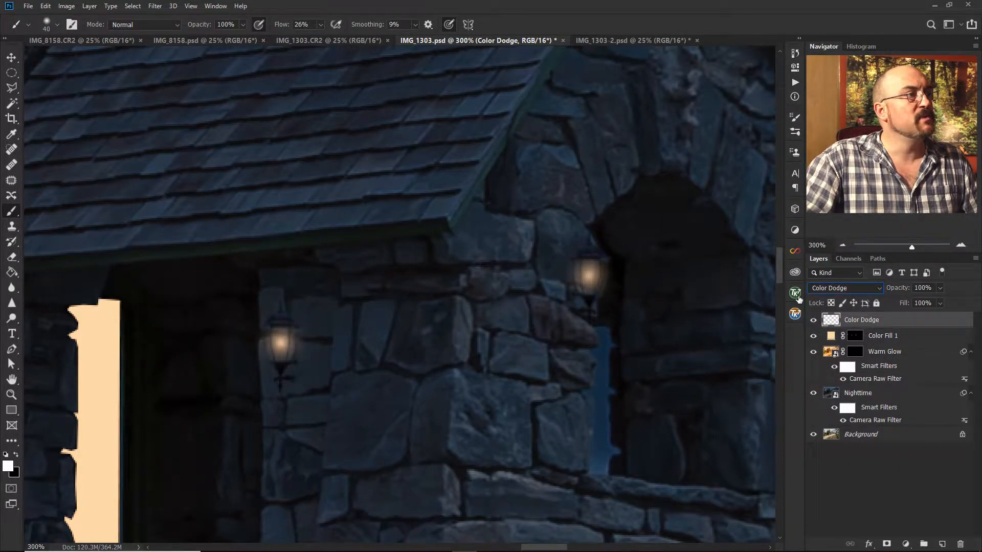
double_click(830, 320)
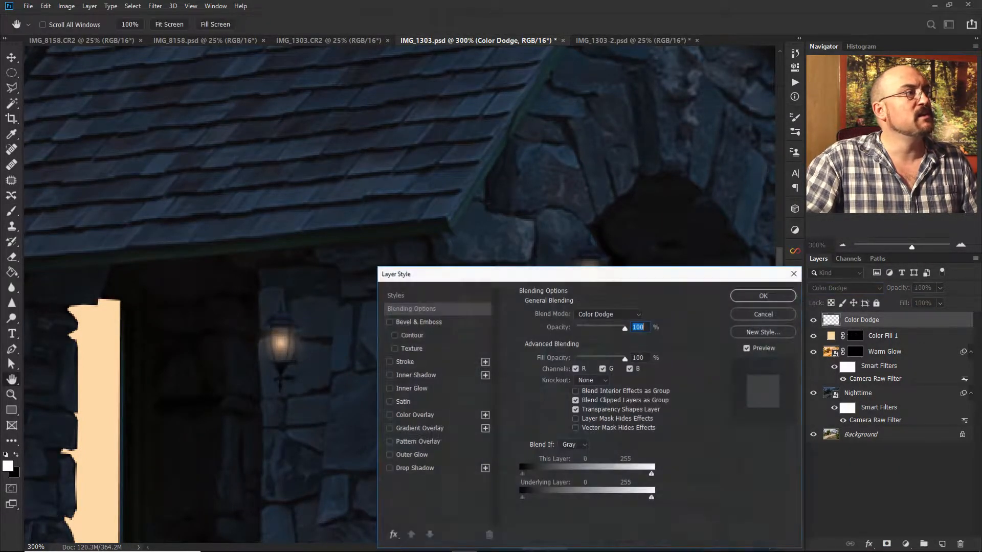
left_click(576, 410)
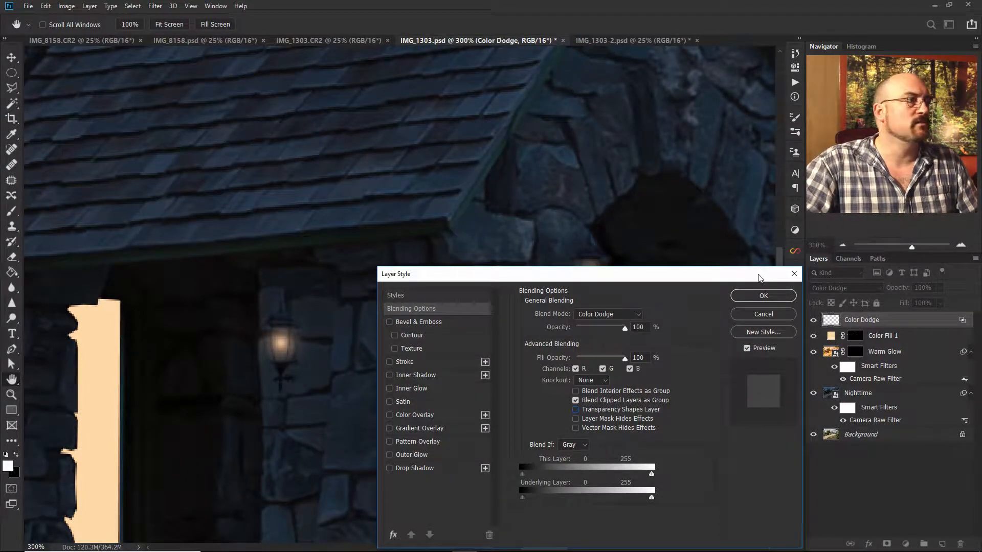
left_click(754, 298)
- Reduce the white brush to 9 pixels for the wall lantern beside the arched opening
key("[")
key("[")
key("[")
key("[")
key("[")
key("[")
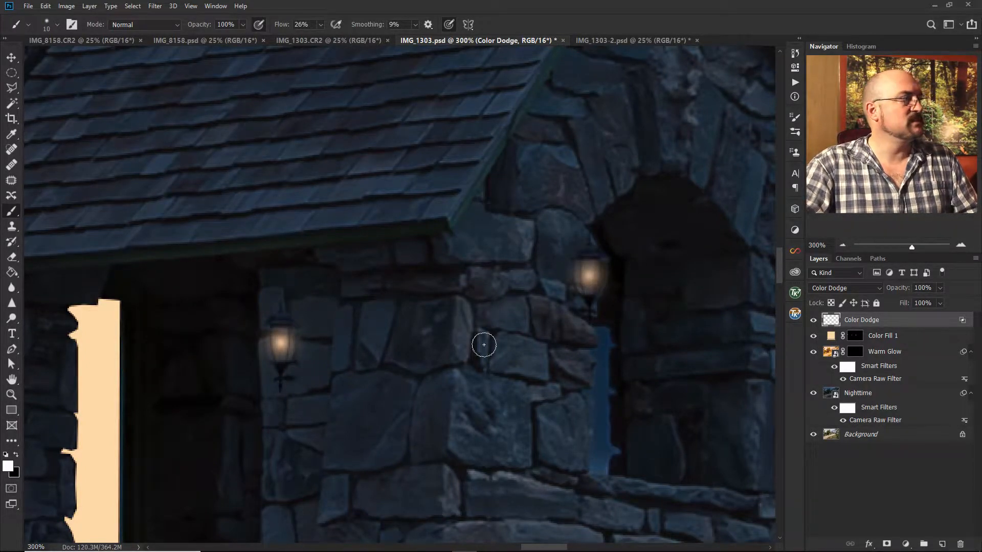
key("[")
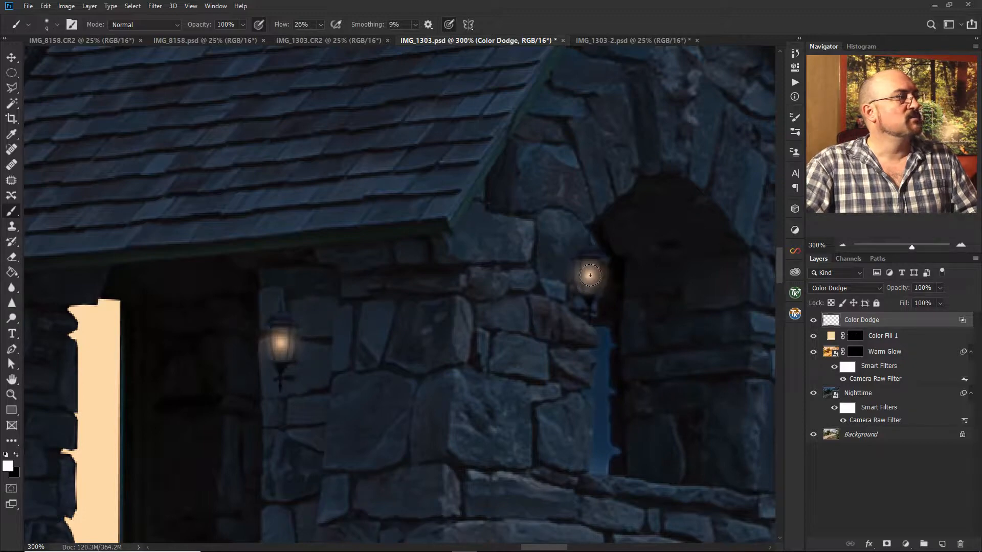
- Build up a white glow on the lantern beside the arch's near side, dabbing with progressively larger soft brushes up to 50 px
left_click(590, 275)
key("bracketright")
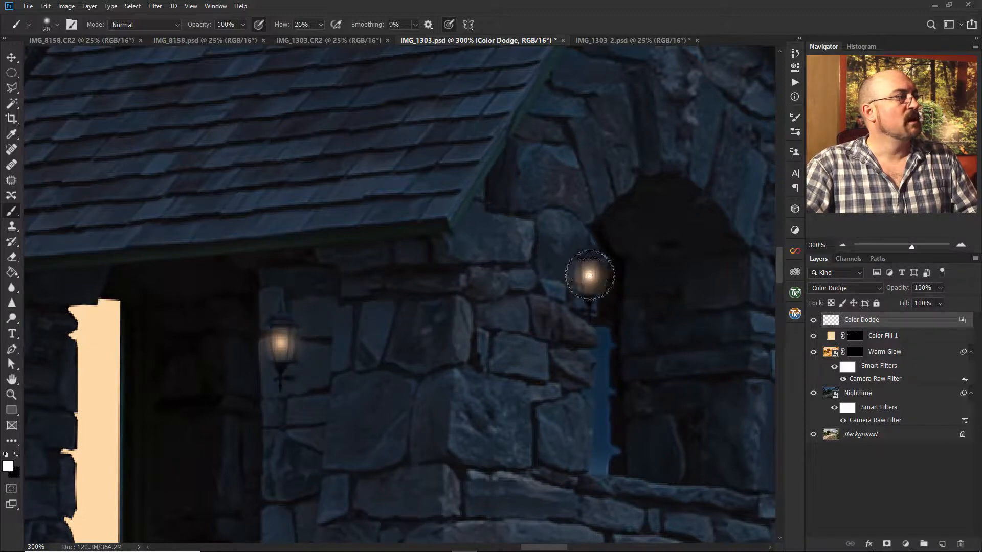
key("bracketright")
left_click(589, 275)
key("bracketright")
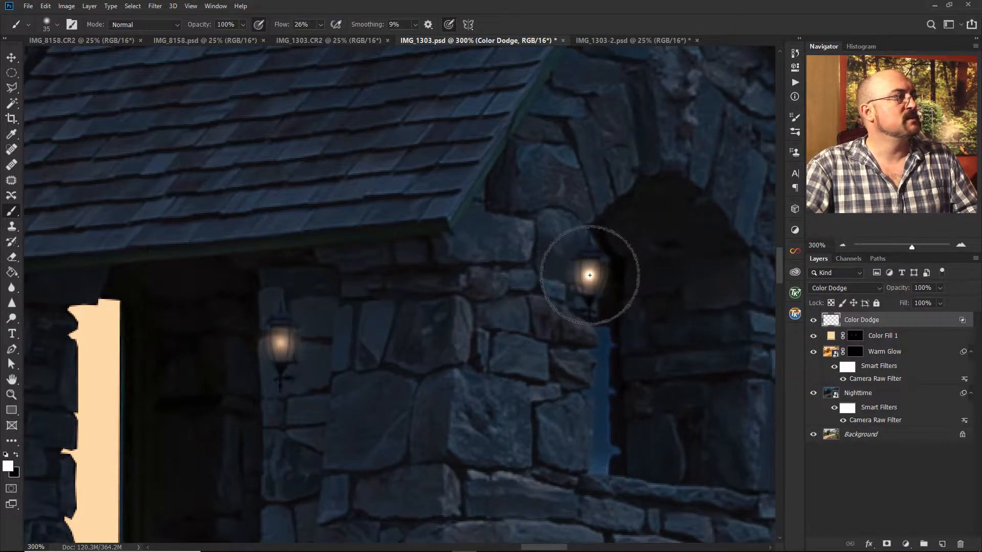
left_click(589, 275)
key("bracketright")
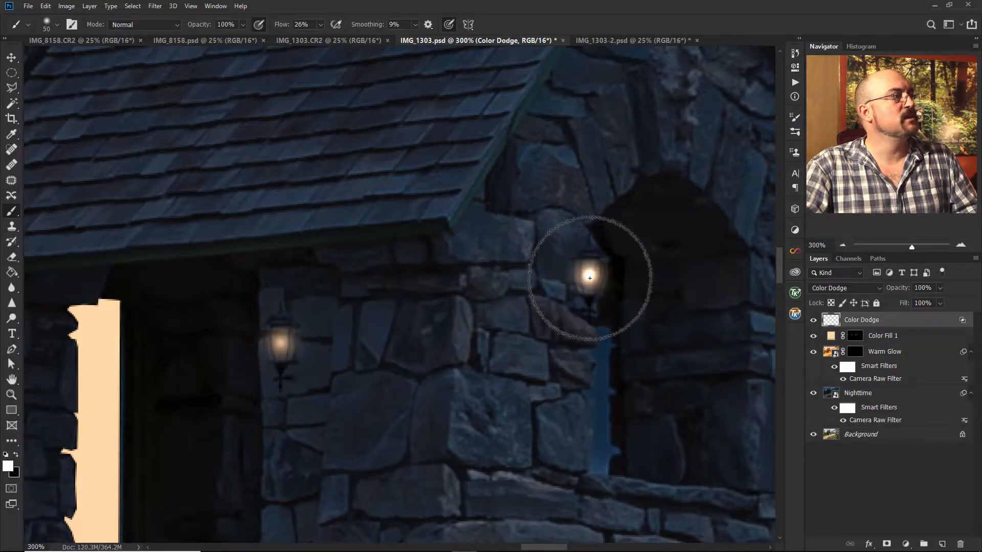
left_click(588, 276)
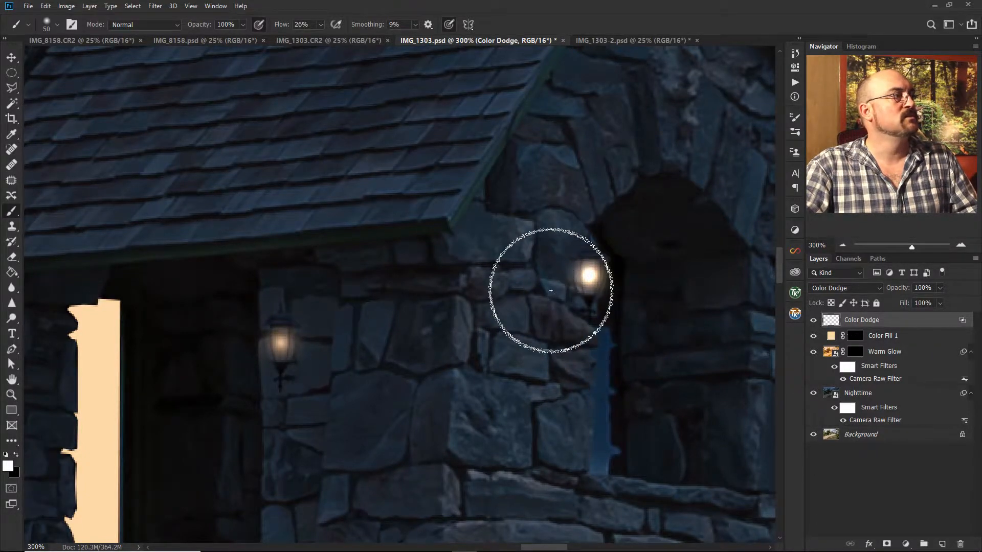
left_click(588, 275)
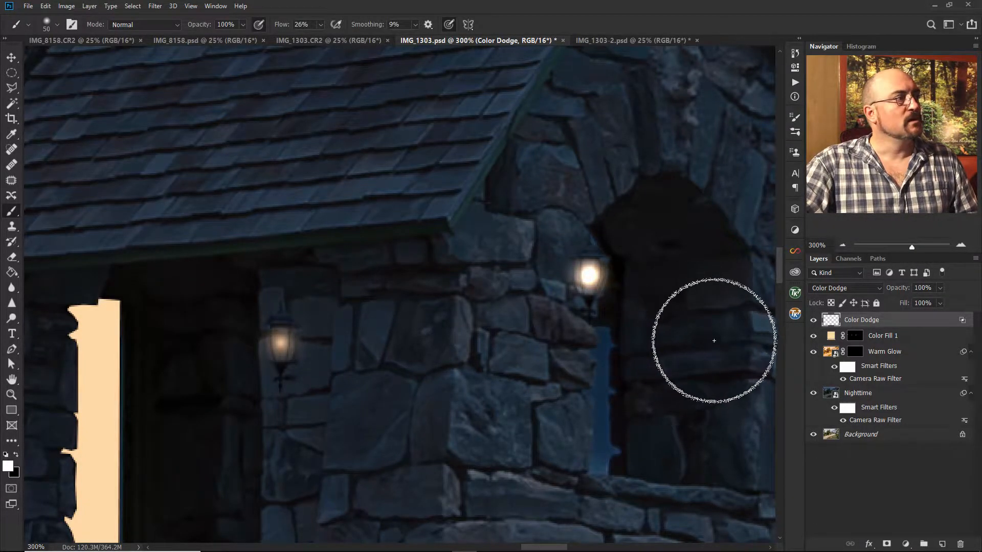
- Build up the same white glow on the lantern at the far side of the arch, enlarging the soft brush to 40 px
mouse_move(690, 346)
left_mouse_down()
mouse_move(395, 346)
mouse_move(404, 355)
left_mouse_up()
key("bracketleft")
key("bracketleft")
key("bracketleft")
key("bracketleft")
key("bracketleft")
key("bracketleft")
key("bracketleft")
left_click(528, 320)
key("bracketright")
key("bracketright")
key("bracketright")
key("bracketright")
key("bracketright")
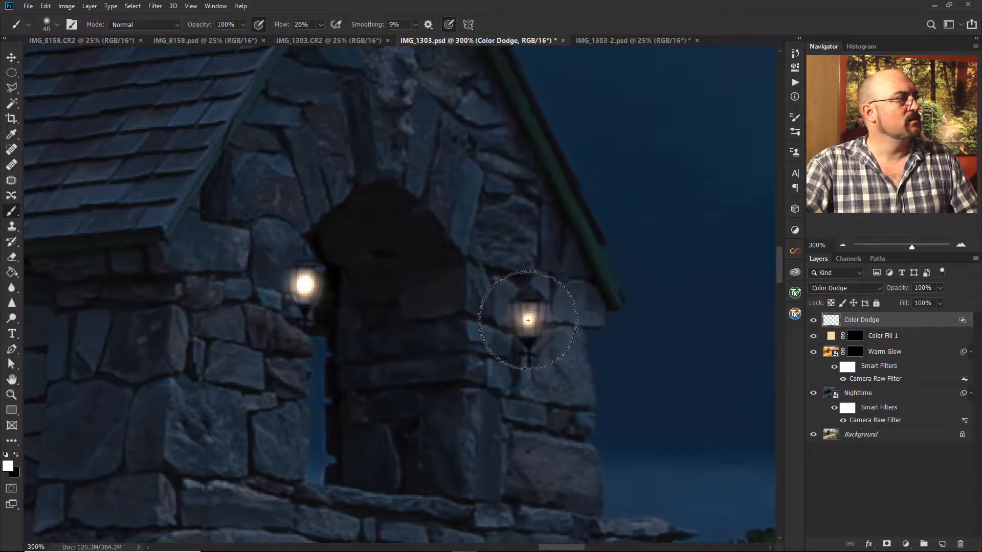
left_click(527, 320)
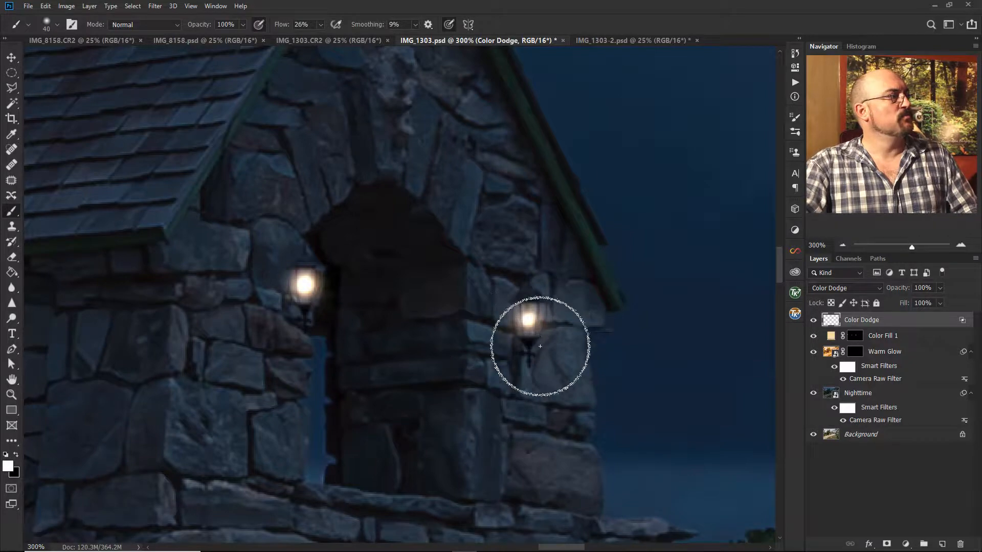
left_click(528, 320)
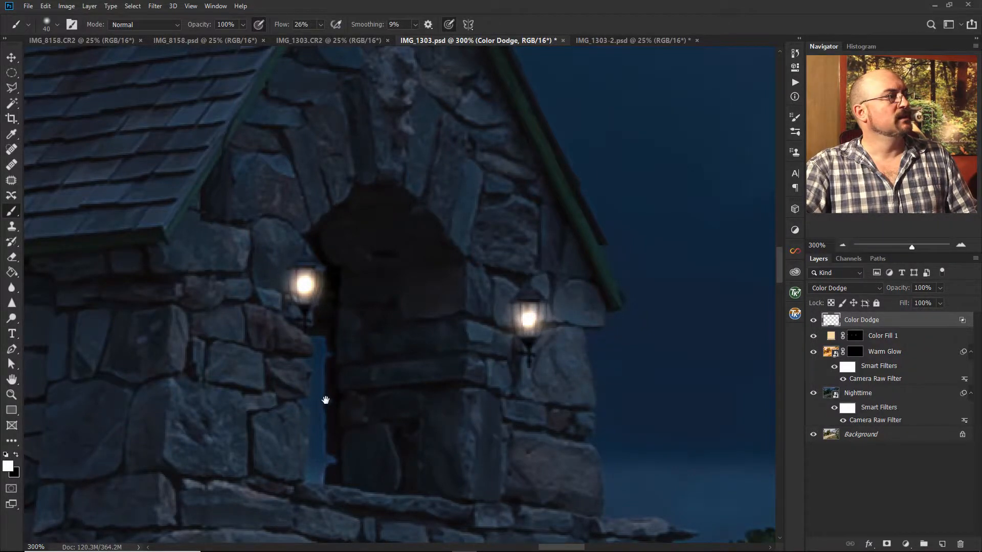
- Brighten the lantern between the doorway and the porch corner with layered white dabs, enlarging the brush to 45 px
left_click_drag(284, 401, 755, 354)
left_click_drag(671, 354, 715, 362)
key("bracketleft")
key("bracketleft")
key("bracketleft")
key("bracketleft")
left_click(511, 315)
key("bracketright")
key("bracketright")
key("bracketright")
left_click(511, 315)
key("bracketright")
key("bracketright")
left_click(511, 316)
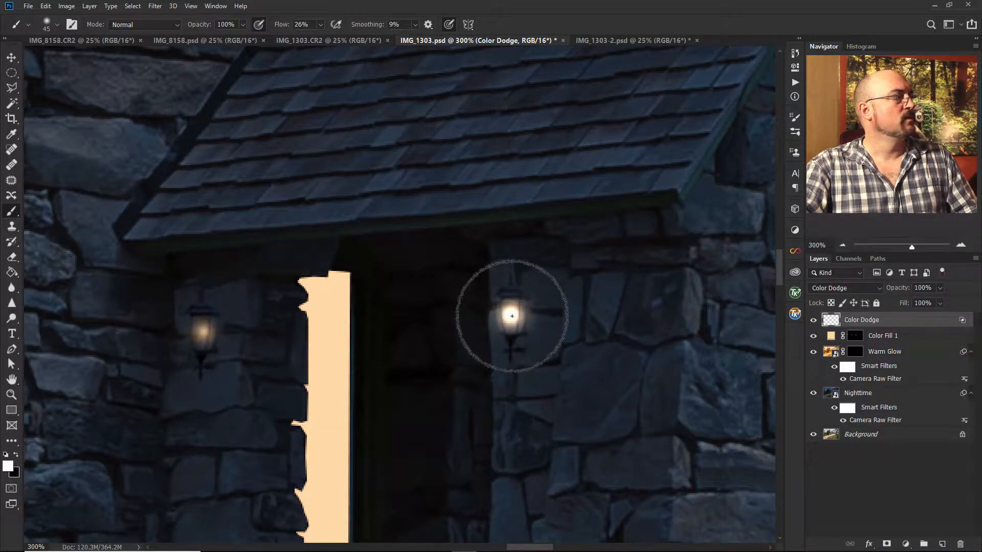
- Brighten the lantern on the other side of the doorway with white dabs, starting small and gradually enlarging the brush
key("bracketleft")
key("bracketleft")
key("bracketleft")
key("bracketleft")
key("bracketleft")
key("bracketleft")
key("bracketleft")
key("bracketleft")
key("bracketleft")
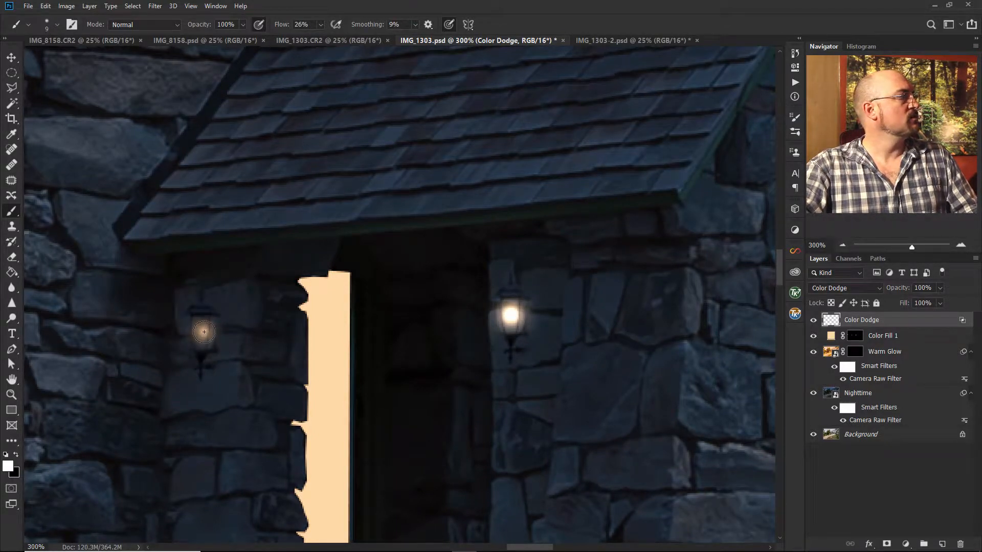
key("bracketright")
key("bracketright")
left_click(203, 332)
key("bracketright")
key("bracketright")
left_click(203, 332)
key("bracketright")
key("bracketright")
left_click(203, 332)
key("bracketright")
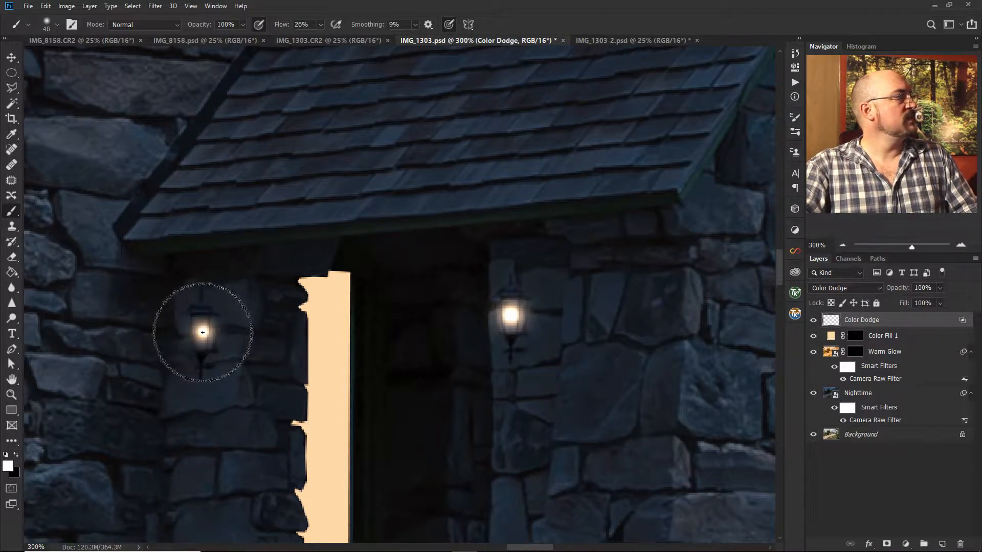
key("bracketright")
left_click(202, 333)
- Brighten the large rectangular window on the Color Dodge layer with repeated white dabs of a 150 px soft brush
key("bracketleft")
key("bracketleft")
key("bracketleft")
key("bracketleft")
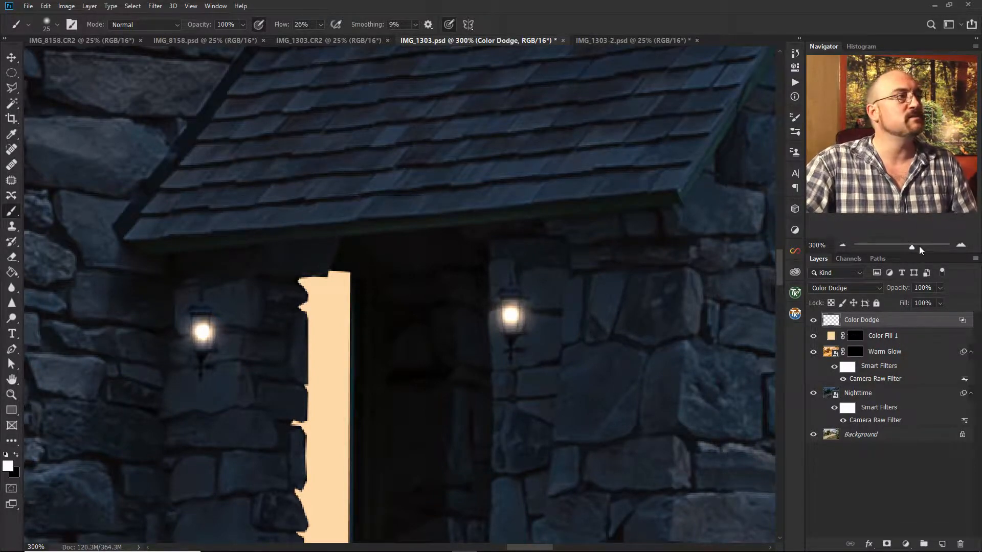
left_click(842, 245)
left_click(841, 246)
left_click(841, 246)
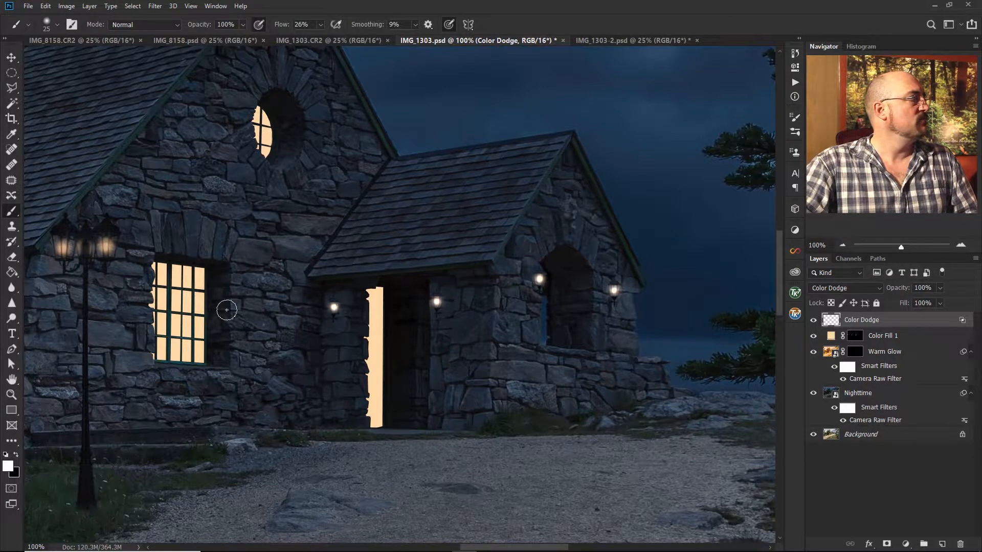
key("bracketright")
key("bracketright")
key("bracketright")
key("bracketright")
key("bracketright")
key("bracketright")
key("bracketright")
key("bracketright")
key("bracketright")
key("bracketright")
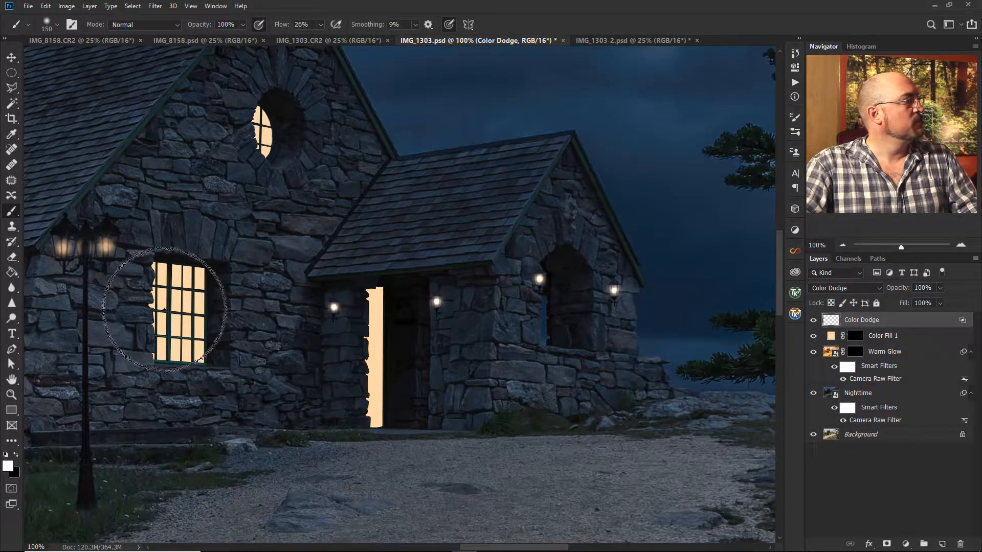
left_click(163, 308)
left_click(161, 331)
left_click(176, 347)
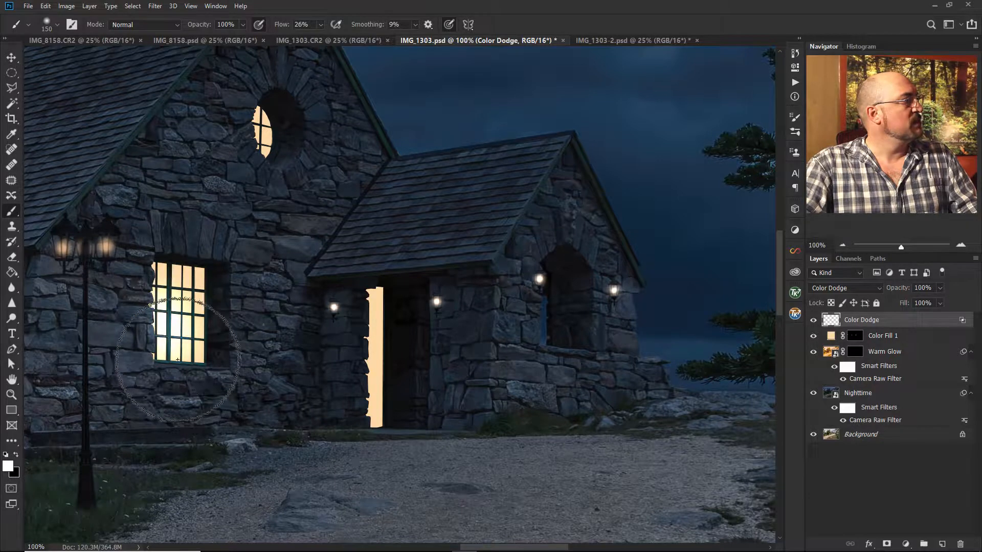
left_click(178, 291)
left_click(173, 368)
left_click(171, 354)
left_click(179, 296)
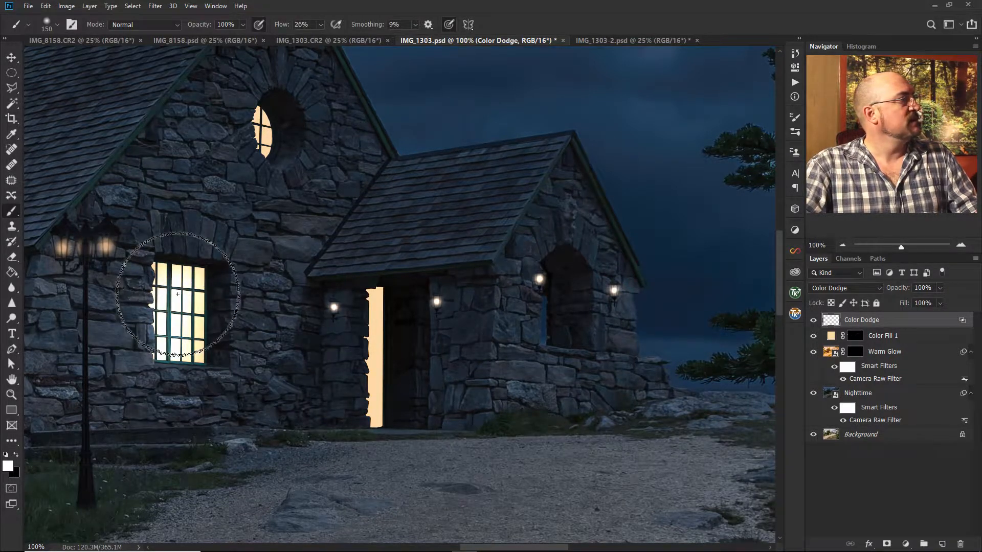
left_click(166, 306)
left_click(157, 347)
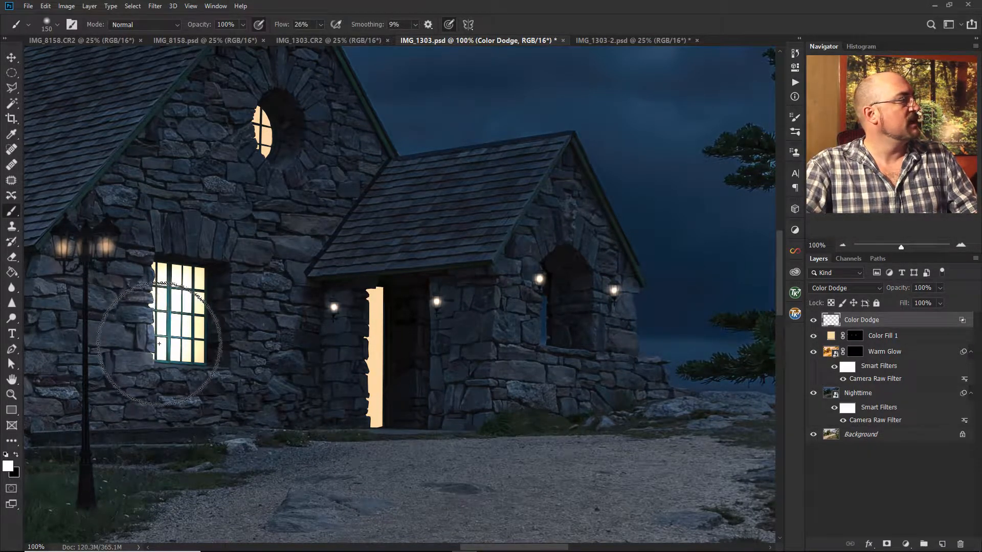
left_click(178, 348)
left_click(182, 293)
left_click(167, 278)
left_click(193, 313)
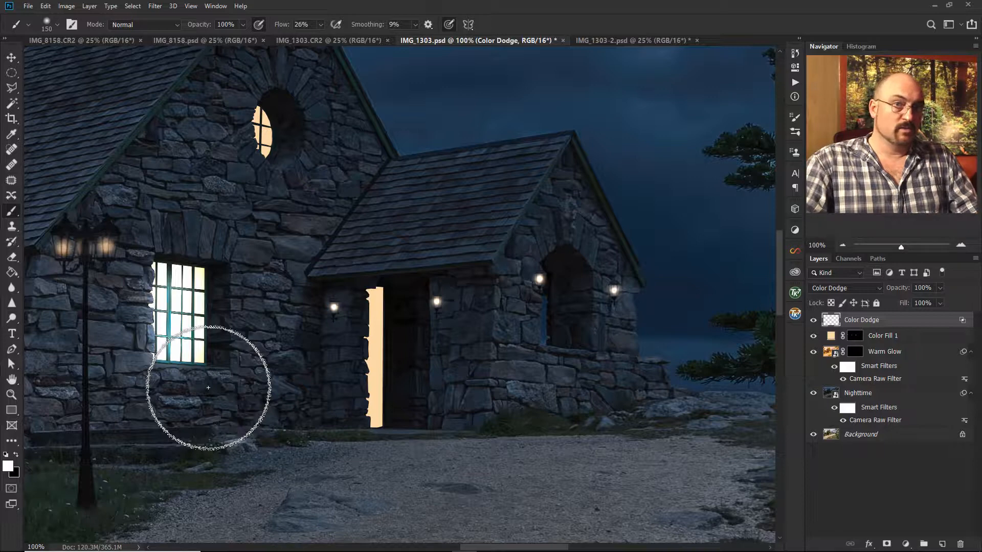
- Erase the Color Dodge glow spilling onto the stones around the large window and along its window bars
key("bracketleft")
key("bracketleft")
key("bracketleft")
key("bracketleft")
key("bracketleft")
key("bracketleft")
key("bracketleft")
key("bracketleft")
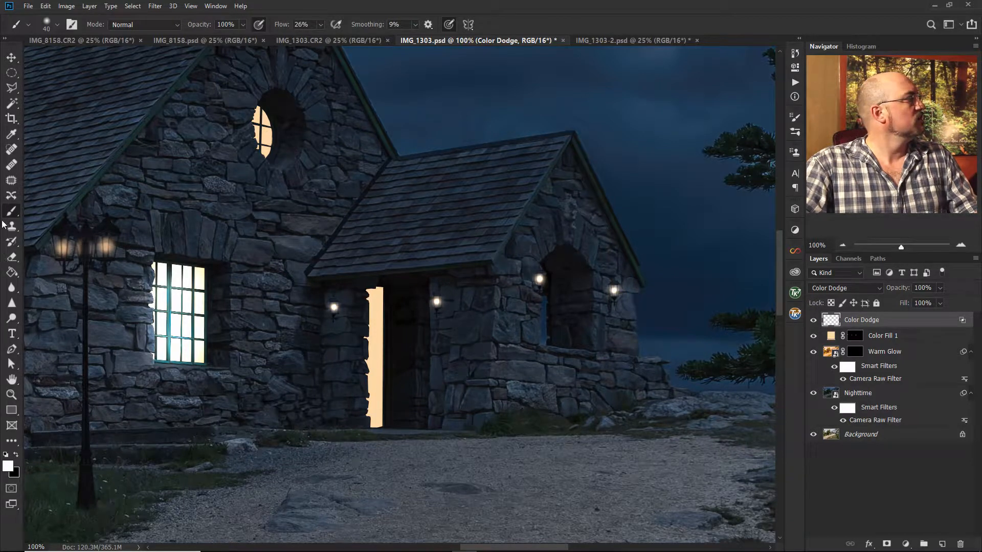
left_click(15, 258)
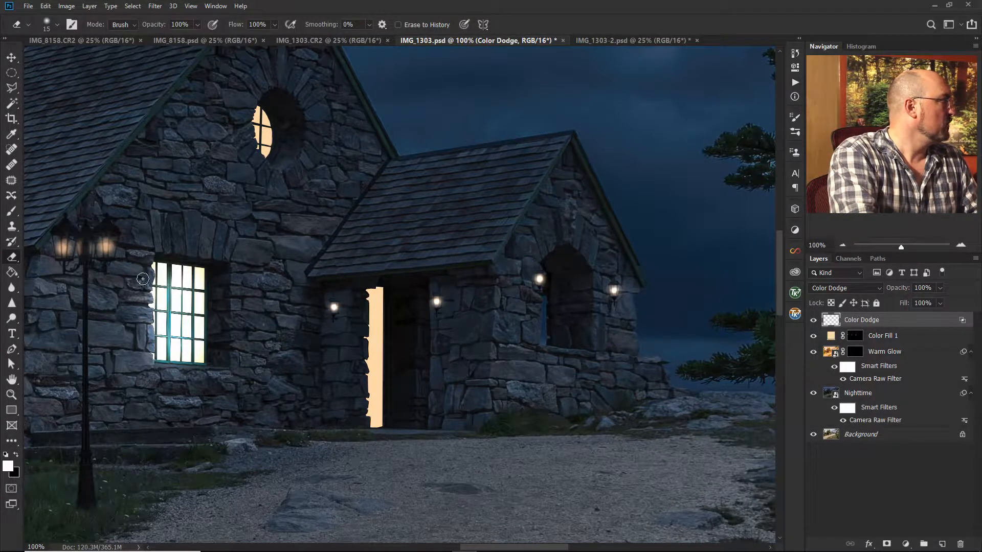
left_click_drag(146, 270, 128, 279)
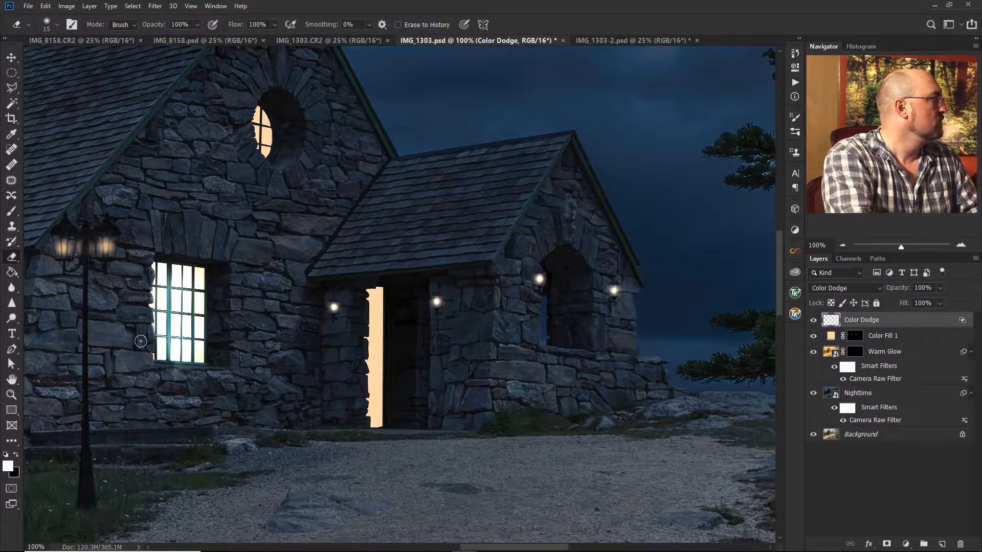
key("bracketright")
key("bracketright")
key("bracketright")
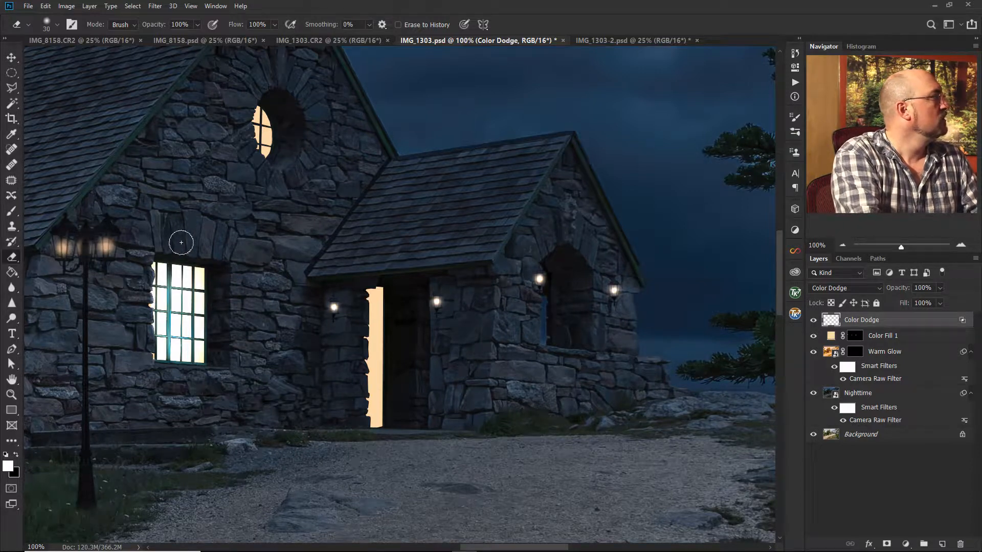
key("bracketright")
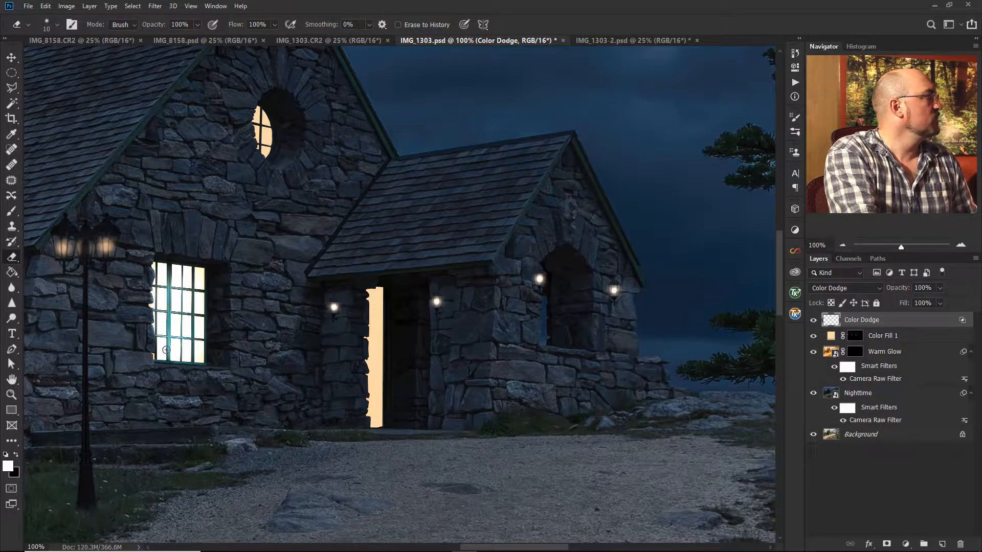
left_click(168, 366, "shift")
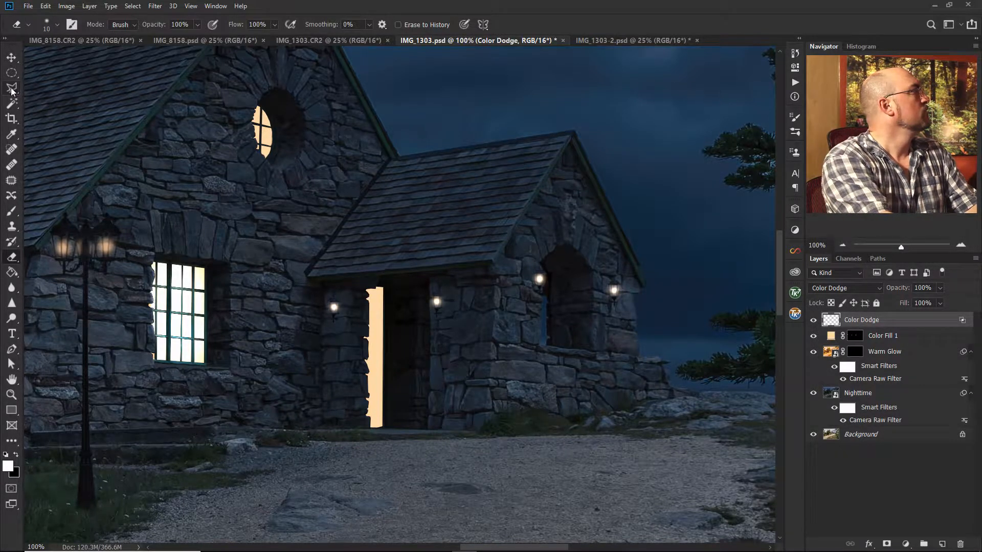
- Paint a white glow over the round gable window with a soft brush of about 50–60 px and erase its spill onto the stonework
left_click(12, 210)
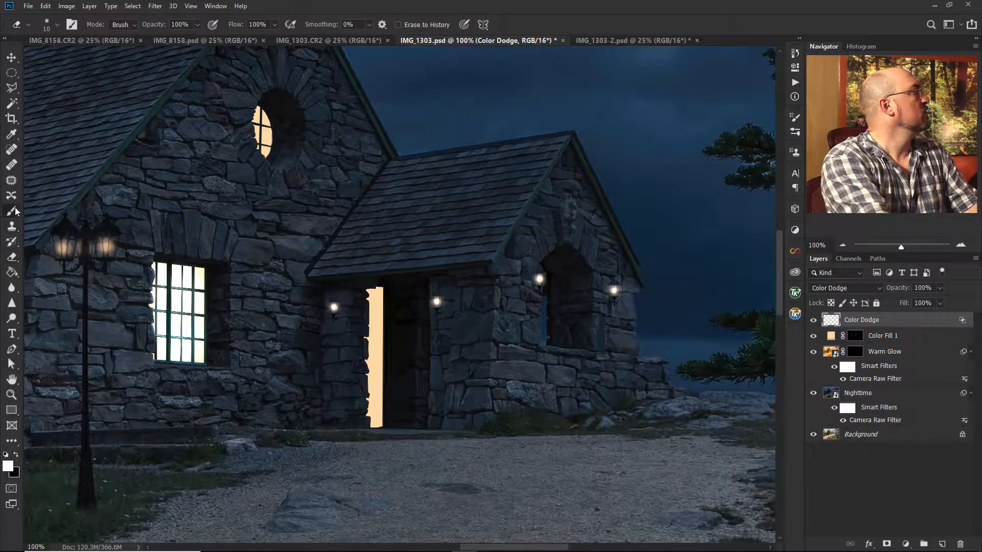
mouse_move(258, 130)
left_mouse_down()
mouse_move(259, 152)
mouse_move(253, 117)
mouse_move(256, 147)
mouse_move(258, 120)
left_mouse_up()
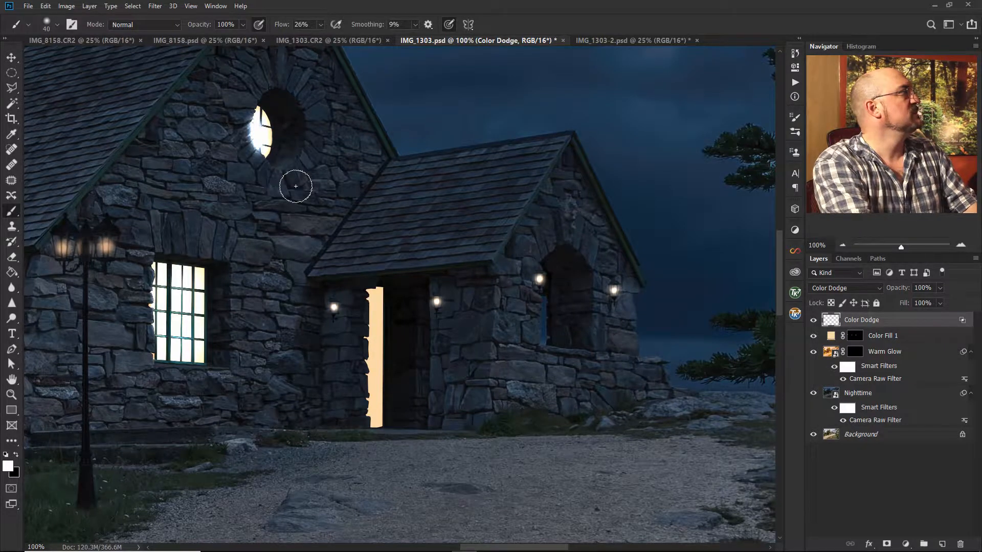
key("ctrl+z")
key("bracketright")
key("bracketright")
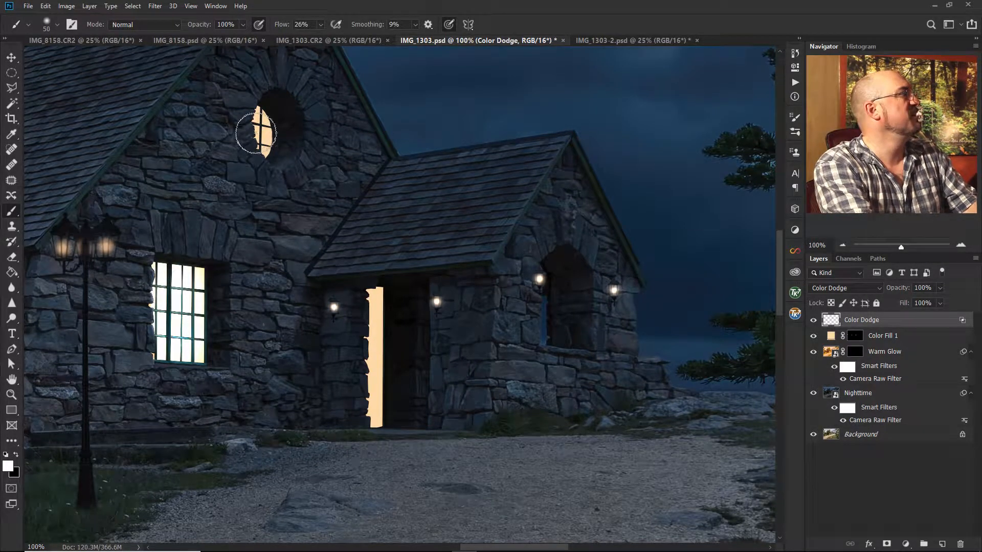
mouse_move(257, 139)
left_mouse_down()
mouse_move(258, 119)
mouse_move(261, 148)
mouse_move(267, 139)
left_mouse_up()
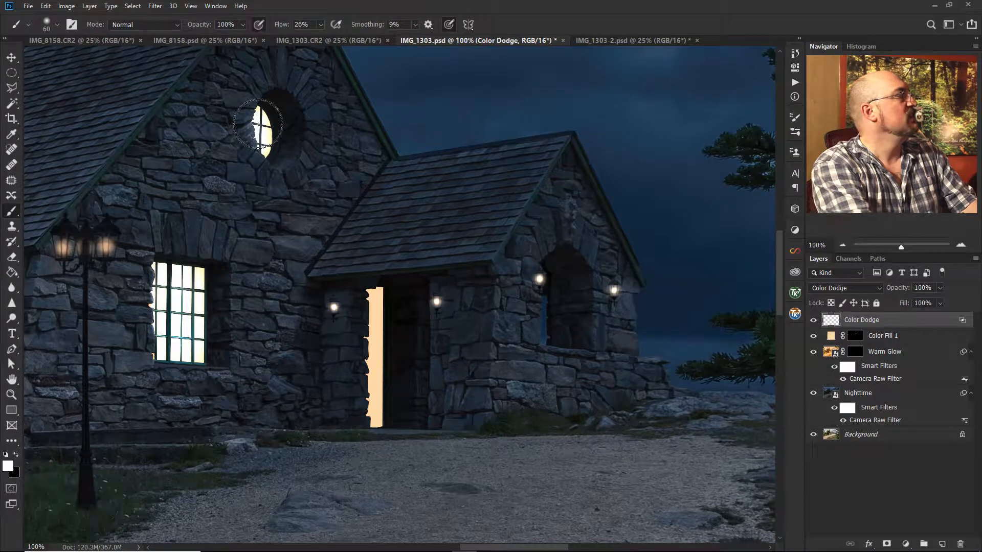
left_click(12, 257)
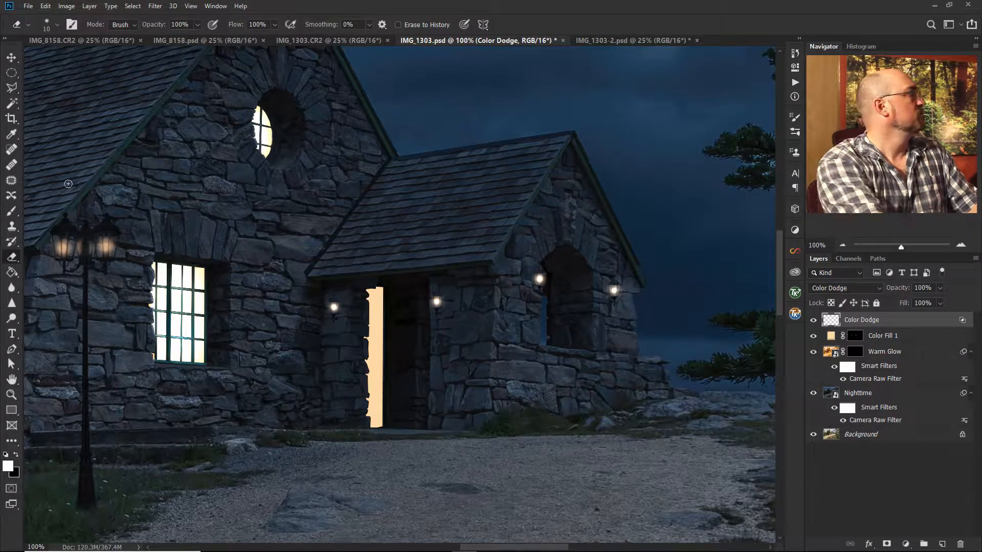
- Build up a white glow on both lanterns of the lamp post, enlarging the soft brush from 35 to 70 px
left_click(14, 214)
key("bracketleft")
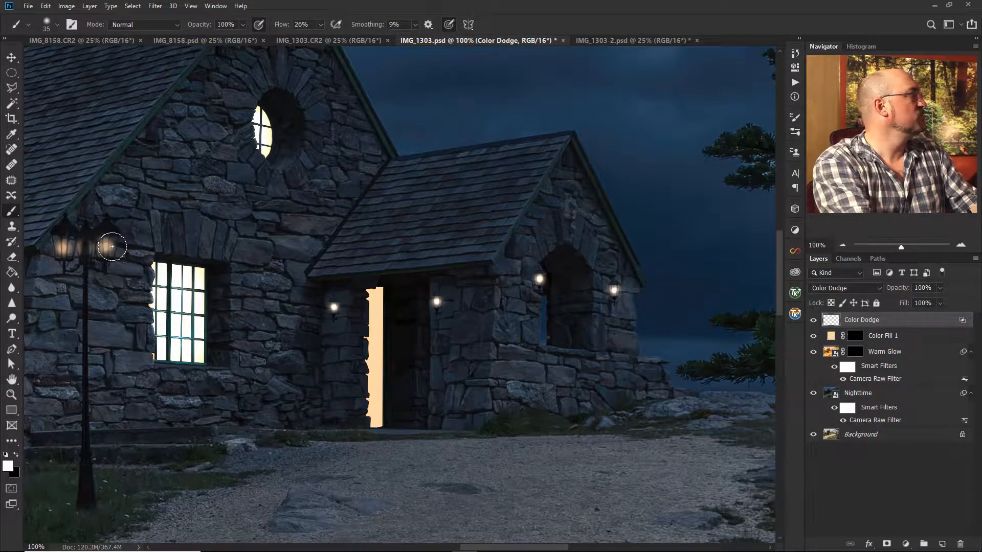
left_click(105, 245)
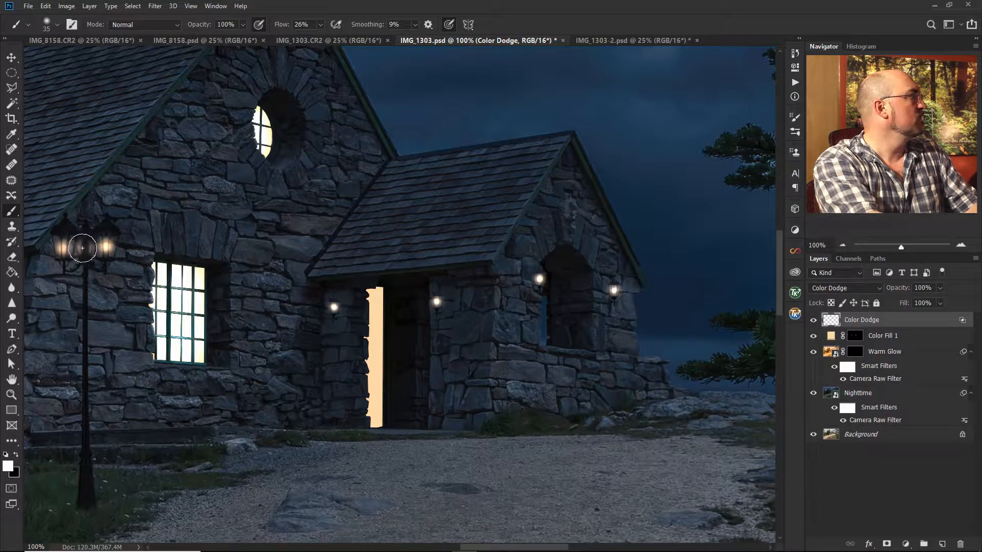
left_click_drag(105, 247, 105, 248)
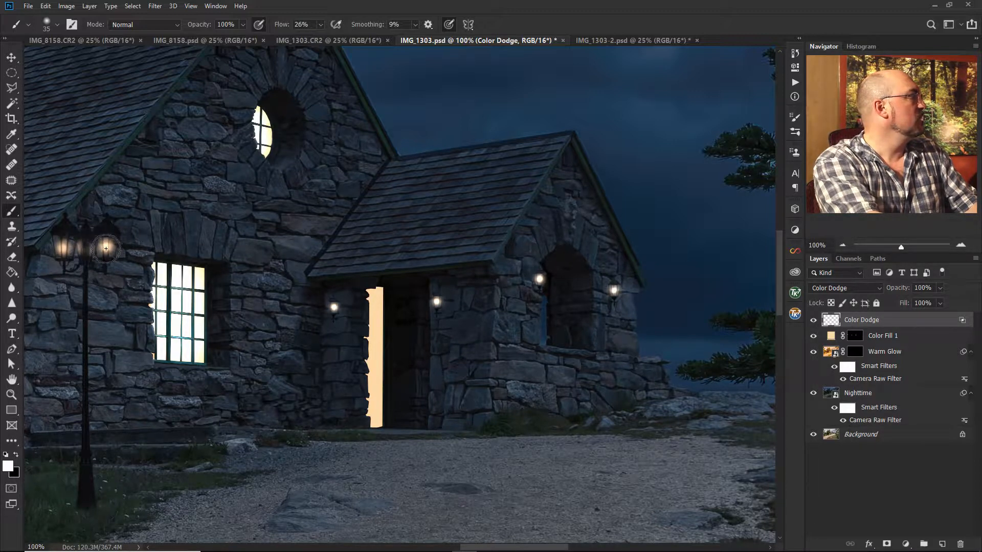
left_click(64, 248)
key("bracketright")
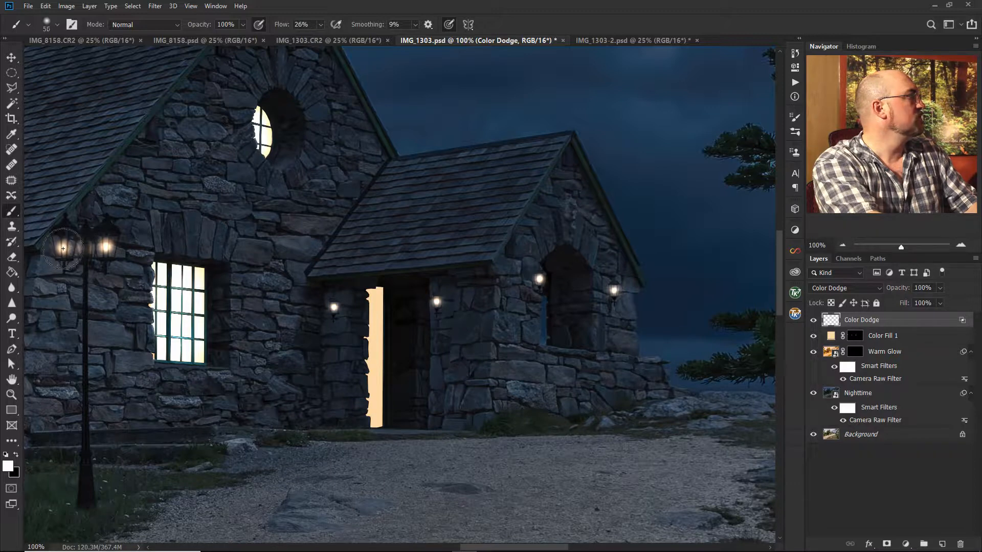
left_click(62, 247)
left_click(107, 246)
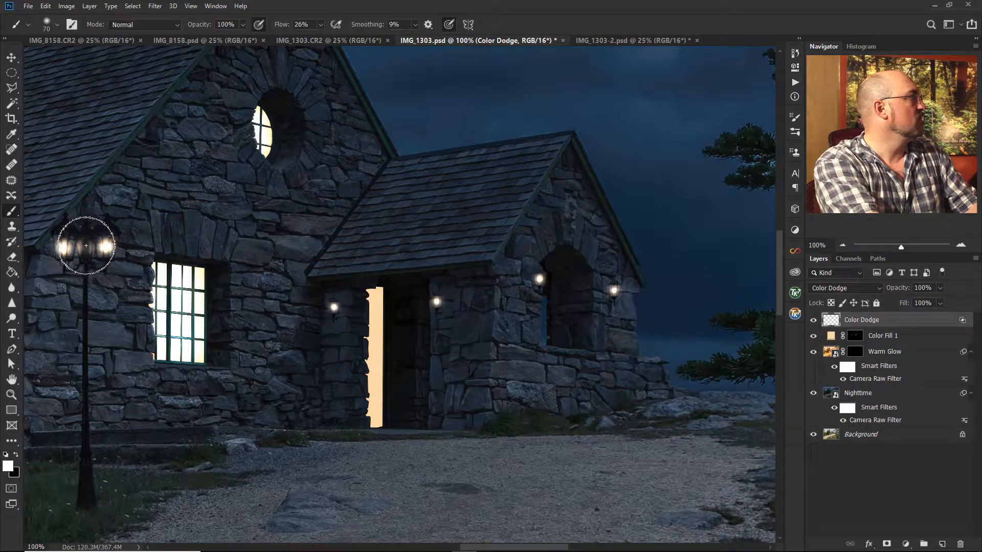
left_click(106, 247)
left_click(63, 248)
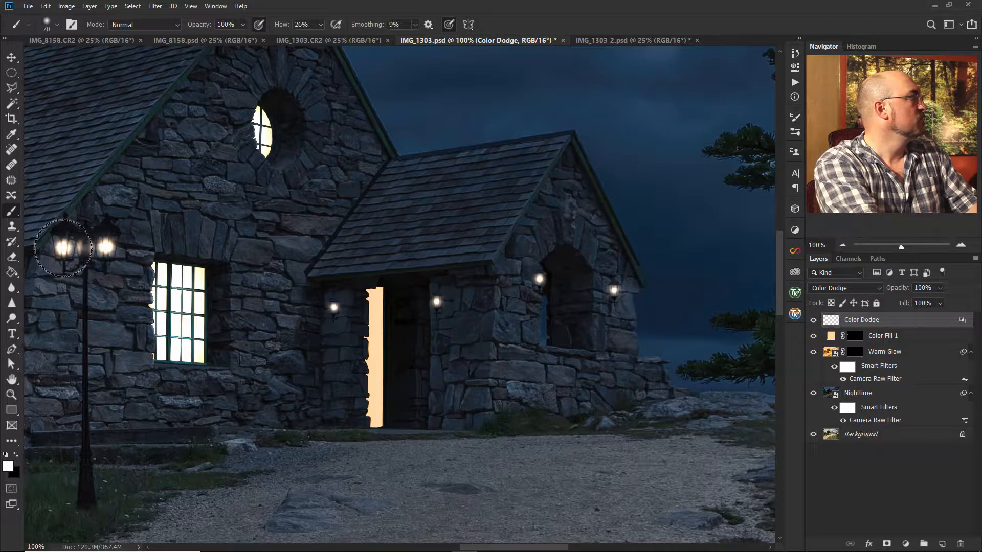
- Load the Color Fill 1 mask as a selection and intersect it with a Polygonal Lasso outline around the lit doorway
key("bracketleft")
key("bracketleft")
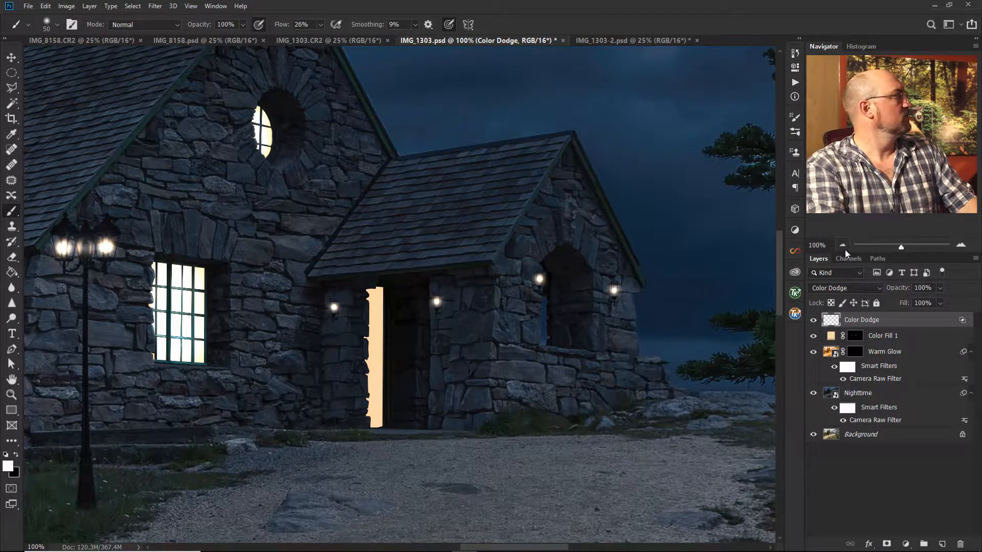
mouse_move(238, 336)
left_mouse_down()
mouse_move(392, 298)
mouse_move(384, 296)
left_mouse_up()
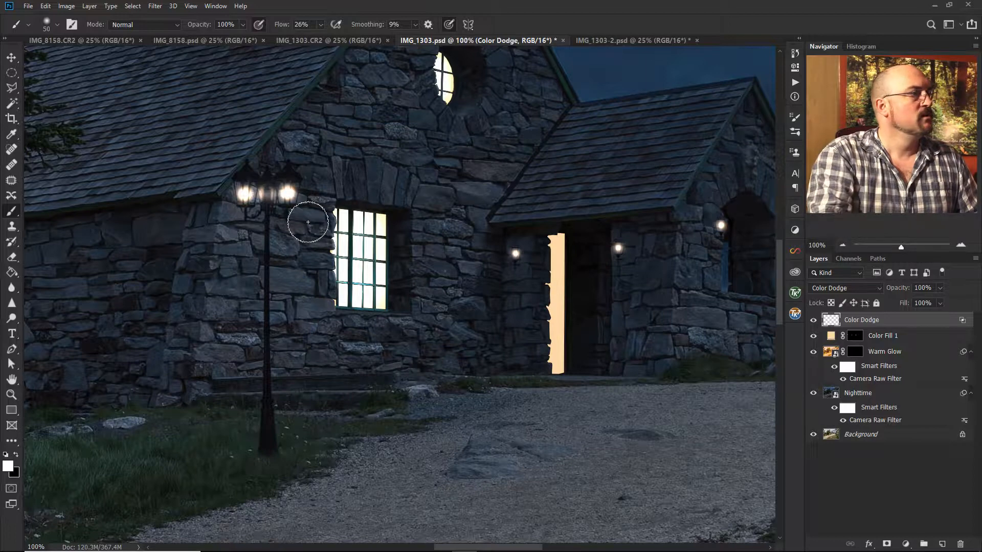
left_click(855, 336)
left_click(855, 336)
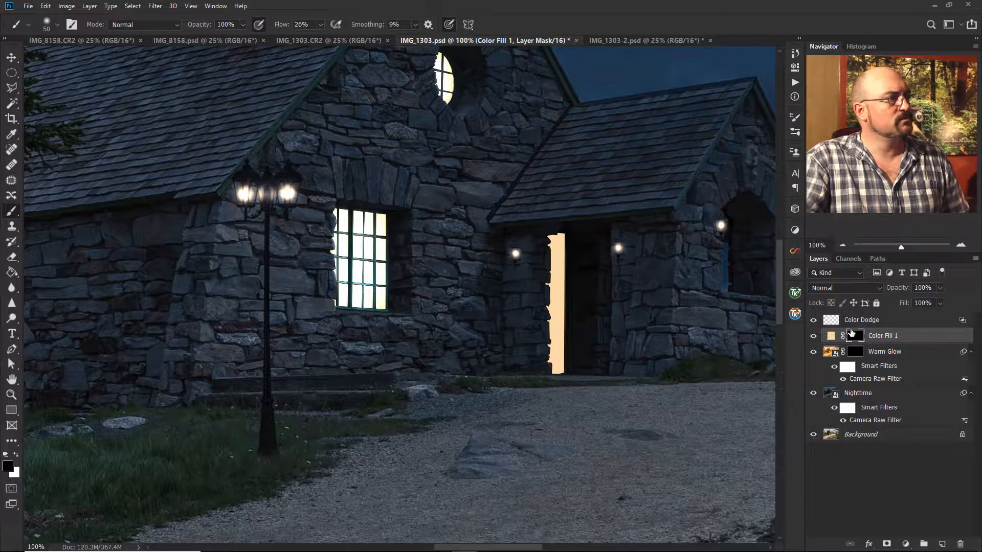
left_click(854, 338, "ctrl")
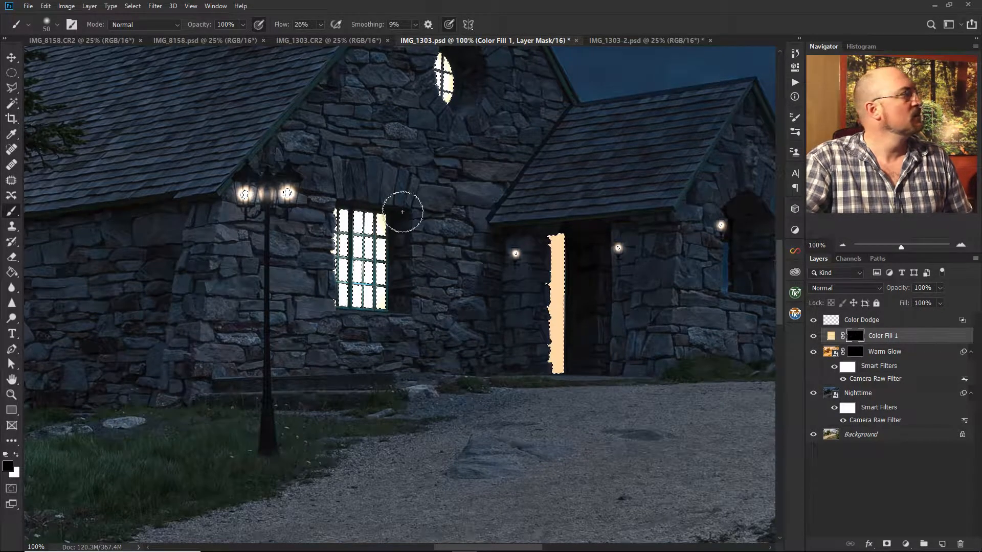
left_click(11, 88)
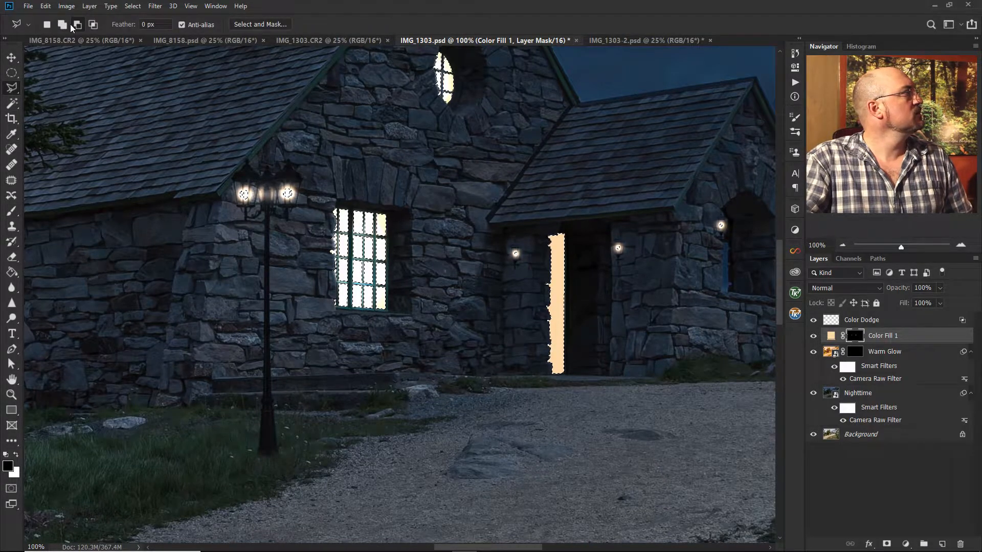
left_click(93, 25)
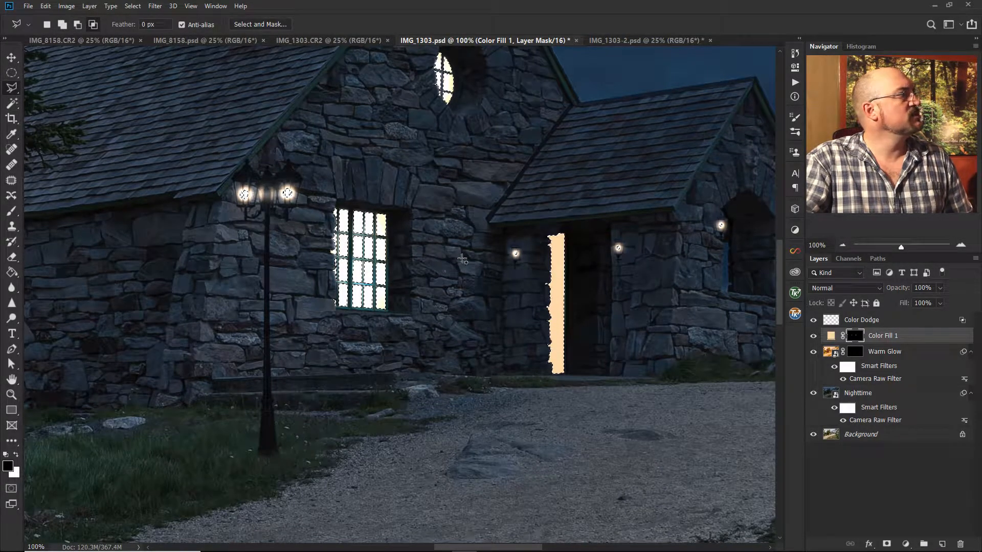
left_click(541, 223)
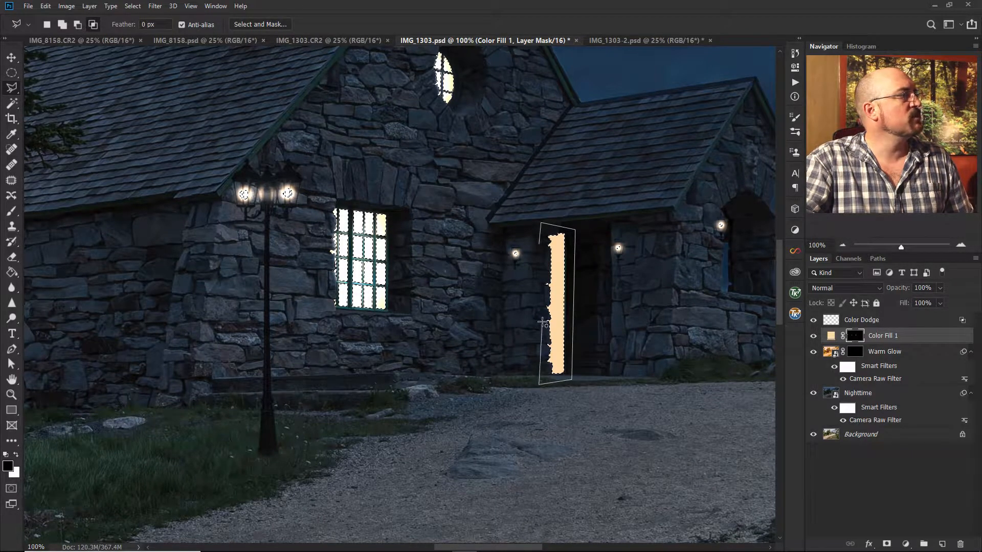
double_click(541, 248)
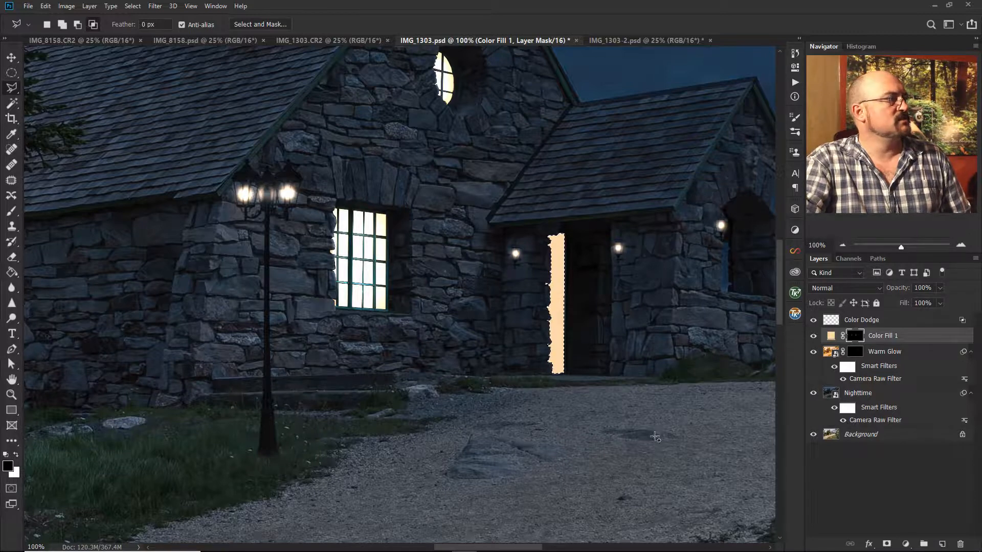
- Brighten the selected doorway strip on the Color Dodge layer with a large soft white brush of about 175–300 px, and deselect
left_click(11, 213)
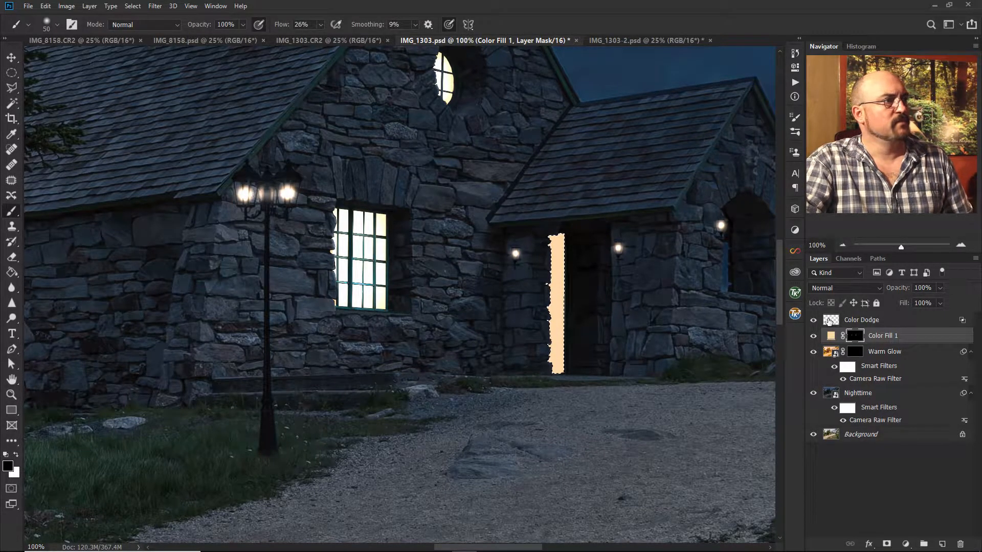
left_click(829, 321)
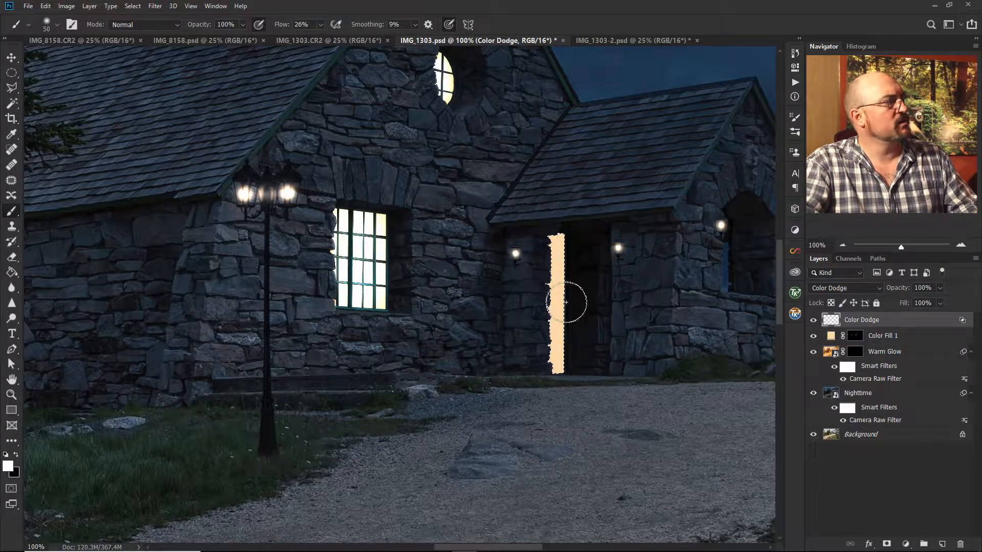
key("bracketright")
key("bracketright")
key("bracketright")
key("bracketright")
key("bracketright")
key("bracketright")
key("bracketright")
key("bracketright")
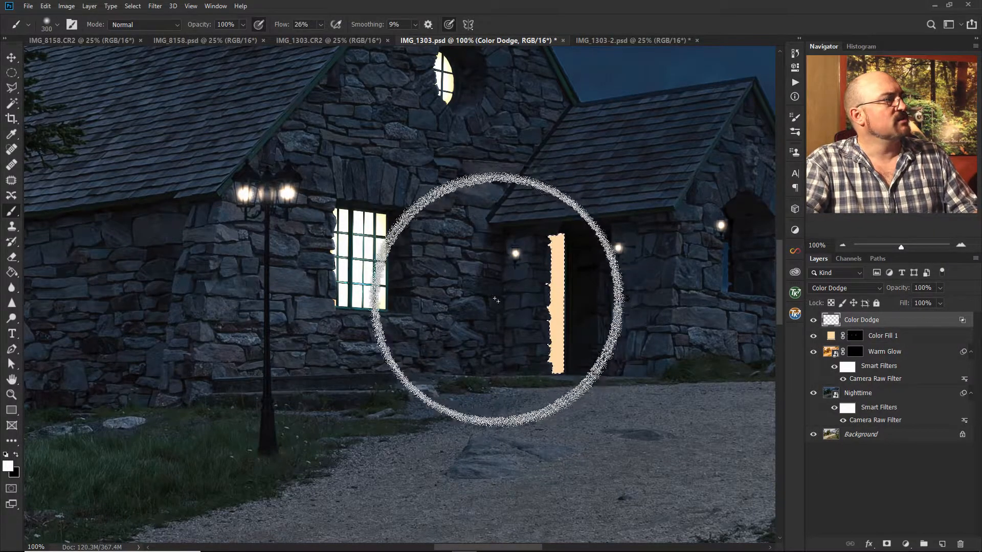
key("bracketleft")
key("bracketleft")
key("bracketleft")
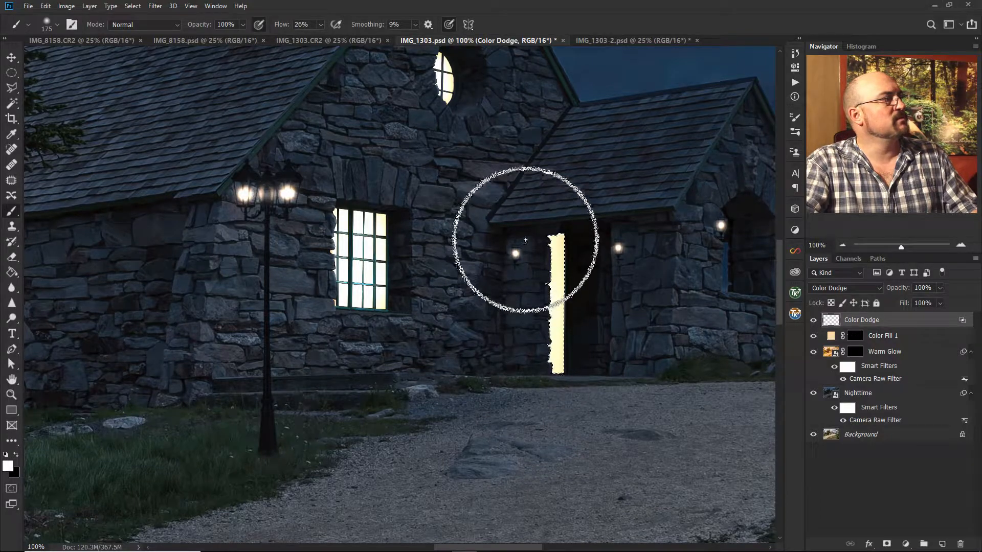
key("bracketright")
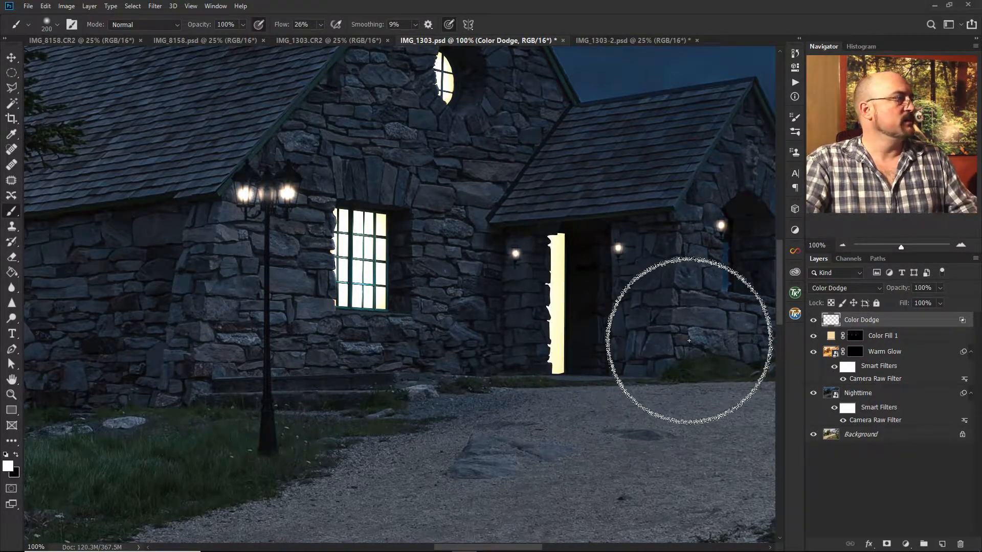
left_click(831, 336)
double_click(830, 336)
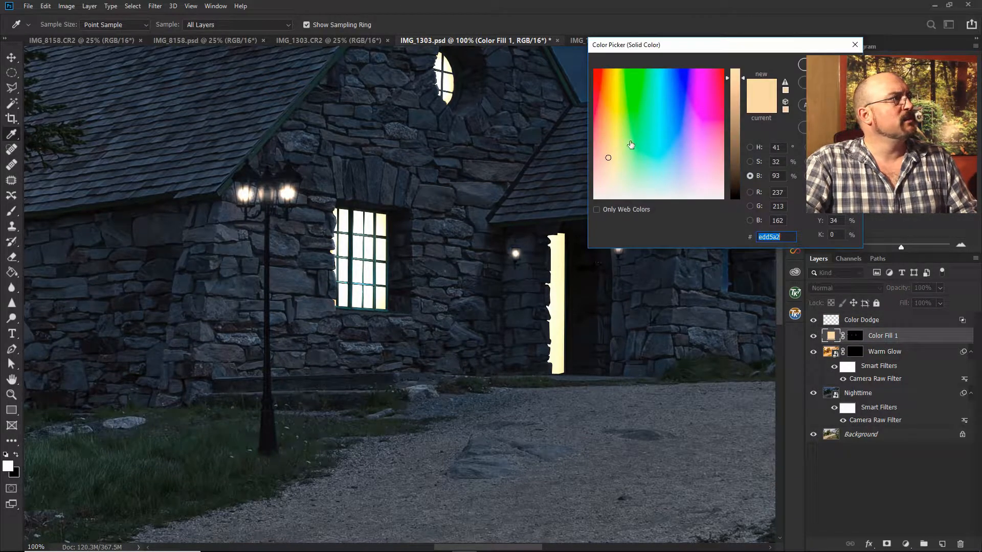
mouse_move(609, 156)
left_mouse_down()
mouse_move(602, 139)
mouse_move(616, 149)
mouse_move(603, 142)
mouse_move(613, 146)
mouse_move(597, 156)
mouse_move(639, 160)
mouse_move(634, 141)
mouse_move(598, 150)
mouse_move(609, 148)
left_mouse_up()
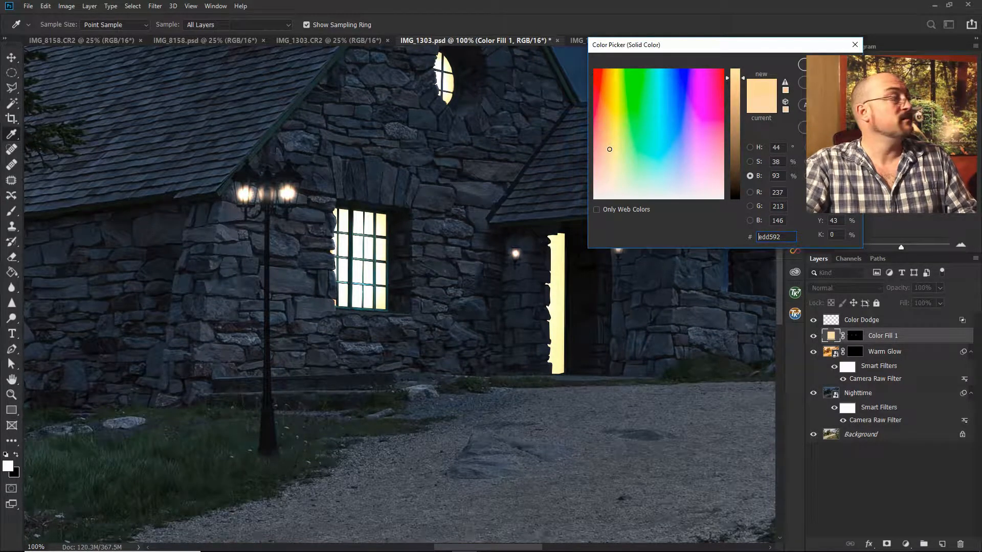
mouse_move(609, 149)
left_mouse_down()
mouse_move(612, 82)
mouse_move(608, 159)
mouse_move(606, 145)
left_mouse_up()
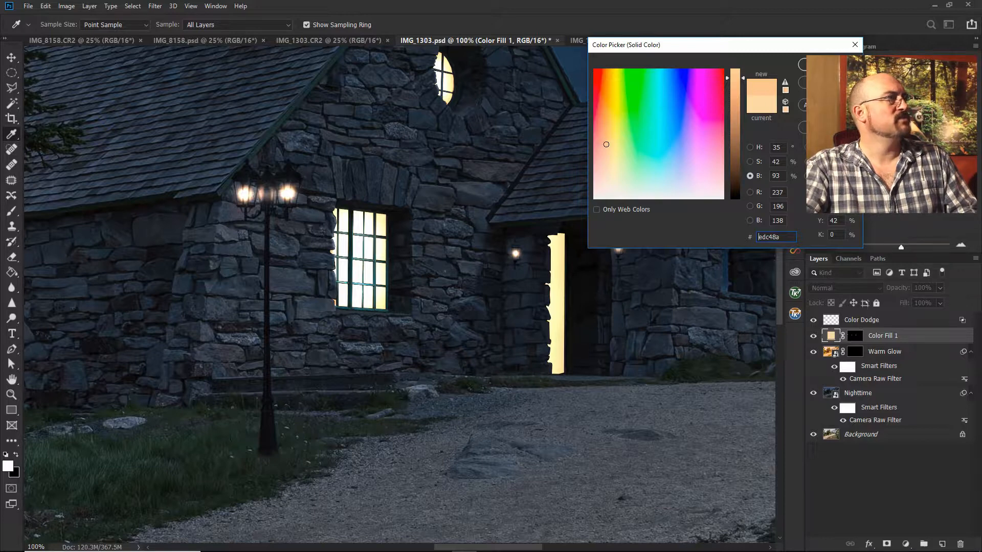
left_click(824, 82)
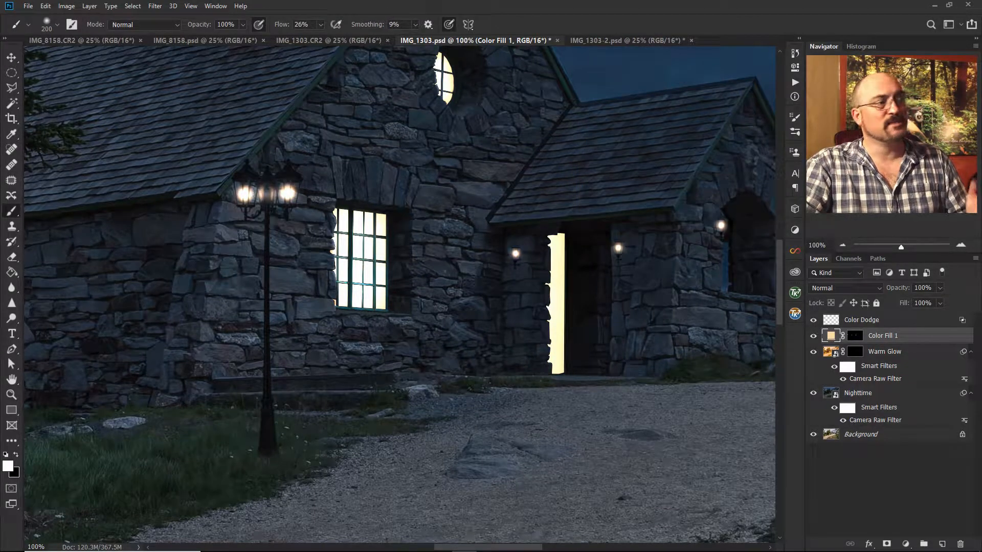
- Paint small bright white cores in both lanterns of the lamp post among the trees on the Color Dodge layer, using a 25 px brush
left_click(832, 323)
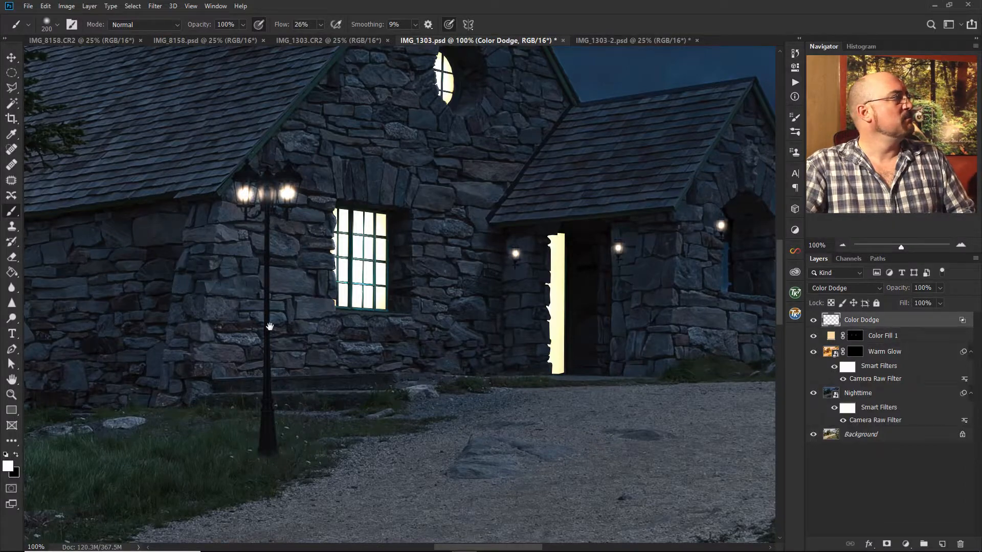
left_click_drag(225, 313, 823, 240)
left_click_drag(529, 221, 620, 331)
mouse_move(350, 284)
left_mouse_down()
mouse_move(565, 318)
mouse_move(467, 284)
mouse_move(465, 320)
mouse_move(99, 263)
mouse_move(570, 355)
left_mouse_up()
key("bracketright")
key("bracketright")
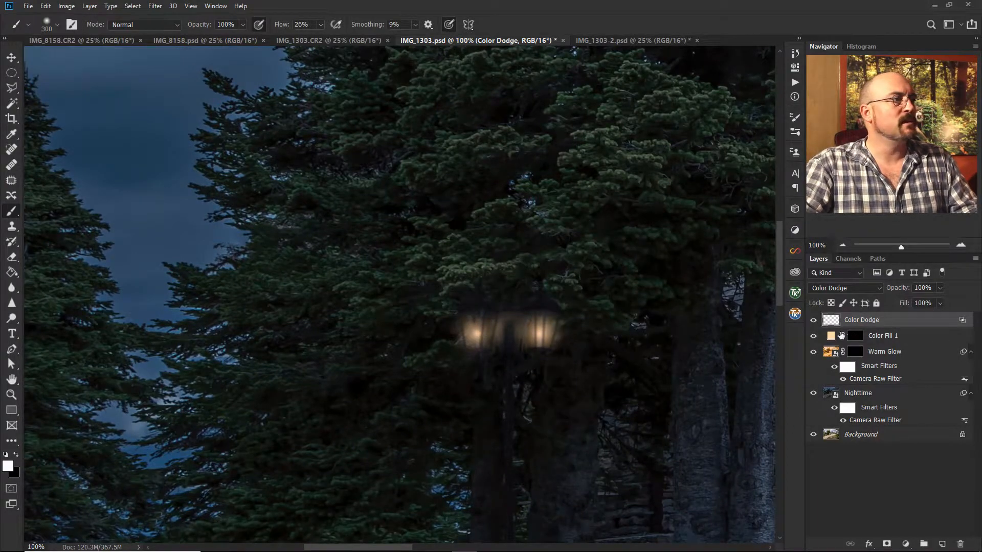
key("bracketleft")
key("bracketleft")
key("bracketleft")
key("bracketleft")
key("bracketleft")
key("bracketleft")
key("bracketleft")
key("bracketleft")
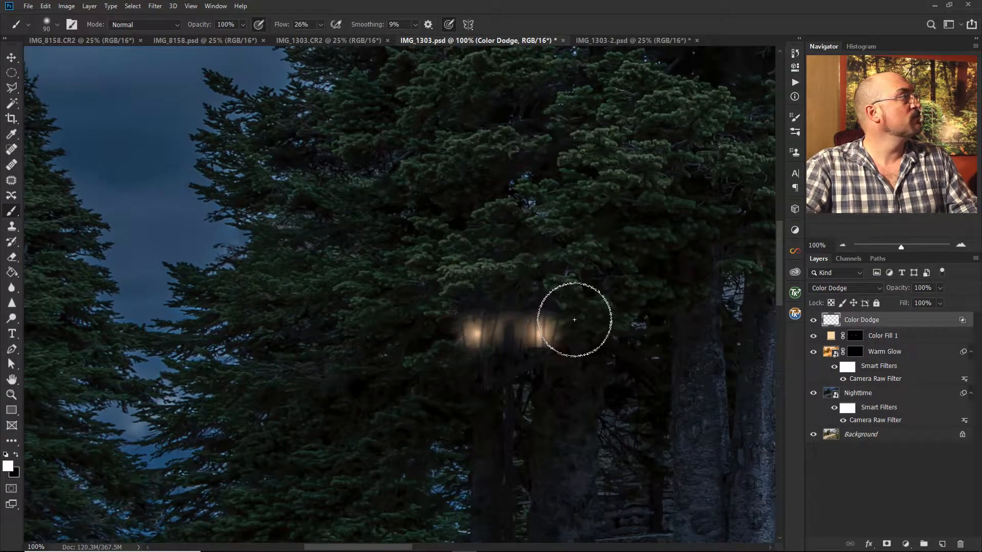
key("bracketleft")
key("bracketleft")
key("bracketleft")
key("bracketleft")
key("bracketleft")
key("bracketleft")
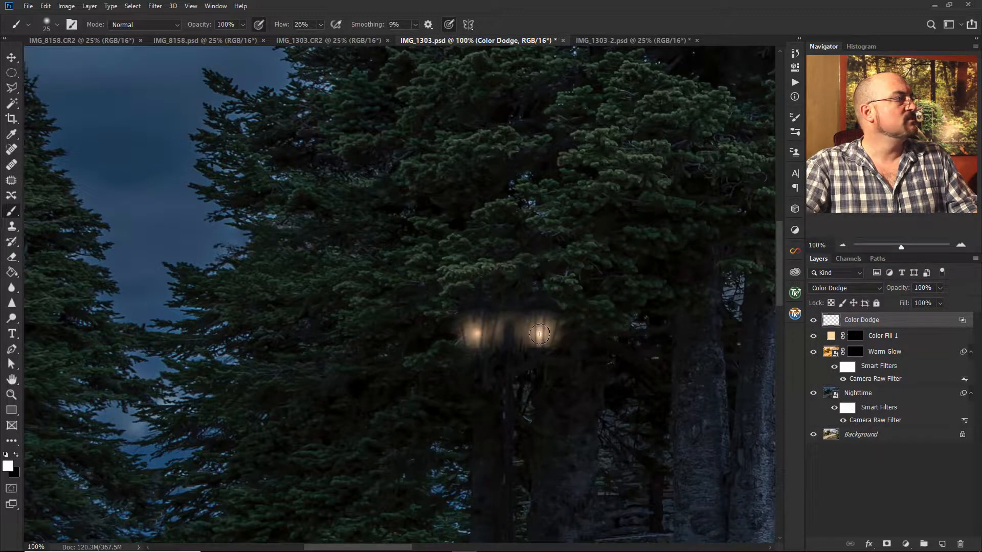
left_click(477, 333)
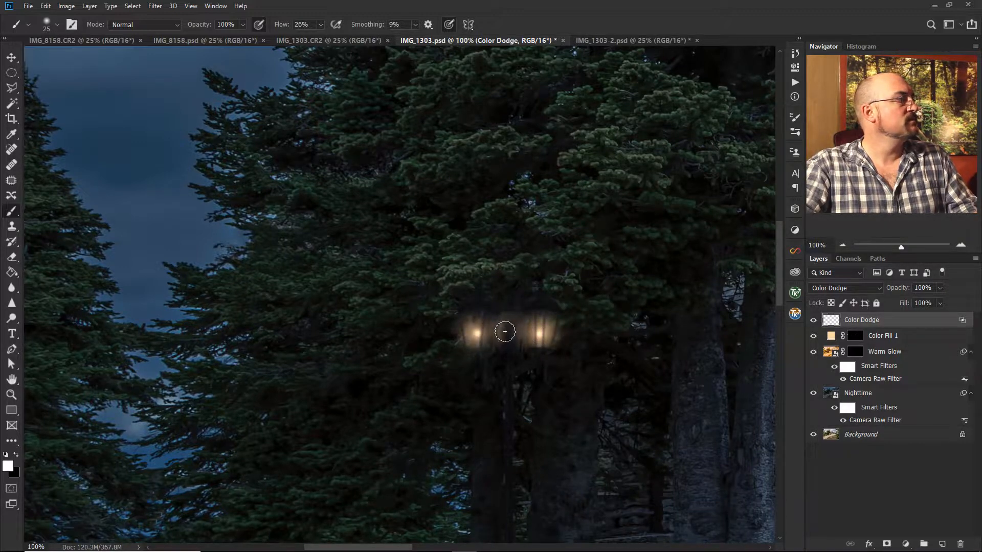
- Build up the glow around both lanterns of the lamp post among the trees with a soft white brush enlarged to 70 and 100 px
key("bracketright")
key("bracketright")
key("bracketright")
key("bracketright")
key("bracketright")
key("bracketright")
key("bracketright")
key("bracketright")
left_click(541, 336)
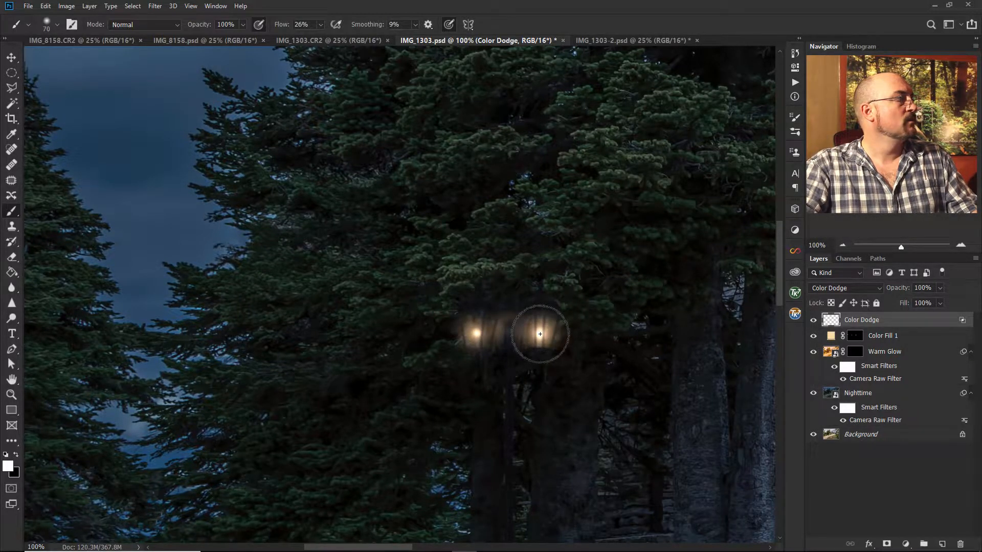
left_click(476, 332)
key("bracketright")
key("bracketright")
key("bracketright")
left_click(541, 335)
left_click(476, 333)
left_click(508, 333)
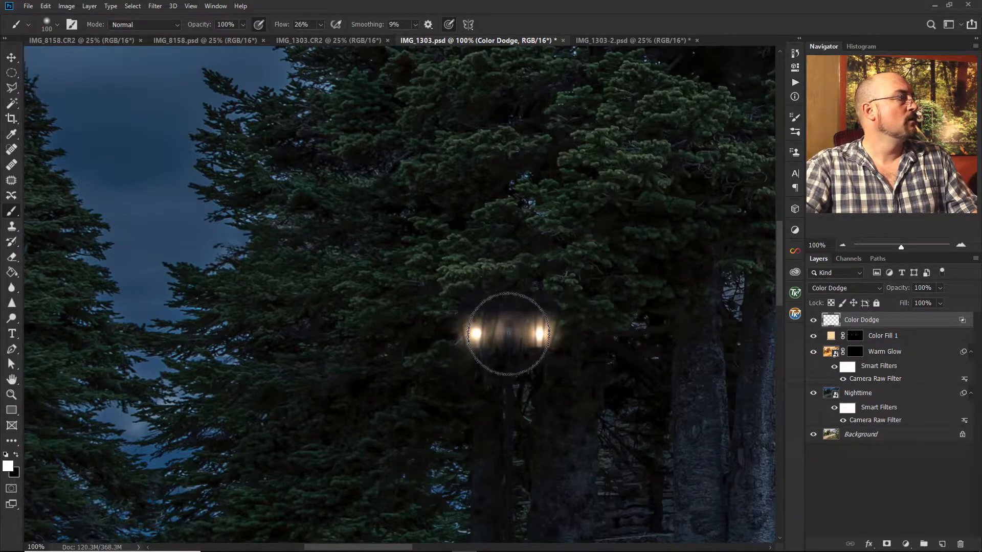
- Brighten the large lantern at the far left edge of the photo with a larger soft white brush on the Color Dodge layer
left_click(842, 245)
left_click(842, 246)
left_click(841, 246)
left_click(841, 246)
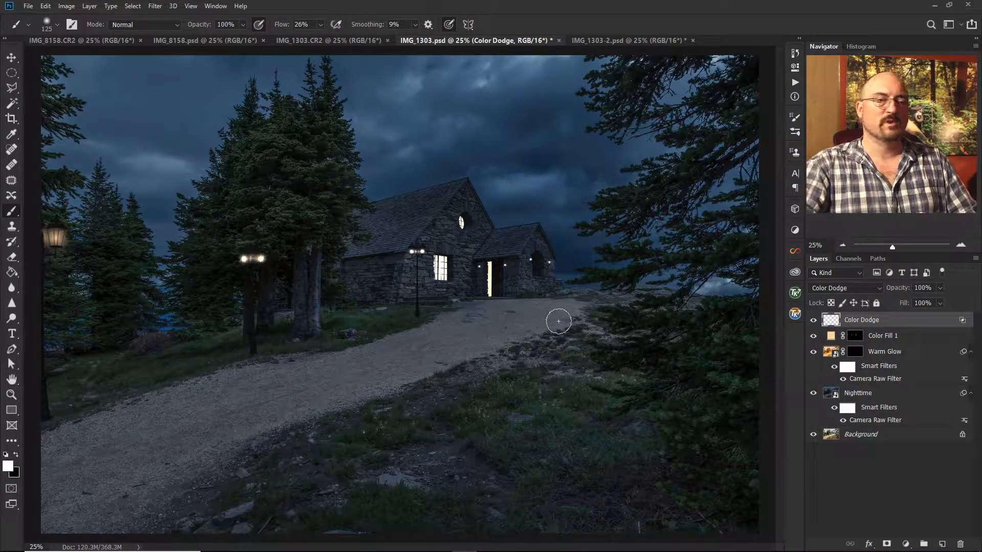
key("bracketright")
key("bracketright")
key("bracketright")
key("bracketright")
key("bracketright")
left_click(56, 238)
key("bracketleft")
key("bracketleft")
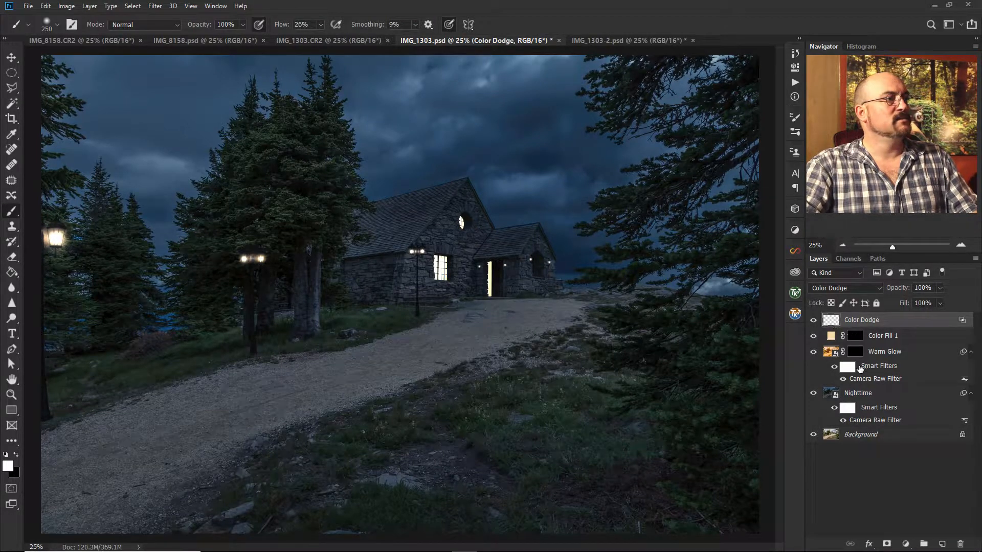
- Target the Warm Glow layer mask and outline the round gable window with its stone recess using the Polygonal Lasso
left_click(854, 353)
key("x")
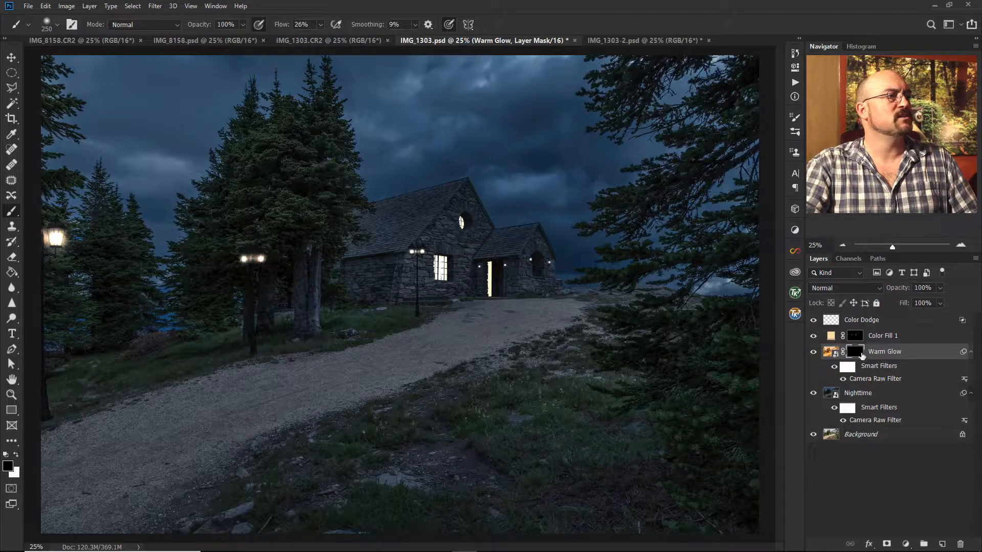
left_click(961, 246)
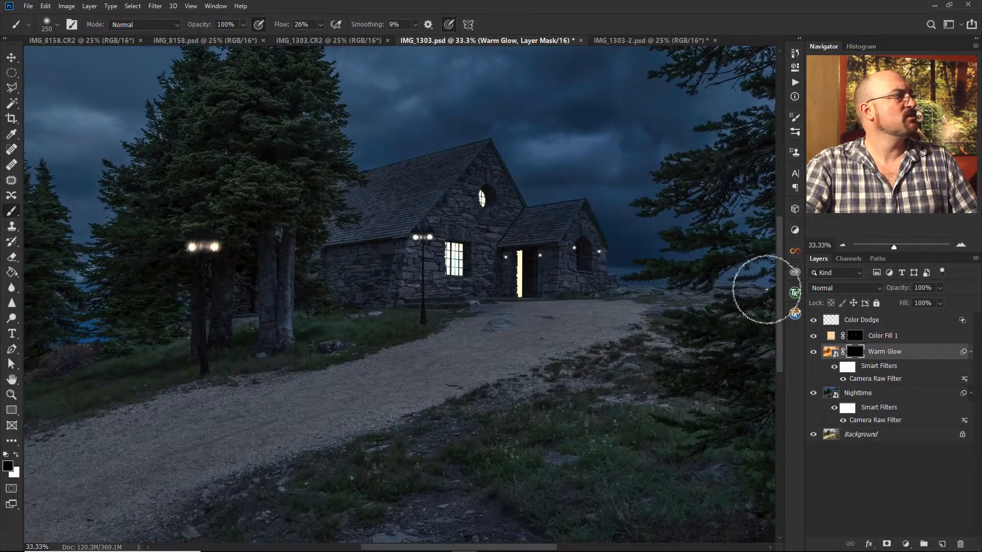
left_click(961, 245)
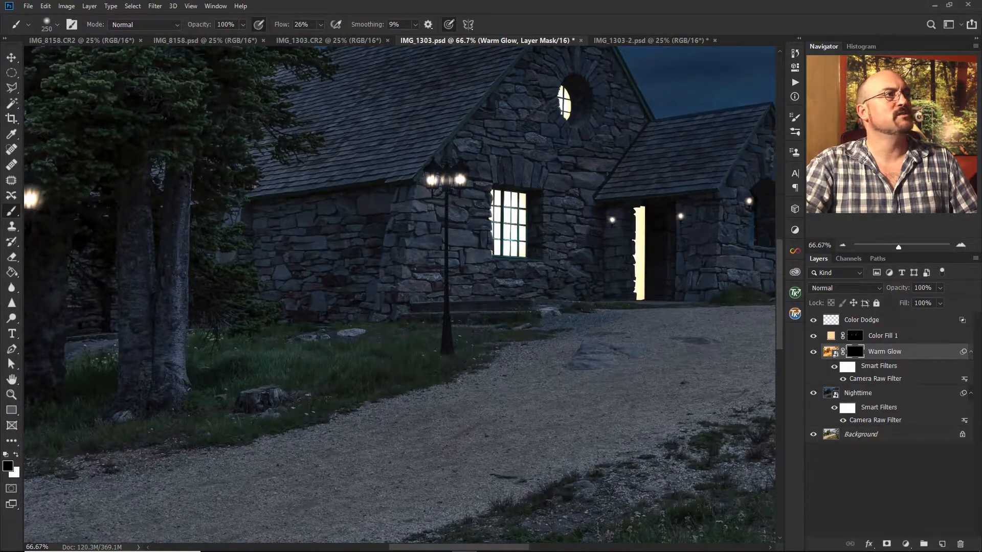
left_click(962, 246)
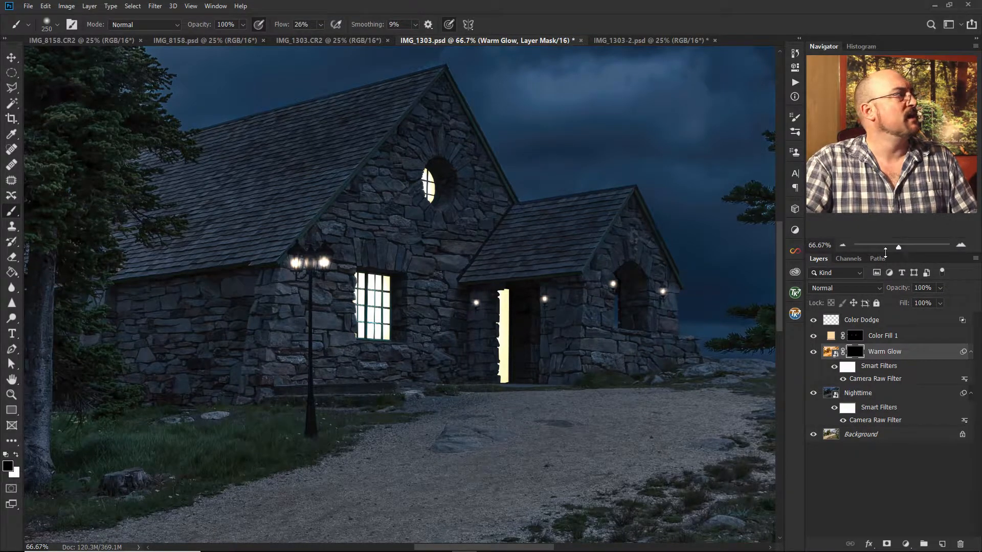
left_click(11, 87)
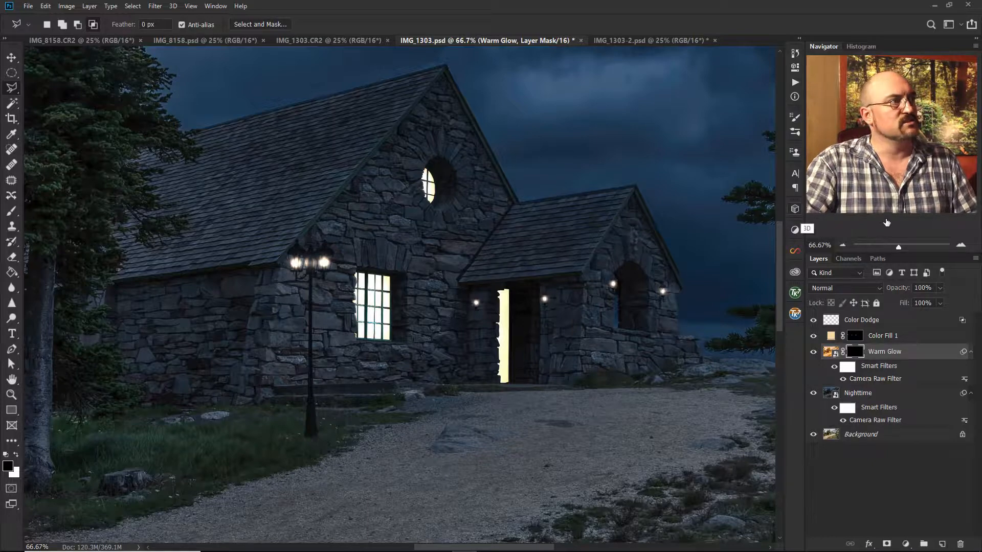
left_click(960, 245)
left_click(960, 245)
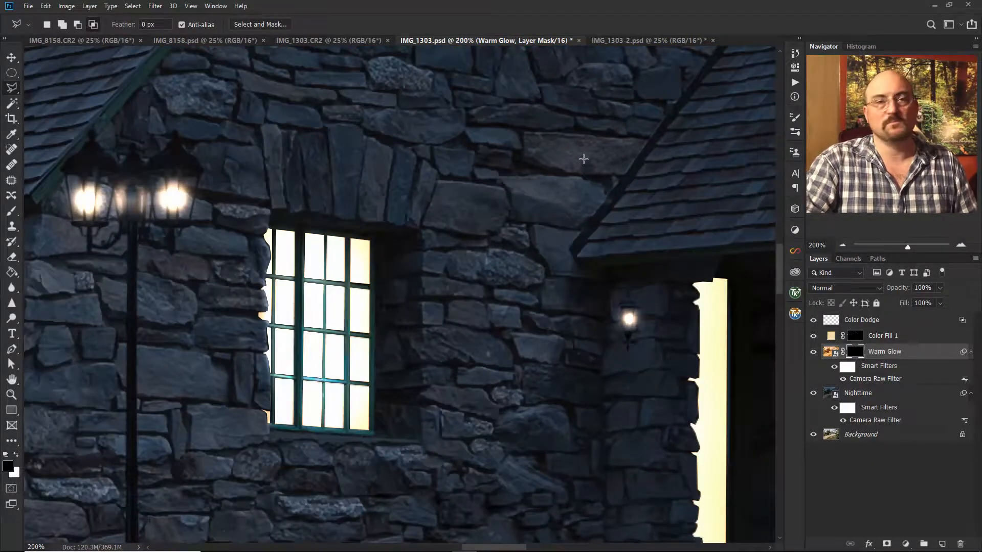
left_click_drag(570, 123, 516, 348)
left_click_drag(481, 182, 478, 277)
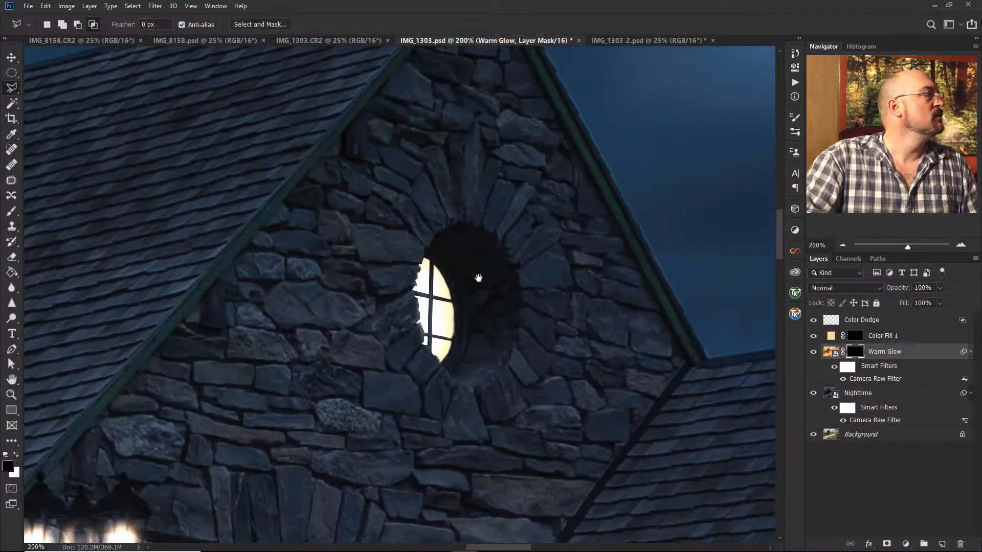
left_click(430, 260)
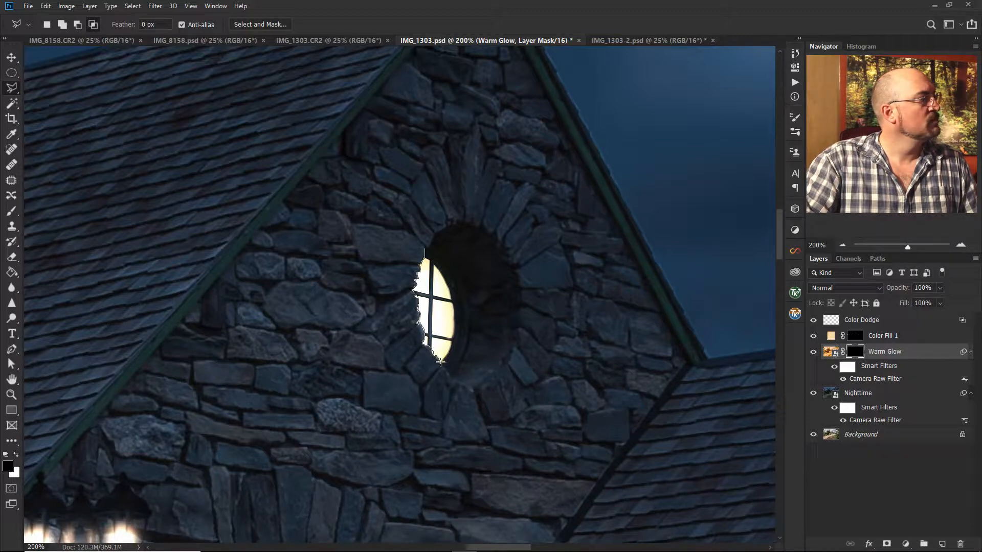
mouse_move(449, 373)
left_mouse_down()
mouse_move(476, 398)
mouse_move(487, 374)
left_mouse_up()
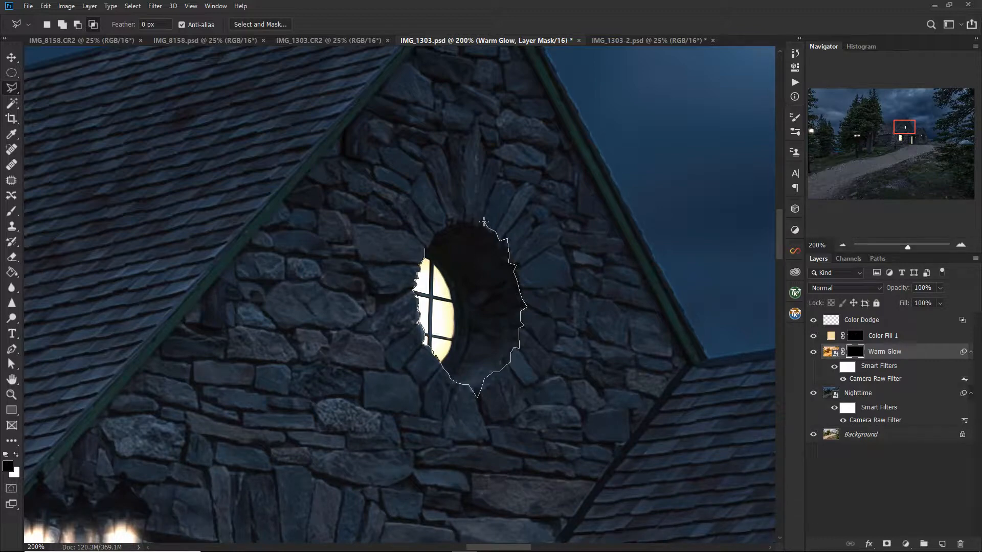
left_click(426, 249)
- Reveal the warm glow inside the round window selection by painting white on the mask with a soft 175 px brush, and deselect
key("b")
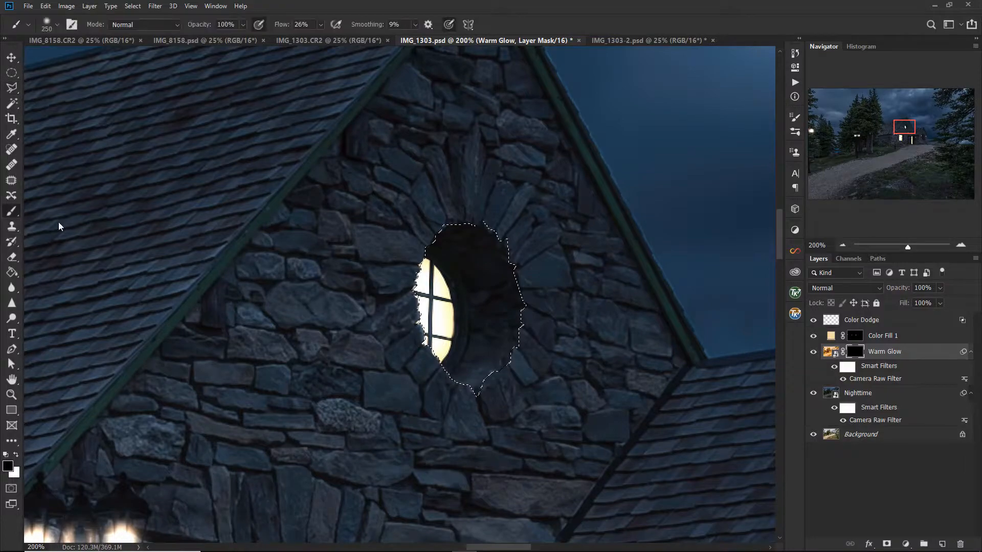
left_click(842, 245)
left_click(842, 245)
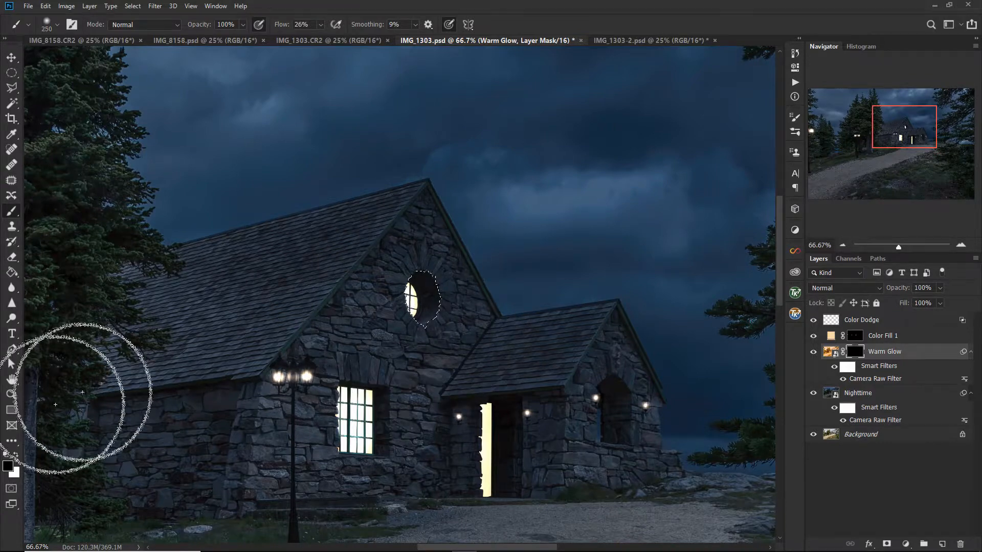
left_click(6, 455)
key("[")
key("[")
mouse_move(406, 298)
left_mouse_down()
mouse_move(429, 300)
mouse_move(412, 285)
mouse_move(438, 296)
mouse_move(421, 329)
mouse_move(406, 279)
mouse_move(445, 280)
left_mouse_up()
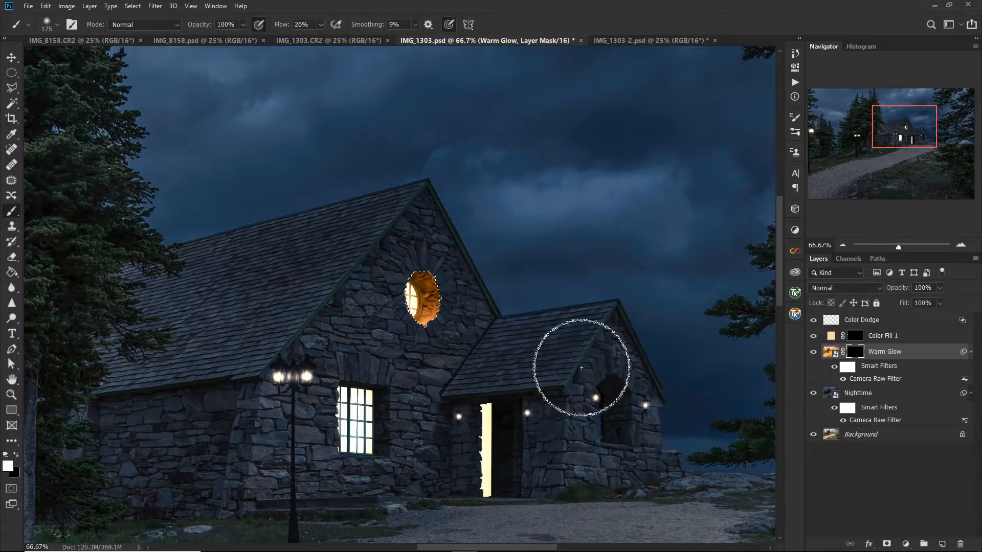
key("x")
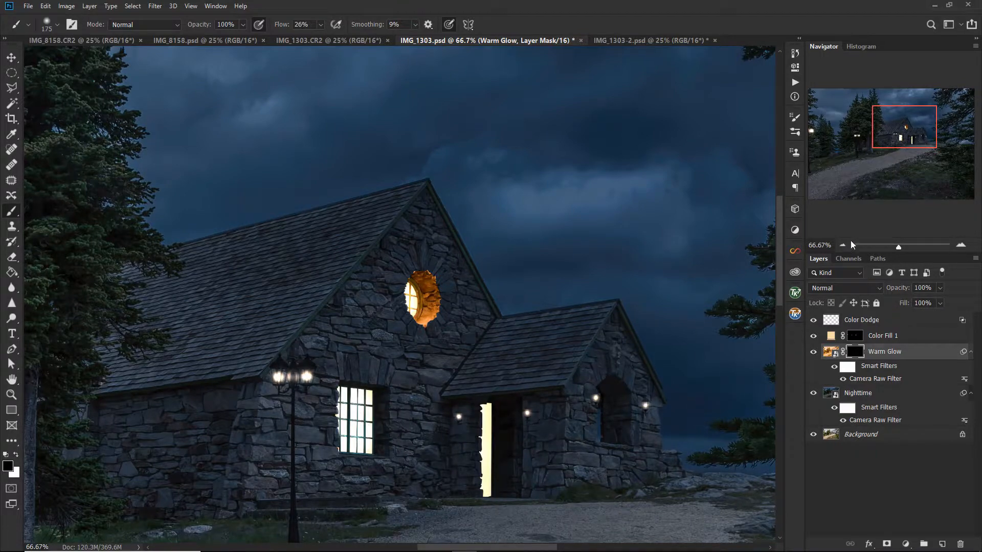
- Outline the rectangular window and its stone recess with the Polygonal Lasso, fill it with white on the Warm Glow mask, and deselect
left_click(962, 245)
left_click(962, 244)
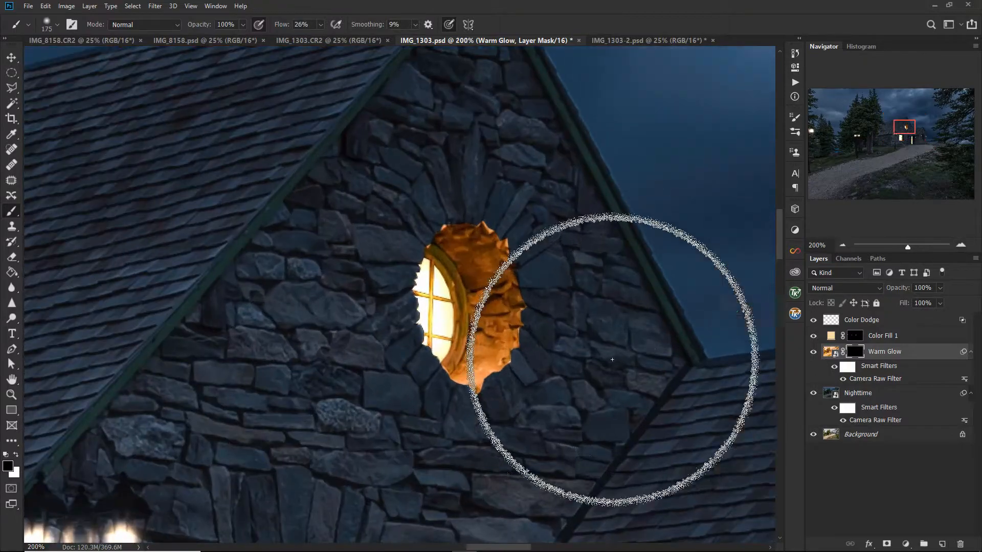
left_click_drag(566, 408, 652, 140)
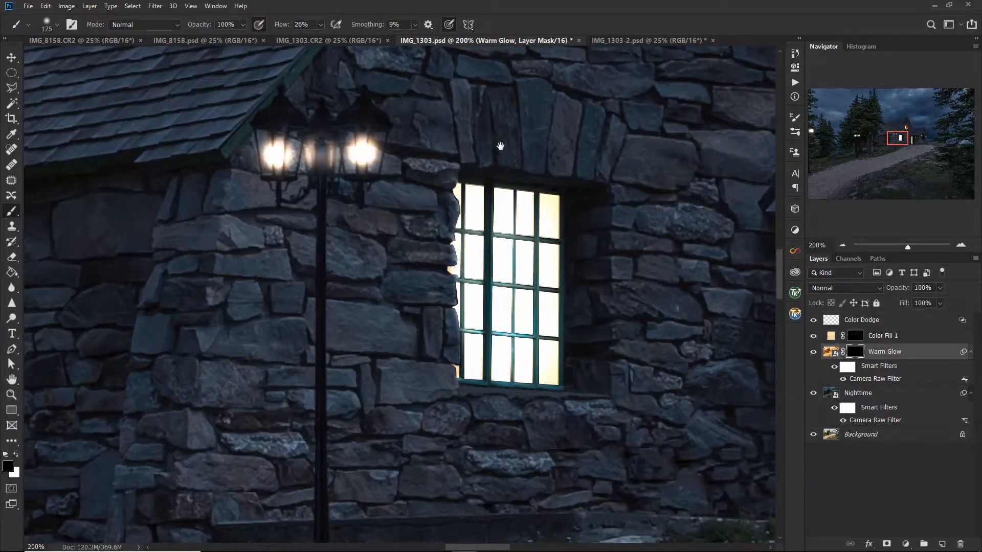
left_click(11, 90)
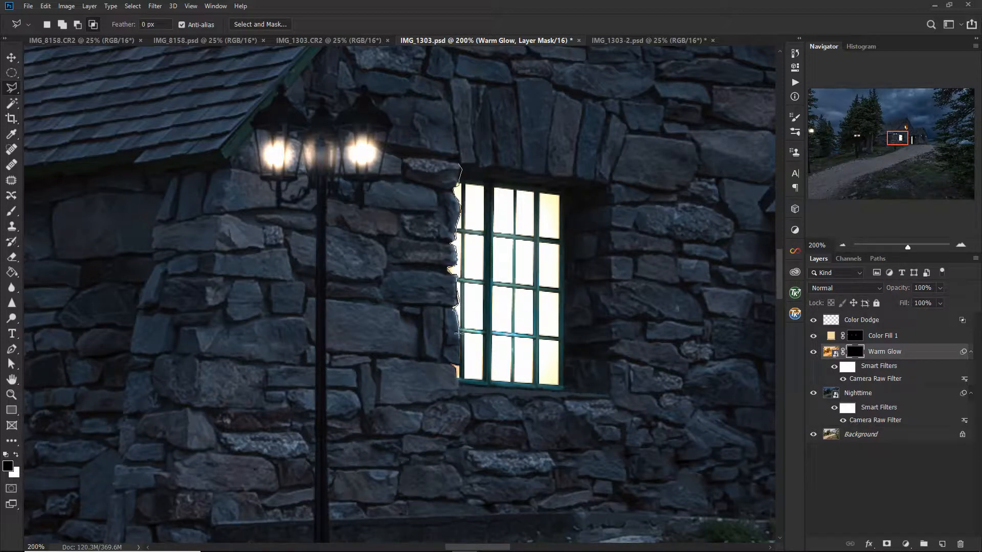
mouse_move(458, 379)
left_mouse_down()
mouse_move(609, 401)
mouse_move(617, 361)
left_mouse_up()
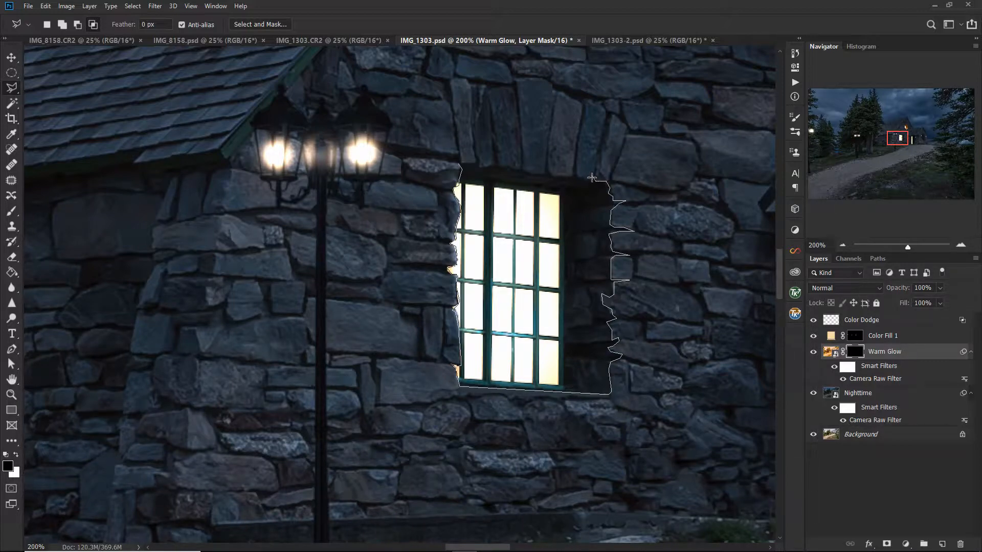
double_click(531, 173)
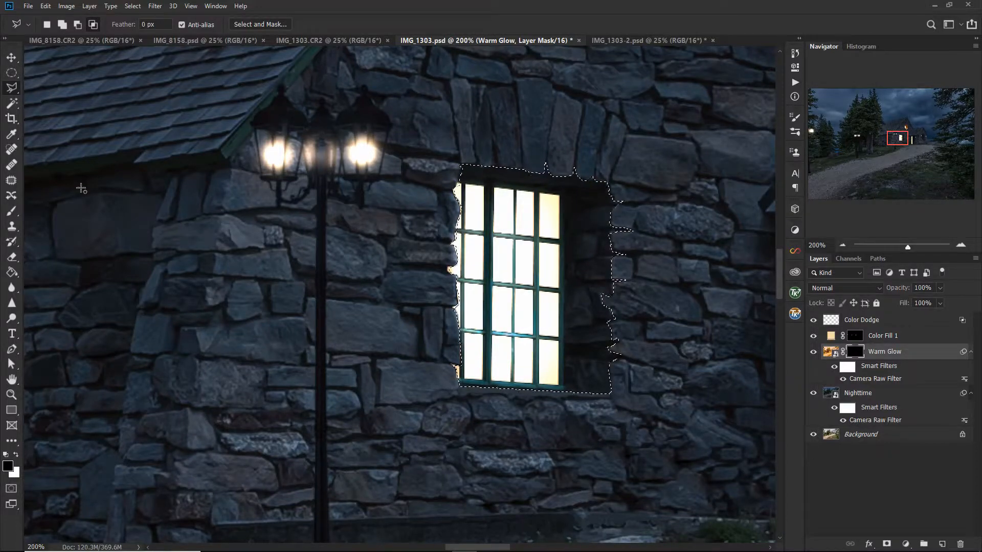
key("ctrl+BackSpace")
key("ctrl+d")
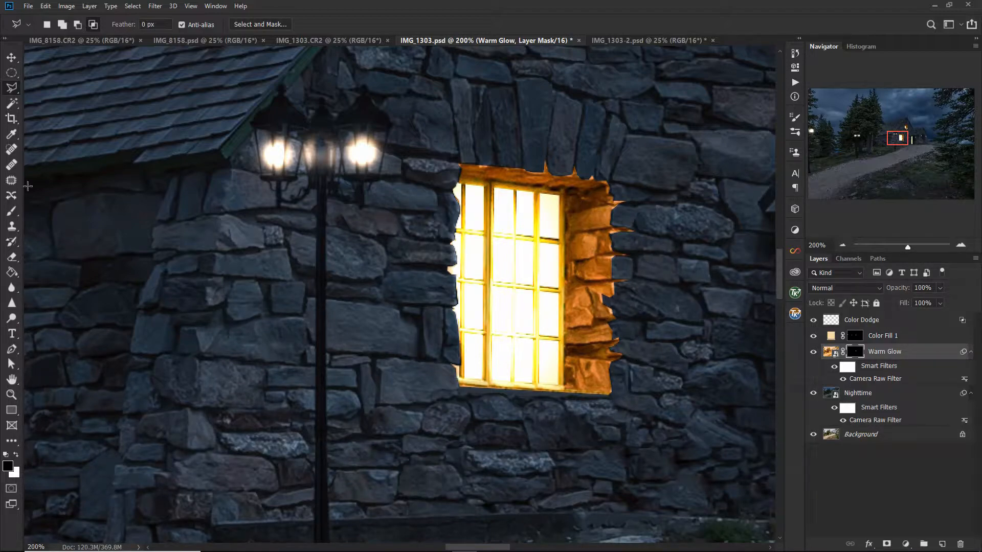
- Extend the warm light at the upper right edge of the rectangular window's recess with a white 20 px brush at 15% flow
left_click(11, 211)
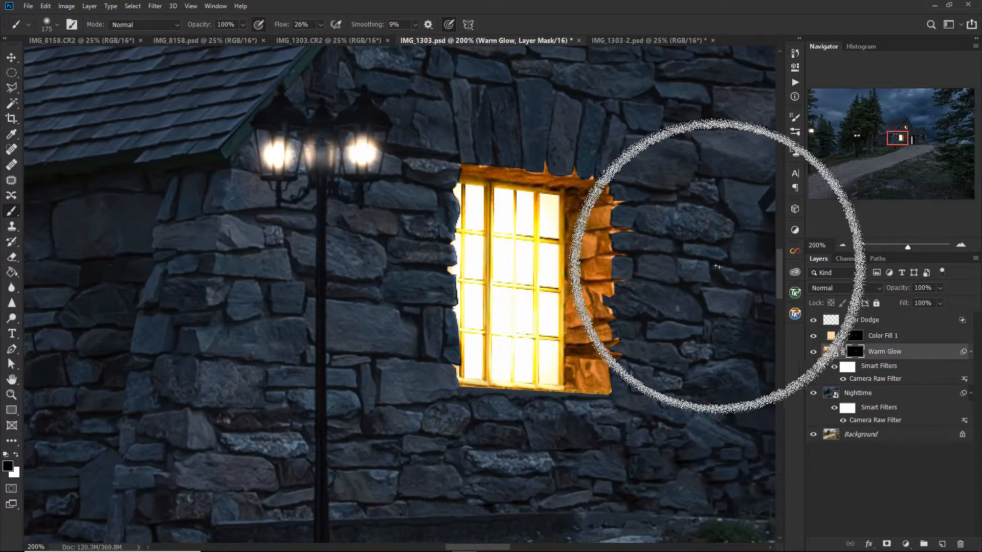
key("bracketleft")
key("bracketleft")
key("bracketleft")
key("bracketleft")
key("bracketleft")
key("bracketleft")
key("bracketleft")
key("bracketleft")
key("bracketleft")
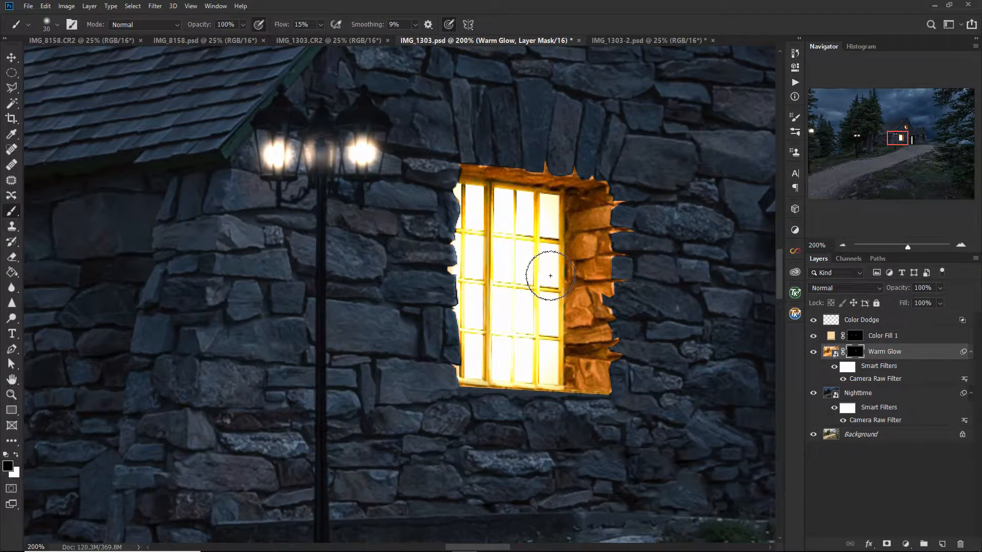
key("x")
key("bracketright")
key("bracketright")
key("bracketleft")
key("bracketleft")
key("bracketleft")
key("bracketleft")
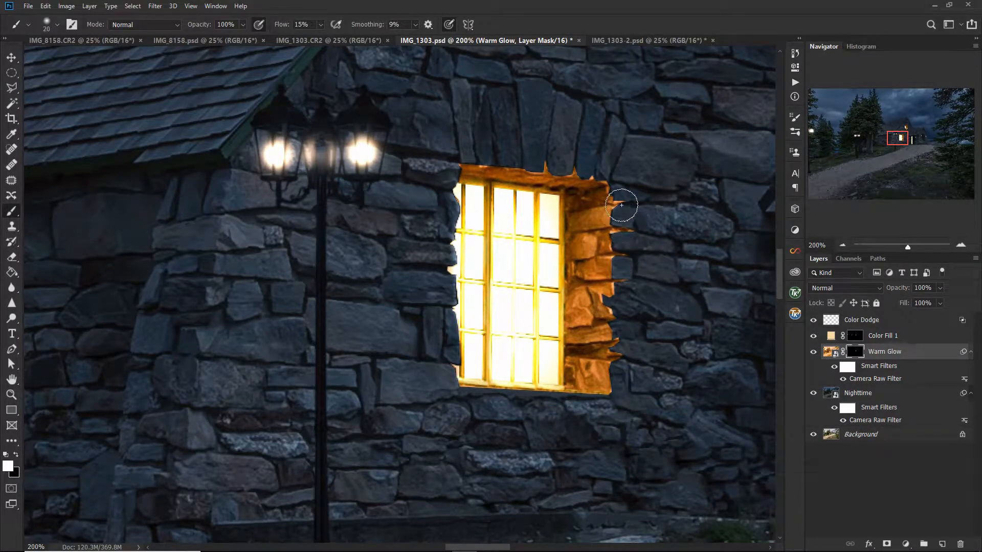
mouse_move(617, 201)
left_mouse_down()
mouse_move(609, 247)
mouse_move(619, 232)
mouse_move(608, 215)
mouse_move(632, 216)
left_mouse_up()
- Paint away the jagged glow along the top and right edges of the rectangular window's recess with a black 15 px brush
key("x")
key("bracketleft")
mouse_move(613, 209)
left_mouse_down()
mouse_move(618, 193)
mouse_move(632, 230)
mouse_move(620, 235)
mouse_move(634, 240)
left_mouse_up()
mouse_move(572, 164)
left_mouse_down()
mouse_move(542, 161)
mouse_move(560, 167)
left_mouse_up()
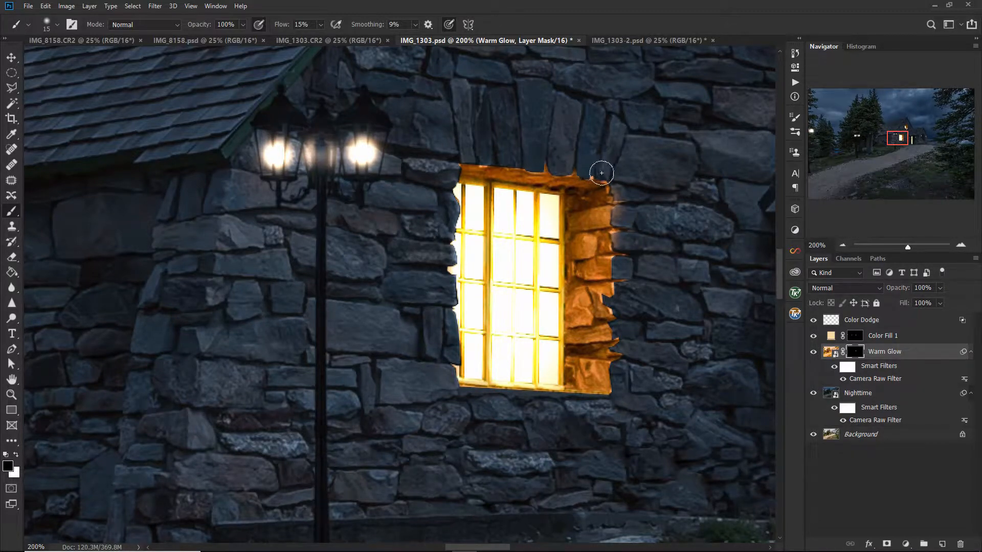
left_click_drag(623, 277, 626, 257)
mouse_move(622, 354)
left_mouse_down()
mouse_move(603, 329)
mouse_move(618, 322)
mouse_move(602, 287)
mouse_move(616, 299)
mouse_move(609, 258)
mouse_move(613, 282)
mouse_move(611, 255)
mouse_move(624, 255)
mouse_move(607, 238)
mouse_move(632, 230)
mouse_move(612, 224)
mouse_move(614, 185)
left_mouse_up()
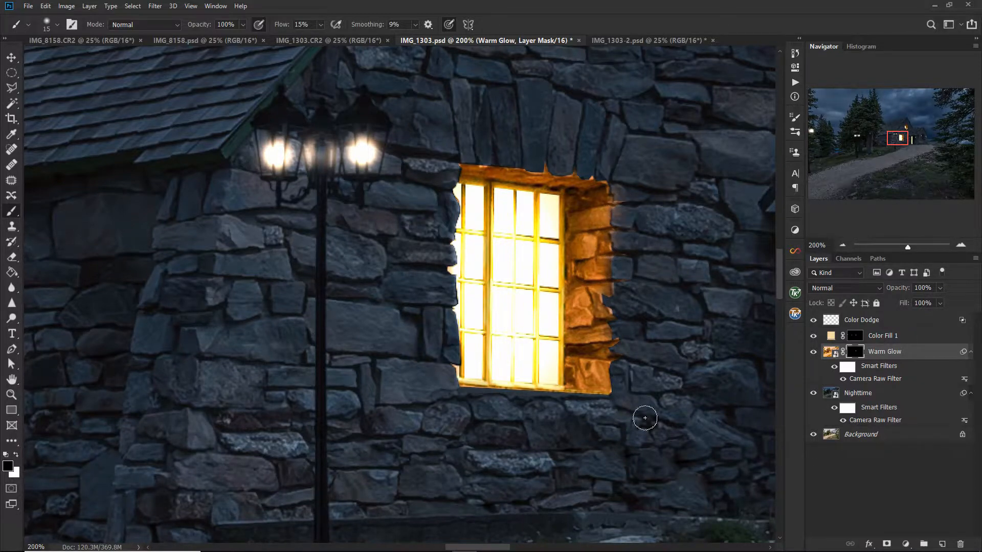
- Clean the glow's lower right corner at the rectangular window in black and restore the recess stones there in white
left_click_drag(611, 367, 614, 393)
key("x")
mouse_move(611, 376)
left_mouse_down()
mouse_move(609, 388)
mouse_move(602, 353)
left_mouse_up()
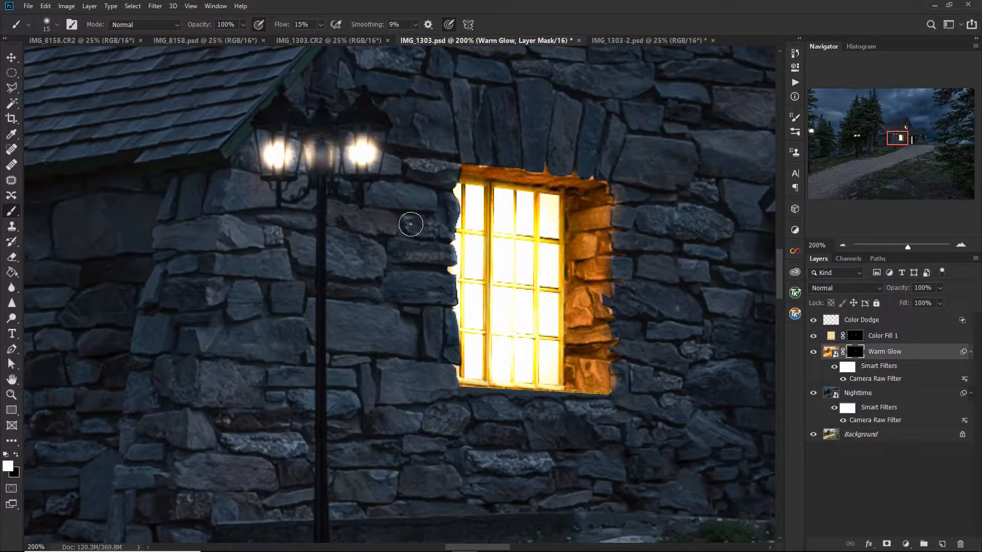
- Load the Color Fill 1 layer mask as a selection while keeping the Warm Glow mask targeted for the doorway
left_click(843, 244)
left_click(842, 245)
left_click(843, 245)
left_click(843, 244)
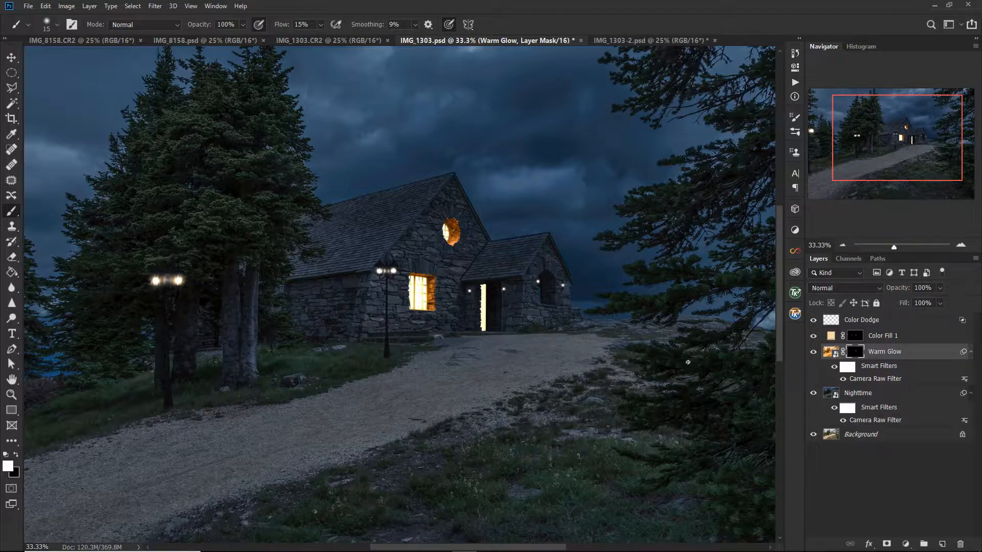
left_click(963, 246)
left_click(963, 246)
left_click(963, 246)
left_click(962, 244)
left_click(962, 242)
left_click_drag(900, 141, 910, 141)
left_click_drag(721, 223, 486, 208)
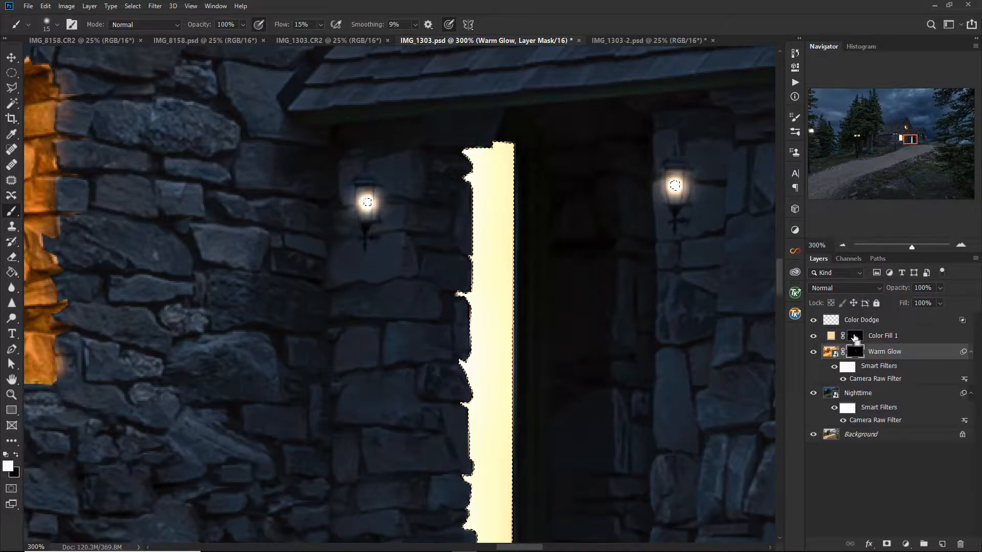
left_click(843, 246)
left_click(842, 245)
left_click(843, 245)
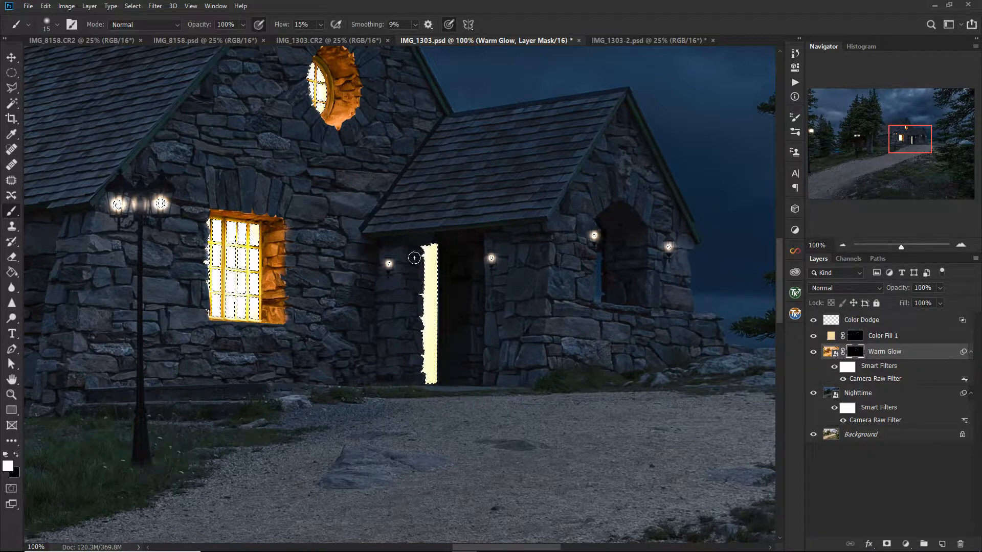
- Intersect the loaded selection with a Polygonal Lasso outline around the lit doorway strip to keep only the doorway selected
left_click(12, 88)
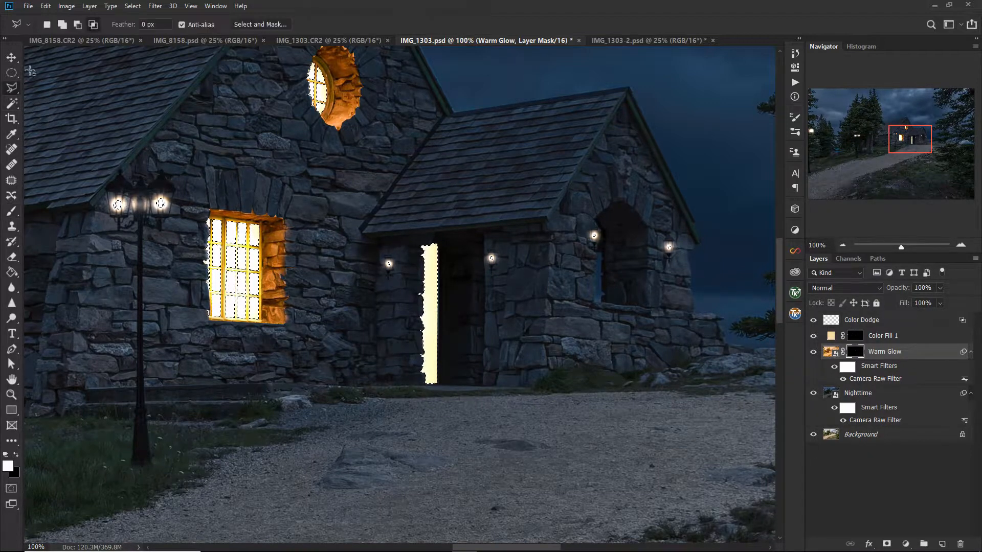
left_click(413, 250)
left_click(423, 237)
left_click(450, 240)
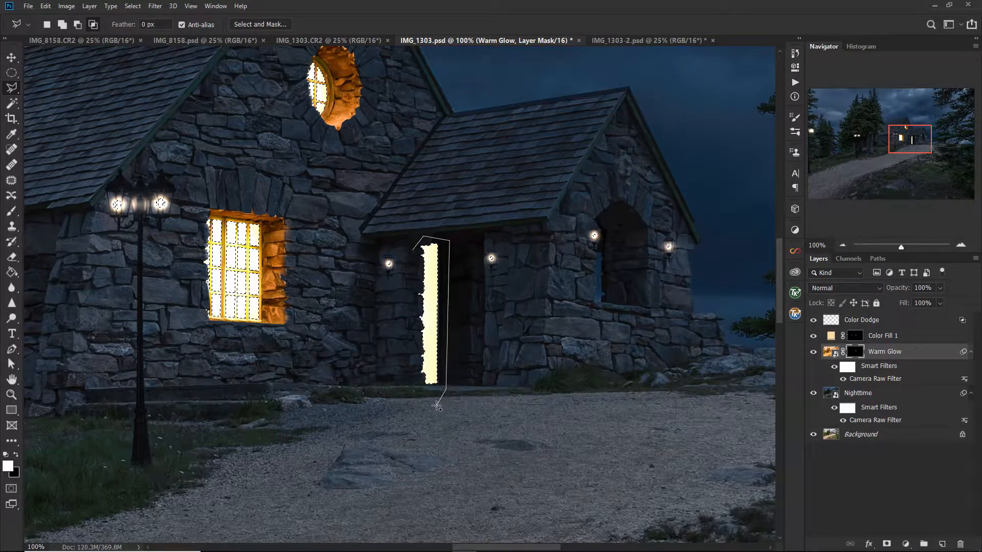
left_click(420, 392)
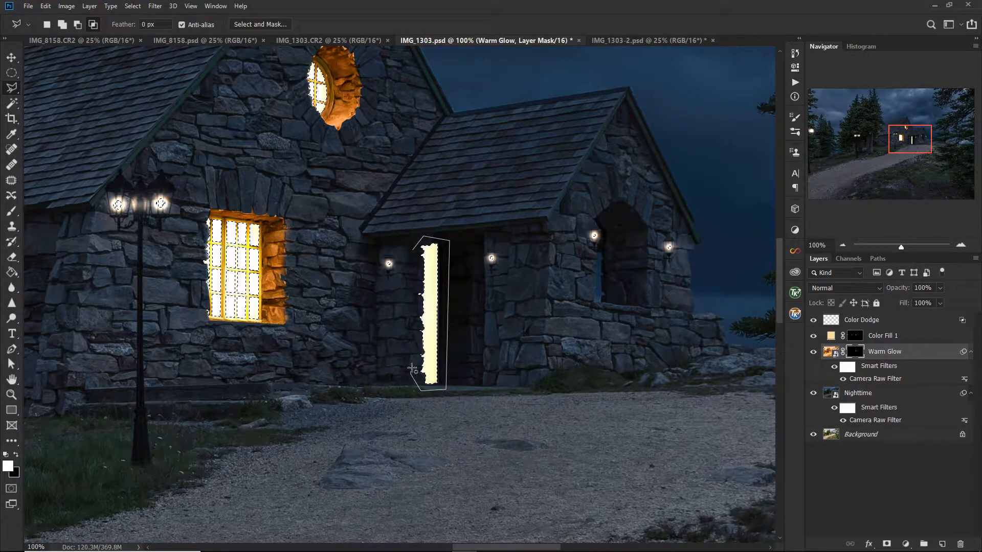
left_click(414, 251)
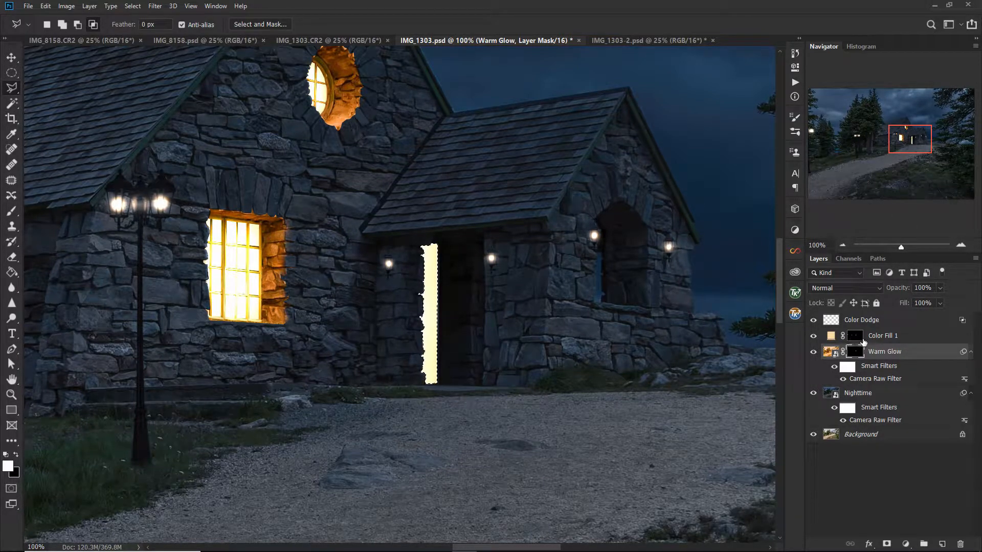
- Hide the Nighttime layer and start an added Polygonal Lasso outline along the porch ceiling beneath the eave above the doorway
left_click(961, 245)
left_click(961, 245)
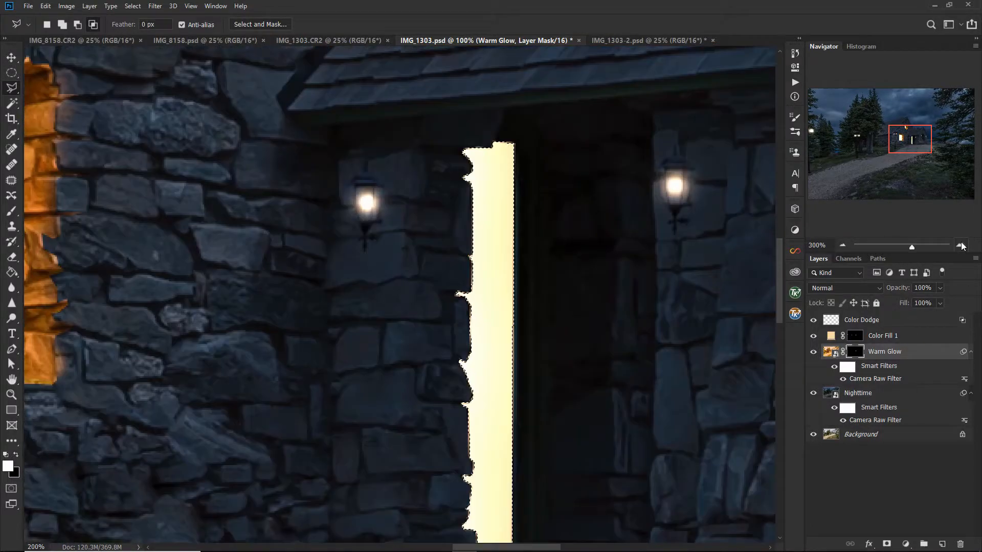
left_click(961, 245)
left_click_drag(629, 258, 565, 415)
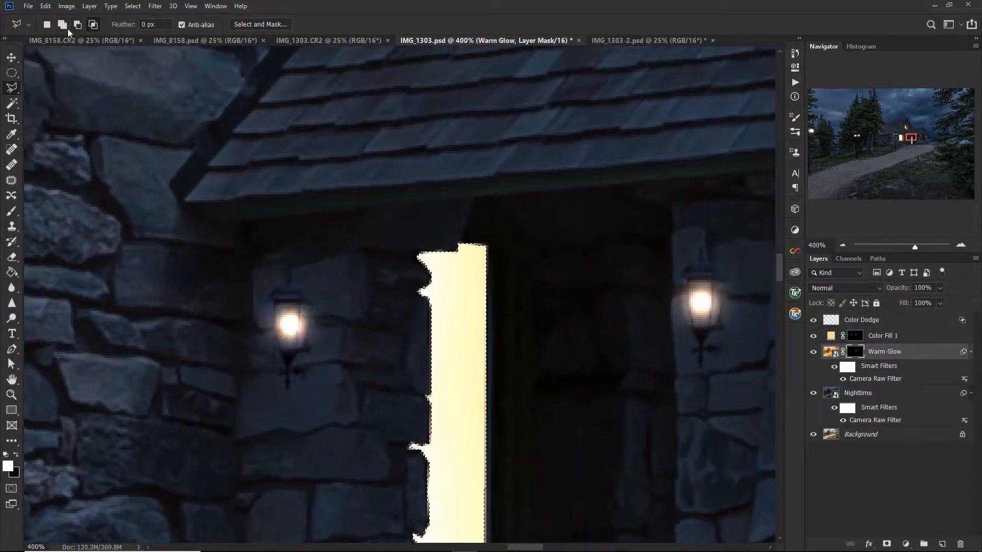
left_click_drag(449, 224, 438, 311)
left_click(812, 393)
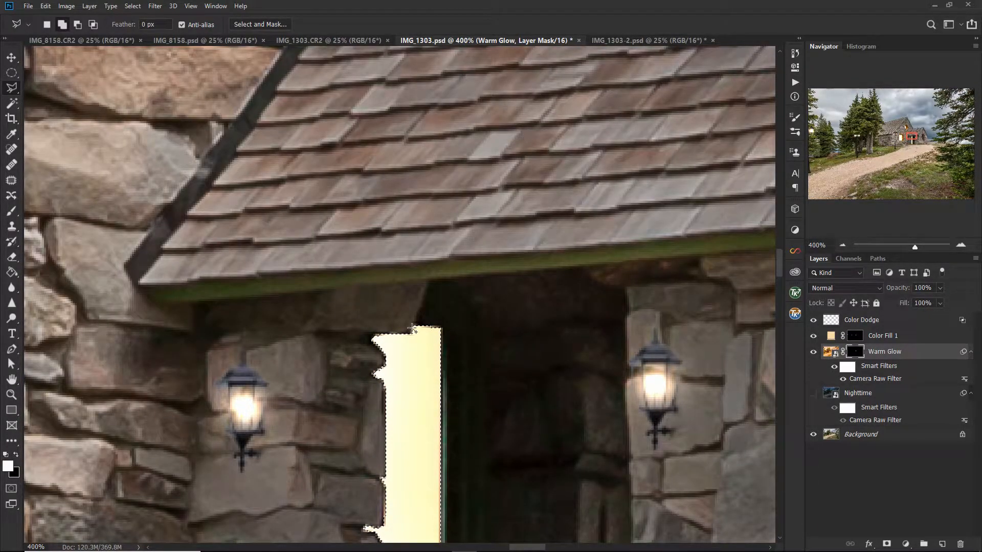
left_click(413, 326)
left_click(429, 279)
left_click(570, 264)
mouse_move(600, 297)
left_mouse_down()
mouse_move(516, 99)
mouse_move(598, 2)
mouse_move(553, 1)
mouse_move(568, 185)
mouse_move(566, 175)
left_mouse_up()
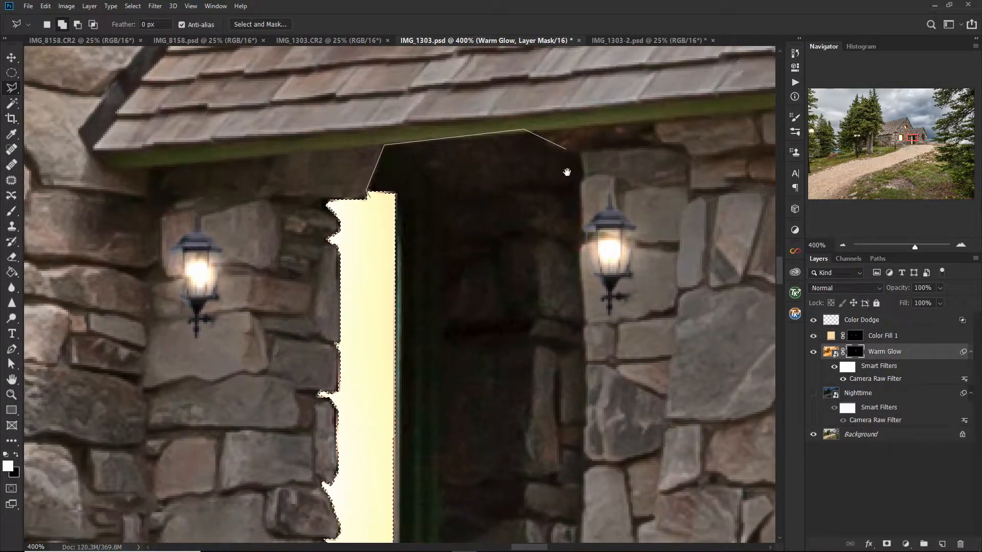
left_click(653, 122)
left_click(661, 145)
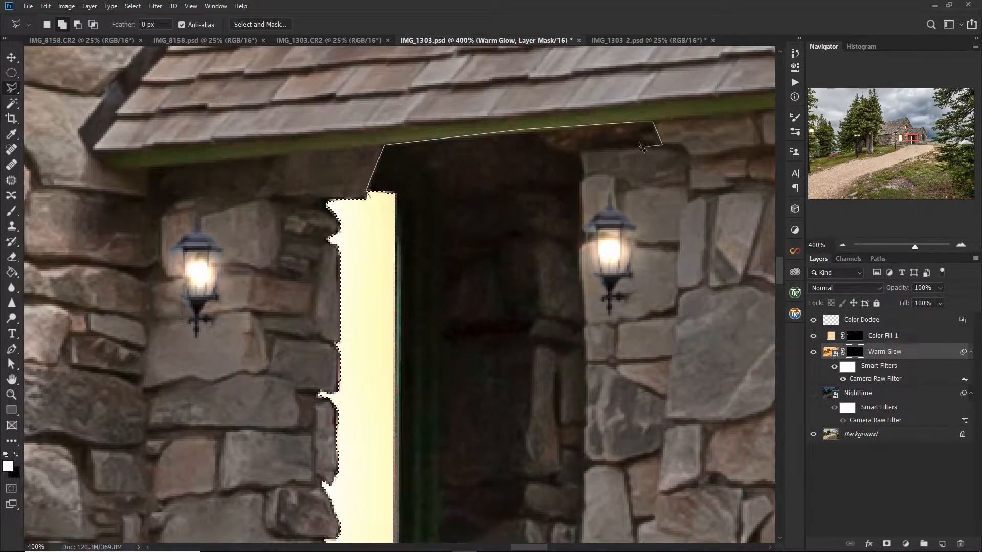
- Continue the lasso outline down the uneven stone edge on the doorway's right side, following the individual stones
left_click(576, 151)
left_click(538, 204)
left_click(544, 237)
left_click(533, 253)
left_click(542, 276)
left_click(537, 321)
left_click(528, 338)
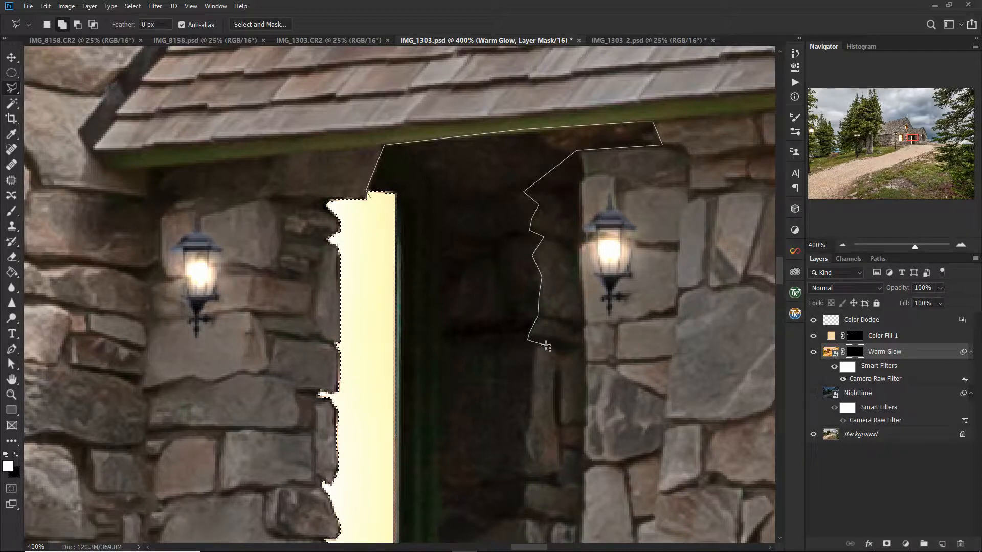
left_click(532, 407)
left_click(525, 448)
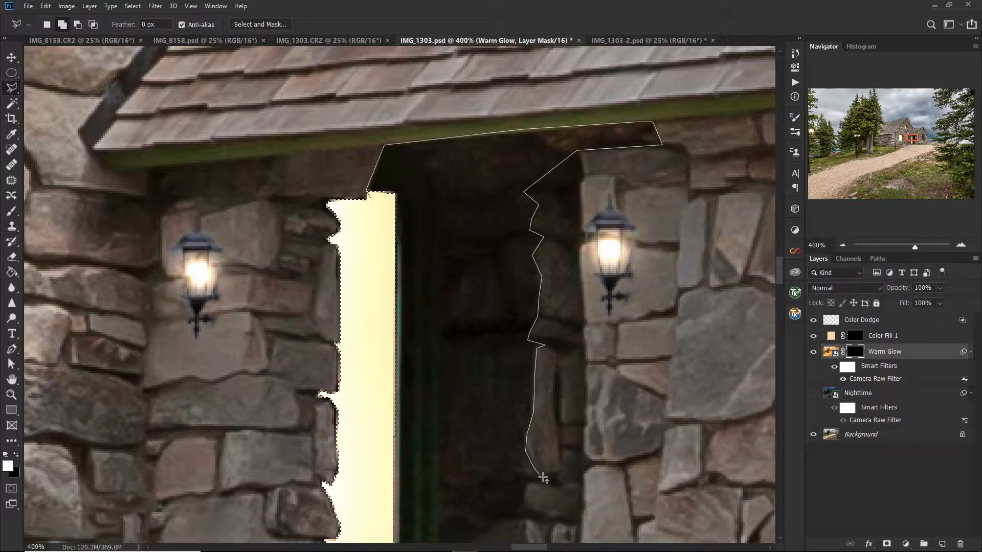
left_click(558, 478)
left_click(531, 481)
left_click(522, 494)
left_click(520, 516)
- Trace the remaining stones down to the threshold and close the outline through the lit strip to select the whole doorway
left_click_drag(525, 518, 520, 343)
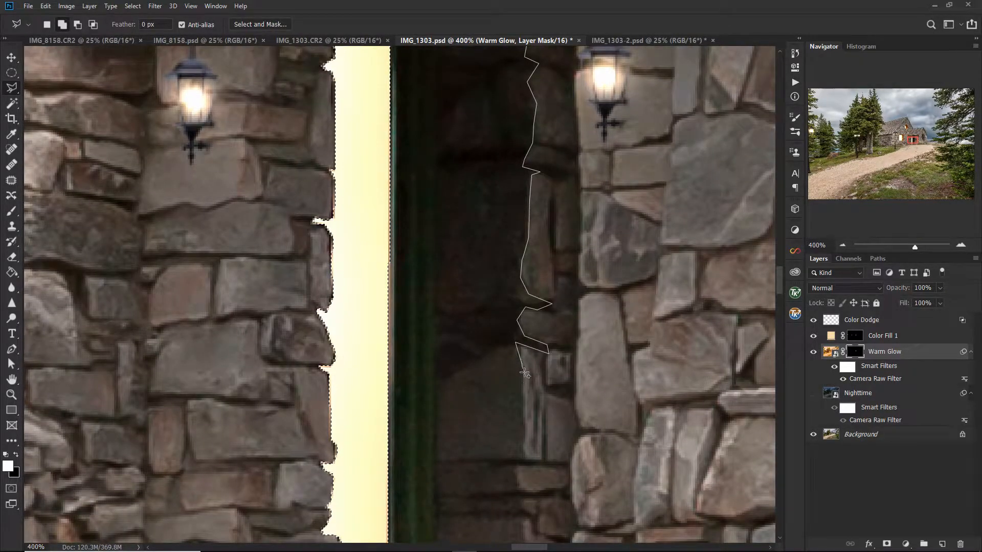
left_click(517, 469)
left_click_drag(520, 489, 510, 313)
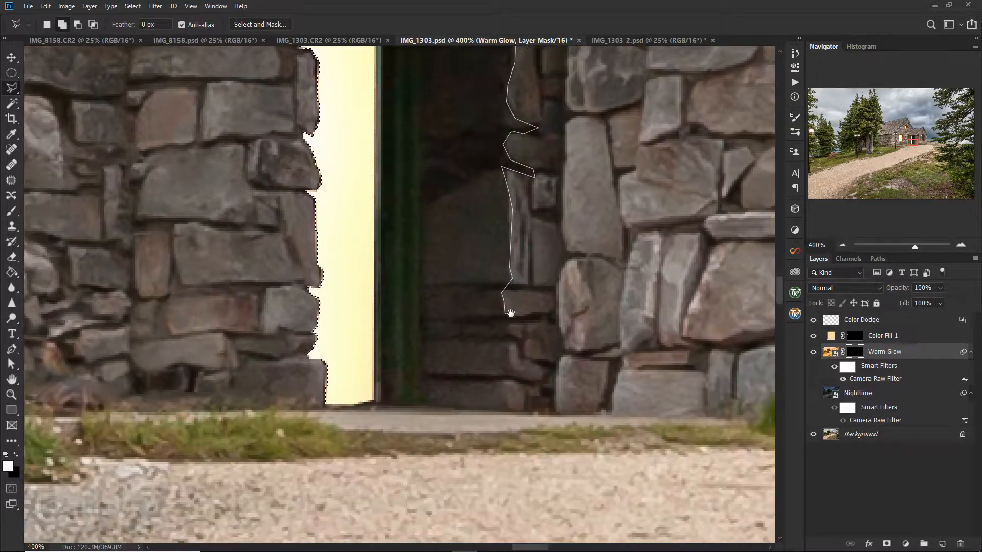
left_click(517, 317)
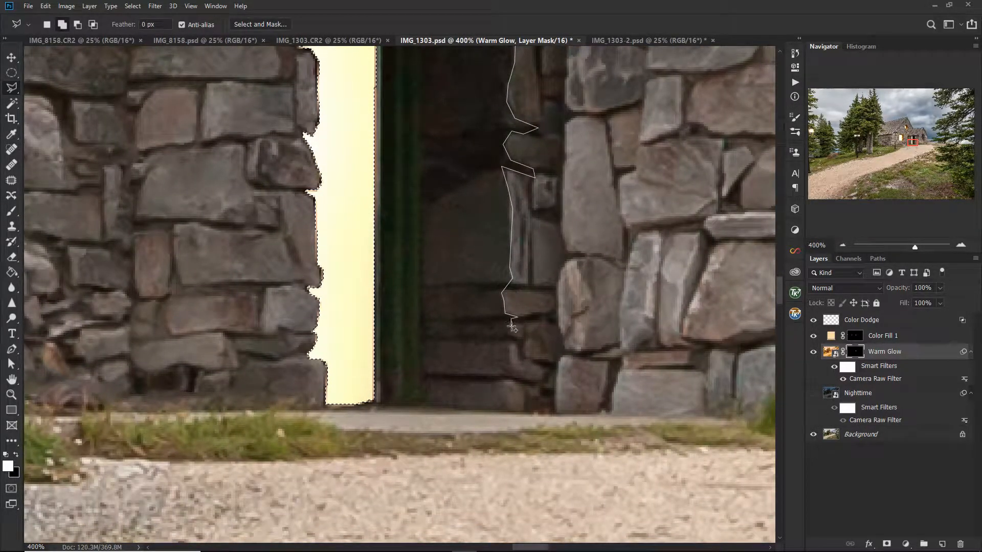
left_click(508, 346)
left_click(516, 413)
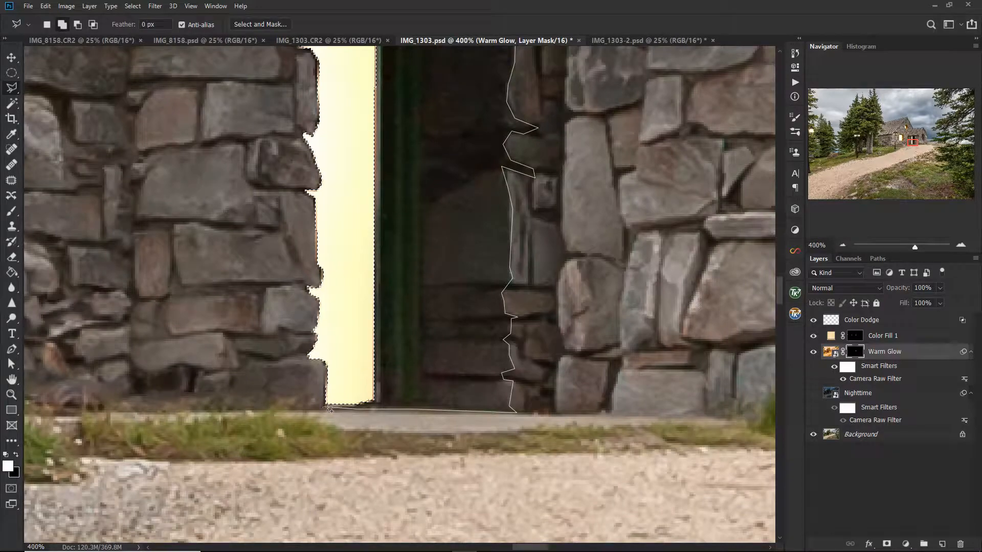
scroll(340, 136, "up", 10)
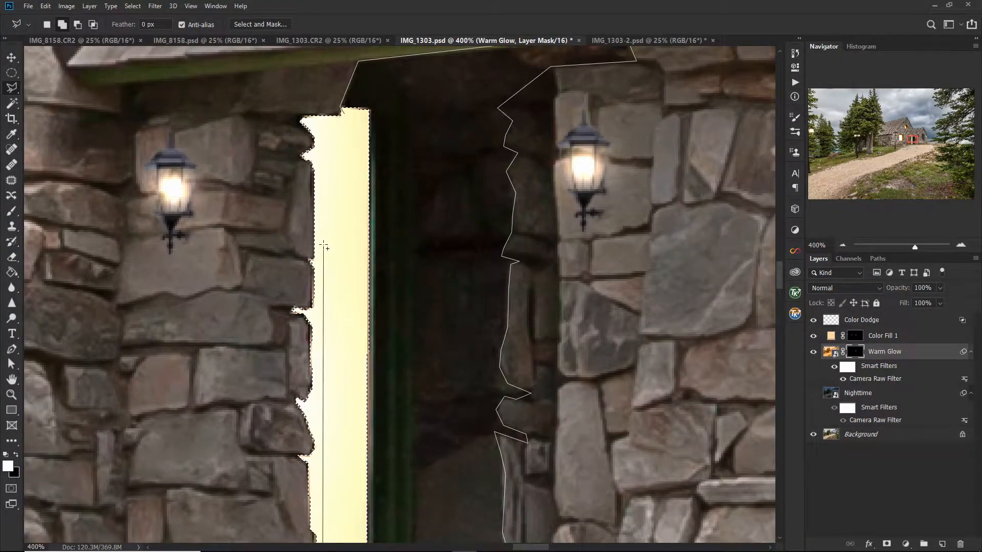
double_click(332, 241)
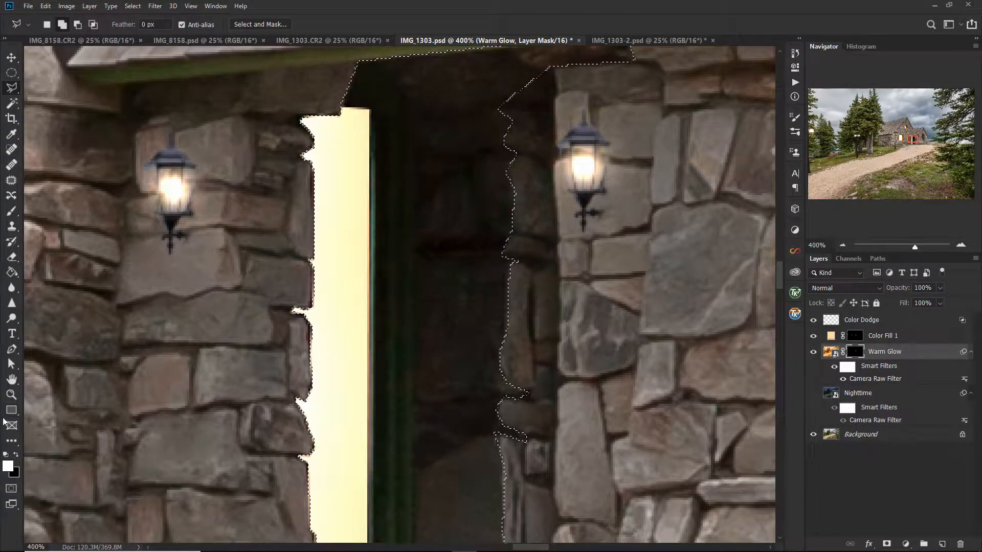
- Fill the doorway selection with white on the Warm Glow mask, show the Nighttime layer again, and deselect
left_click(15, 455)
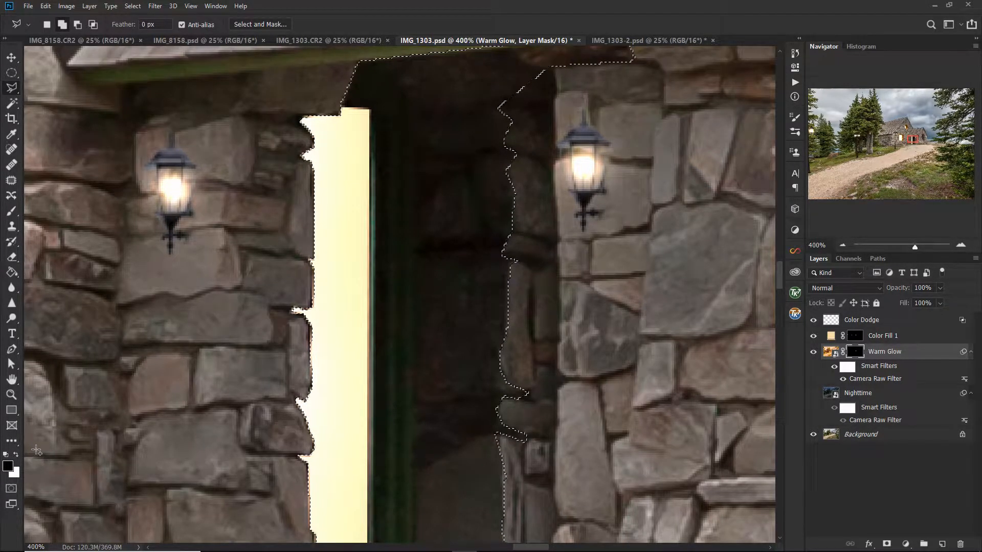
key("ctrl+BackSpace")
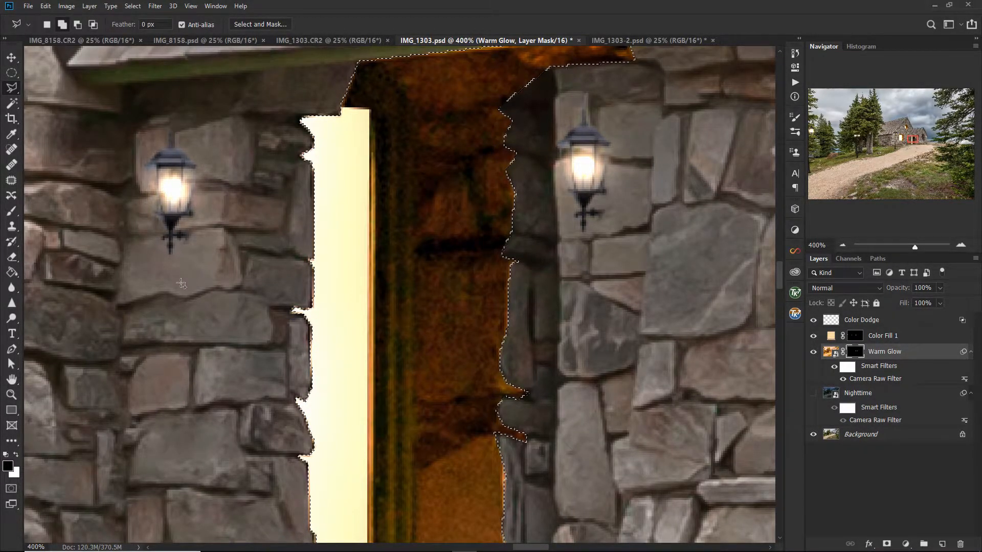
left_click(812, 392)
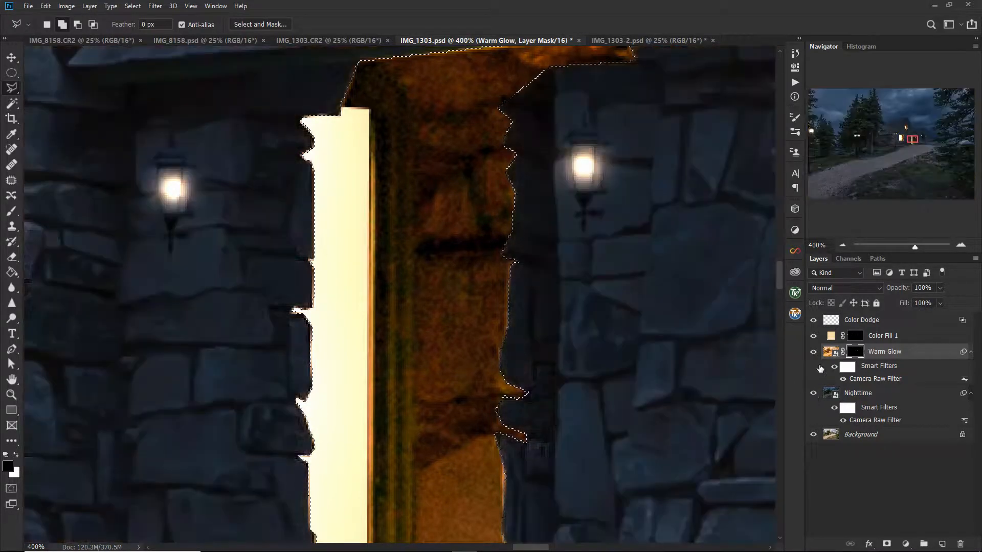
left_click(843, 245)
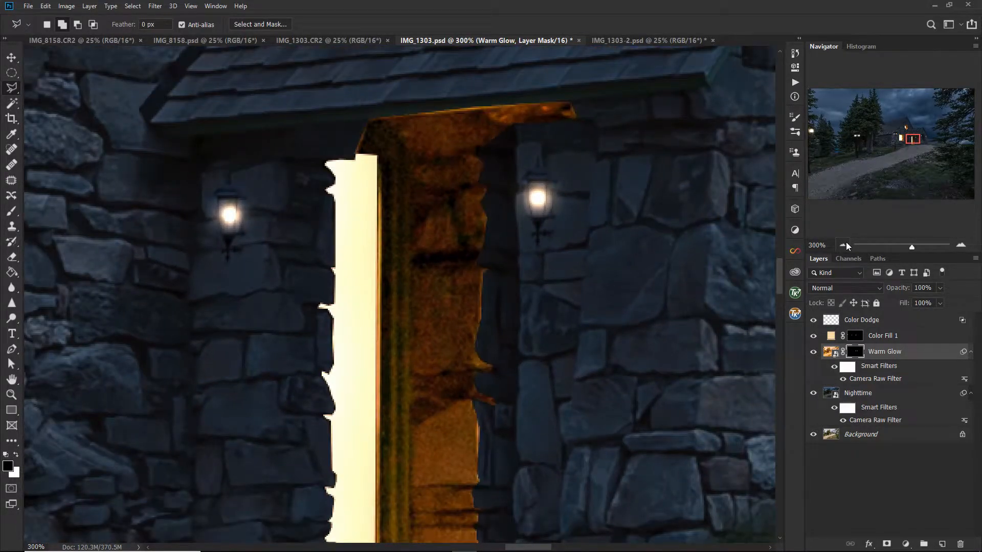
left_click(842, 245)
left_click(842, 244)
left_click_drag(601, 273, 575, 327)
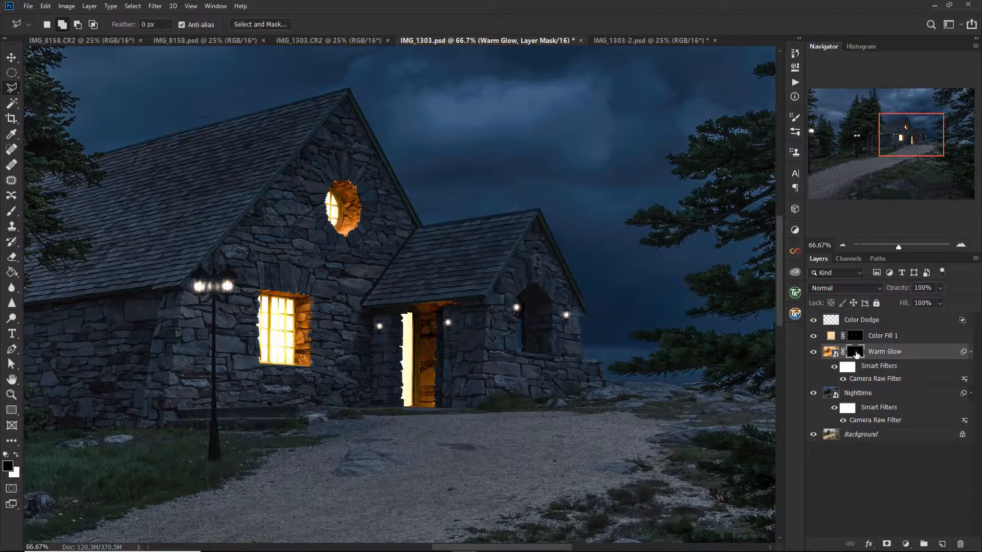
- Paint away the jagged glow along the doorway's right stone edge with a black 15 px brush at 15% flow
left_click(9, 209)
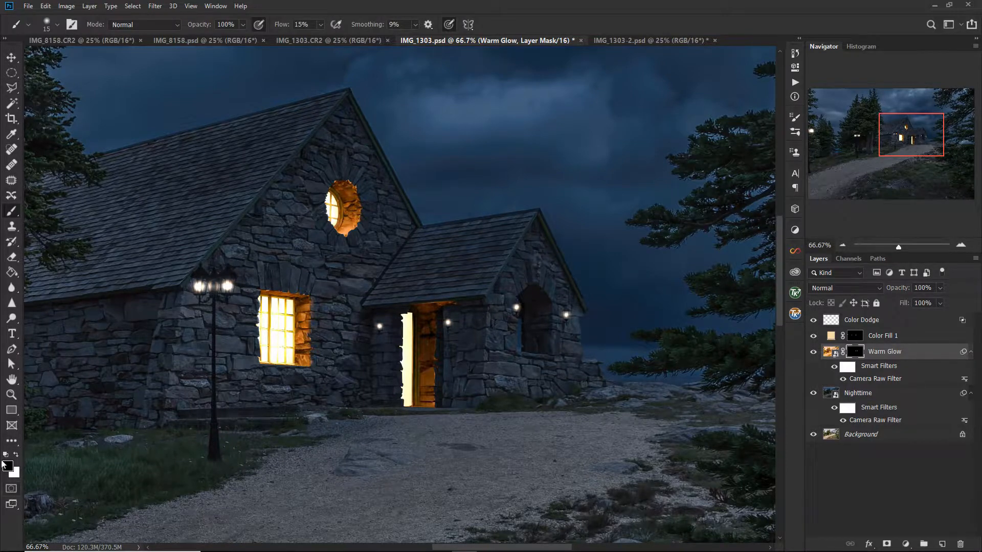
key("x")
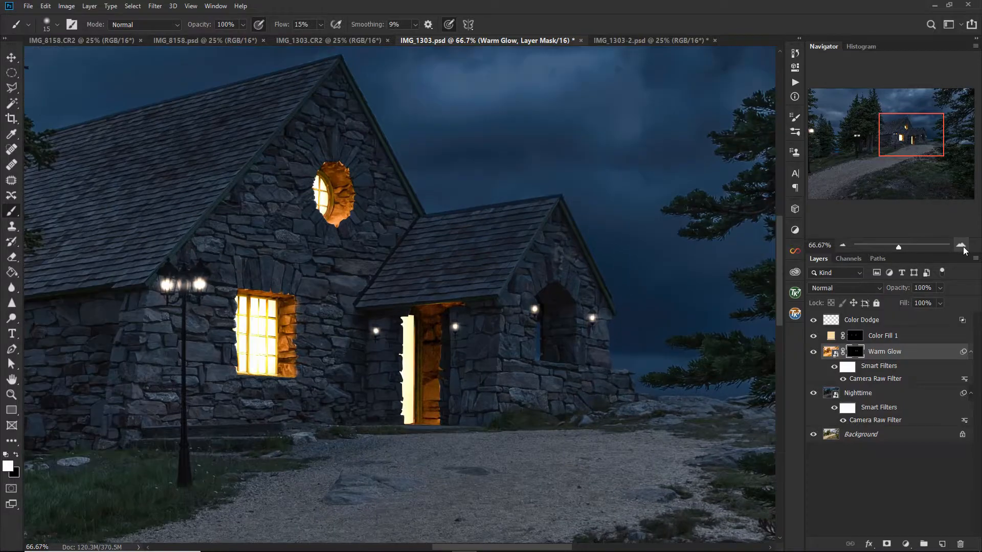
left_click(961, 245)
left_click(961, 246)
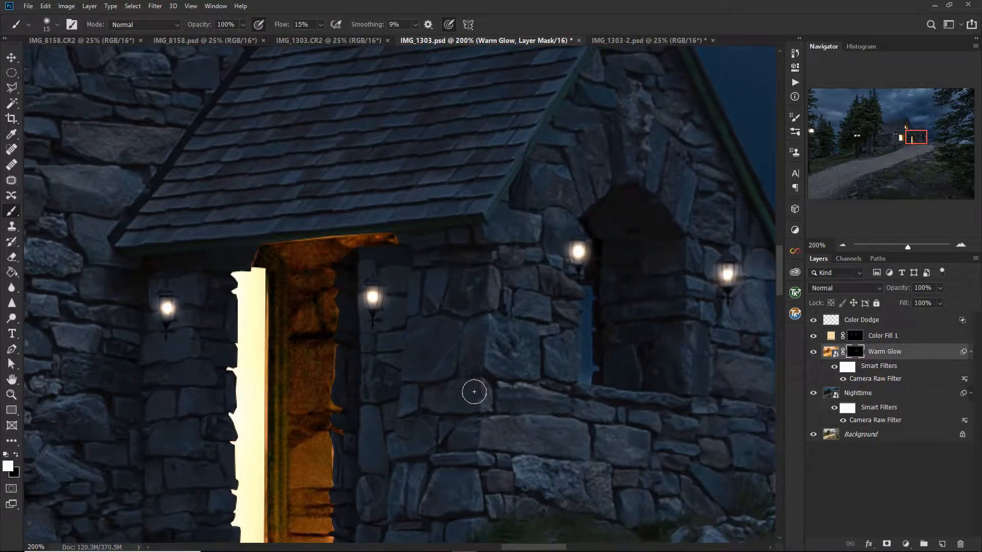
key("x")
mouse_move(340, 339)
left_mouse_down()
mouse_move(331, 406)
mouse_move(344, 430)
mouse_move(334, 480)
left_mouse_up()
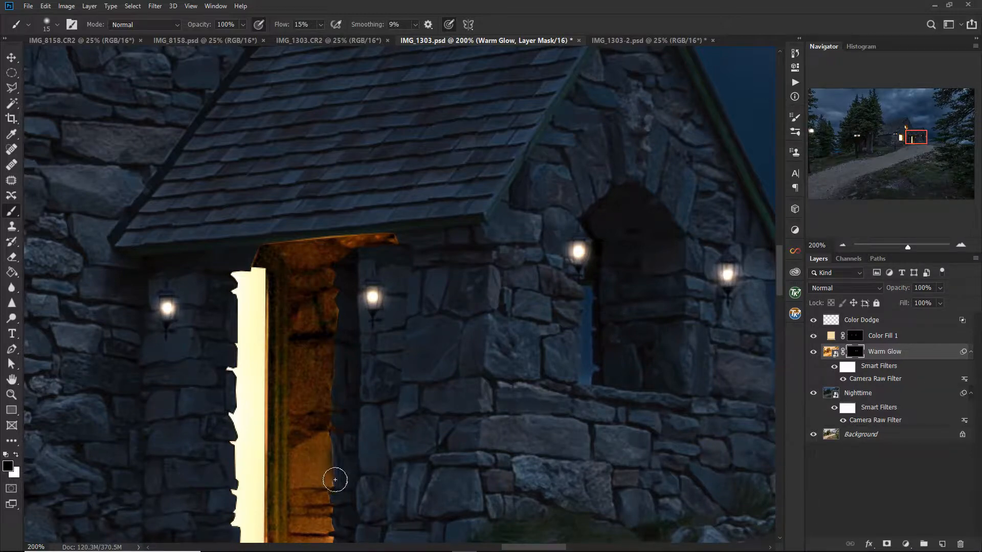
left_click_drag(361, 437, 389, 278)
mouse_move(368, 327)
left_mouse_down()
mouse_move(359, 335)
mouse_move(366, 388)
mouse_move(300, 401)
left_mouse_up()
- Remove the glow spilling onto the eave above the doorway in black, reducing the brush to 4 px
left_click_drag(478, 210, 438, 383)
left_click_drag(468, 294, 464, 301)
left_click(398, 260)
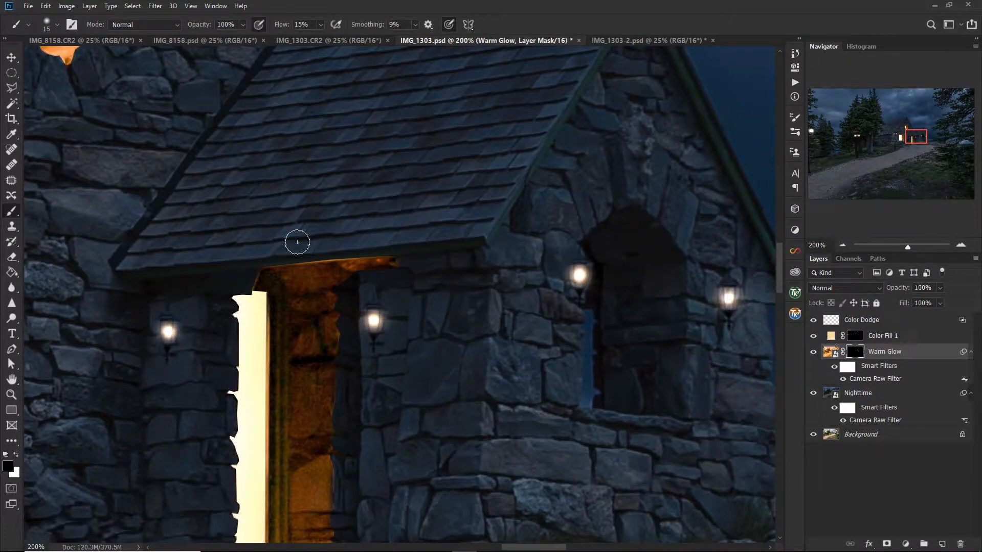
key("bracketleft")
key("bracketleft")
key("bracketleft")
key("bracketleft")
key("bracketleft")
key("bracketleft")
key("bracketleft")
key("bracketleft")
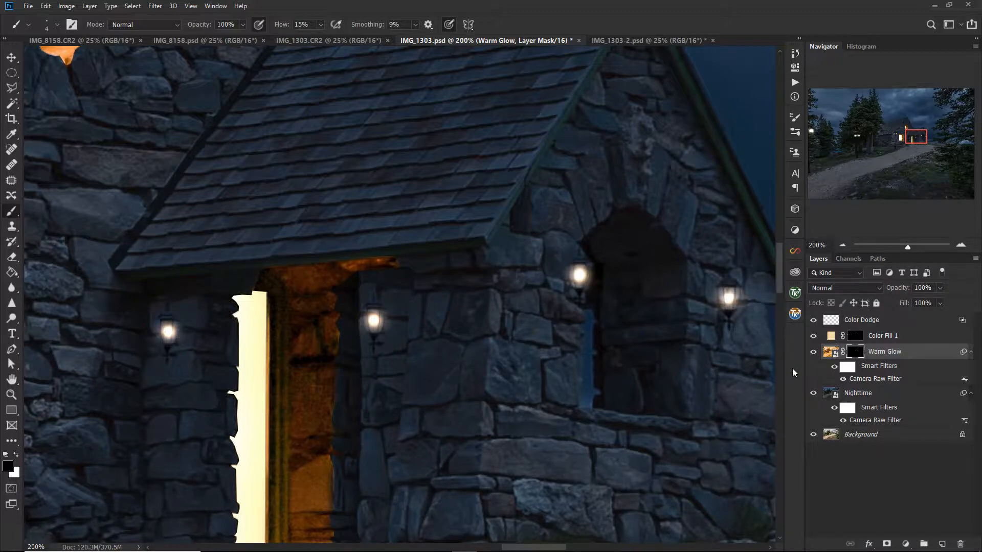
- Hide the Nighttime layer and select the inner stonework of the porch's arched window recess with the Polygonal Lasso
left_click(813, 393)
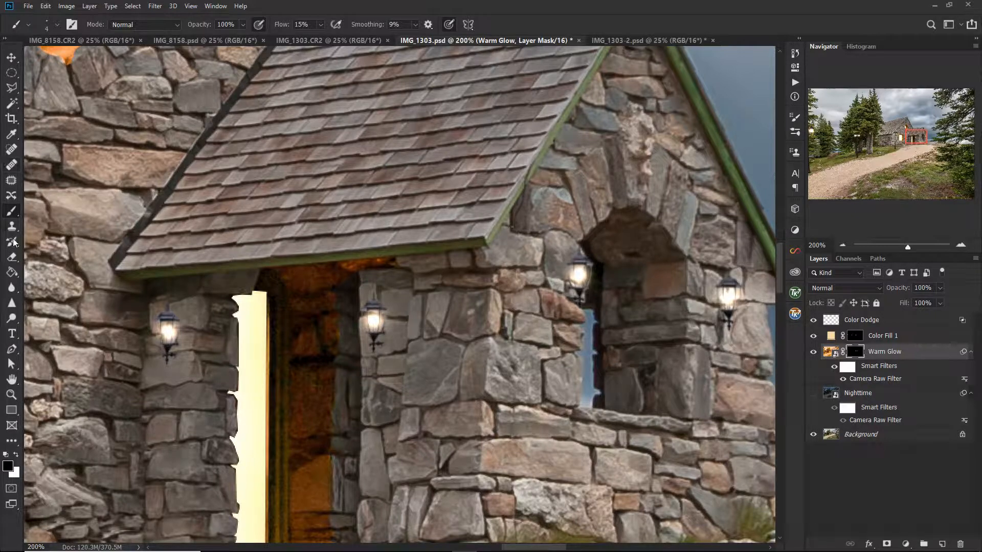
left_click(11, 91)
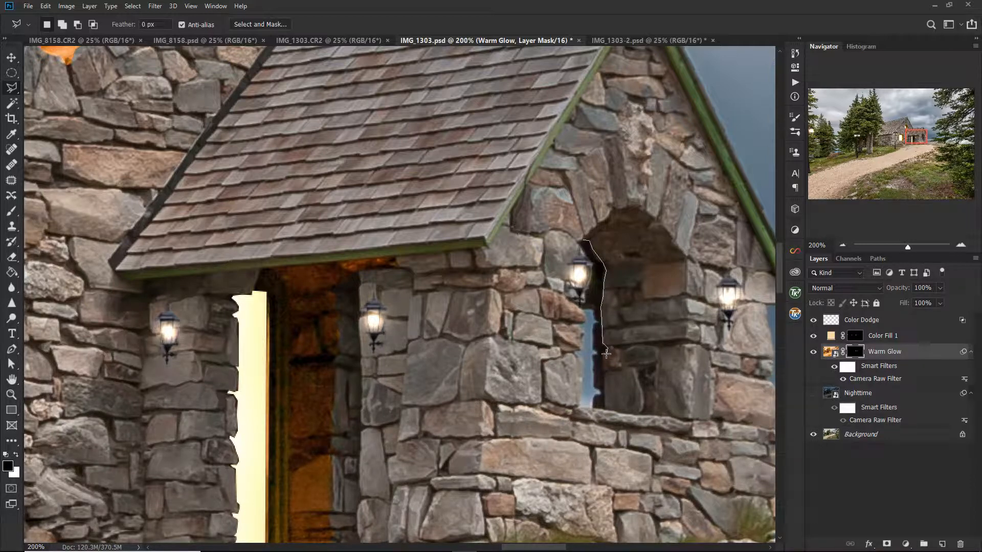
left_click(602, 370)
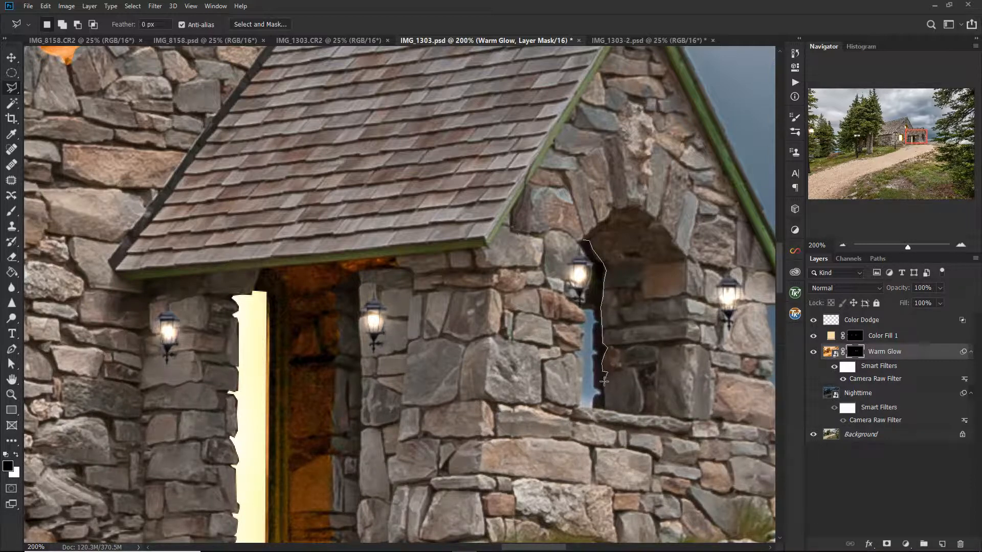
left_click(605, 408)
left_click(699, 346)
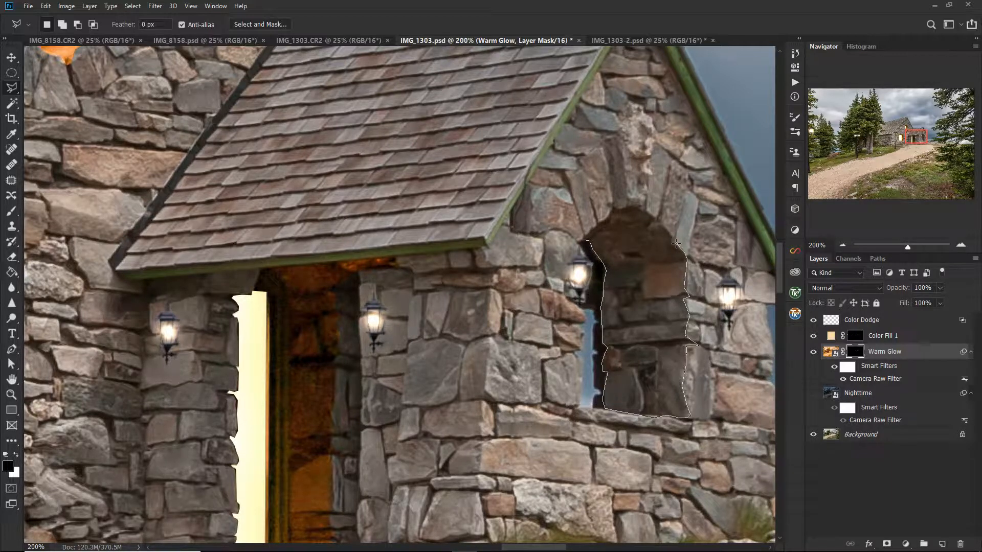
left_click(655, 217)
left_click(632, 207)
left_click(586, 240)
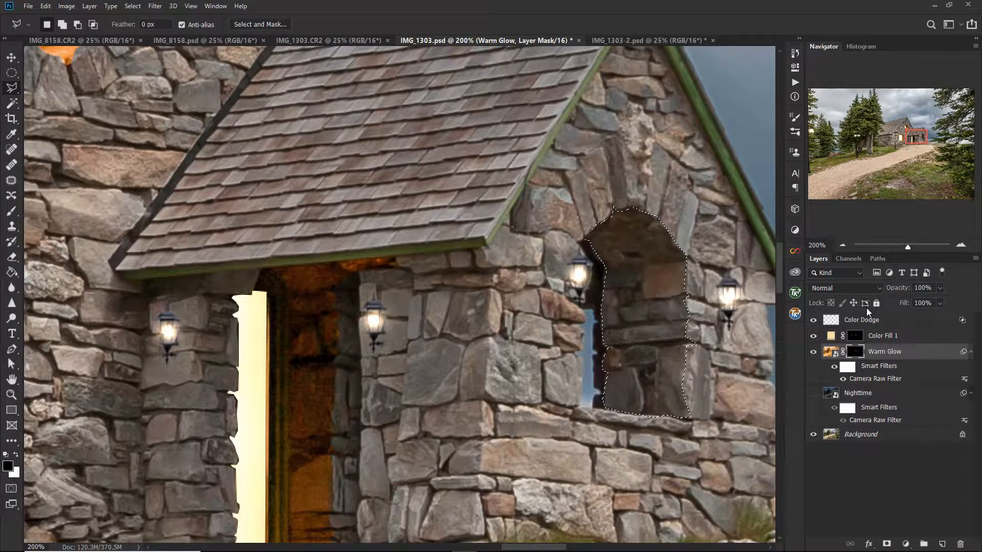
- Fill the arched recess with white on the Warm Glow mask, restoring Nighttime's visibility, and save the document as IMG_1303-3.psd
key("ctrl+BackSpace")
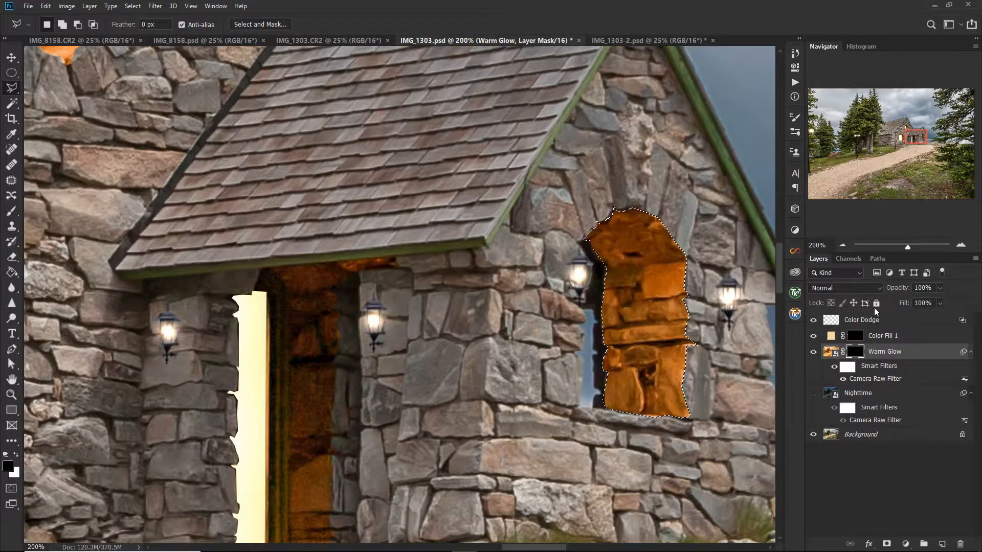
left_click(812, 393)
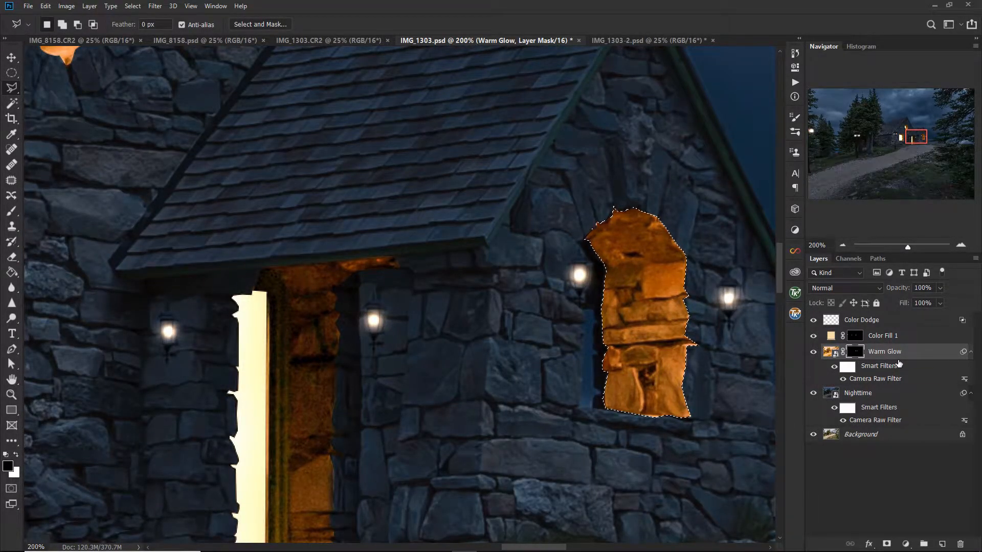
key("ctrl+s")
key("ctrl+d")
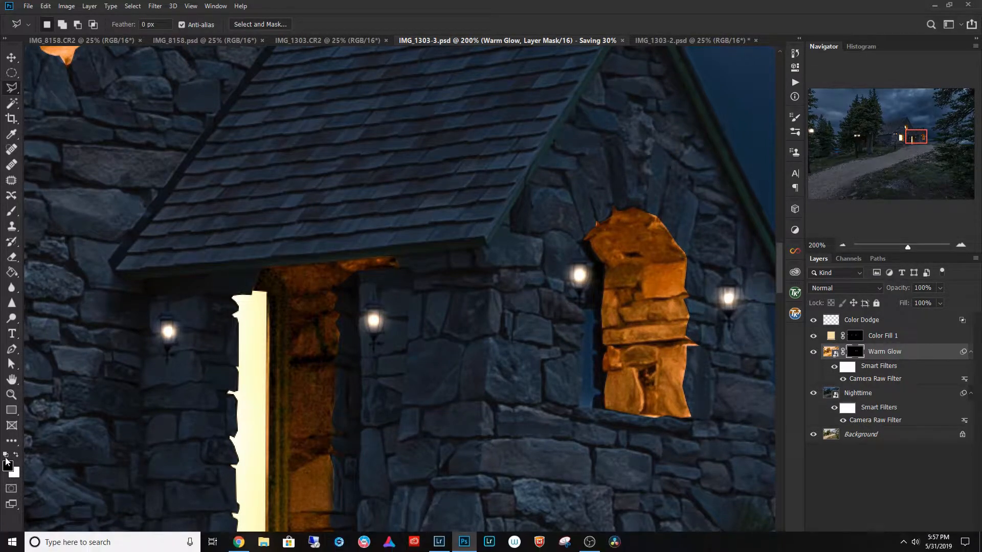
- Trim the uneven glow along the right and top edges of the arched recess with a black 4 px brush
key("b")
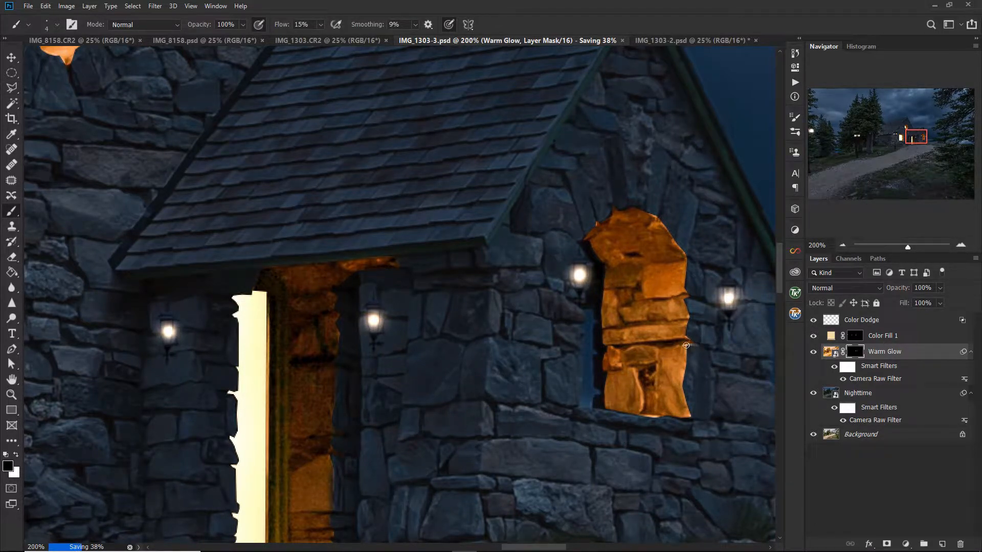
left_click_drag(680, 381, 690, 414)
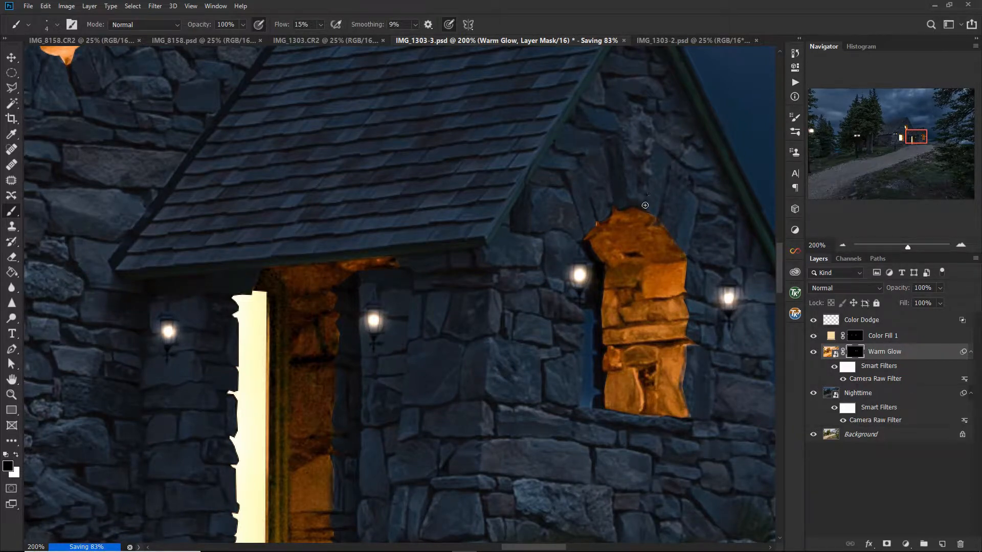
left_click(843, 245)
left_click(842, 245)
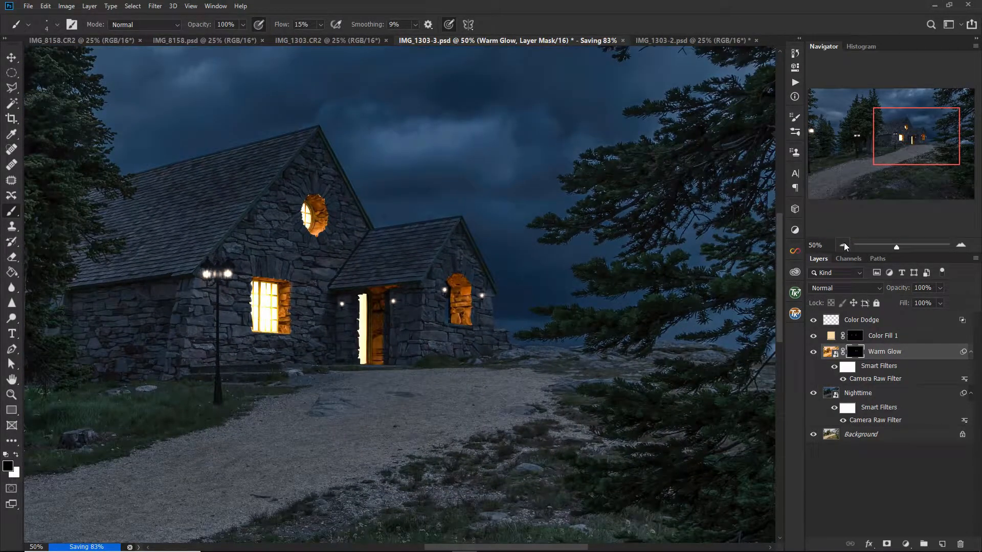
- Set up a white 100 px brush for painting on the Warm Glow mask
key("l")
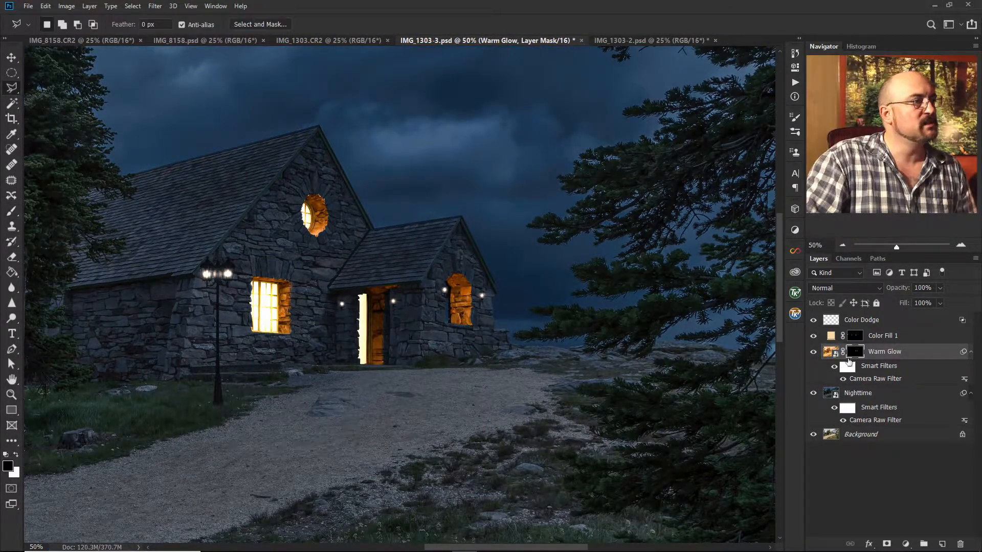
key("b")
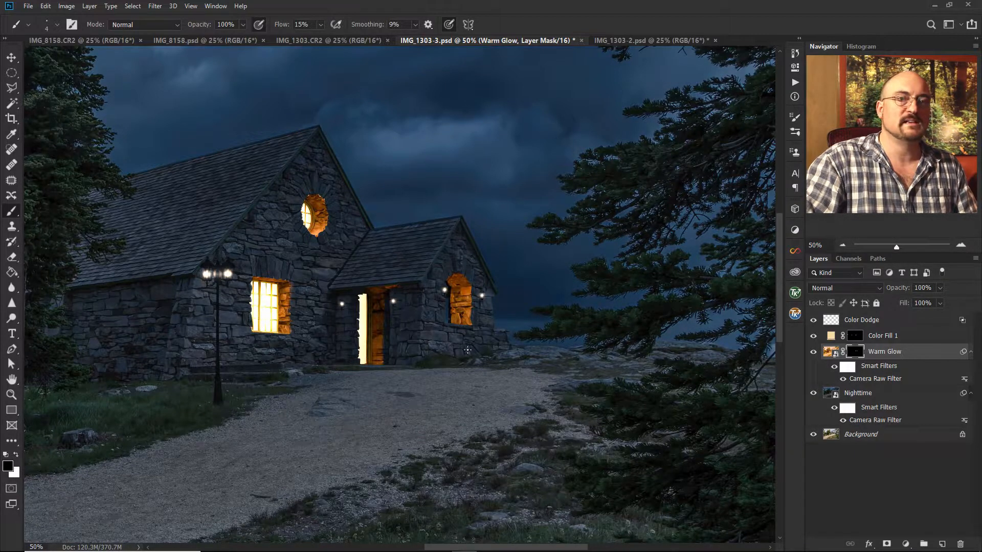
key("bracketright")
key("bracketright")
key("bracketright")
key("bracketright")
key("bracketright")
key("bracketright")
key("bracketright")
key("bracketright")
key("bracketright")
key("bracketright")
key("bracketright")
key("bracketright")
key("bracketright")
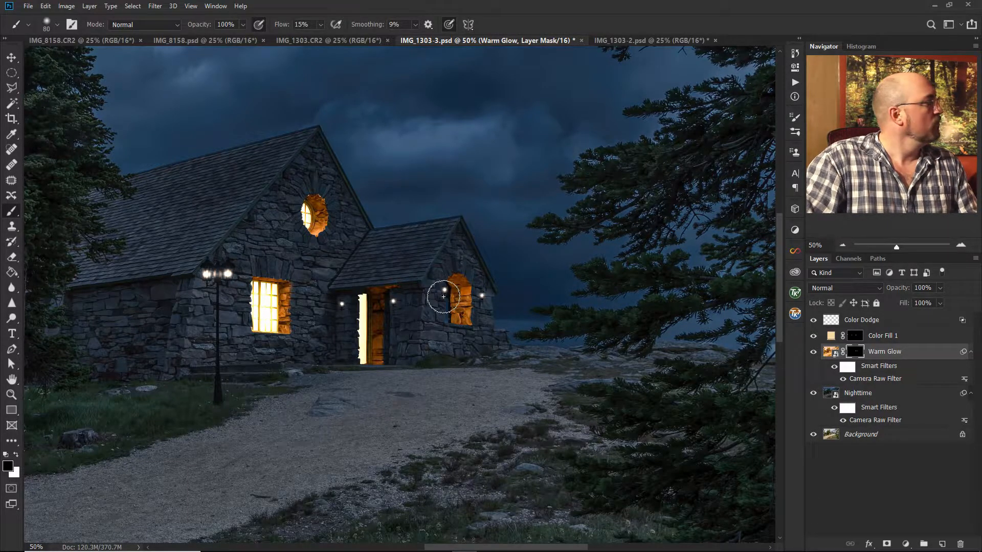
left_click(11, 441)
key("x")
left_click(11, 211)
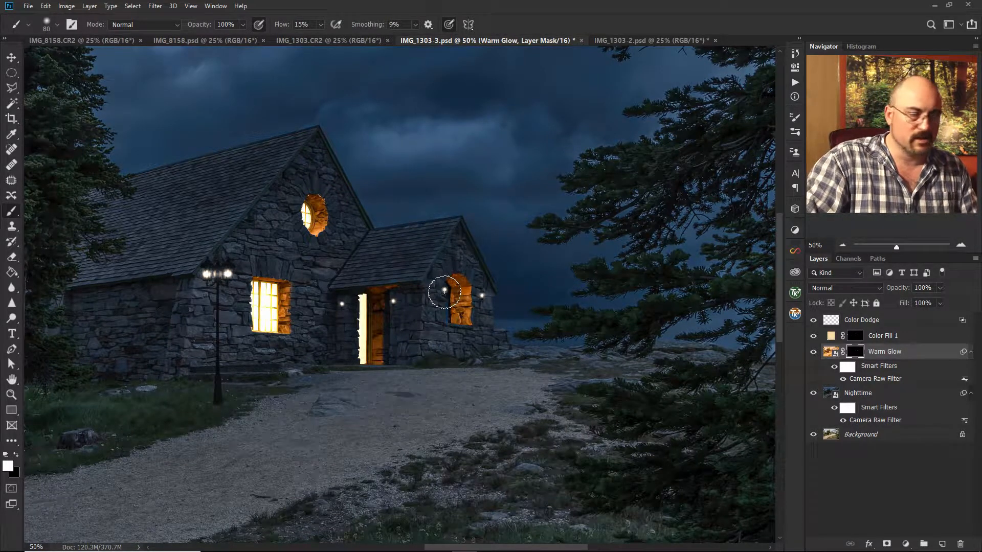
key("bracketright")
key("bracketright")
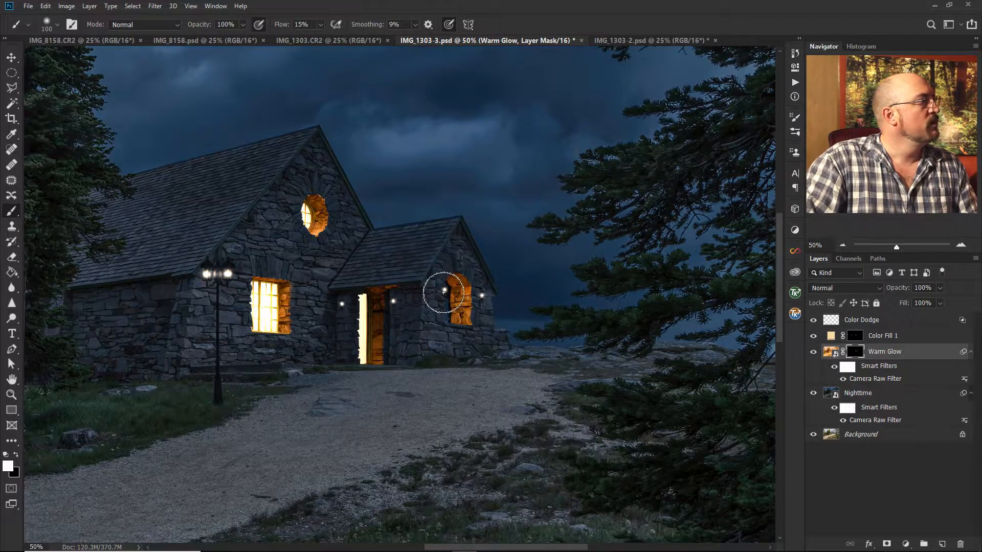
- Undo a trial stroke and paint soft warm light over the porch's stone walls around its lamps in white at 5% flow, starting at 125 px
mouse_move(444, 291)
left_mouse_down()
mouse_move(445, 279)
mouse_move(437, 357)
left_mouse_up()
key("ctrl+z")
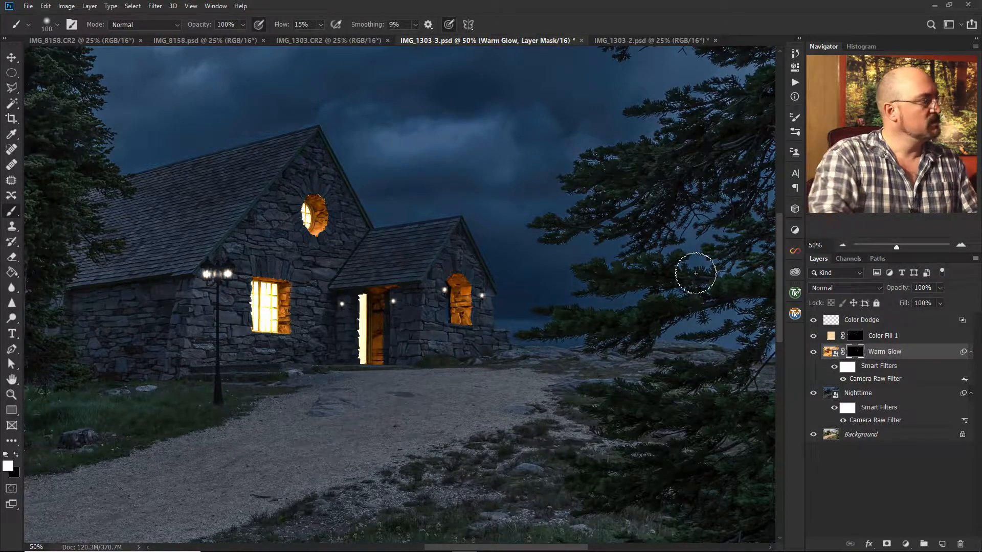
key("bracketright")
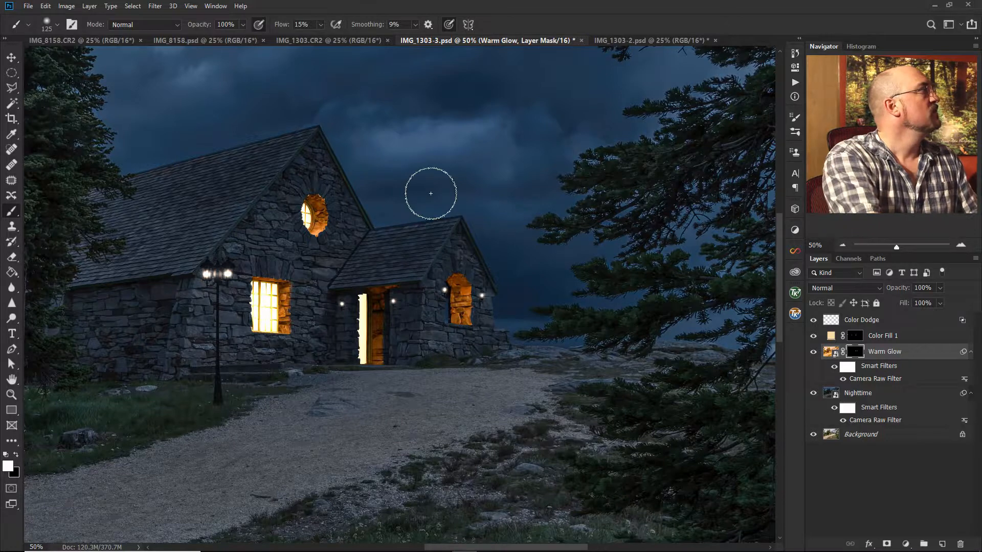
left_click_drag(280, 29, 282, 28)
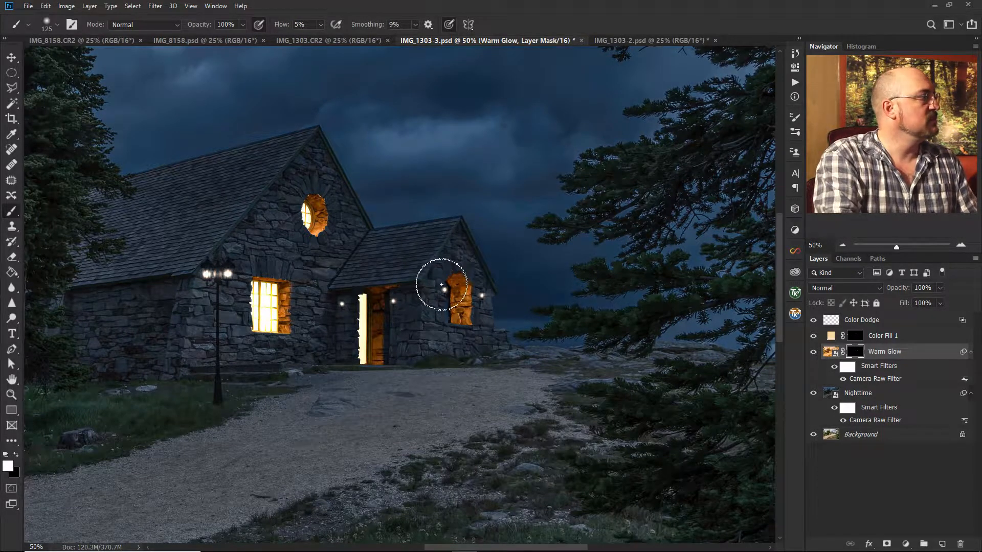
mouse_move(443, 287)
left_mouse_down()
mouse_move(434, 358)
mouse_move(443, 293)
mouse_move(448, 359)
mouse_move(439, 361)
mouse_move(433, 304)
mouse_move(446, 265)
mouse_move(472, 270)
mouse_move(499, 315)
mouse_move(483, 303)
mouse_move(479, 353)
mouse_move(470, 277)
mouse_move(487, 301)
mouse_move(483, 314)
mouse_move(474, 279)
mouse_move(485, 281)
mouse_move(466, 359)
mouse_move(468, 339)
mouse_move(486, 328)
mouse_move(477, 353)
mouse_move(492, 343)
mouse_move(480, 292)
mouse_move(469, 325)
mouse_move(432, 306)
mouse_move(445, 287)
mouse_move(442, 319)
mouse_move(438, 285)
mouse_move(493, 300)
mouse_move(478, 307)
mouse_move(491, 299)
mouse_move(480, 274)
mouse_move(455, 301)
mouse_move(492, 256)
mouse_move(494, 315)
mouse_move(500, 285)
mouse_move(392, 318)
mouse_move(400, 302)
mouse_move(335, 304)
mouse_move(414, 300)
mouse_move(390, 329)
mouse_move(400, 329)
mouse_move(395, 352)
mouse_move(394, 335)
mouse_move(416, 324)
mouse_move(337, 300)
mouse_move(339, 351)
mouse_move(344, 307)
mouse_move(447, 269)
mouse_move(362, 361)
mouse_move(333, 285)
mouse_move(344, 328)
mouse_move(323, 287)
left_mouse_up()
key("bracketright")
key("bracketright")
key("bracketleft")
key("bracketleft")
key("bracketleft")
key("bracketleft")
key("bracketleft")
key("bracketleft")
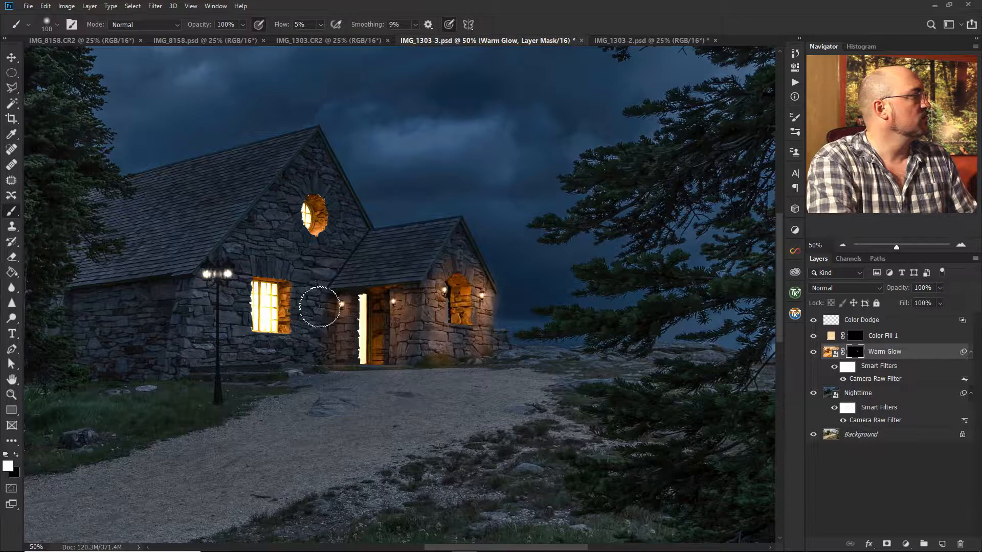
- Trim the glow on the wall between window and doorway in black, and brush it back faintly with a white 125 px brush at 2% flow
key("x")
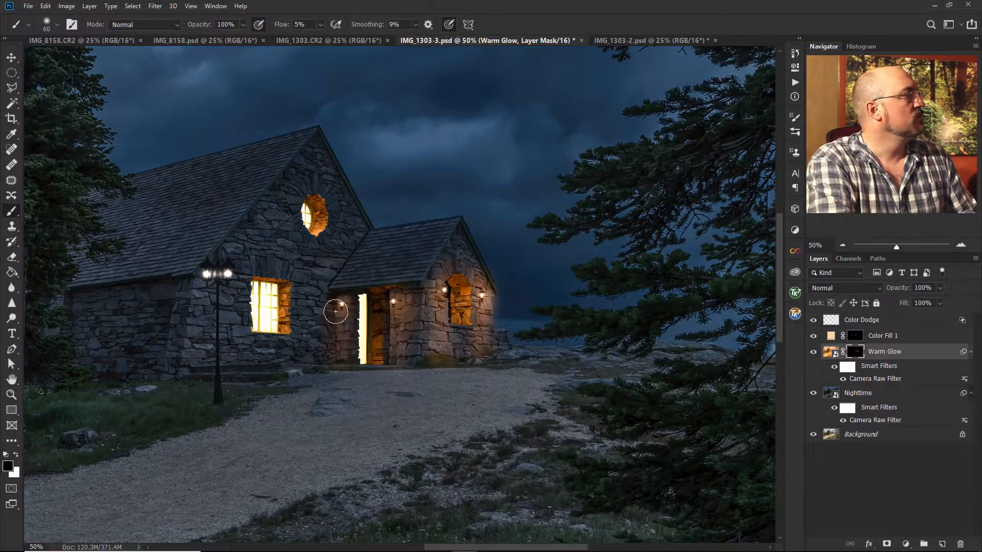
left_click_drag(329, 312, 328, 333)
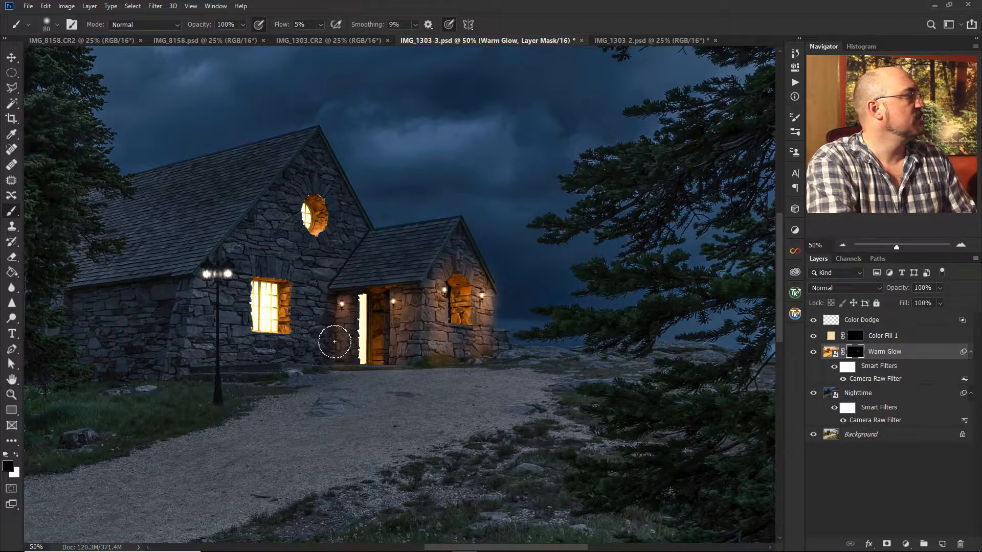
key("x")
key("bracketright")
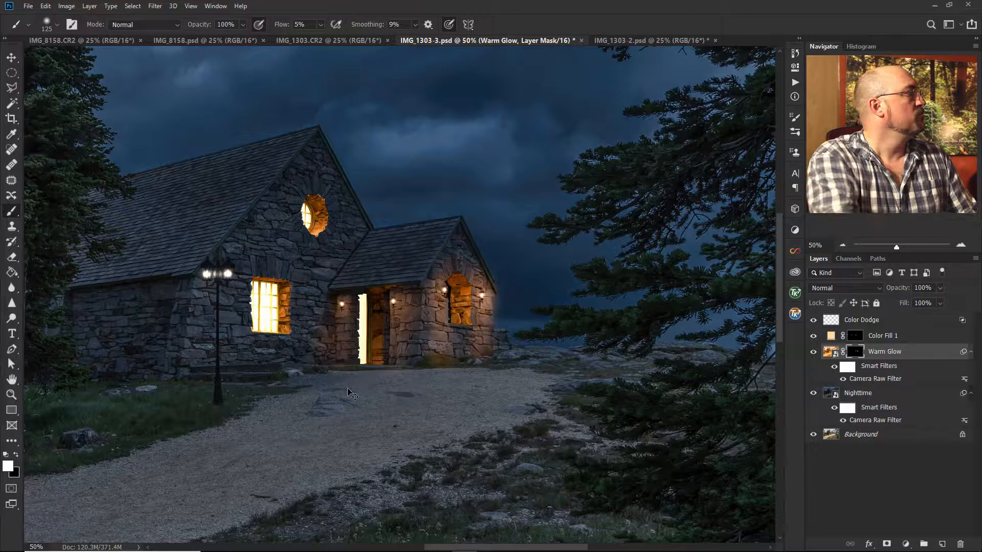
left_click_drag(281, 27, 280, 26)
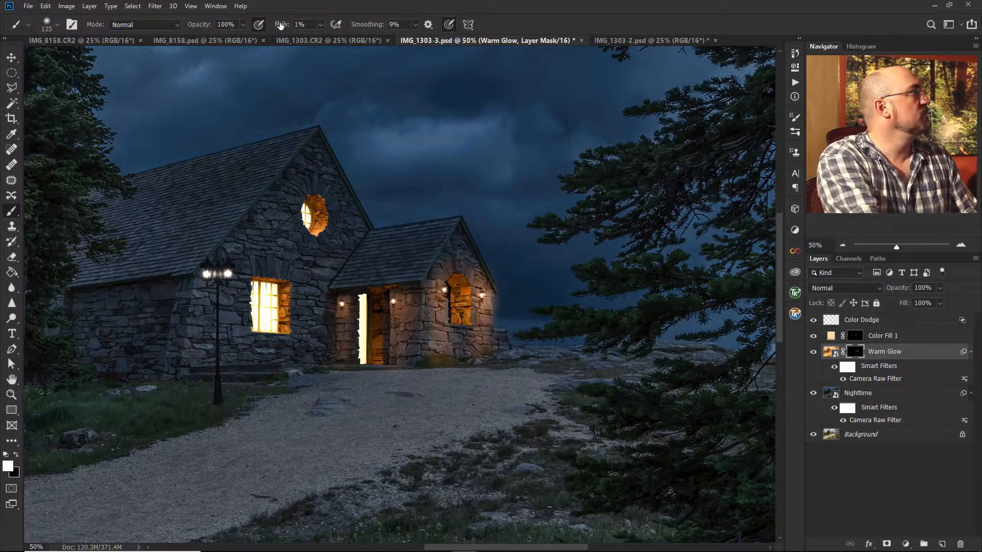
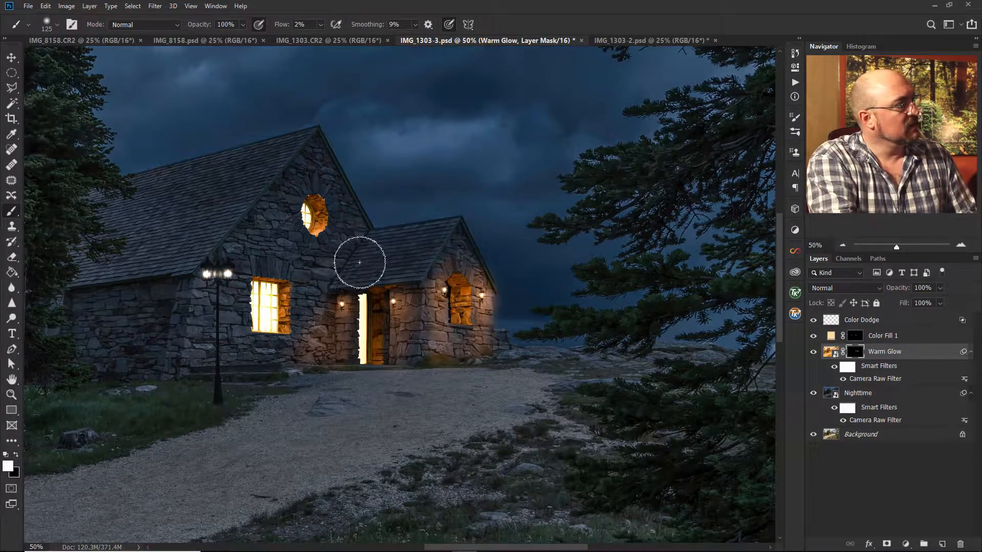
- Select the porch roof with the Polygonal Lasso, brush warm light onto it with a large white brush at 2% flow, and deselect
left_click(13, 89)
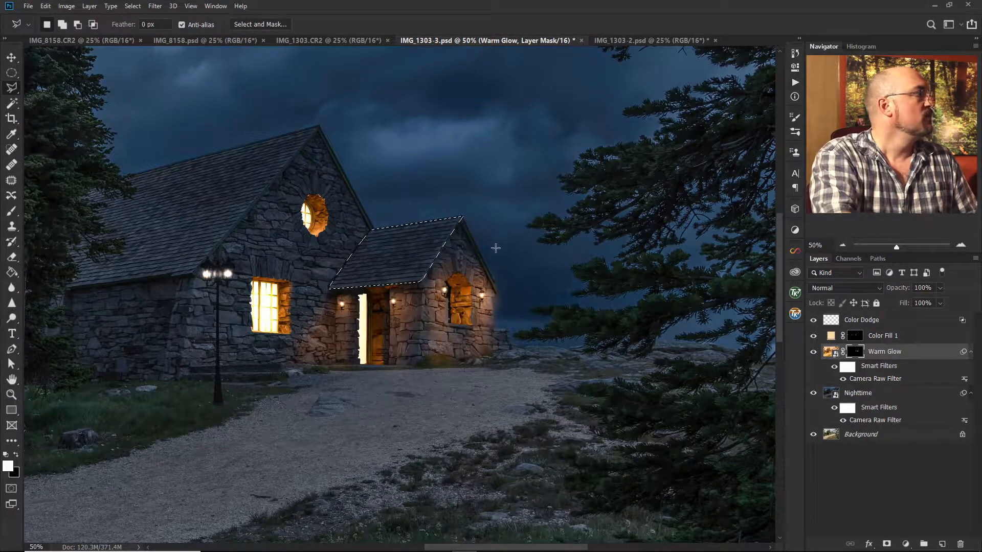
left_click(12, 211)
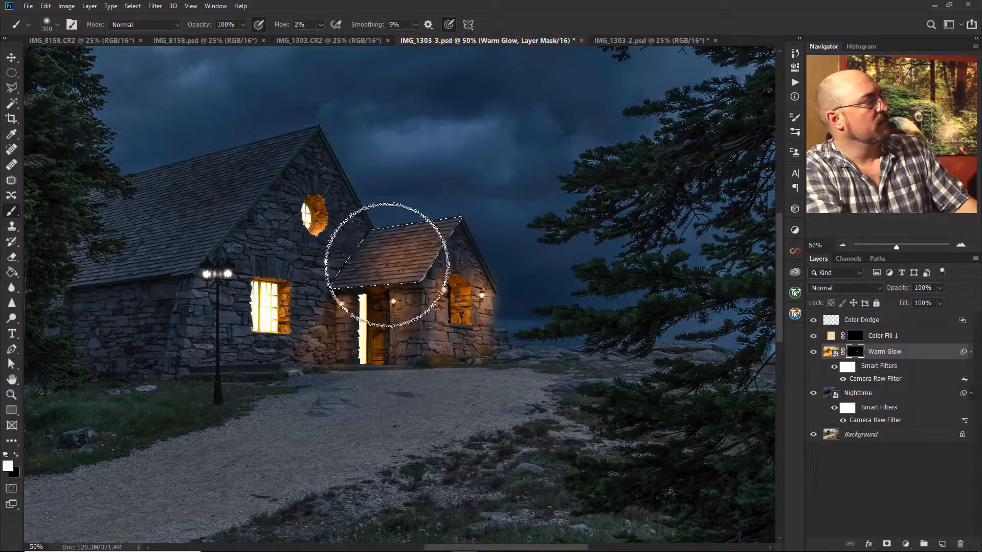
key("bracketleft")
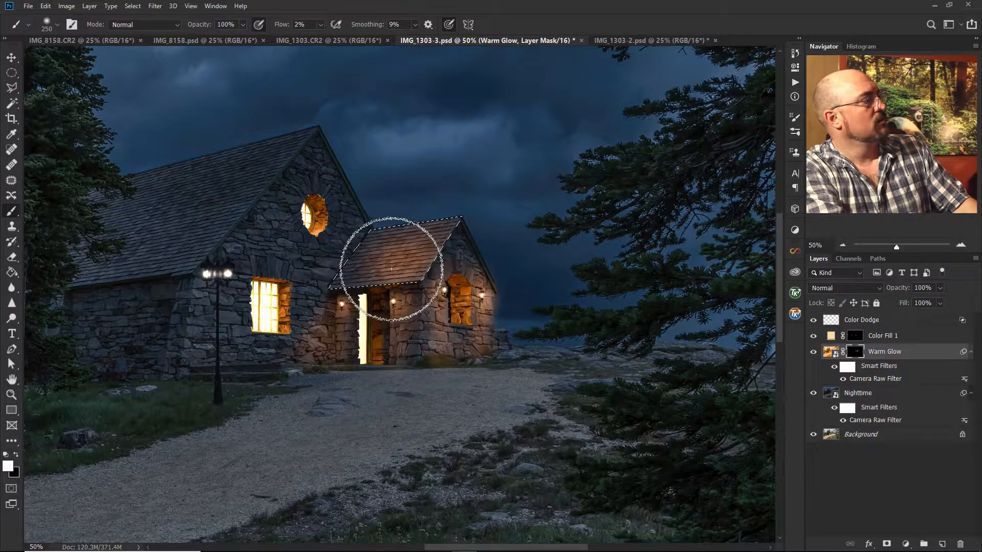
key("bracketright")
key("bracketright")
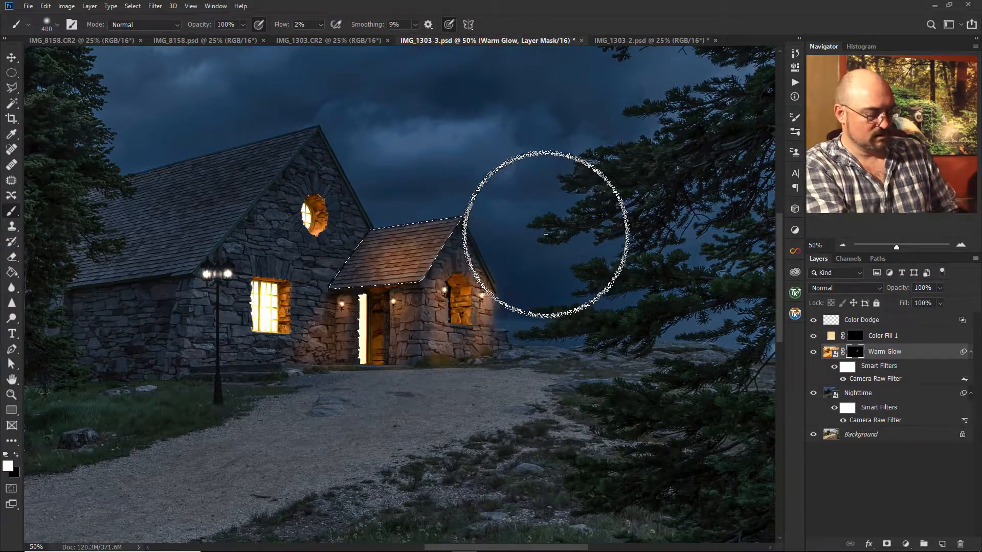
key("ctrl+d")
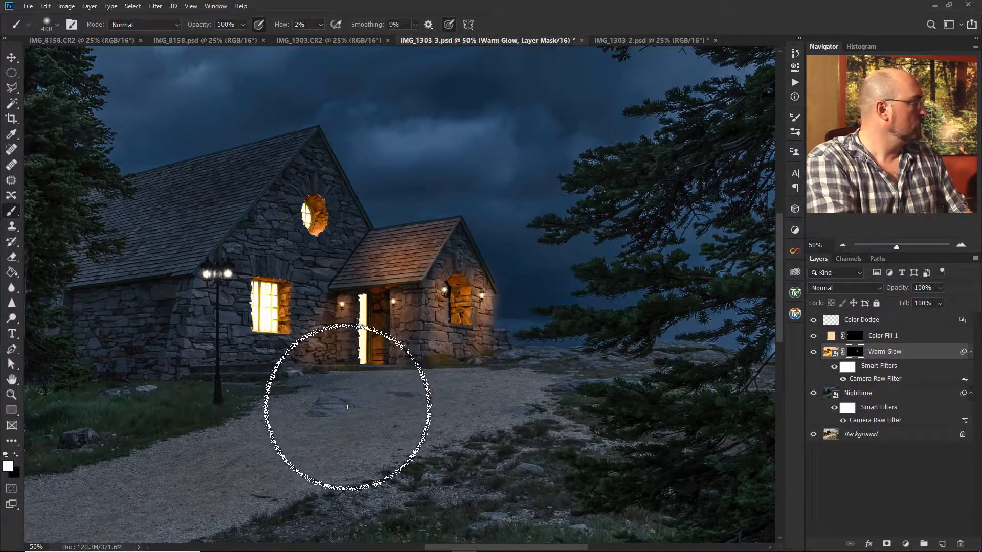
- Brush faint warm light onto the gravel path and grass edge in front of the square window with a large white brush
key("bracketleft")
key("bracketleft")
key("bracketleft")
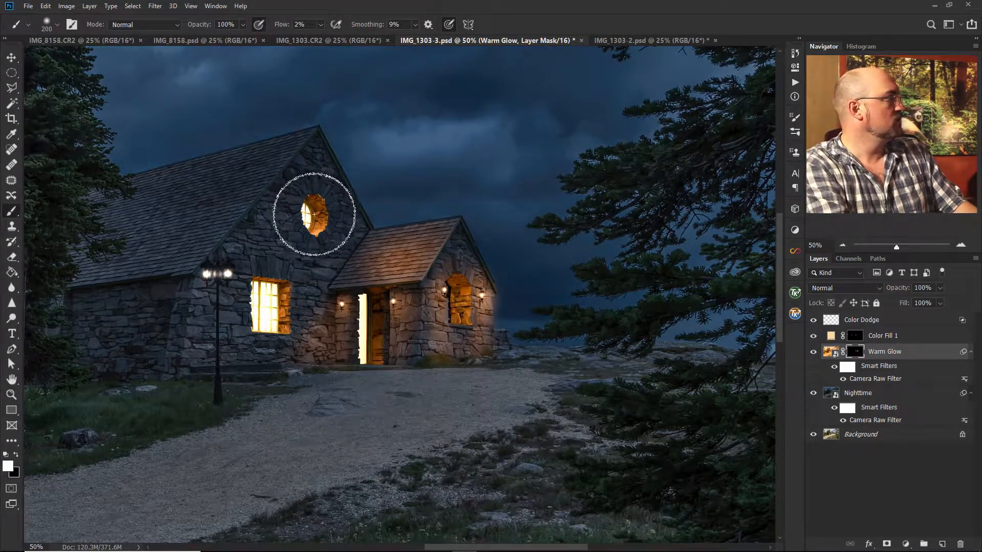
key("bracketright")
key("bracketright")
key("bracketright")
key("bracketright")
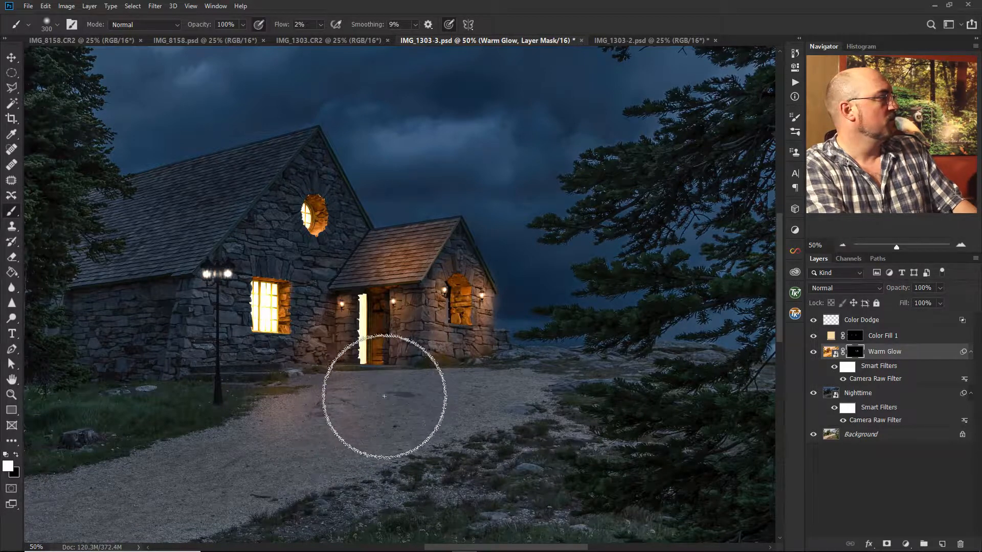
- Paint warm light spilling from the doorway onto the gravel path, varying the white brush between 125 and 400 px
key("bracketleft")
key("bracketleft")
key("bracketleft")
key("bracketleft")
key("bracketleft")
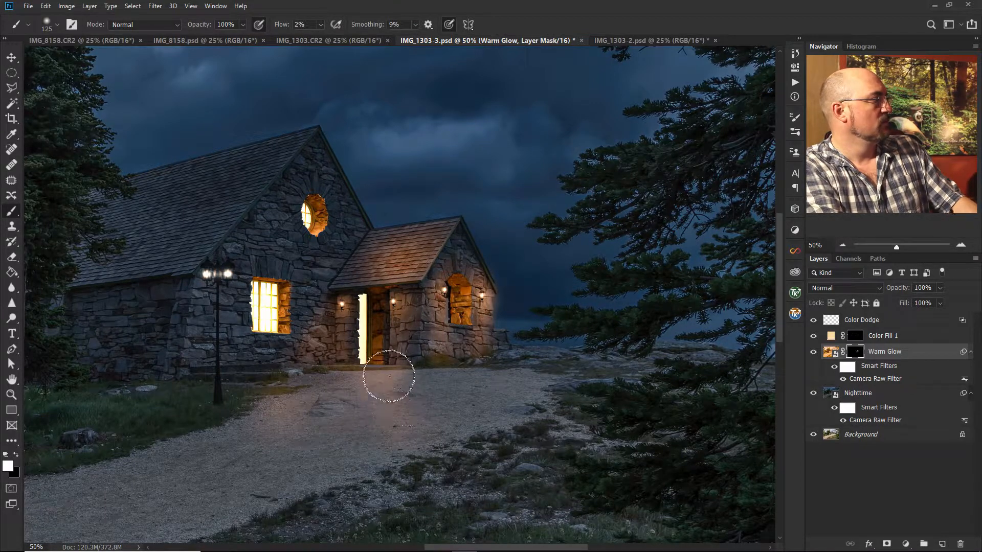
key("bracketright")
key("bracketright")
key("bracketright")
key("bracketright")
key("bracketright")
key("bracketright")
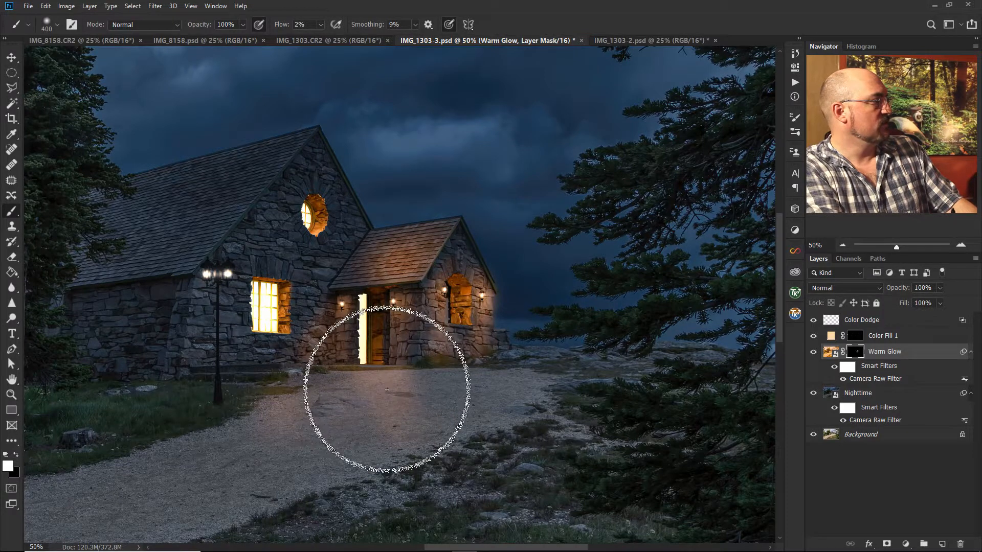
key("bracketleft")
key("bracketleft")
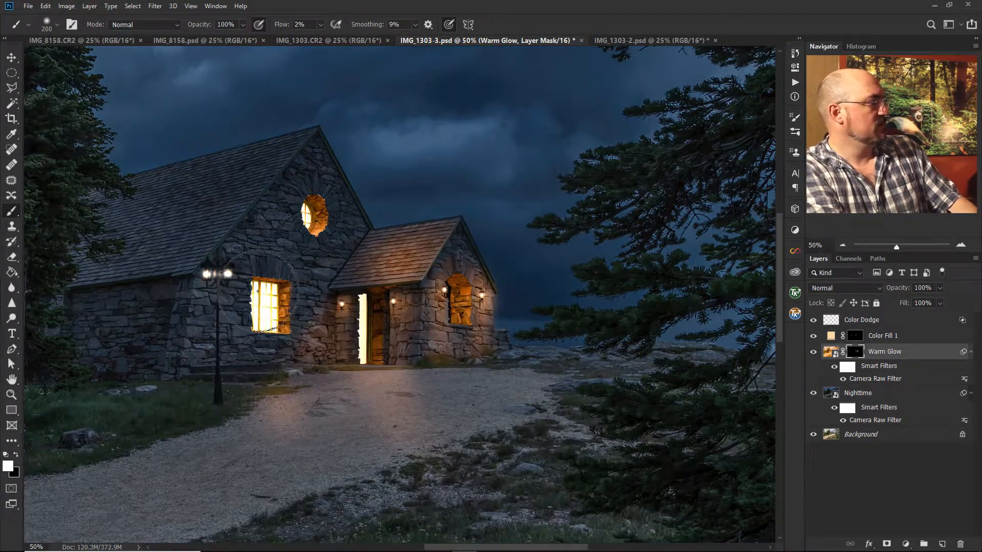
- Soften the glow on the grass edge below the square window in black with a brush between 125 and 175 px
key("x")
key("bracketleft")
key("bracketleft")
key("bracketleft")
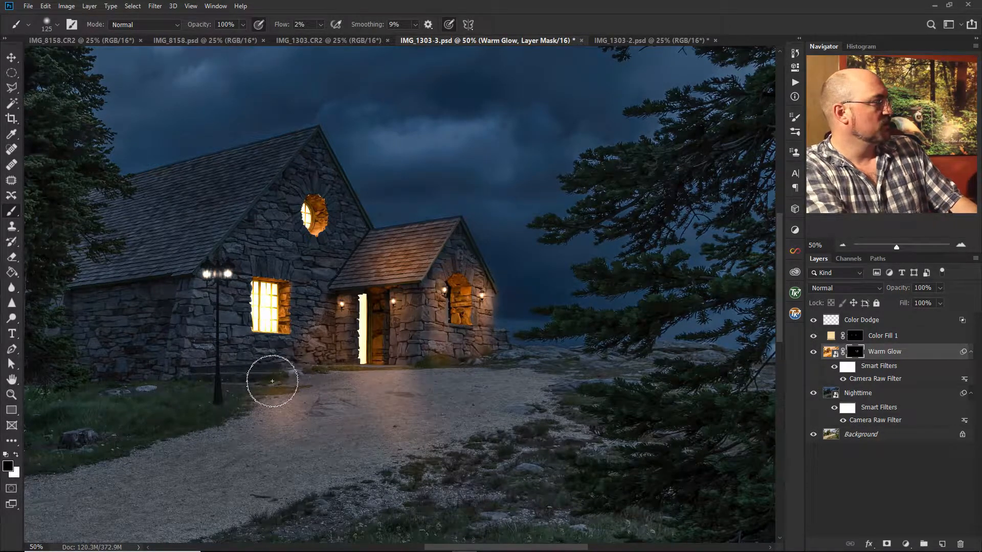
key("bracketright")
key("bracketright")
key("bracketright")
key("bracketright")
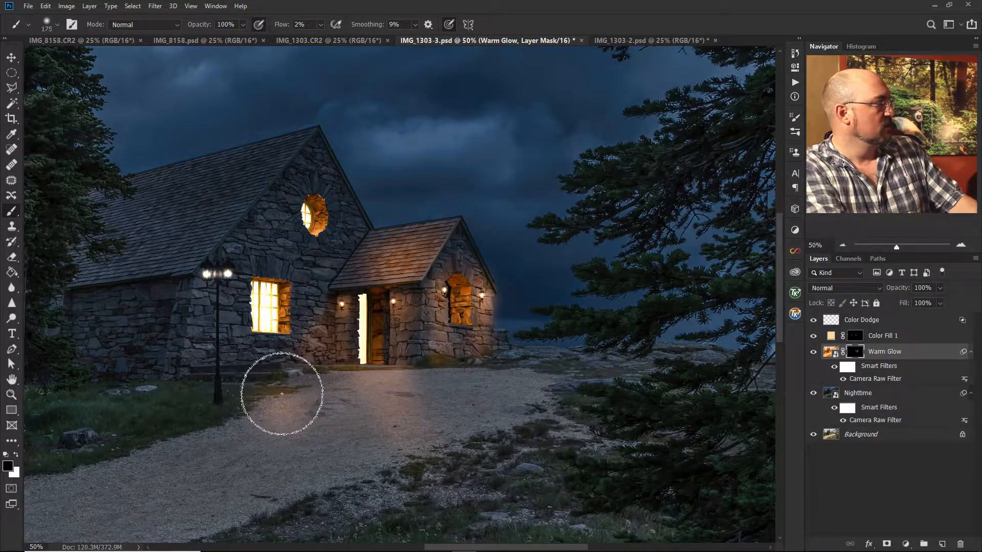
- Extend the window's warm light farther down the gravel path with a white 300 px brush
key("x")
key("bracketright")
key("bracketright")
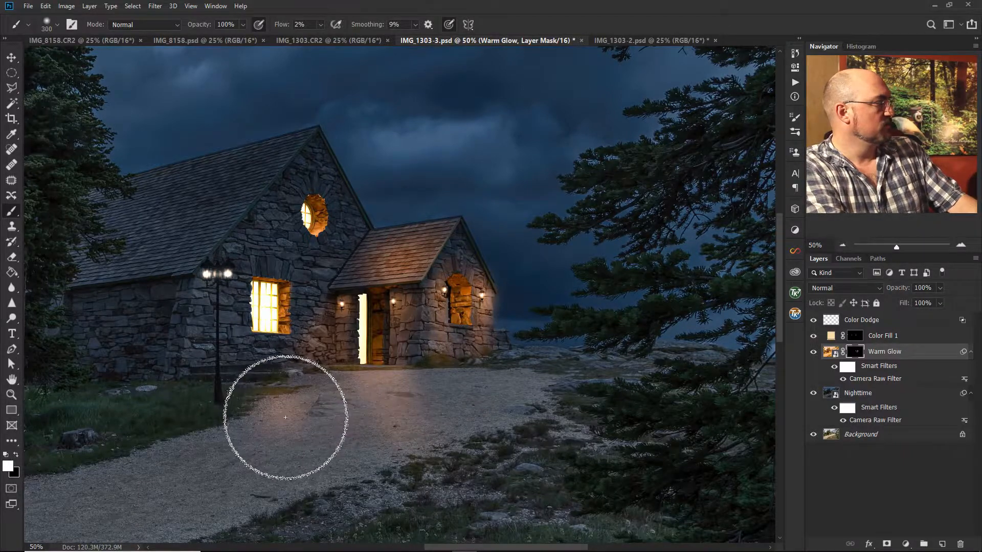
mouse_move(302, 443)
left_mouse_down()
mouse_move(285, 431)
mouse_move(305, 481)
mouse_move(316, 441)
mouse_move(333, 439)
mouse_move(365, 476)
mouse_move(320, 482)
mouse_move(290, 420)
mouse_move(272, 429)
mouse_move(299, 487)
mouse_move(251, 432)
mouse_move(246, 301)
mouse_move(322, 353)
mouse_move(245, 363)
mouse_move(289, 337)
mouse_move(350, 451)
mouse_move(346, 415)
mouse_move(349, 455)
mouse_move(306, 410)
mouse_move(237, 378)
mouse_move(274, 400)
mouse_move(264, 378)
mouse_move(274, 320)
mouse_move(262, 304)
mouse_move(275, 363)
mouse_move(276, 340)
mouse_move(271, 382)
mouse_move(260, 359)
mouse_move(282, 401)
left_mouse_up()
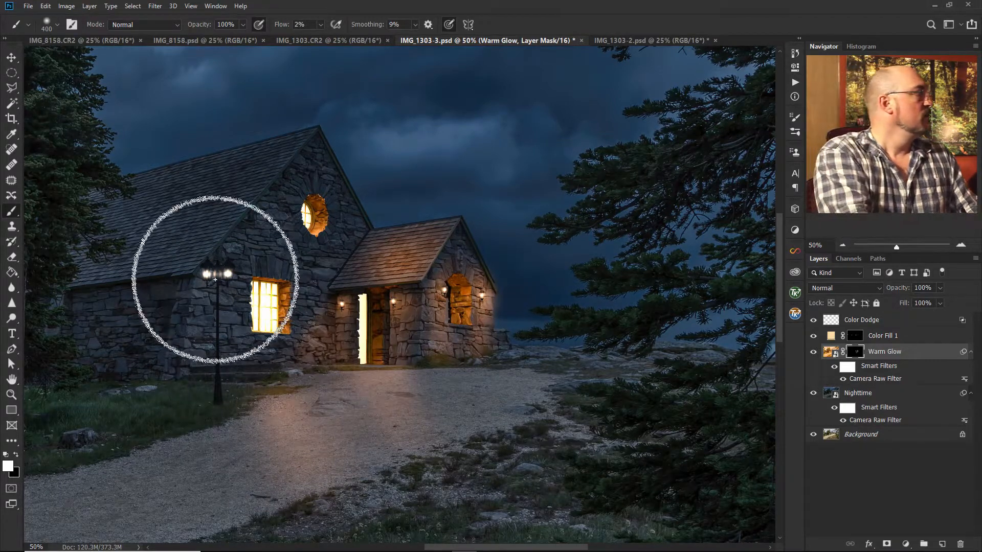
- Brush faint warm light around the lamp post's bulbs with a white 125 px brush, and enlarge the brush to 250 px
key("bracketright")
key("bracketleft")
key("bracketleft")
key("bracketleft")
key("bracketleft")
key("bracketleft")
key("bracketleft")
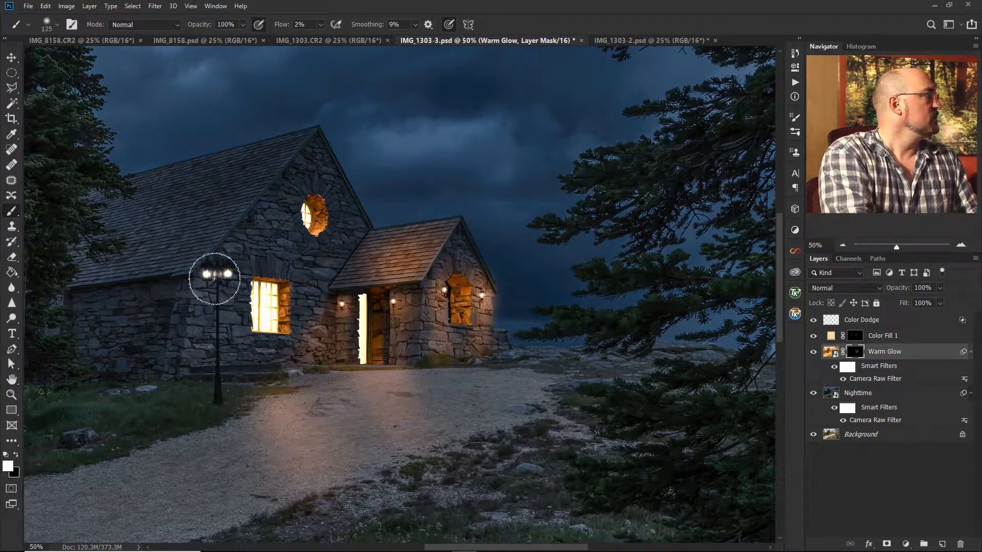
left_click_drag(219, 294, 213, 278)
key("bracketright")
key("bracketright")
key("bracketright")
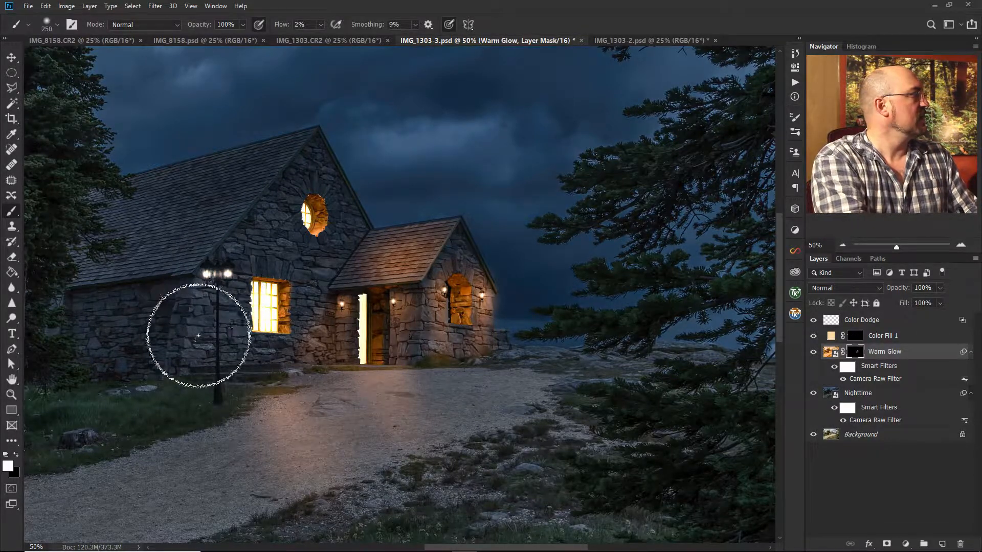
- Select the stone wall behind the lamp post and around the square window, brush warm light onto it in white, and deselect
left_click(14, 89)
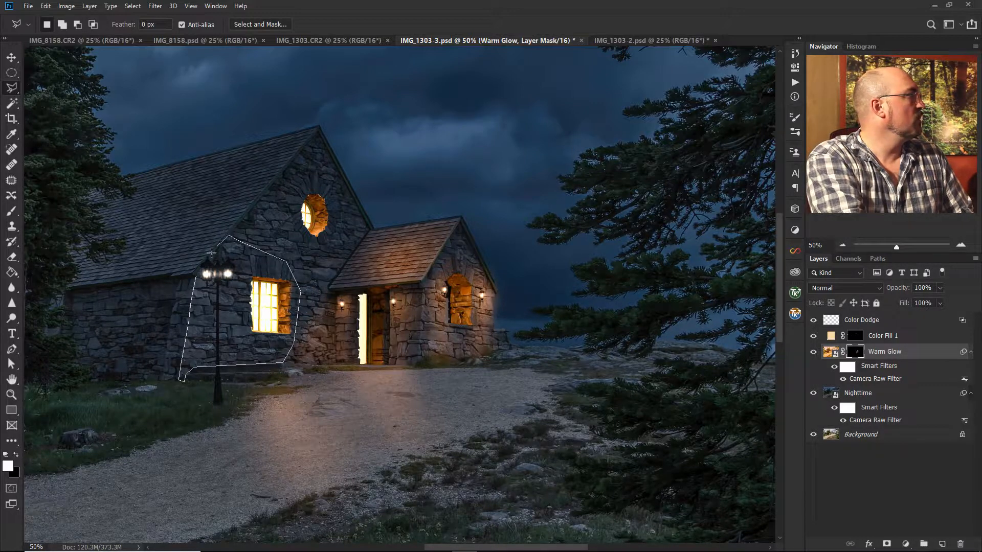
left_click(196, 276)
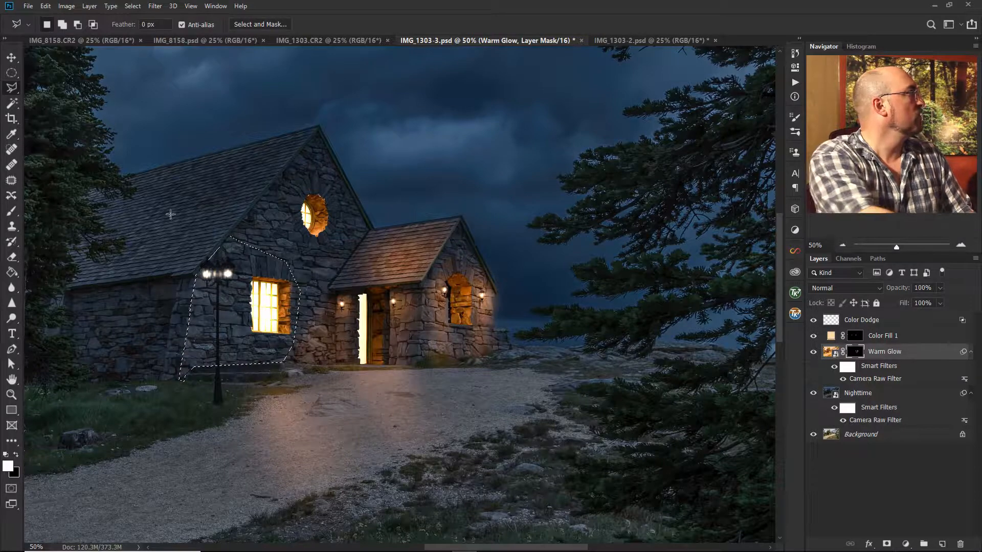
left_click(11, 210)
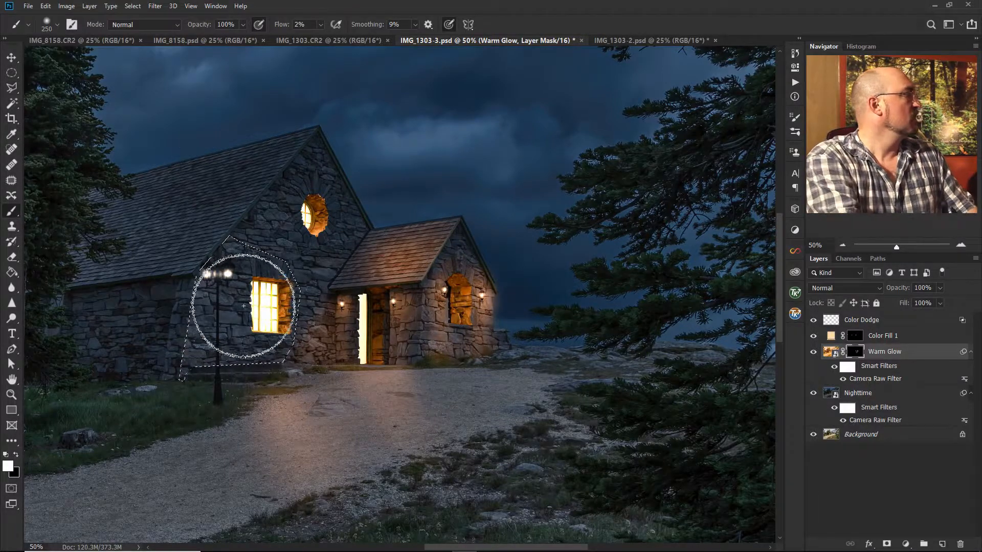
mouse_move(210, 292)
left_mouse_down()
mouse_move(202, 274)
mouse_move(184, 330)
mouse_move(187, 364)
mouse_move(214, 328)
mouse_move(201, 280)
mouse_move(223, 246)
mouse_move(233, 259)
mouse_move(195, 341)
mouse_move(231, 334)
mouse_move(170, 298)
mouse_move(218, 238)
mouse_move(187, 370)
mouse_move(217, 378)
mouse_move(334, 284)
mouse_move(350, 197)
mouse_move(217, 319)
mouse_move(218, 297)
mouse_move(193, 351)
mouse_move(274, 384)
mouse_move(259, 432)
mouse_move(247, 279)
mouse_move(307, 276)
left_mouse_up()
key("ctrl+d")
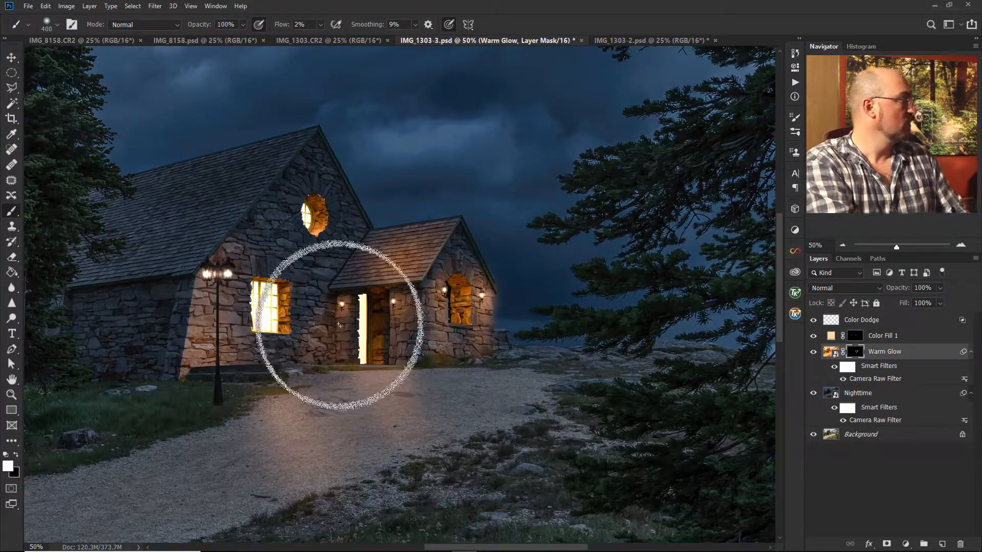
- Soften the edges of the warm light on the wall around the square window in black, enlarging the brush to 150 px
key("bracketleft")
key("bracketleft")
key("bracketleft")
key("bracketleft")
key("bracketleft")
key("bracketleft")
key("bracketleft")
key("x")
key("bracketright")
key("bracketright")
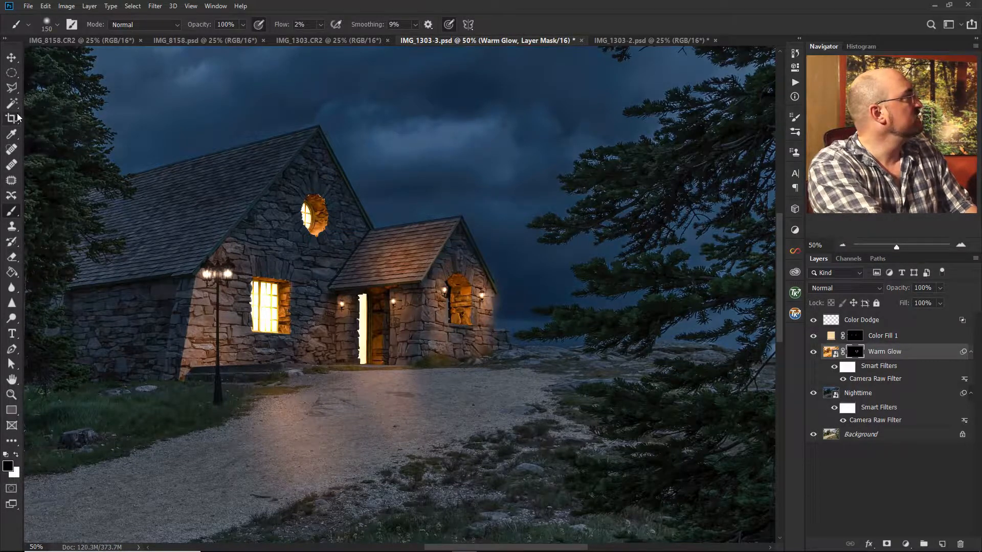
- Select the wall's sloping corner edge beside the lamp post and brush warm light onto it in white with a 200 px brush
left_click(11, 88)
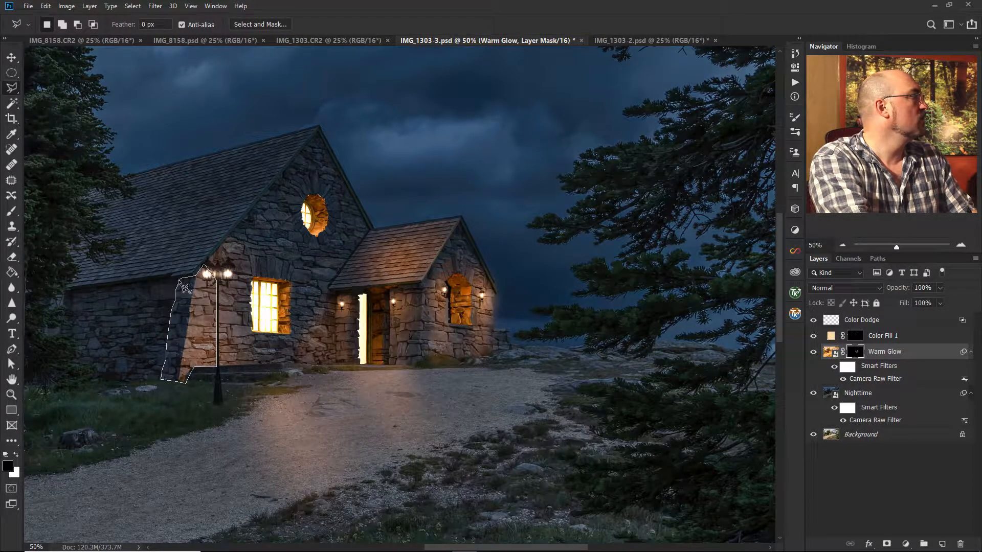
left_click(12, 211)
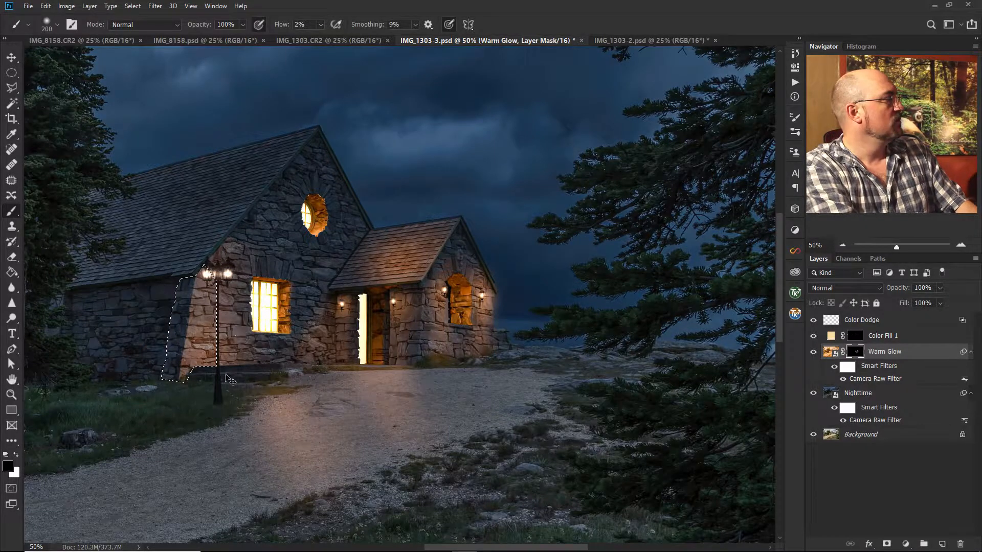
key("x")
mouse_move(181, 319)
left_mouse_down()
mouse_move(169, 392)
mouse_move(187, 322)
mouse_move(232, 246)
mouse_move(204, 457)
left_mouse_up()
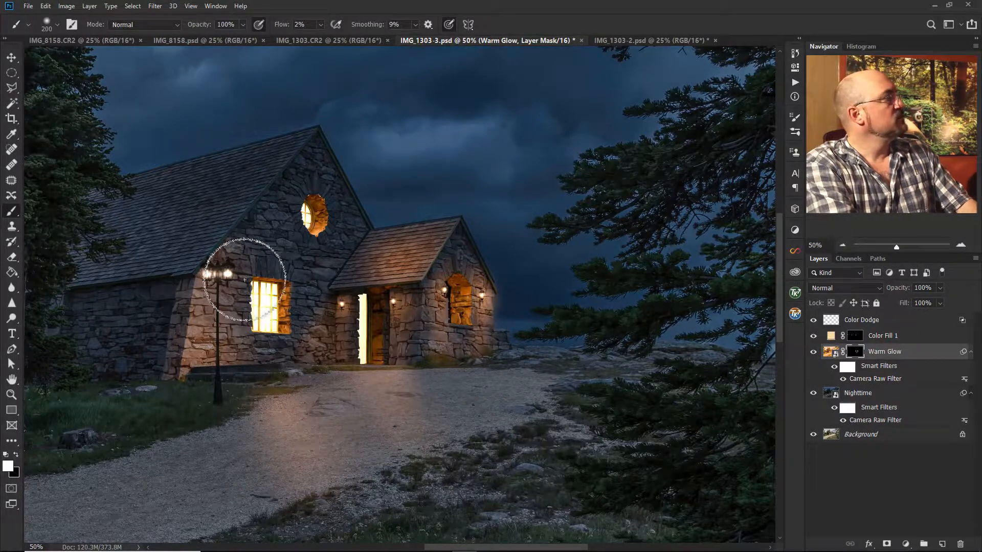
mouse_move(164, 362)
left_mouse_down()
mouse_move(189, 291)
mouse_move(176, 373)
mouse_move(203, 286)
mouse_move(198, 302)
left_mouse_up()
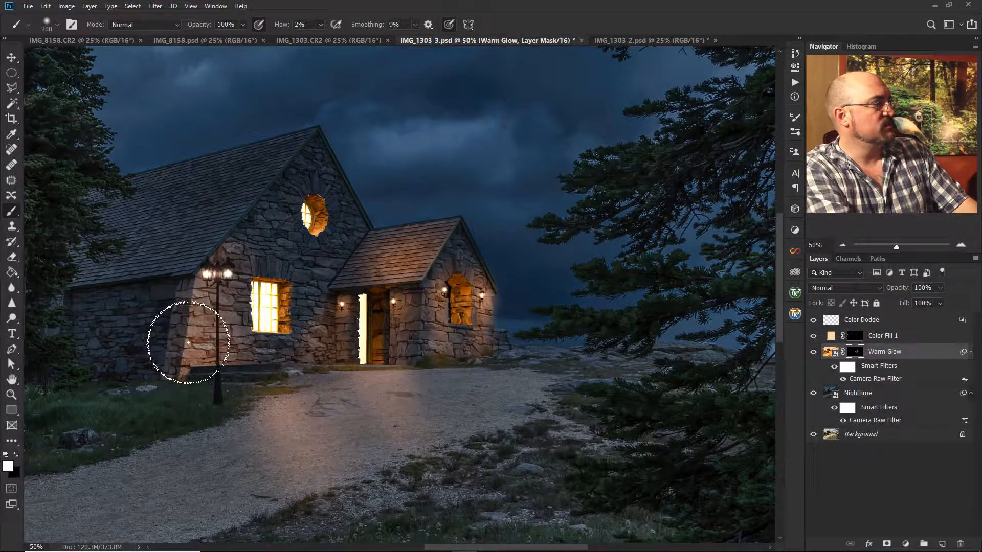
mouse_move(188, 343)
left_mouse_down()
mouse_move(225, 251)
mouse_move(260, 266)
mouse_move(218, 271)
mouse_move(171, 334)
left_mouse_up()
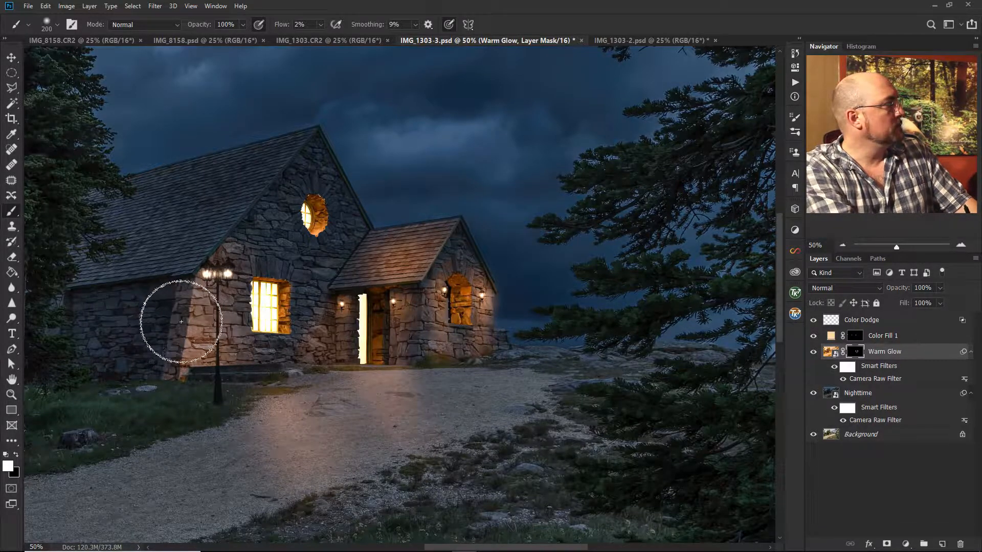
- Brush warm light onto the building's shaded side wall in white, and soften it below the roof eave in black
mouse_move(117, 348)
left_mouse_down()
mouse_move(106, 369)
mouse_move(125, 336)
left_mouse_up()
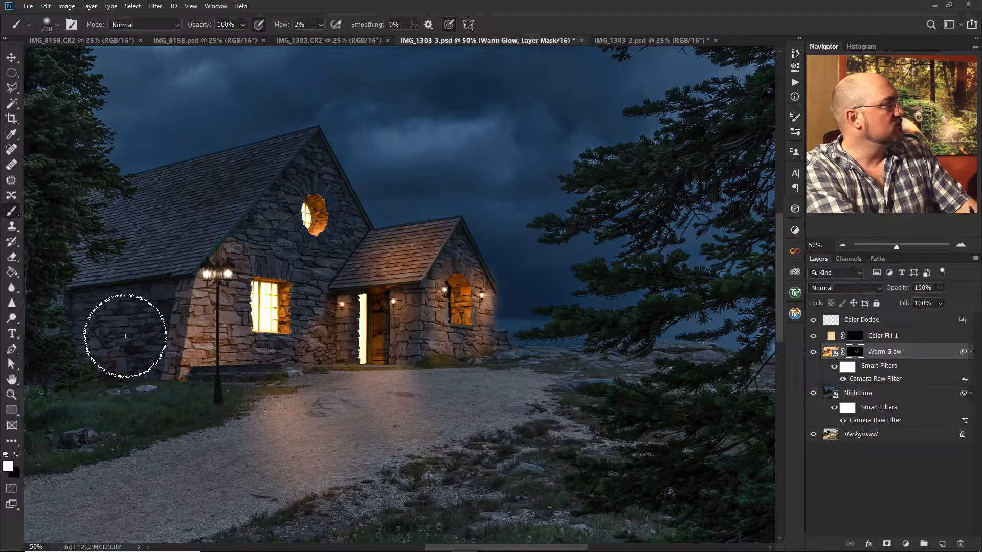
mouse_move(147, 289)
left_mouse_down()
mouse_move(91, 344)
mouse_move(131, 294)
left_mouse_up()
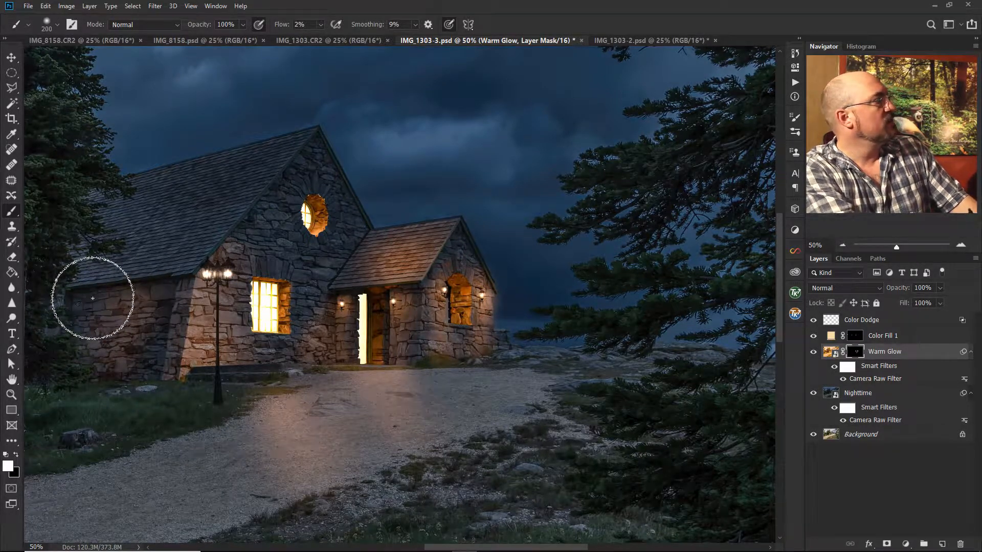
key("x")
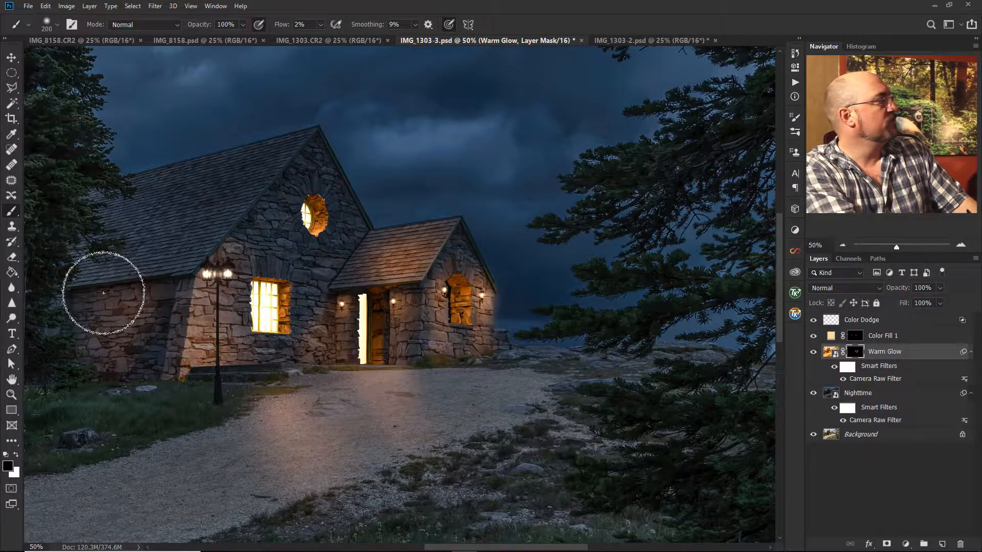
mouse_move(184, 272)
left_mouse_down()
mouse_move(166, 359)
mouse_move(219, 333)
mouse_move(160, 306)
mouse_move(171, 272)
mouse_move(124, 338)
left_mouse_up()
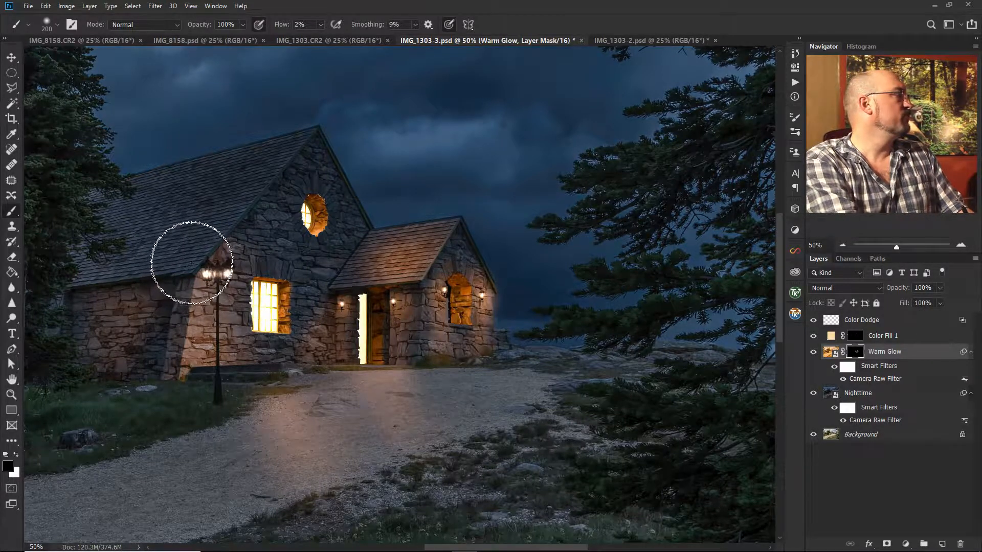
- Select the lower part of the main roof slope, brush warm light onto it with a 400 px white brush, and soften its upper area in black
left_click(12, 89)
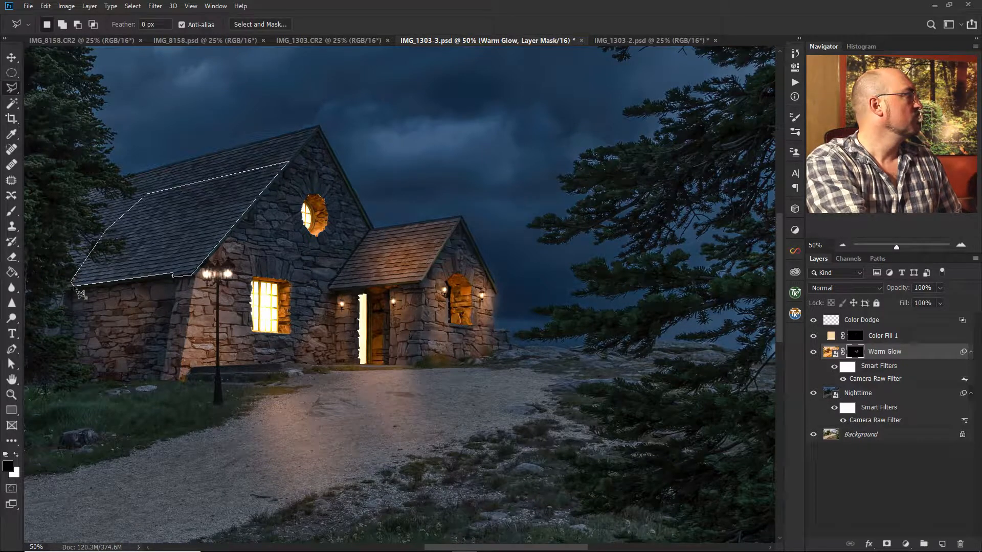
left_click(11, 211)
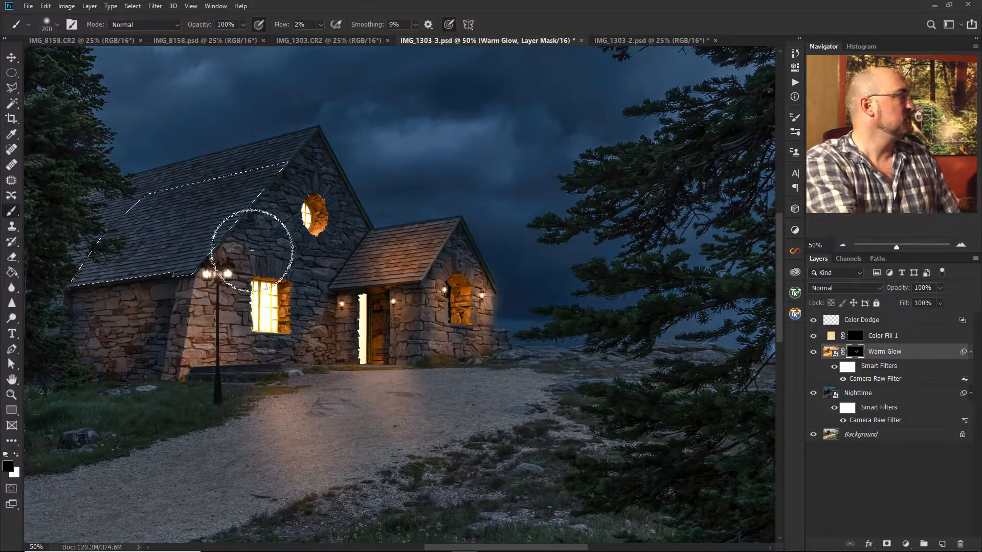
key("bracketright")
key("bracketright")
key("bracketright")
key("x")
mouse_move(197, 260)
left_mouse_down()
mouse_move(112, 302)
mouse_move(182, 261)
mouse_move(240, 204)
mouse_move(152, 253)
mouse_move(172, 203)
mouse_move(228, 264)
mouse_move(177, 267)
mouse_move(215, 276)
left_mouse_up()
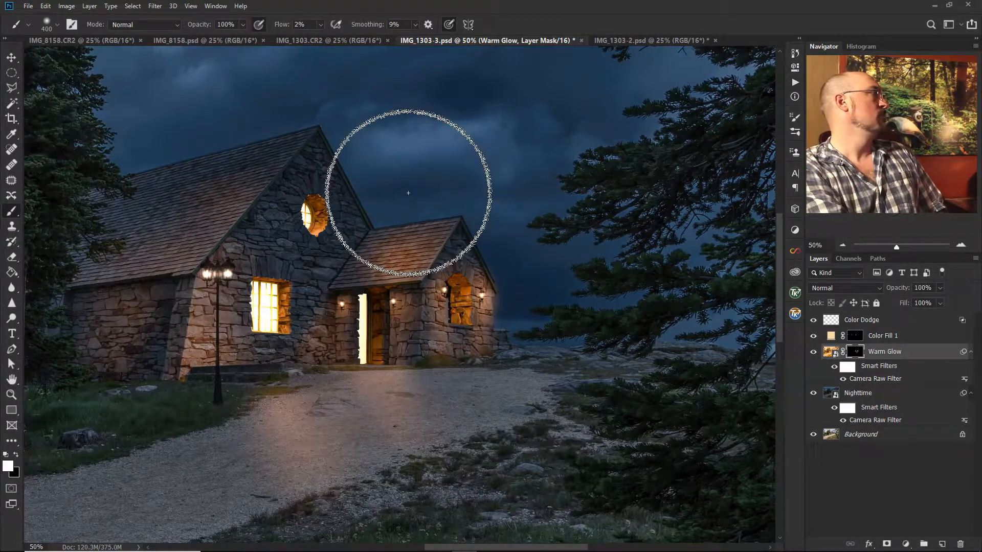
key("x")
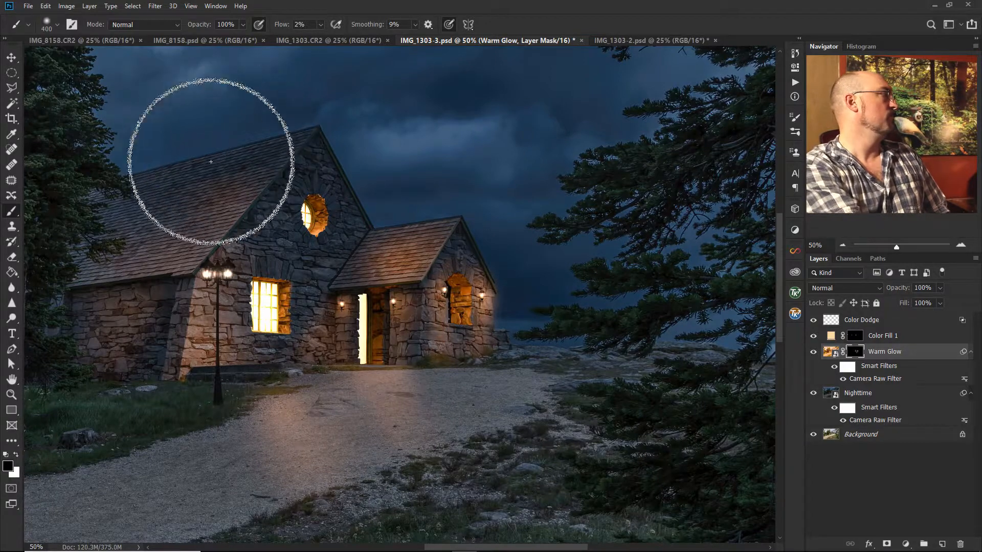
mouse_move(260, 178)
left_mouse_down()
mouse_move(232, 179)
mouse_move(222, 127)
mouse_move(243, 148)
mouse_move(223, 164)
mouse_move(235, 92)
mouse_move(77, 223)
mouse_move(200, 93)
mouse_move(285, 158)
mouse_move(227, 172)
left_mouse_up()
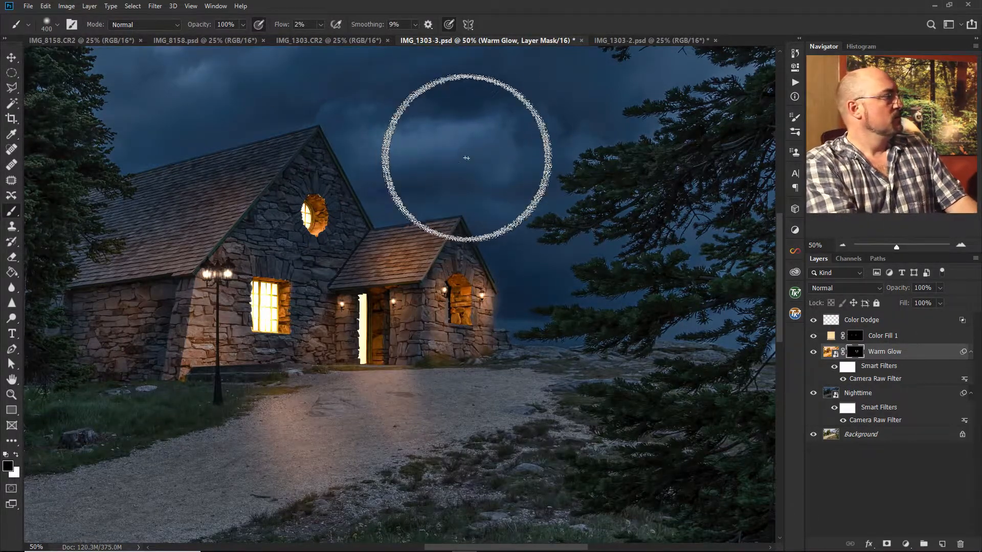
- Brush warm light along the porch gable's outer trim with a 25 px white brush, and clean its sky edge in black at 9 px
key("bracketleft")
key("bracketleft")
key("bracketleft")
key("bracketleft")
key("bracketleft")
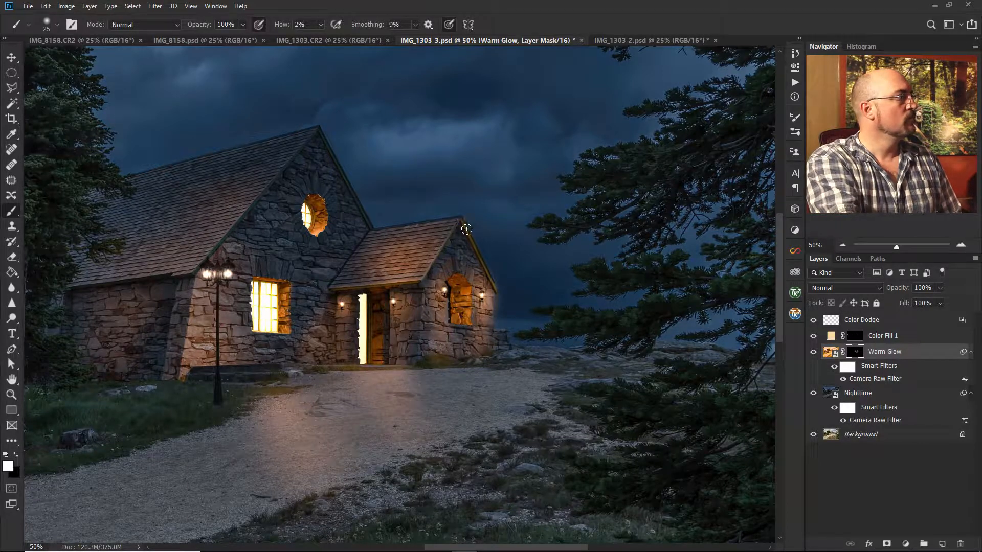
key("x")
key("bracketleft")
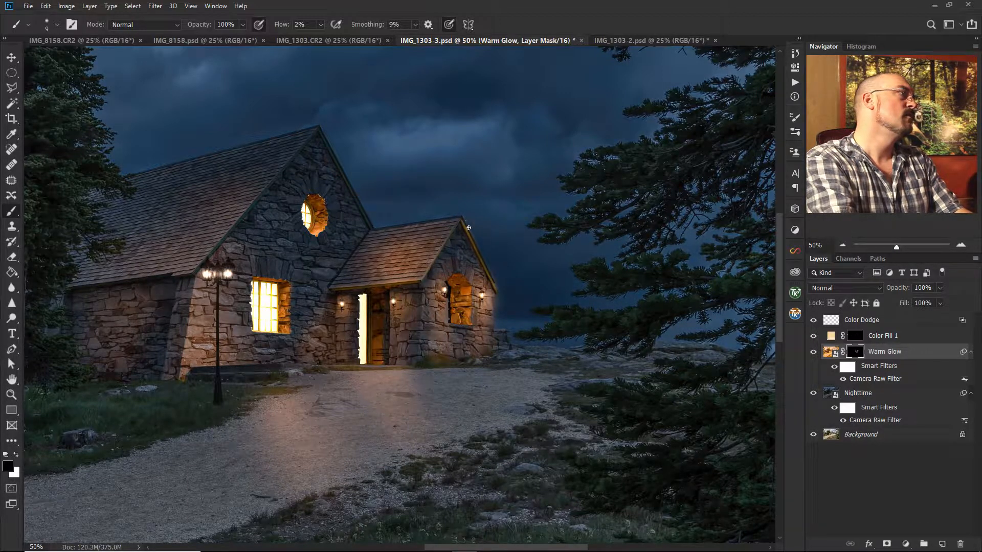
- Tone down stray warm light around the porch gable's trim in black, enlarging the brush to 45 px
key("bracketright")
key("bracketright")
key("bracketright")
key("bracketright")
key("bracketright")
key("bracketright")
key("bracketright")
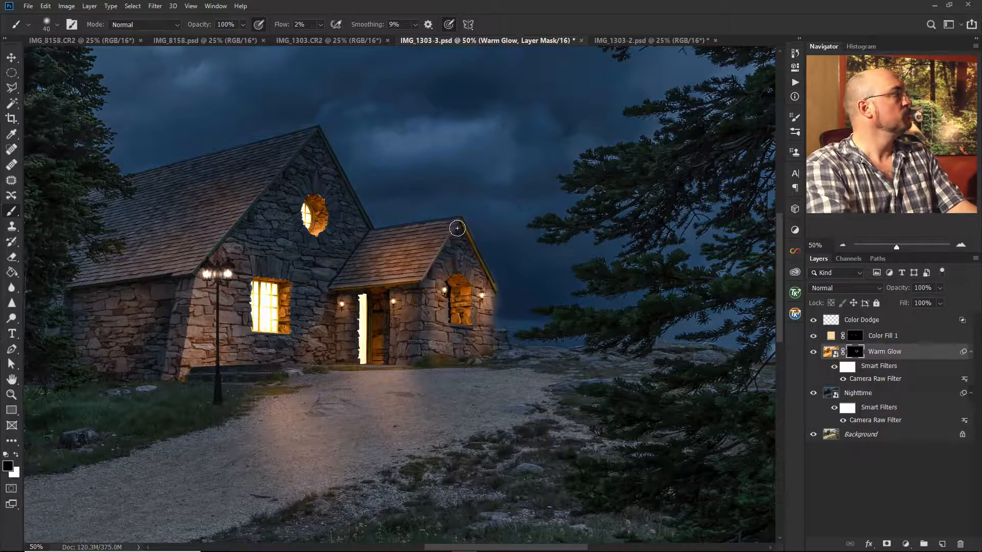
key("bracketright")
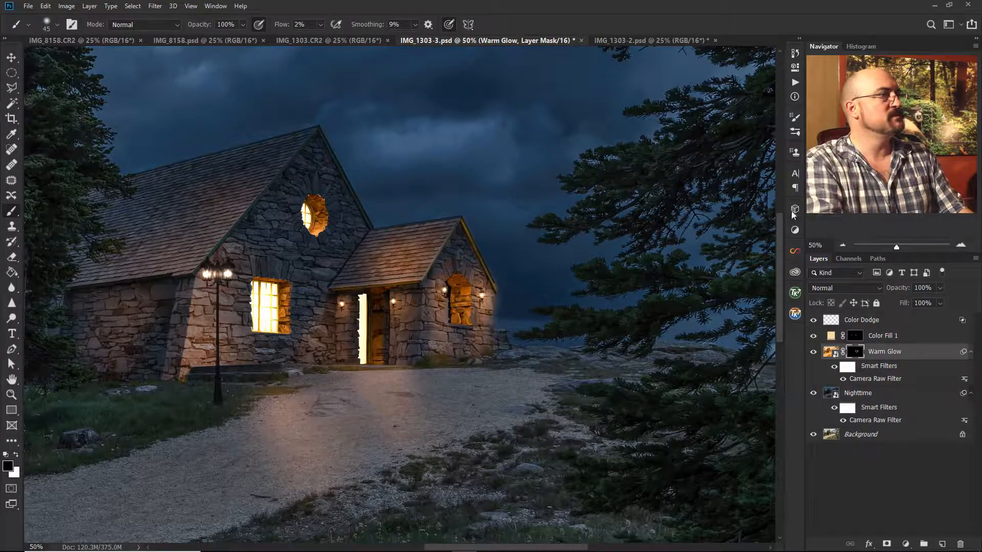
- Brush warm light over the bulbs and post of the twin-bulb lamp beneath the trees with a 70 px white brush
left_click(843, 246)
left_click_drag(395, 362, 610, 273)
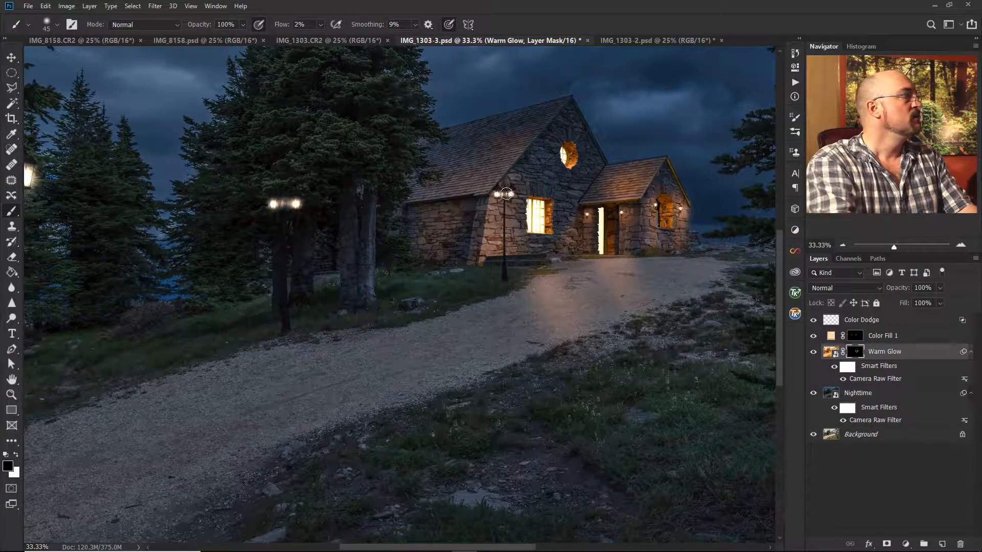
key("bracketright")
key("bracketright")
key("x")
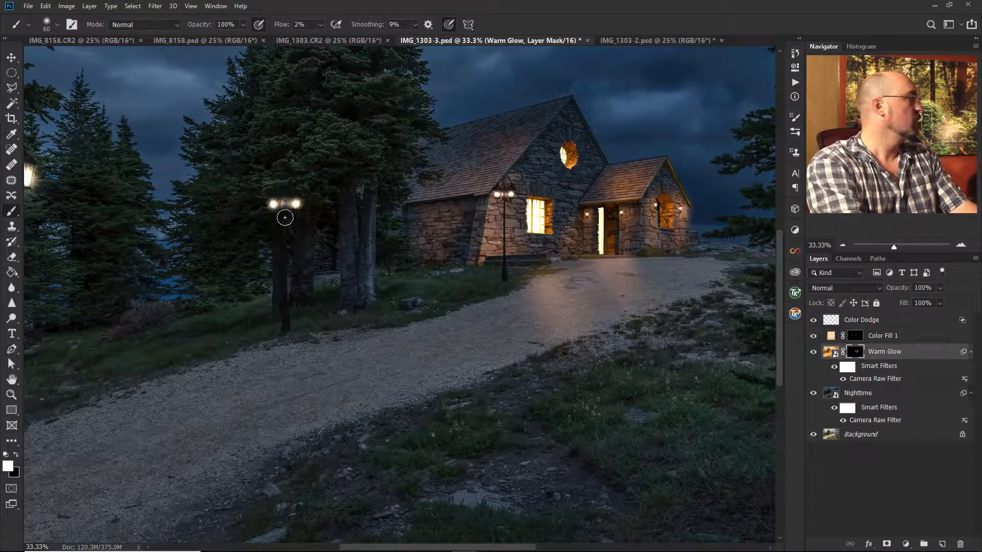
key("bracketright")
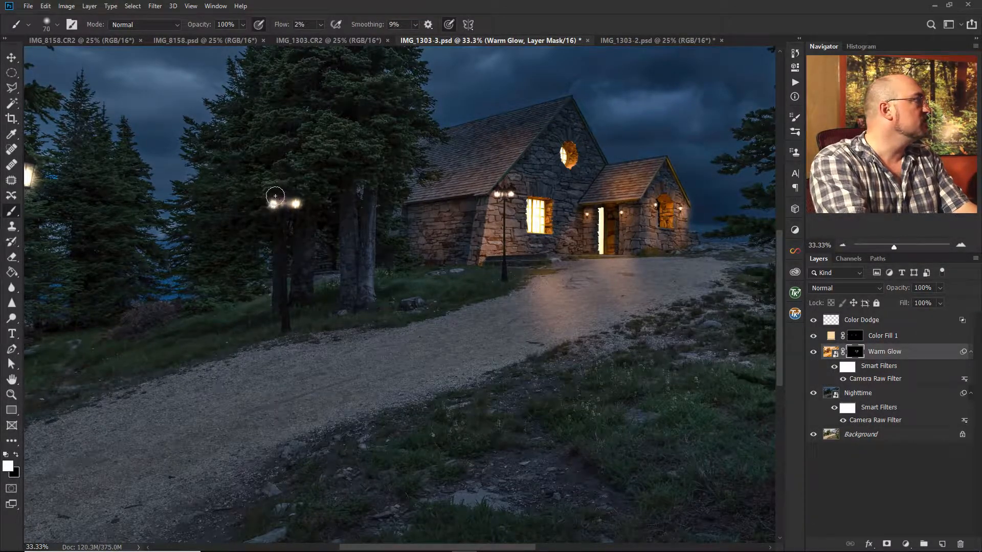
left_click(295, 202)
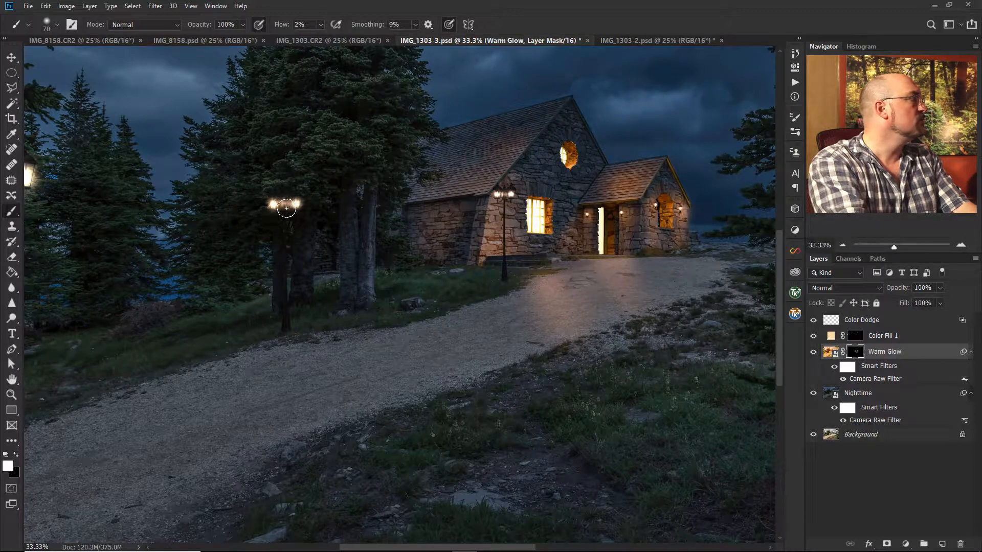
mouse_move(289, 208)
left_mouse_down()
mouse_move(299, 197)
mouse_move(280, 209)
mouse_move(303, 203)
left_mouse_up()
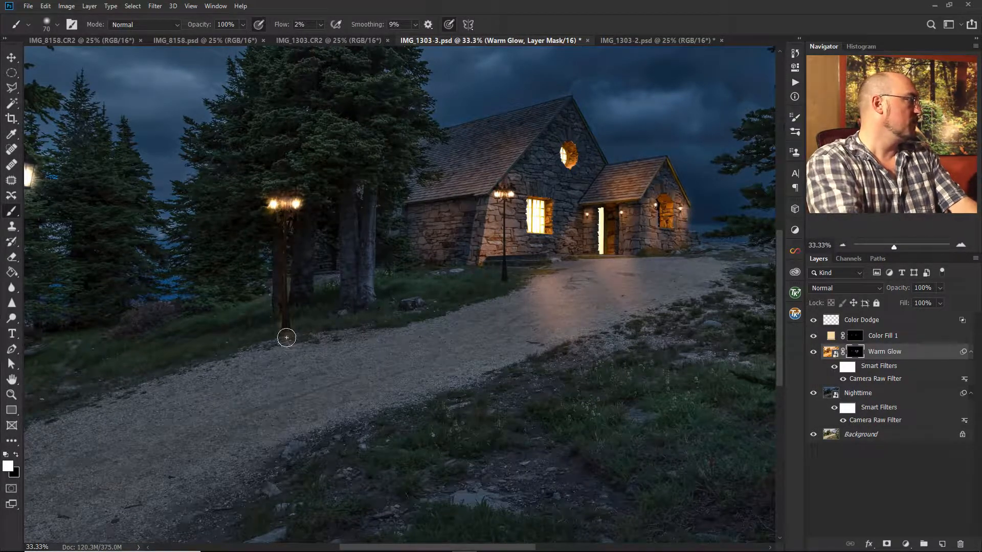
- Paint warm pools of light on the grass at the bases of both twin-bulb lamp posts with a 300 px white brush
key("bracketright")
key("bracketright")
key("bracketright")
key("bracketright")
mouse_move(284, 337)
left_mouse_down()
mouse_move(326, 326)
mouse_move(234, 337)
mouse_move(312, 320)
mouse_move(221, 348)
mouse_move(316, 318)
mouse_move(228, 346)
left_mouse_up()
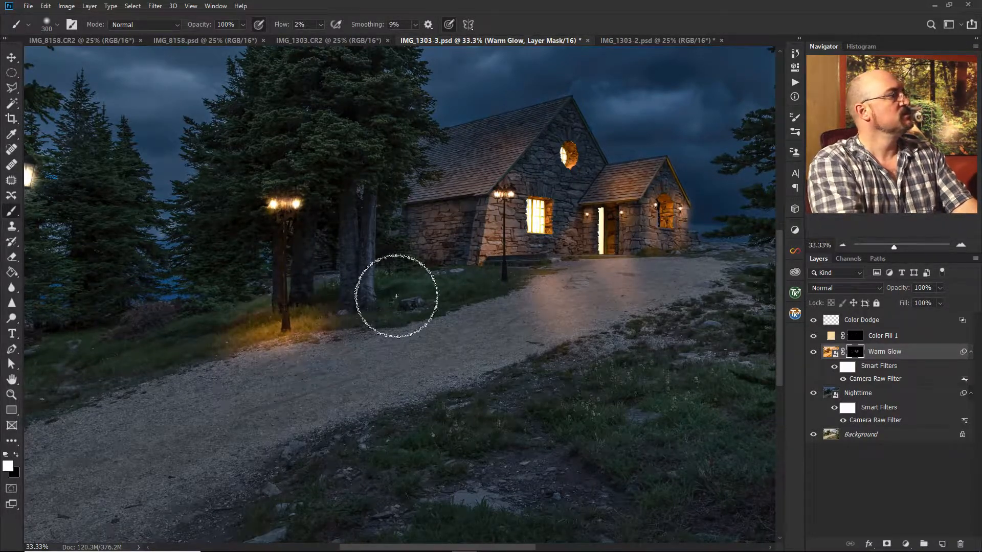
mouse_move(509, 281)
left_mouse_down()
mouse_move(478, 293)
mouse_move(512, 275)
mouse_move(469, 279)
mouse_move(480, 296)
mouse_move(467, 289)
mouse_move(502, 278)
left_mouse_up()
mouse_move(310, 321)
left_mouse_down()
mouse_move(209, 351)
mouse_move(346, 317)
mouse_move(200, 366)
left_mouse_up()
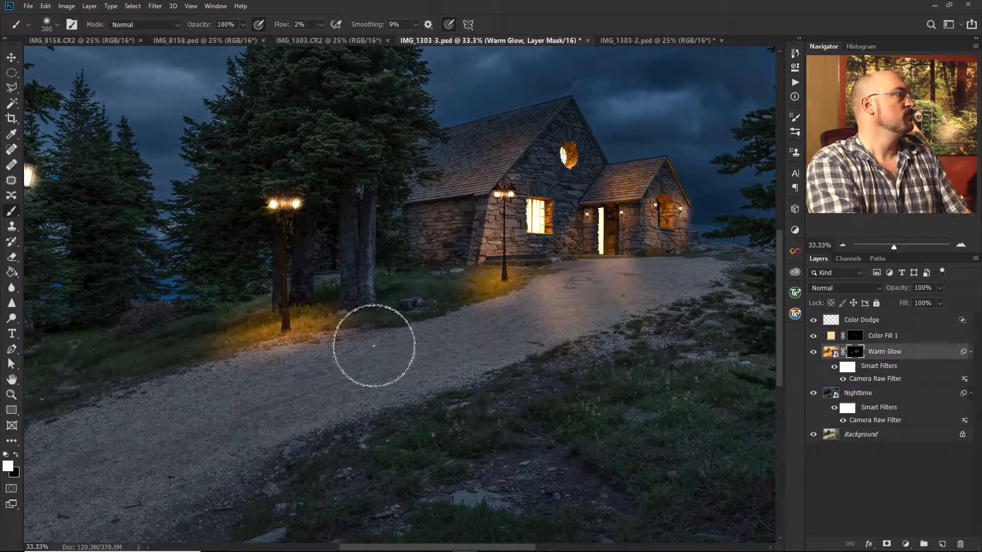
- Brush warm light around the lantern of the lamp post at the photo's edge with a 175 px white brush
mouse_move(316, 331)
left_mouse_down()
mouse_move(592, 279)
mouse_move(601, 305)
left_mouse_up()
key("bracketleft")
key("bracketleft")
key("bracketleft")
key("bracketleft")
key("bracketleft")
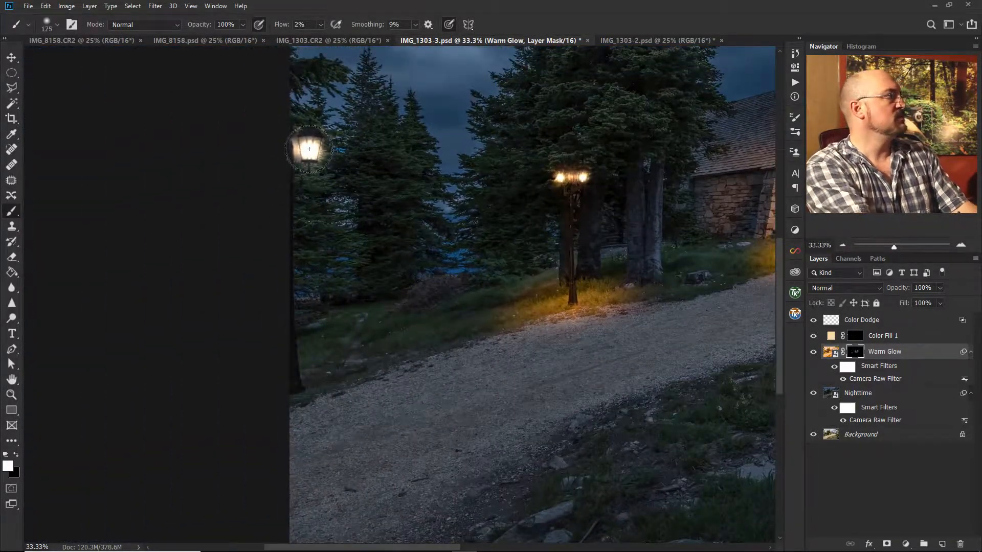
mouse_move(307, 164)
left_mouse_down()
mouse_move(312, 119)
mouse_move(293, 133)
mouse_move(306, 141)
mouse_move(290, 183)
mouse_move(299, 289)
mouse_move(287, 317)
mouse_move(300, 355)
mouse_move(277, 386)
mouse_move(306, 364)
mouse_move(302, 396)
mouse_move(350, 380)
mouse_move(311, 393)
mouse_move(279, 387)
mouse_move(295, 376)
mouse_move(368, 367)
mouse_move(267, 398)
mouse_move(314, 386)
mouse_move(332, 394)
mouse_move(412, 359)
mouse_move(265, 406)
mouse_move(311, 351)
mouse_move(364, 361)
mouse_move(272, 401)
mouse_move(287, 366)
mouse_move(343, 357)
mouse_move(291, 400)
mouse_move(385, 348)
mouse_move(296, 349)
mouse_move(327, 396)
mouse_move(451, 313)
left_mouse_up()
- Paint a warm pool of light on the ground at the lantern post's base, enlarging the brush to 400 px
key("bracketright")
key("bracketright")
key("bracketright")
key("bracketright")
key("bracketright")
key("bracketright")
key("bracketright")
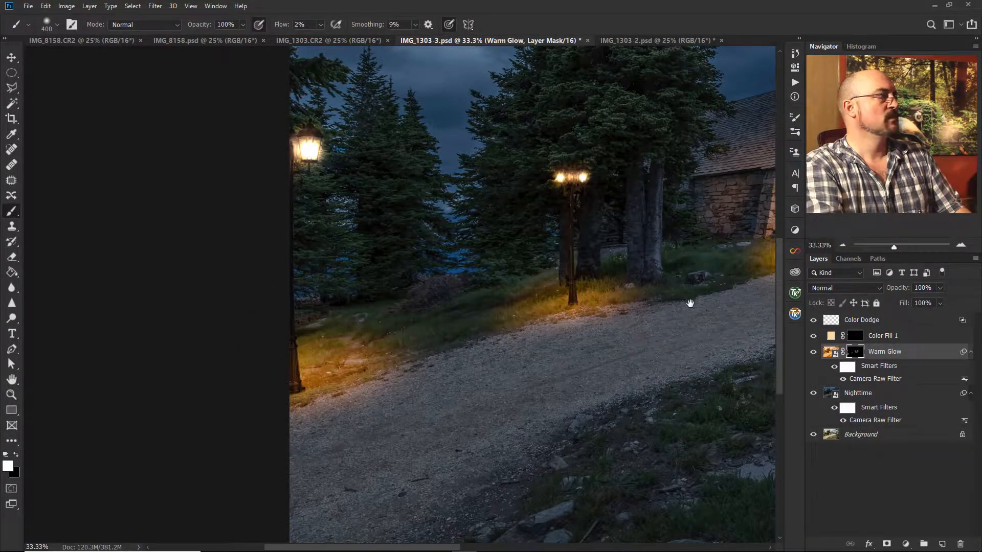
- Bring the whole image into view and enlarge the brush to 800 px
left_click_drag(690, 302, 532, 324)
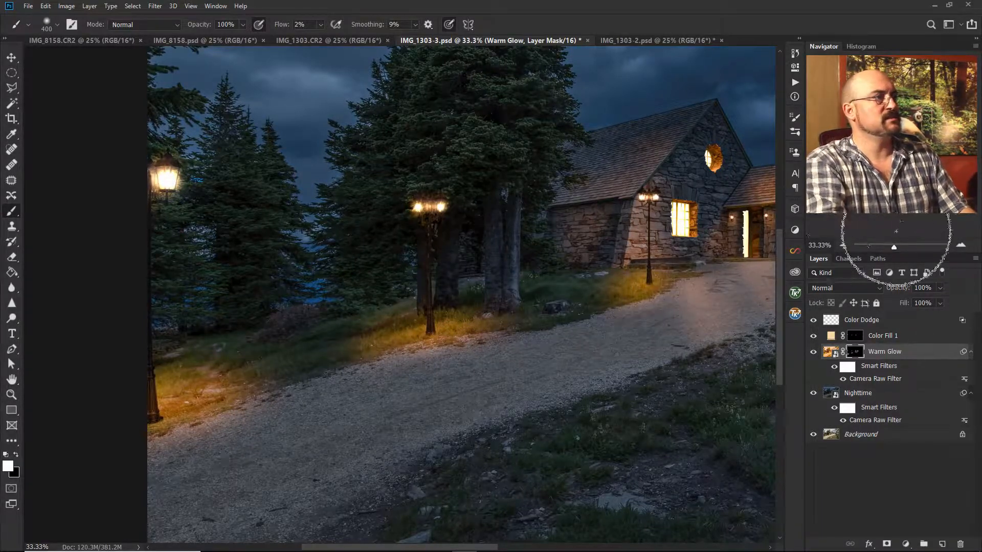
left_click(842, 243)
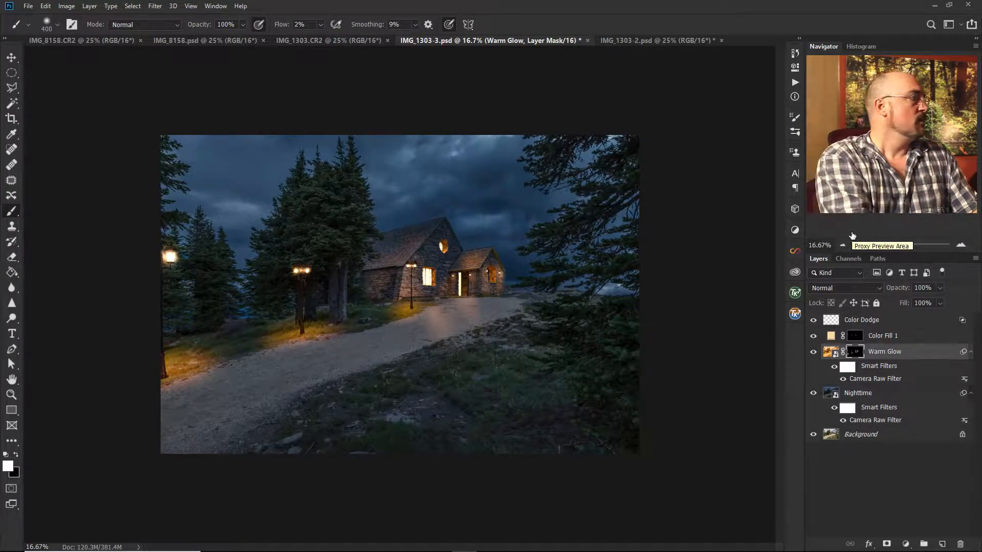
key("bracketright")
key("bracketright")
key("bracketright")
key("bracketright")
key("bracketright")
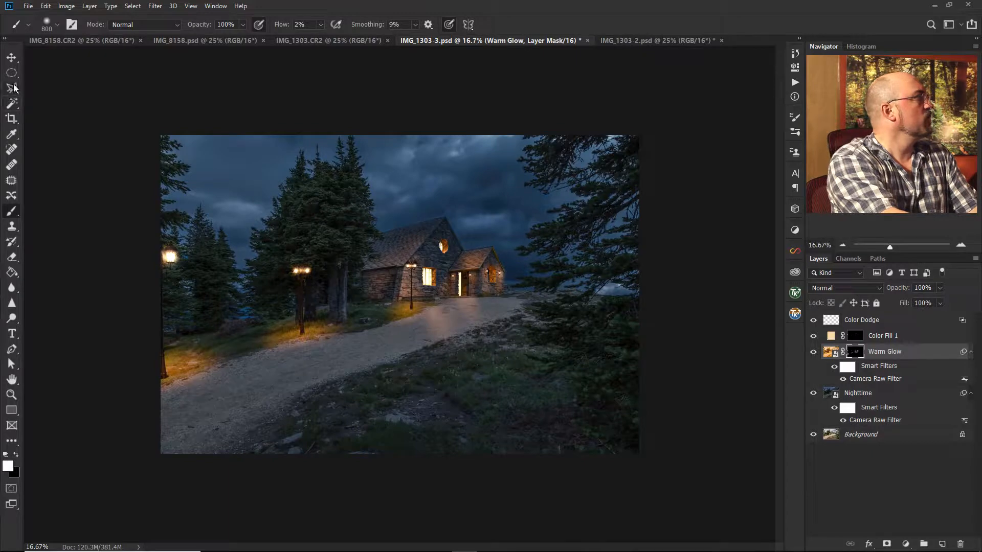
key("l")
left_click(163, 387)
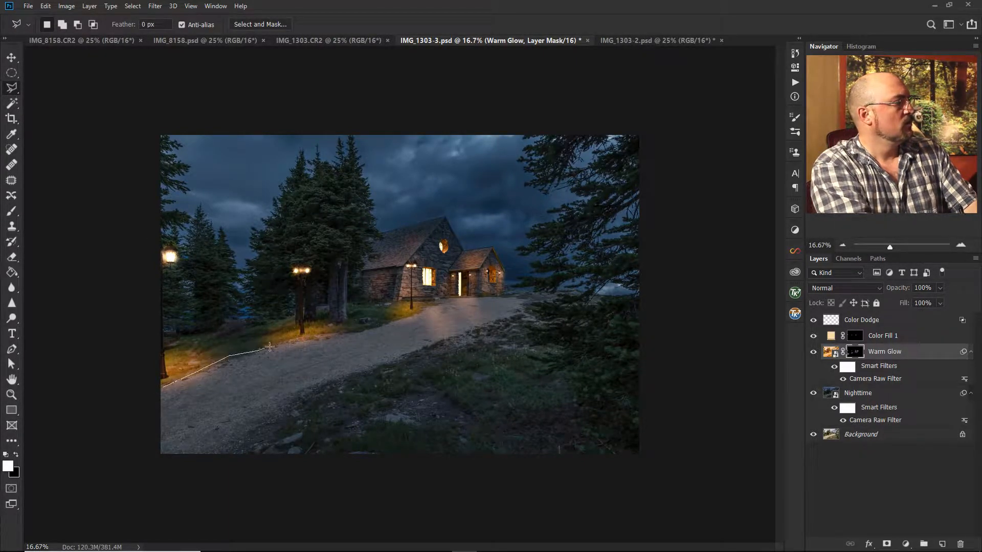
left_click(288, 342)
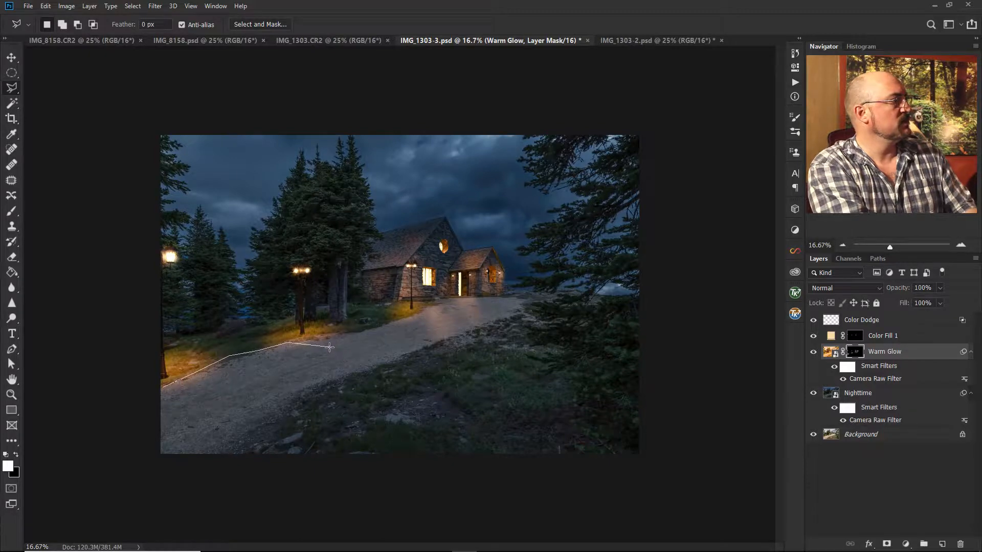
key("Escape")
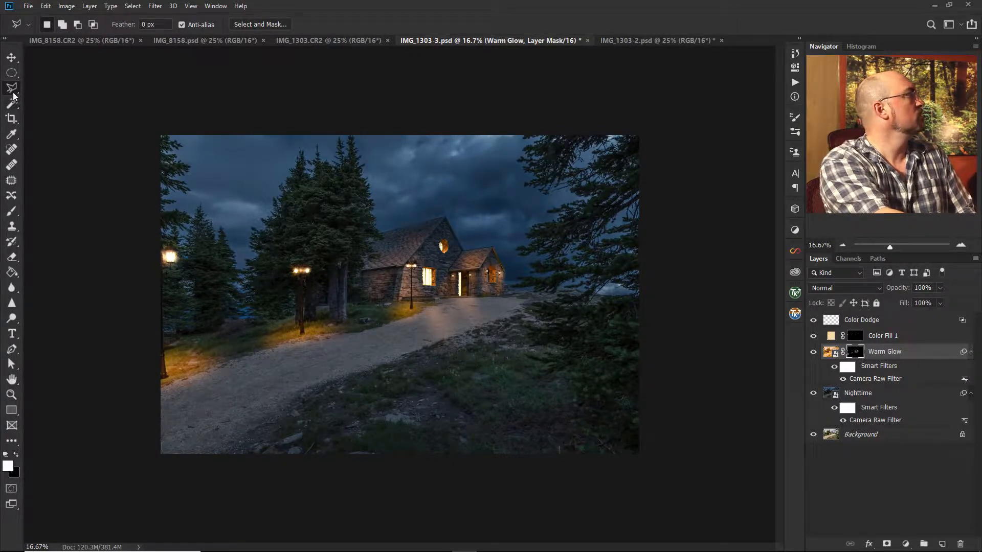
left_click_drag(13, 101, 31, 102)
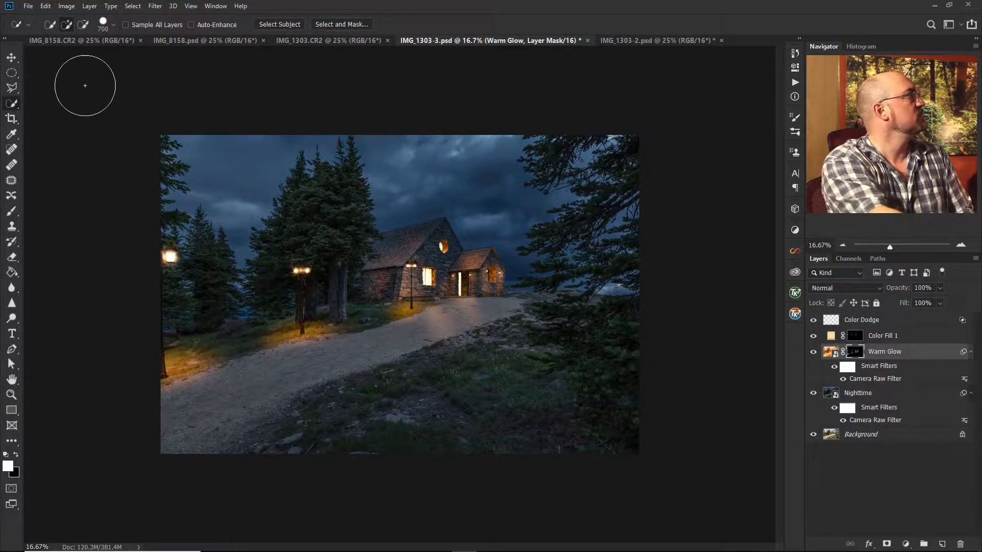
mouse_move(269, 376)
left_mouse_down()
mouse_move(274, 363)
mouse_move(307, 376)
left_mouse_up()
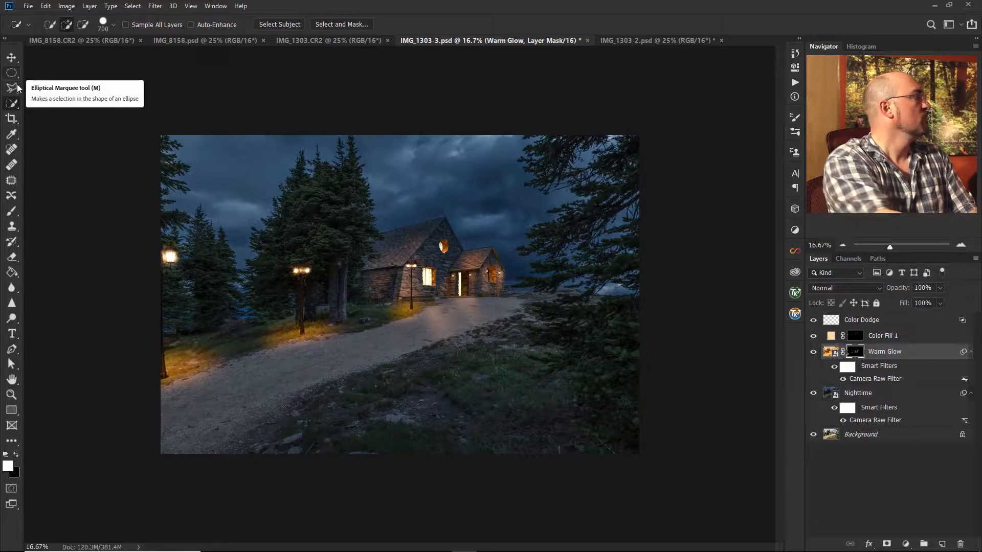
- Paint warm light down the gravel path from the building toward the foreground with a white brush on the Warm Glow mask
left_click_drag(169, 287, 217, 302)
left_click(830, 351)
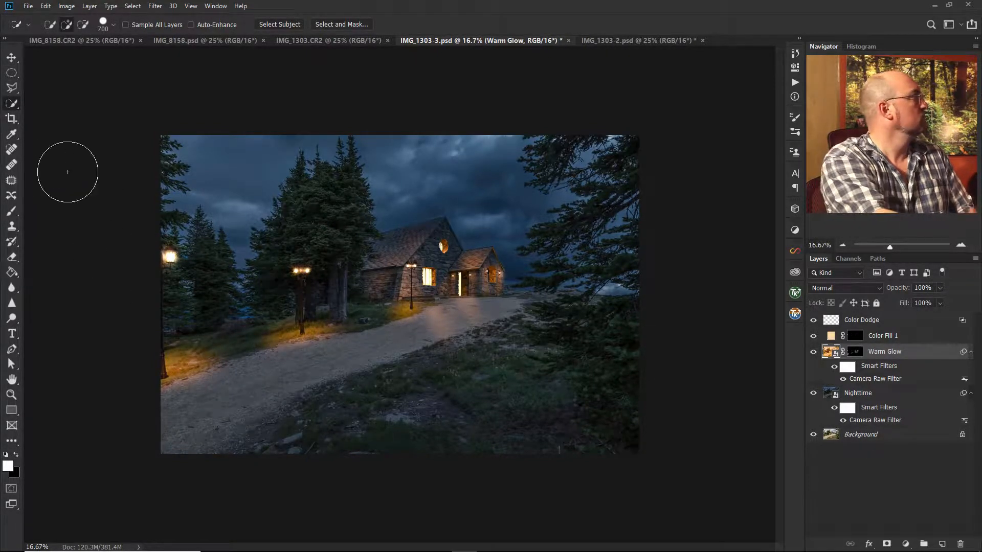
left_click(12, 211)
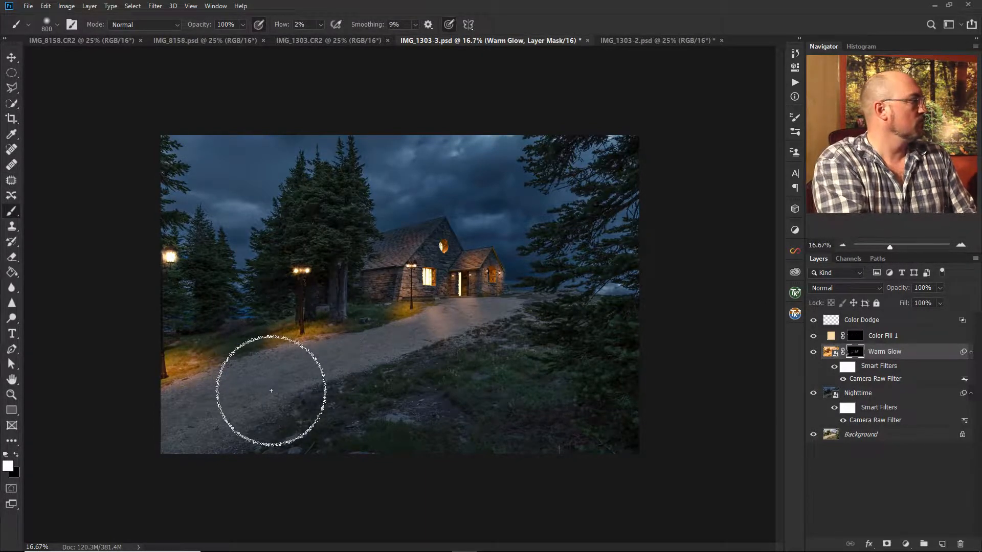
key("bracketleft")
key("bracketleft")
key("bracketleft")
key("bracketleft")
key("bracketleft")
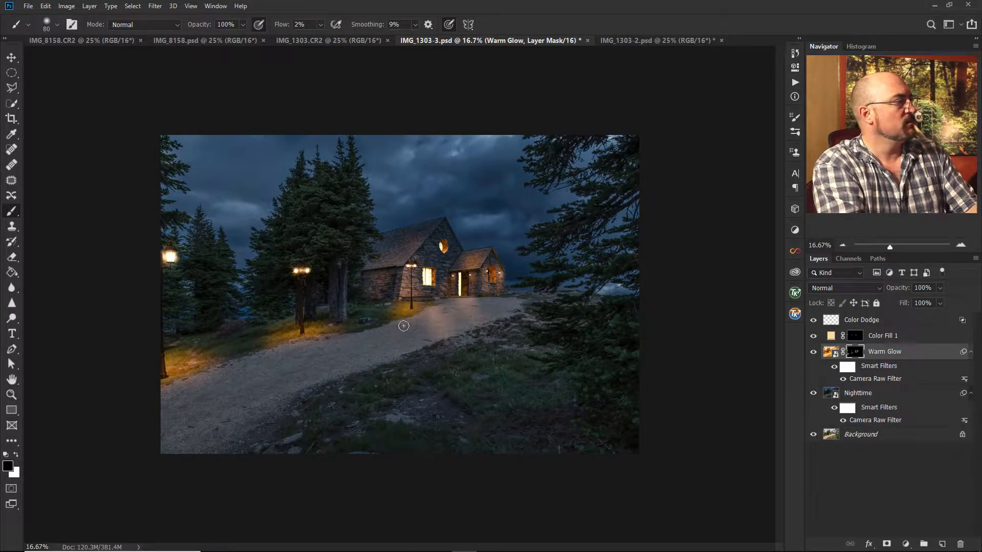
key("bracketright")
key("bracketright")
key("bracketright")
key("bracketright")
key("bracketright")
key("bracketright")
key("bracketright")
key("bracketright")
key("bracketright")
key("x")
mouse_move(416, 328)
left_mouse_down()
mouse_move(338, 351)
mouse_move(422, 320)
mouse_move(297, 377)
mouse_move(412, 349)
mouse_move(233, 413)
mouse_move(328, 360)
mouse_move(322, 352)
mouse_move(183, 415)
mouse_move(325, 344)
mouse_move(285, 350)
mouse_move(153, 421)
mouse_move(209, 387)
mouse_move(147, 412)
mouse_move(255, 397)
mouse_move(172, 464)
mouse_move(276, 403)
mouse_move(275, 427)
mouse_move(175, 441)
mouse_move(164, 427)
mouse_move(166, 403)
mouse_move(322, 345)
mouse_move(257, 397)
mouse_move(153, 452)
mouse_move(173, 400)
mouse_move(262, 358)
mouse_move(363, 347)
mouse_move(375, 335)
mouse_move(426, 336)
mouse_move(428, 346)
mouse_move(379, 326)
mouse_move(308, 372)
mouse_move(317, 364)
mouse_move(301, 366)
mouse_move(316, 362)
mouse_move(265, 385)
mouse_move(446, 346)
mouse_move(251, 404)
mouse_move(186, 396)
left_mouse_up()
- Strengthen the warm light from the foreground of the path back up to the building entrance, and reduce the brush to 200 px
key("bracketright")
key("bracketright")
key("bracketright")
key("bracketright")
key("bracketright")
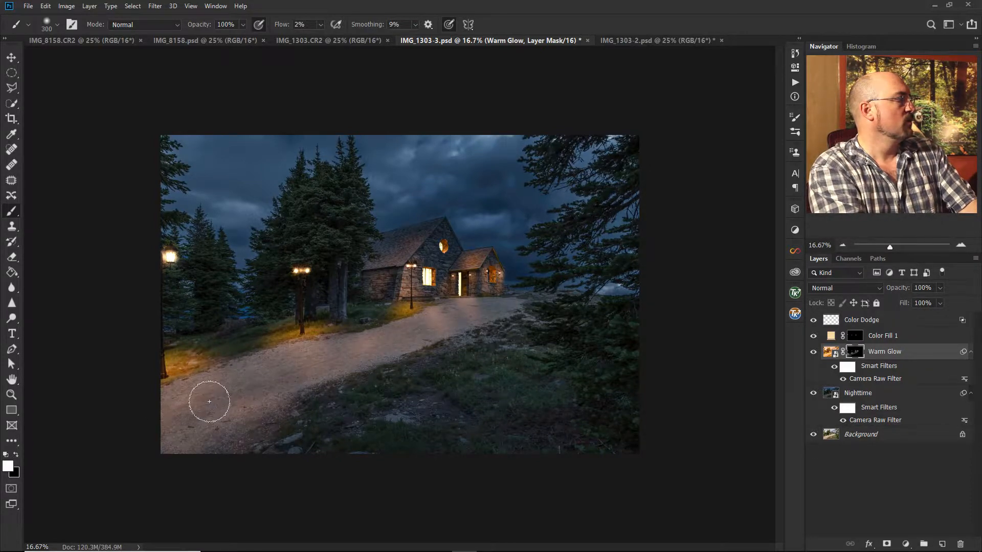
mouse_move(193, 441)
left_mouse_down()
mouse_move(194, 405)
mouse_move(214, 414)
mouse_move(337, 375)
mouse_move(299, 362)
mouse_move(305, 376)
mouse_move(361, 364)
mouse_move(340, 357)
mouse_move(445, 338)
mouse_move(291, 372)
mouse_move(280, 395)
mouse_move(426, 353)
mouse_move(491, 337)
left_mouse_up()
key("bracketleft")
key("bracketleft")
key("bracketleft")
key("bracketleft")
key("bracketleft")
key("bracketleft")
key("bracketleft")
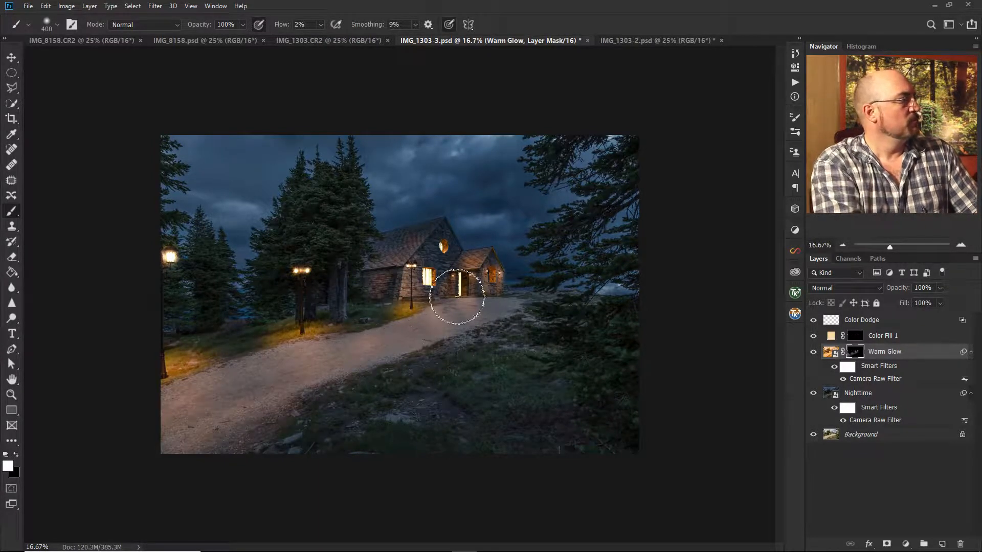
key("bracketleft")
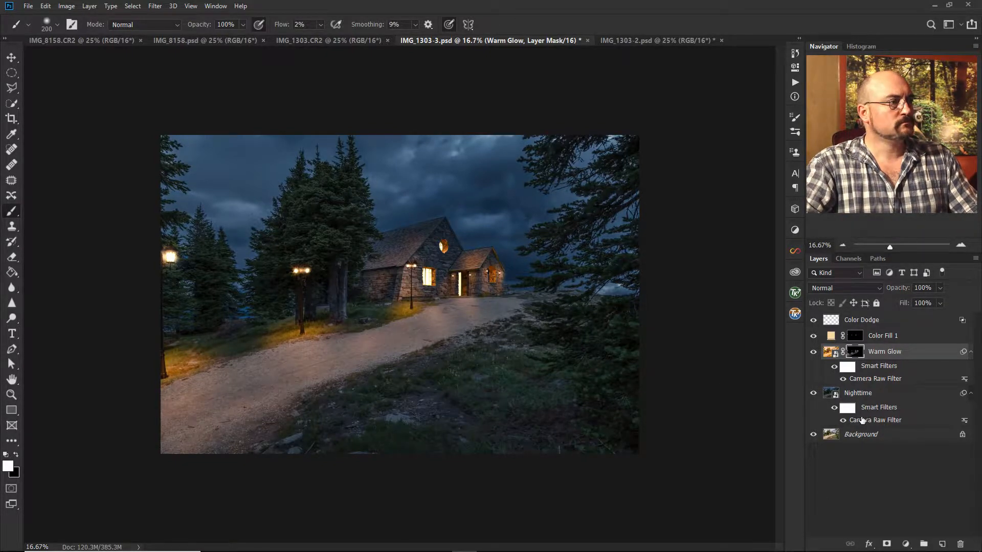
- Show only the Background layer and sample the full range of sky tones with Color Range
left_click(813, 434, "alt")
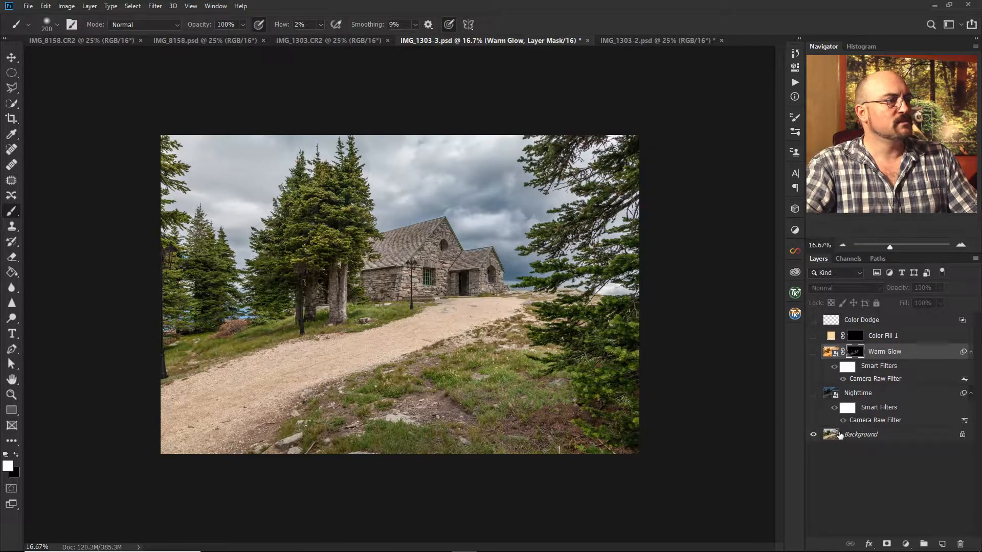
left_click(833, 436)
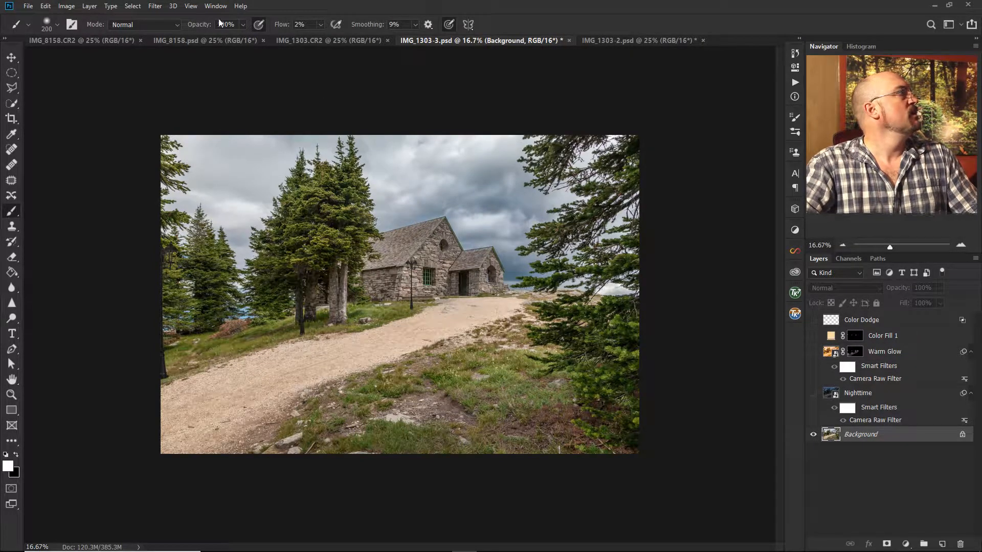
left_click(134, 6)
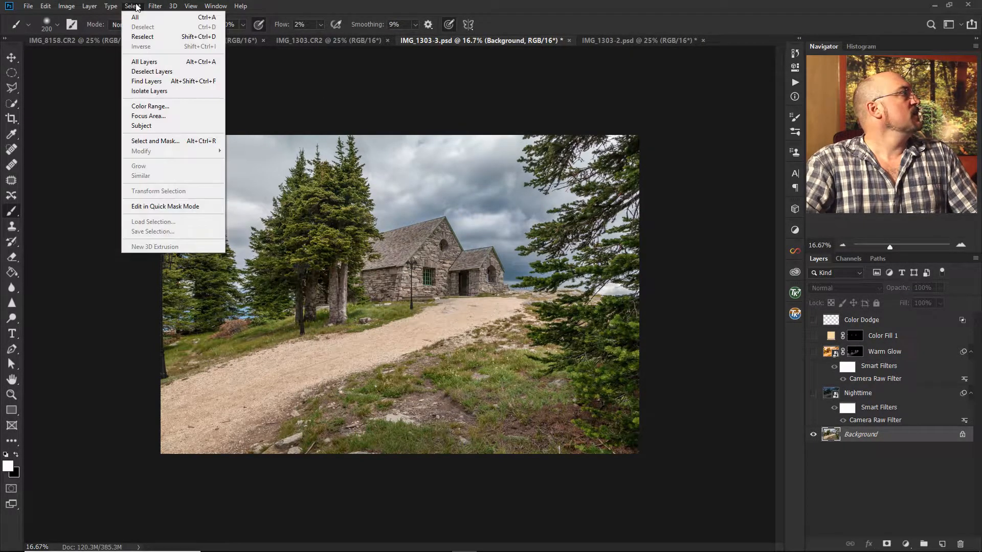
left_click(148, 107)
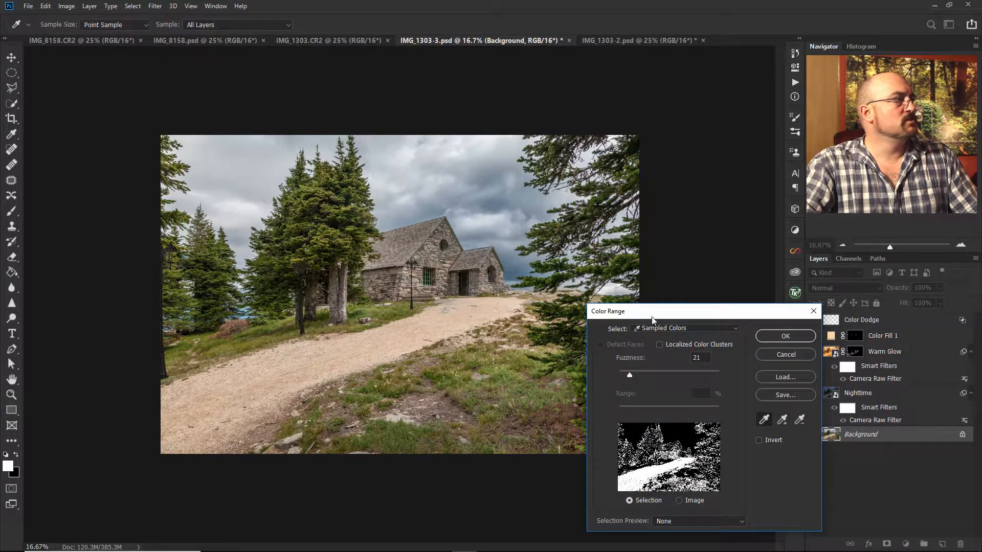
left_click(447, 181)
left_click(782, 419)
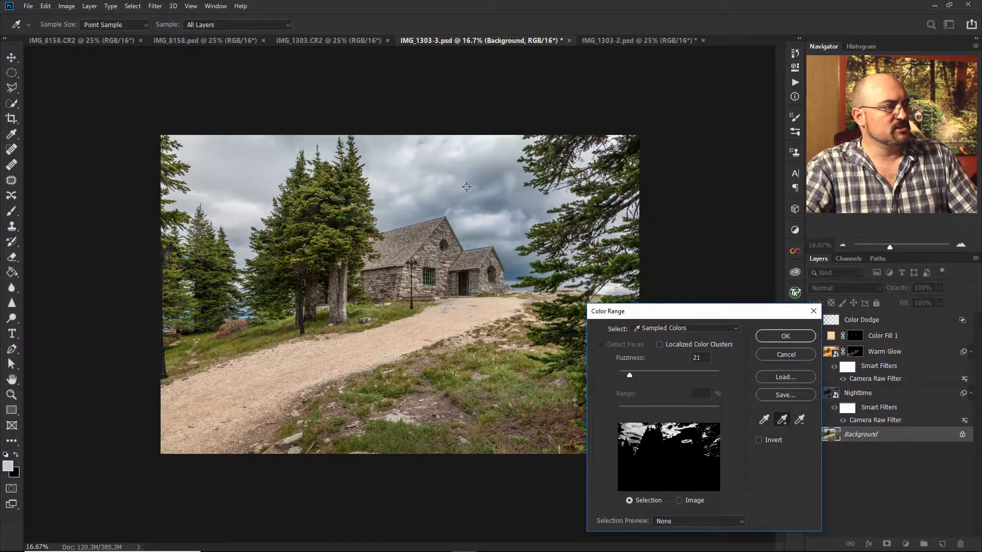
mouse_move(445, 175)
left_mouse_down()
mouse_move(484, 188)
mouse_move(493, 135)
left_mouse_up()
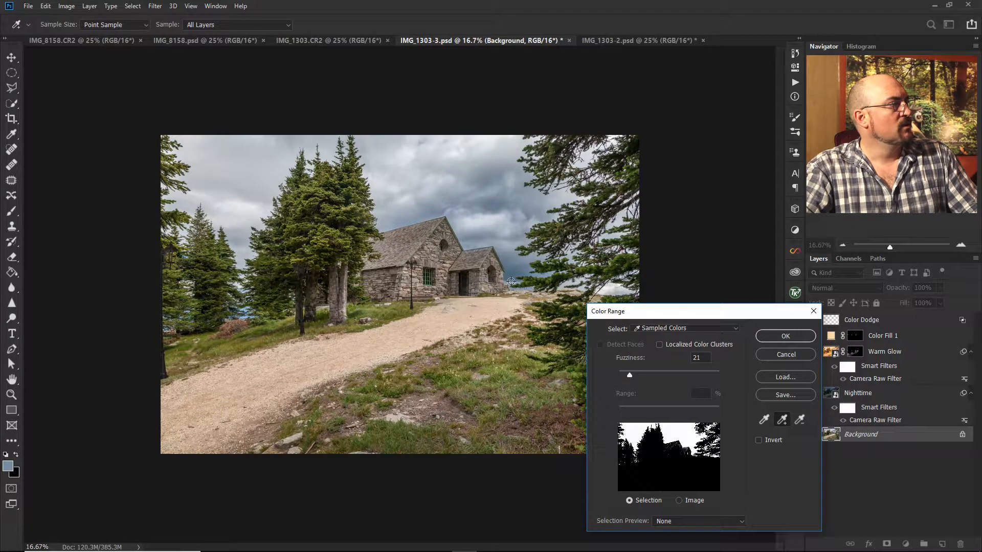
- Set the Color Range fuzziness to 26 and invert it to select everything except the sky
left_click_drag(634, 357, 627, 357)
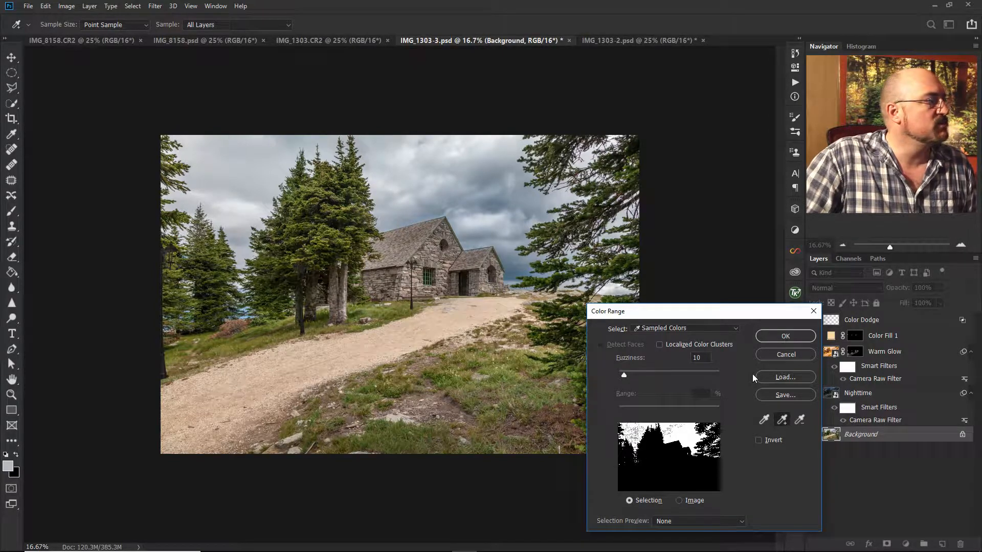
left_click_drag(624, 360, 632, 362)
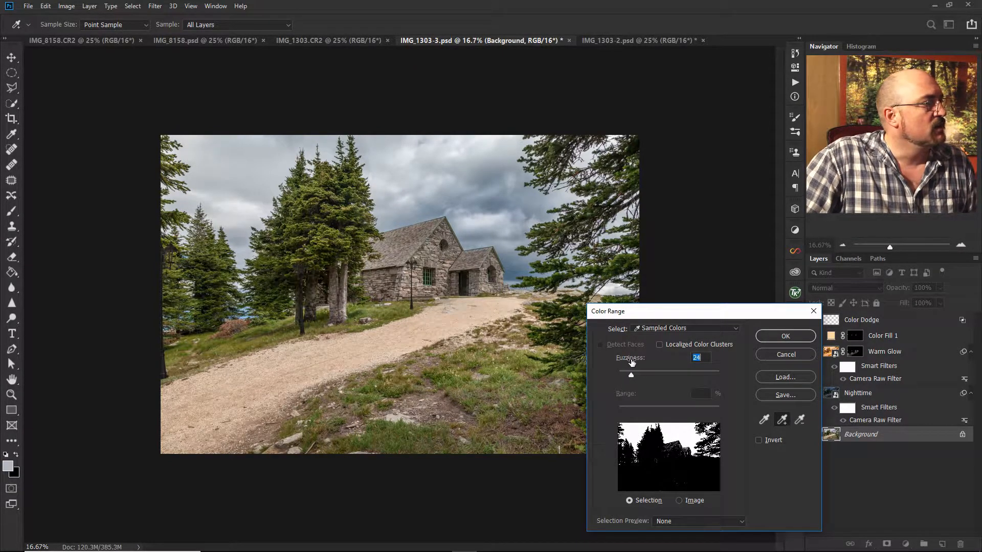
left_click_drag(632, 362, 631, 362)
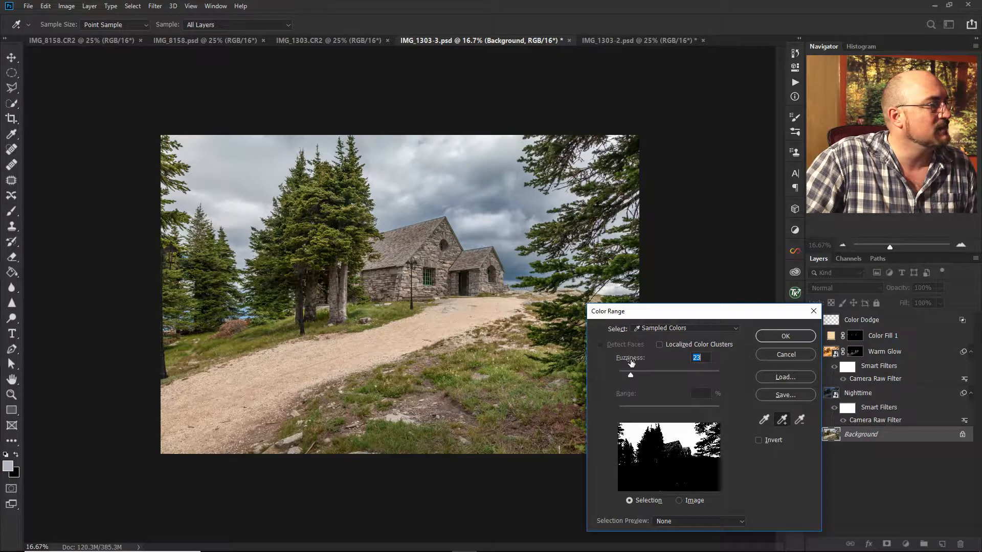
left_click_drag(630, 363, 633, 363)
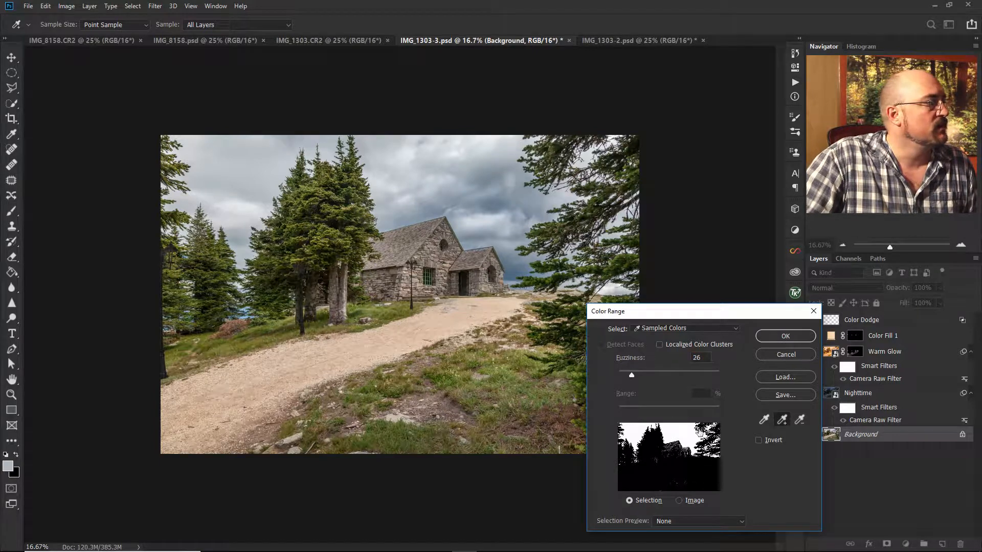
left_click(757, 439)
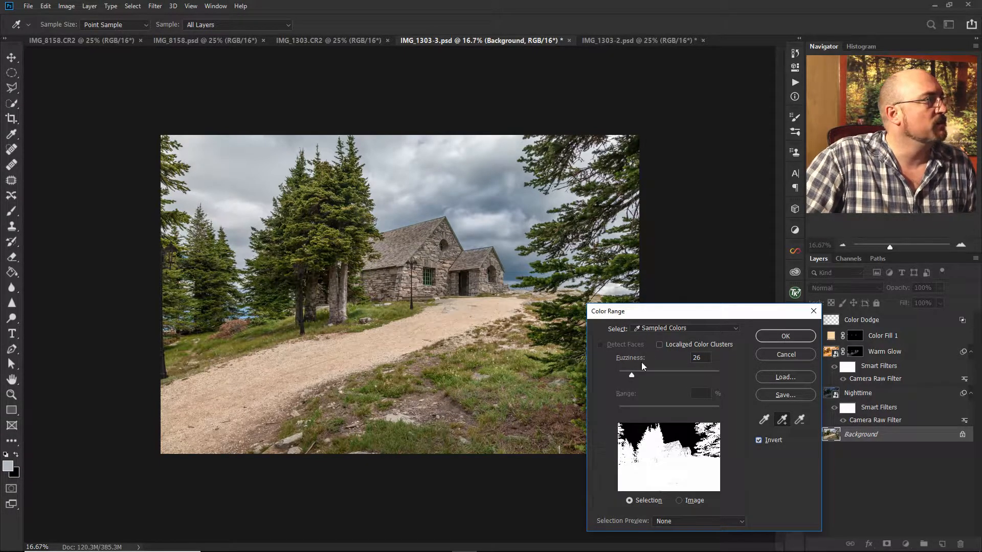
left_click(780, 338)
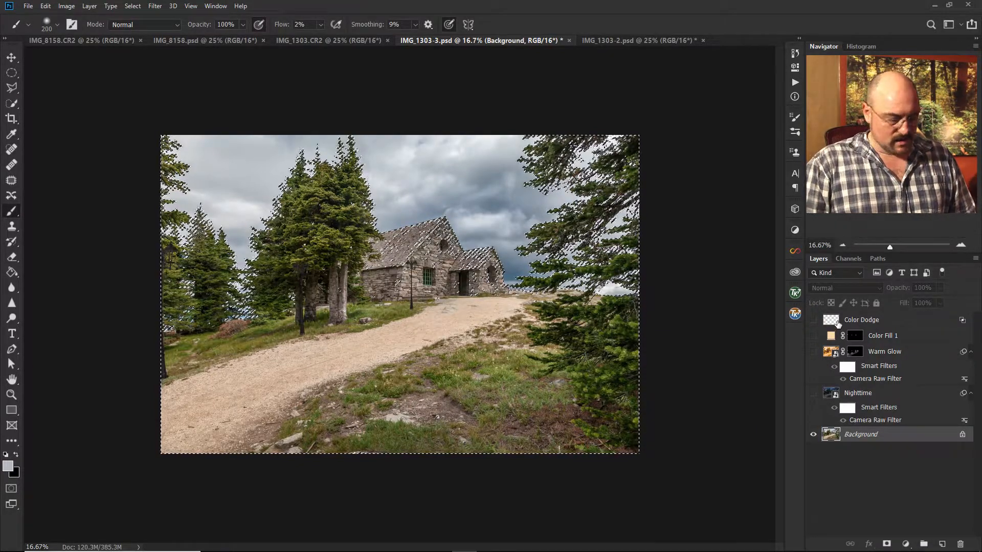
- Hide the selection outline and show the Nighttime, Warm Glow, Color Fill 1 and Color Dodge layers again
key("ctrl+h")
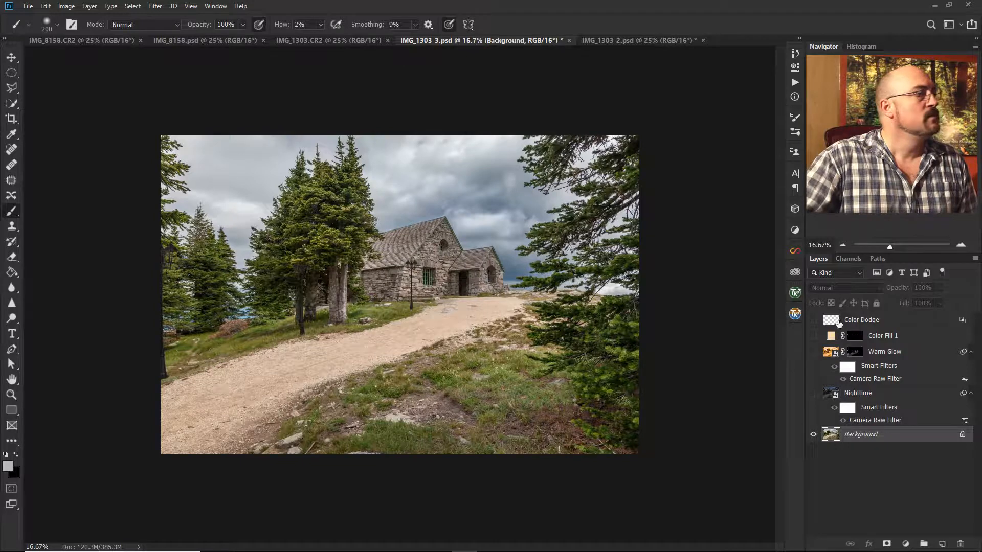
left_click(813, 394)
left_click(813, 353)
left_click(812, 336)
left_click(813, 321)
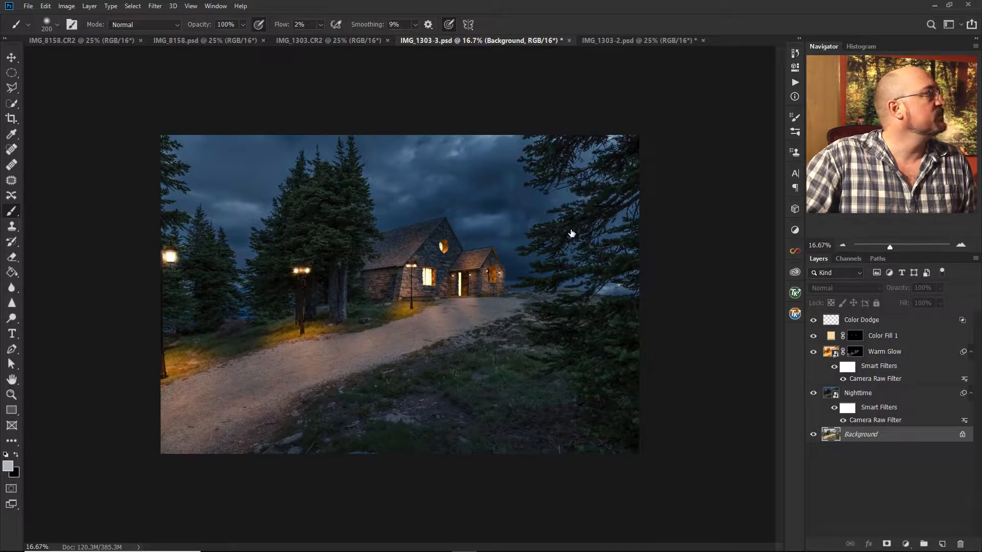
- Brush warm light onto the foreground spruce branches facing the building on the Warm Glow mask, with a 200 px brush at 12% flow
left_click(856, 351)
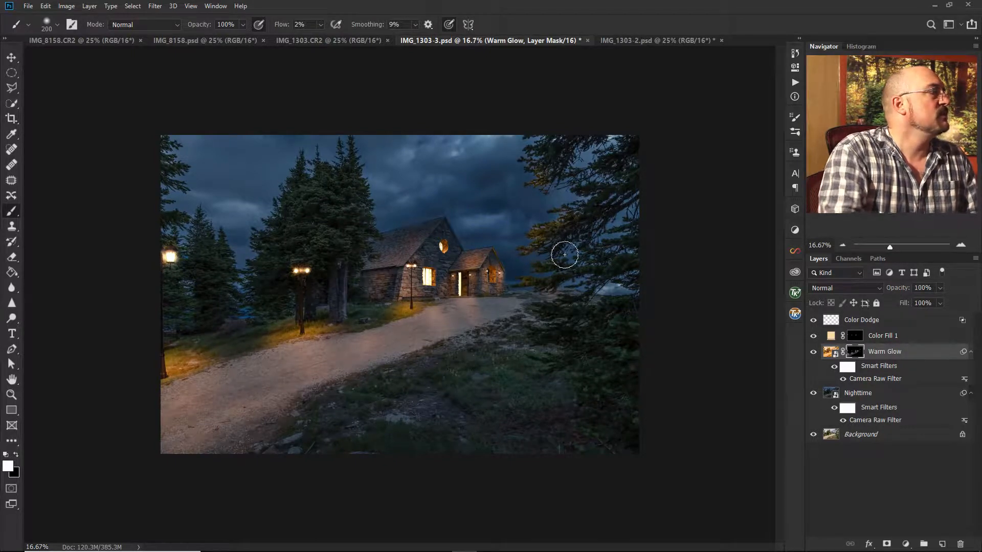
mouse_move(542, 249)
left_mouse_down()
mouse_move(568, 219)
mouse_move(546, 203)
mouse_move(533, 180)
mouse_move(552, 178)
mouse_move(525, 153)
mouse_move(551, 144)
mouse_move(535, 275)
mouse_move(525, 282)
mouse_move(563, 274)
mouse_move(541, 291)
mouse_move(566, 285)
mouse_move(567, 256)
mouse_move(528, 305)
mouse_move(561, 309)
left_mouse_up()
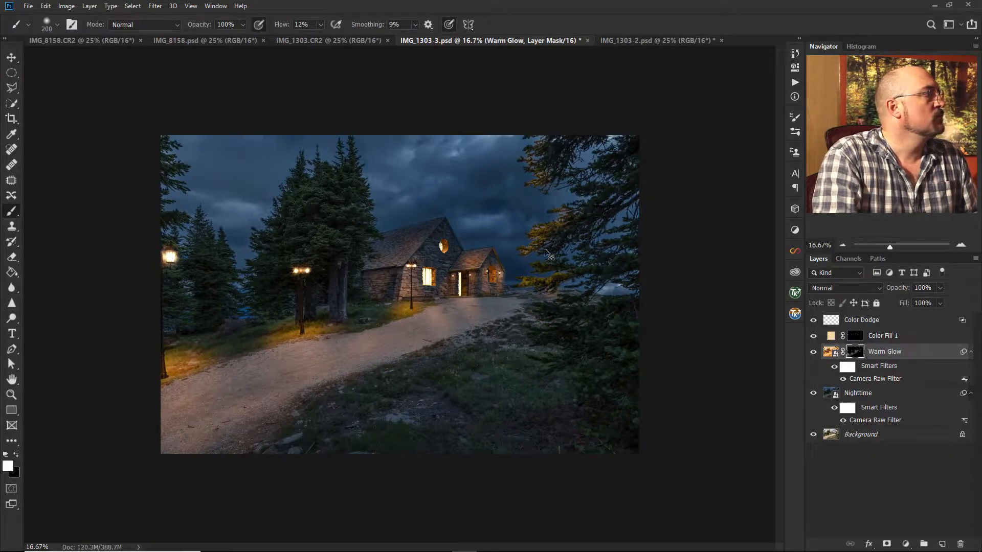
mouse_move(584, 304)
left_mouse_down()
mouse_move(611, 312)
mouse_move(582, 342)
left_mouse_up()
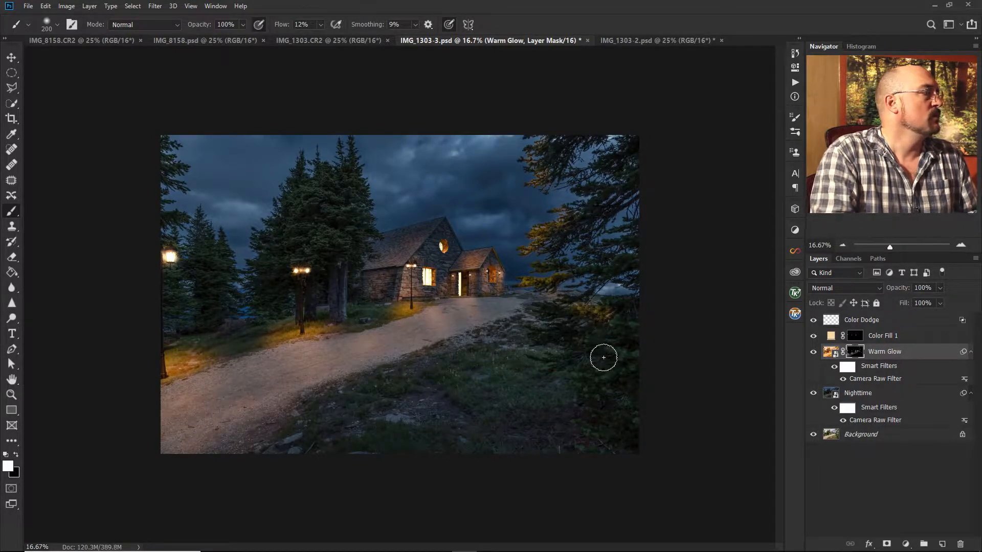
- Extend the warm light across the foreground spruce's lower foliage with a 400 px brush
key("bracketright")
key("bracketright")
key("bracketright")
key("bracketright")
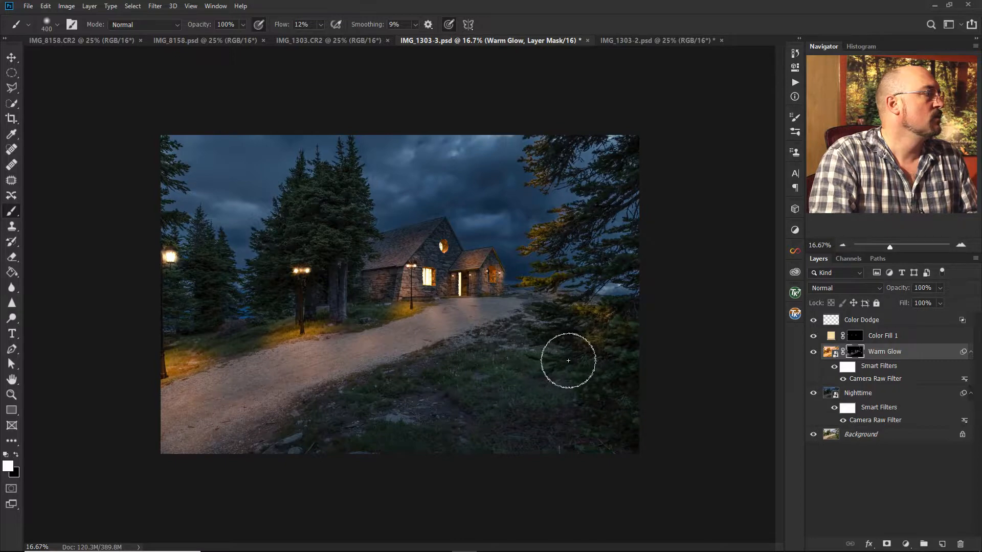
left_click_drag(620, 328, 635, 333)
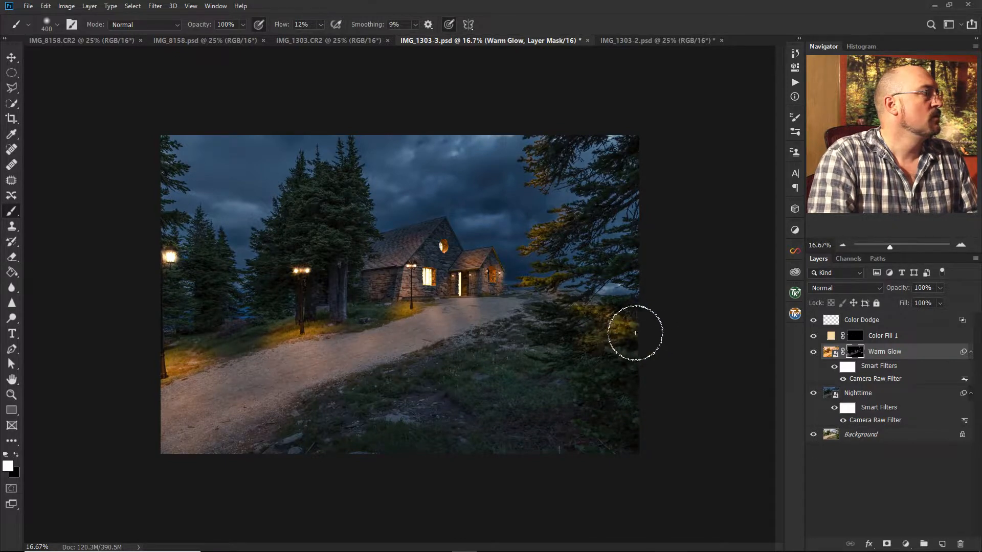
key("x")
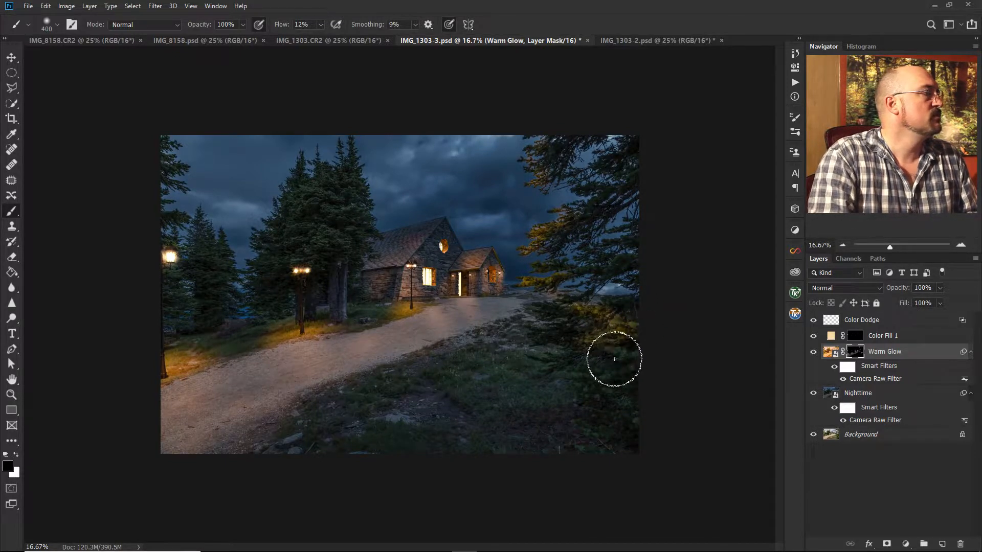
- Brush warm light onto the trees around the lamp posts with a 300 px white brush at 4% flow, and clear the selection
key("bracketleft")
key("x")
left_click_drag(307, 249, 306, 261)
key("ctrl+z")
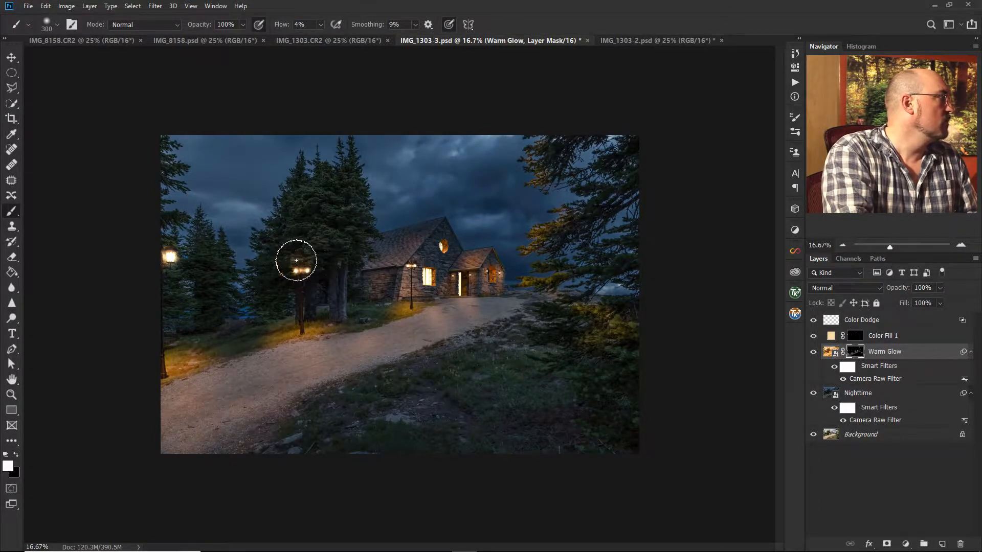
mouse_move(318, 249)
left_mouse_down()
mouse_move(344, 244)
mouse_move(279, 269)
mouse_move(256, 264)
mouse_move(279, 269)
mouse_move(285, 296)
mouse_move(274, 306)
mouse_move(265, 296)
mouse_move(278, 242)
mouse_move(357, 238)
mouse_move(347, 259)
mouse_move(316, 262)
mouse_move(286, 238)
mouse_move(203, 270)
mouse_move(192, 291)
mouse_move(173, 272)
mouse_move(171, 288)
mouse_move(182, 294)
mouse_move(170, 326)
mouse_move(222, 291)
mouse_move(216, 282)
mouse_move(226, 272)
mouse_move(195, 263)
mouse_move(211, 269)
mouse_move(214, 320)
mouse_move(315, 230)
mouse_move(236, 272)
mouse_move(213, 266)
mouse_move(217, 321)
mouse_move(193, 256)
mouse_move(199, 251)
mouse_move(223, 247)
mouse_move(201, 252)
mouse_move(223, 266)
mouse_move(215, 322)
mouse_move(221, 254)
mouse_move(231, 297)
mouse_move(204, 278)
mouse_move(174, 285)
mouse_move(172, 299)
mouse_move(185, 305)
mouse_move(176, 323)
mouse_move(175, 215)
mouse_move(170, 237)
mouse_move(186, 216)
mouse_move(170, 198)
mouse_move(176, 179)
mouse_move(350, 217)
mouse_move(353, 250)
mouse_move(278, 309)
mouse_move(274, 285)
mouse_move(355, 317)
mouse_move(325, 332)
mouse_move(365, 322)
left_mouse_up()
key("x")
key("x")
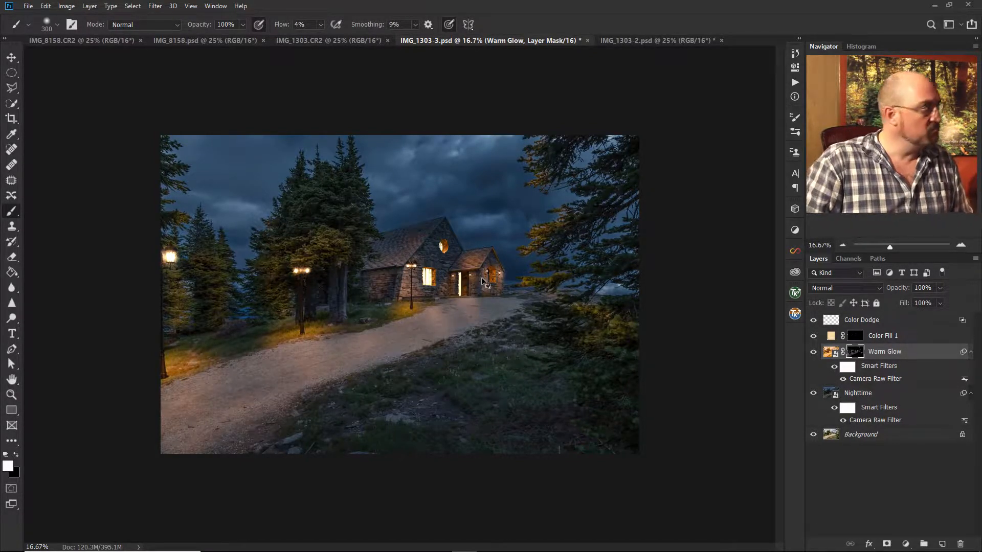
key("ctrl+h")
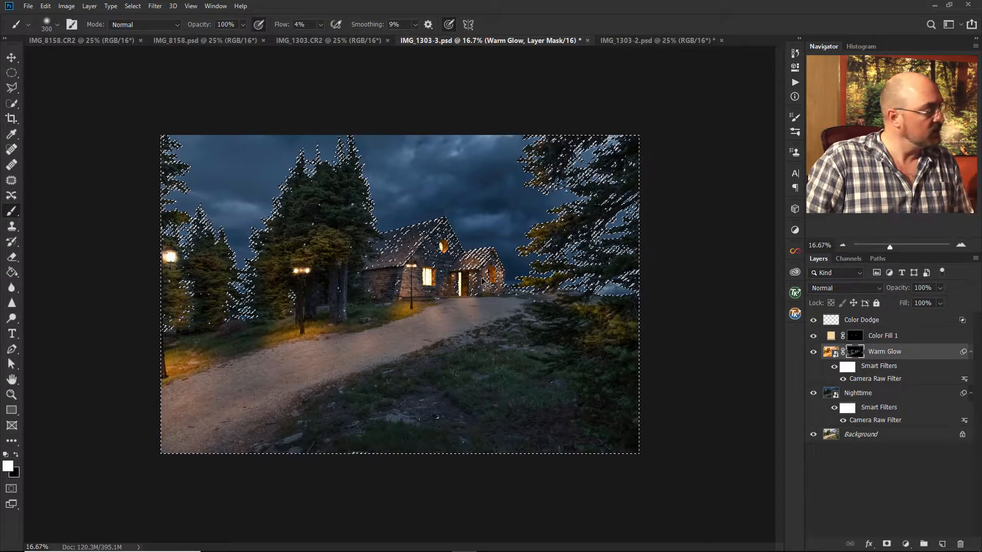
key("ctrl+d")
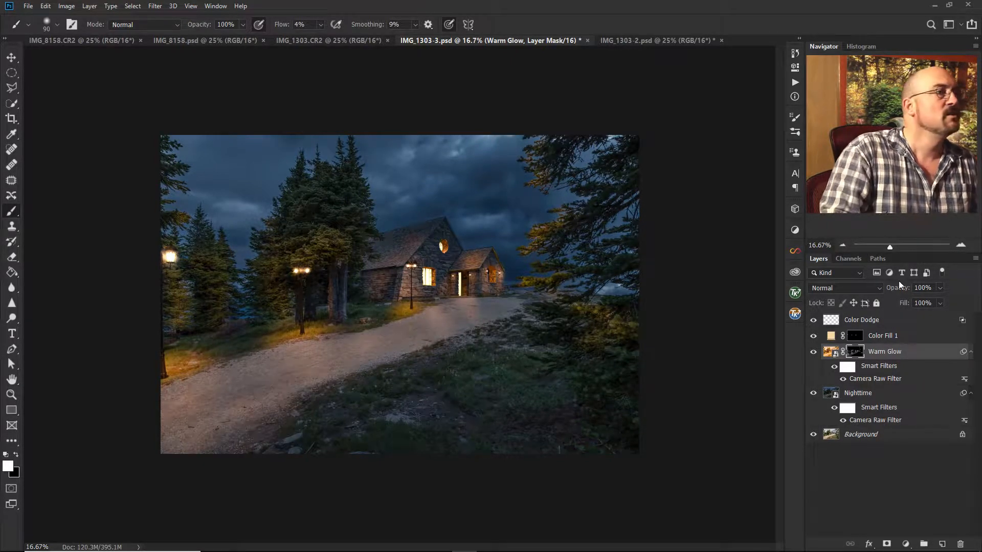
- Select the lamp-facing sides of the two tree trunks beside the middle lamp post with the Polygonal Lasso, adding the second trunk to the first
left_click(962, 246)
left_click(961, 246)
left_click(961, 246)
left_click_drag(299, 281, 547, 332)
left_click(962, 246)
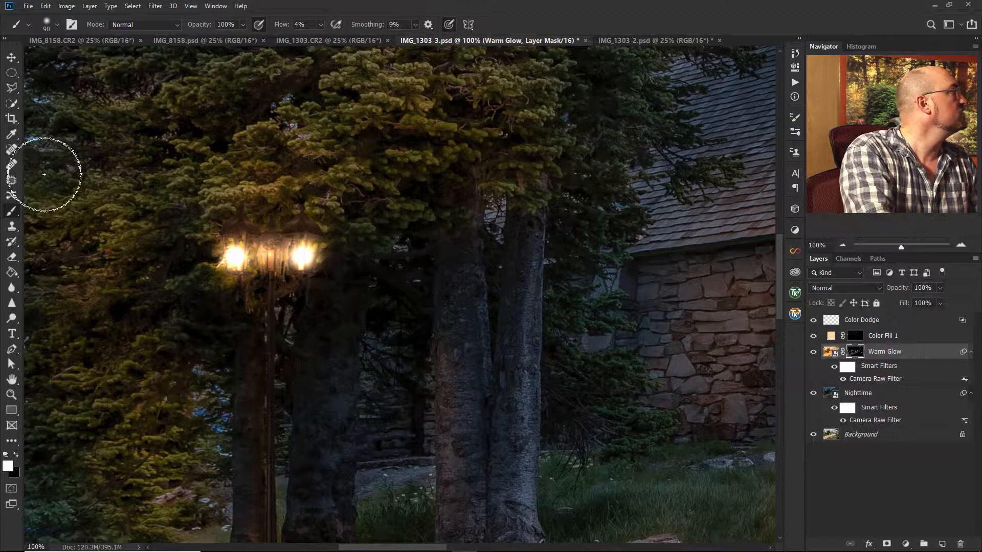
left_click(18, 90)
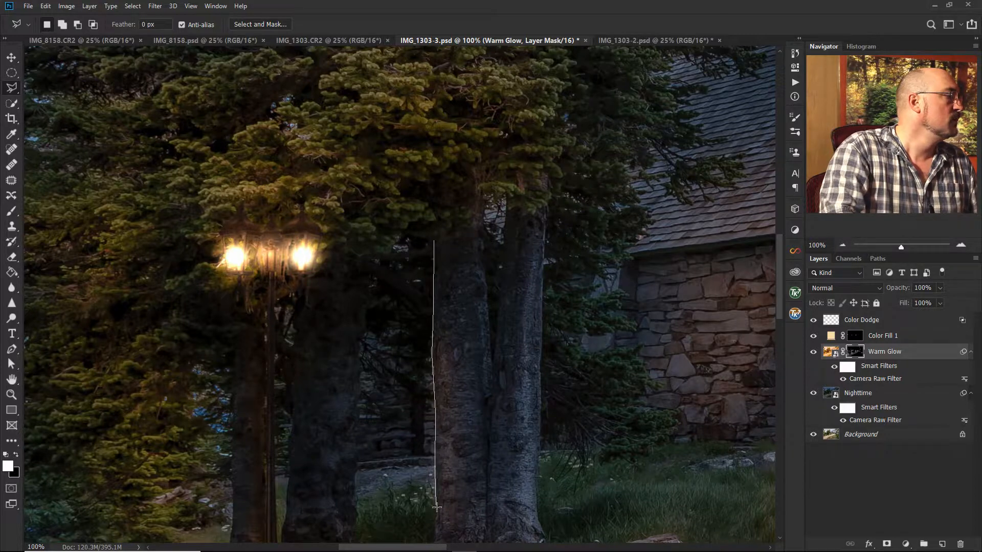
left_click_drag(435, 526, 436, 416)
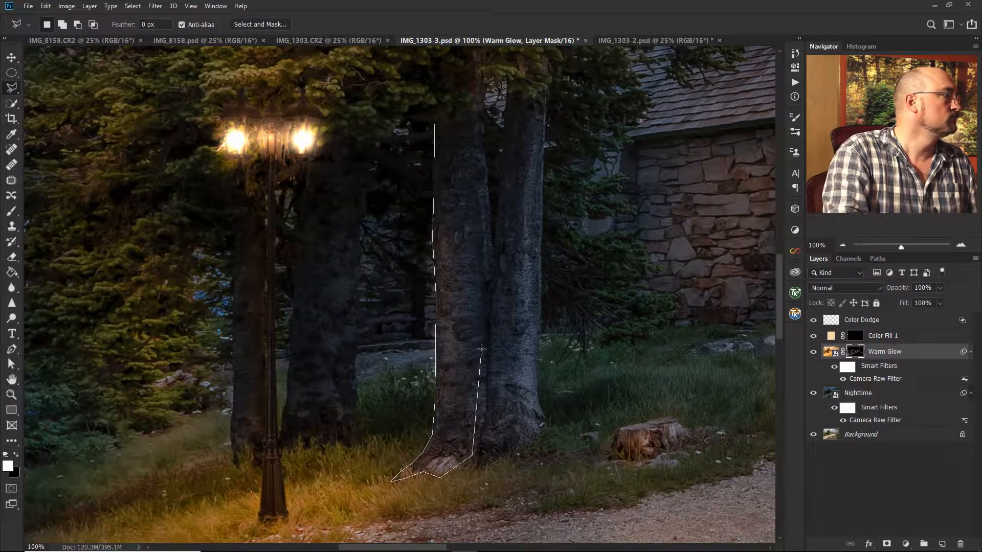
left_click(435, 124)
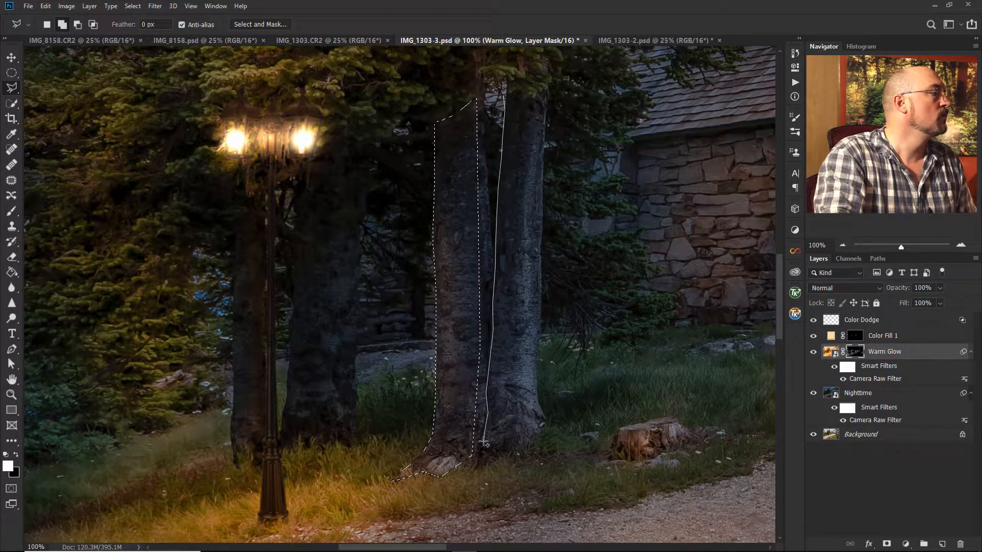
left_click(514, 454)
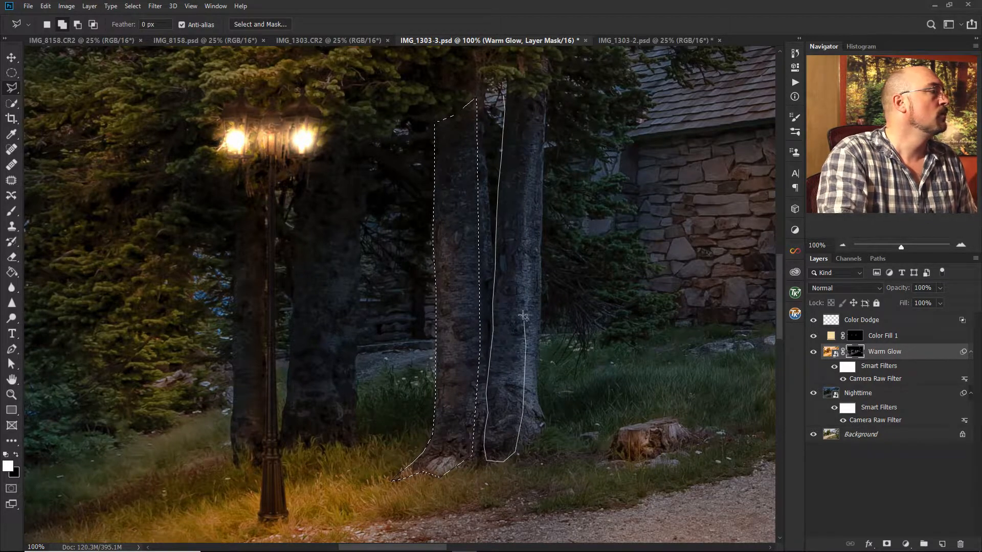
left_click(509, 96)
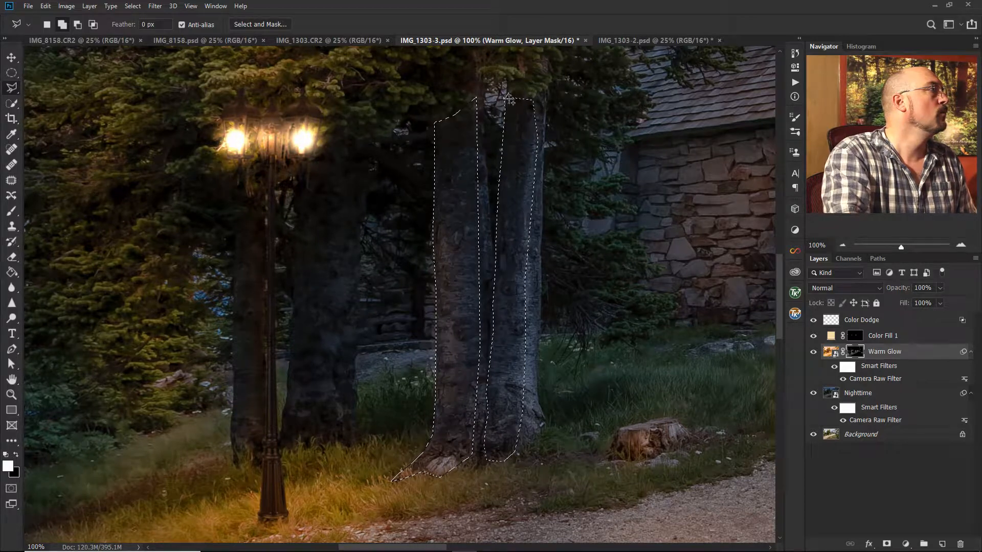
- Brush warm light onto the selected trunk areas on the Warm Glow mask with a 50 px white brush at 4% flow
left_click(12, 212)
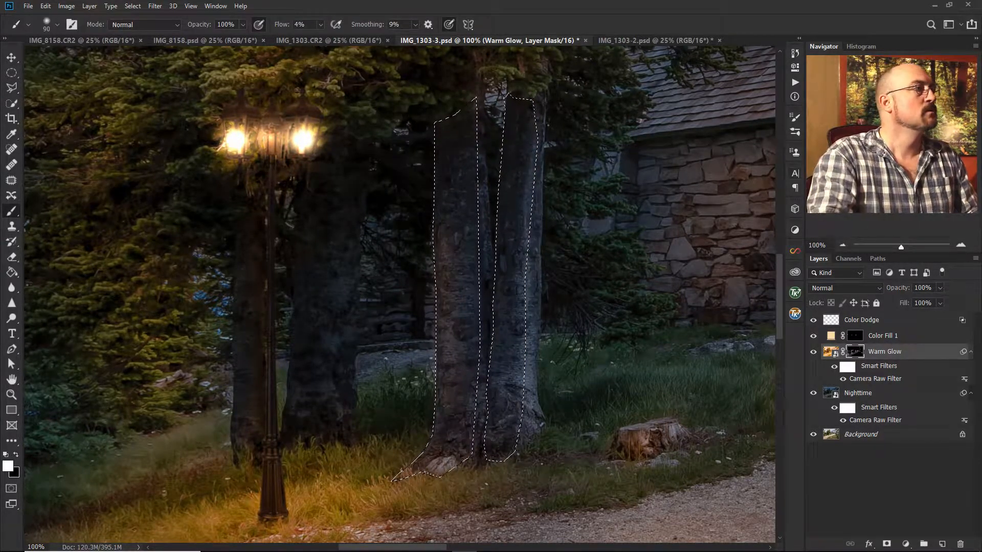
key("ctrl+minus")
key("ctrl+minus")
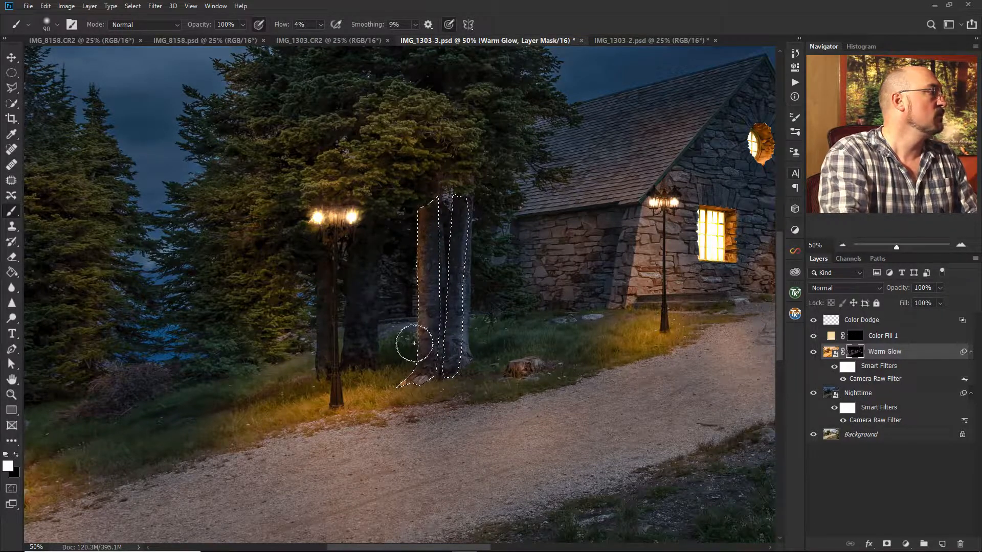
key("bracketleft")
key("bracketleft")
key("bracketleft")
key("bracketleft")
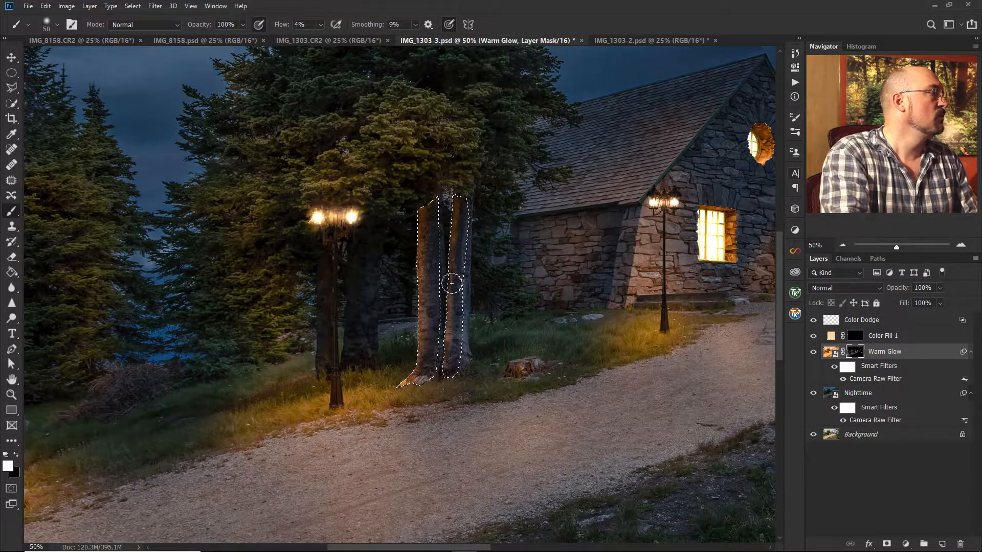
mouse_move(454, 366)
left_mouse_down()
mouse_move(452, 178)
mouse_move(444, 237)
mouse_move(458, 214)
left_mouse_up()
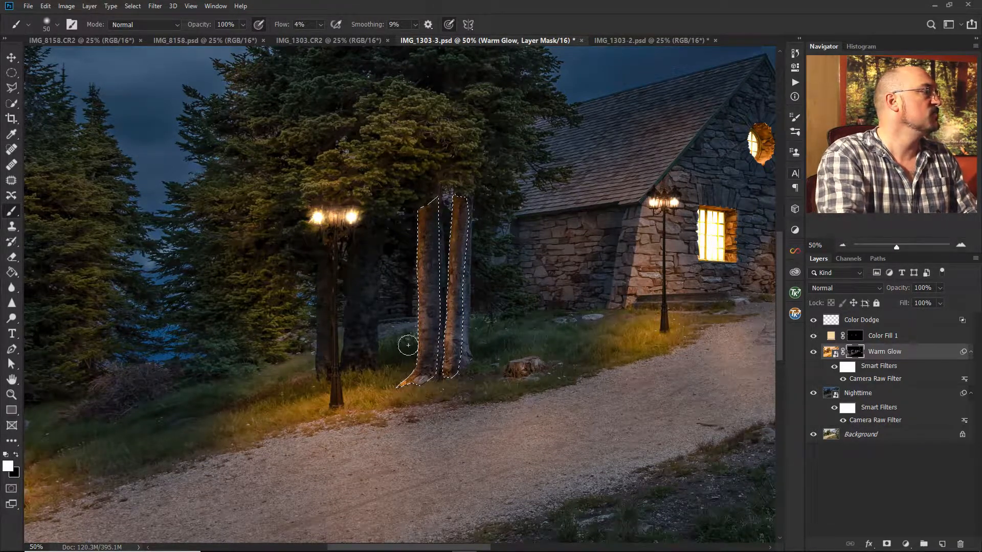
- Clear the selection and brush warm light onto the trunks directly behind the middle lamp post
key("ctrl+d")
mouse_move(370, 255)
left_mouse_down()
mouse_move(365, 318)
mouse_move(371, 233)
mouse_move(372, 332)
mouse_move(344, 359)
mouse_move(370, 217)
mouse_move(348, 278)
mouse_move(348, 345)
mouse_move(366, 352)
mouse_move(343, 366)
mouse_move(360, 270)
mouse_move(365, 277)
mouse_move(357, 360)
mouse_move(323, 333)
mouse_move(319, 343)
mouse_move(327, 254)
mouse_move(323, 376)
mouse_move(331, 236)
mouse_move(328, 251)
mouse_move(361, 235)
mouse_move(367, 216)
mouse_move(363, 338)
mouse_move(430, 322)
mouse_move(447, 215)
mouse_move(421, 201)
mouse_move(418, 209)
mouse_move(426, 191)
mouse_move(452, 273)
mouse_move(438, 193)
left_mouse_up()
key("x")
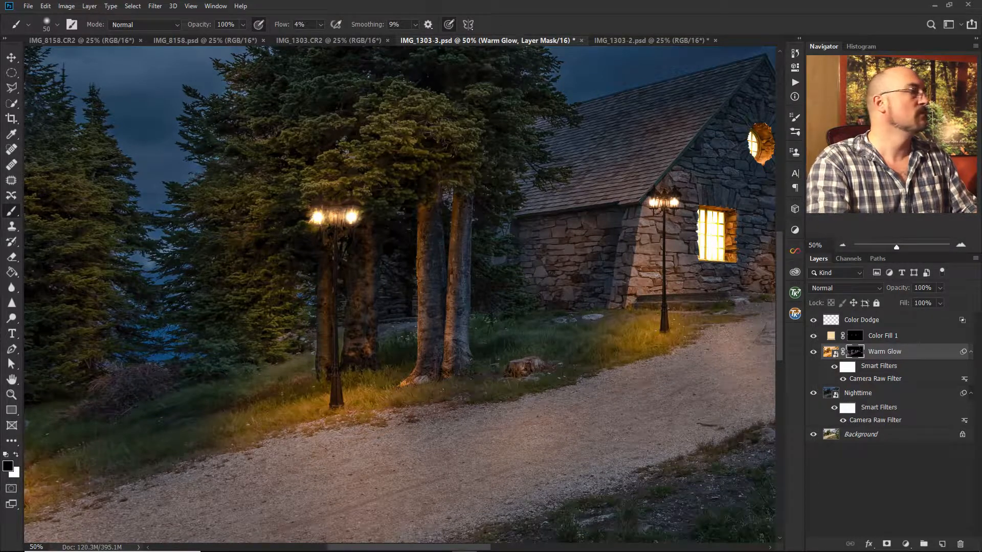
left_click(842, 245)
left_click(842, 245)
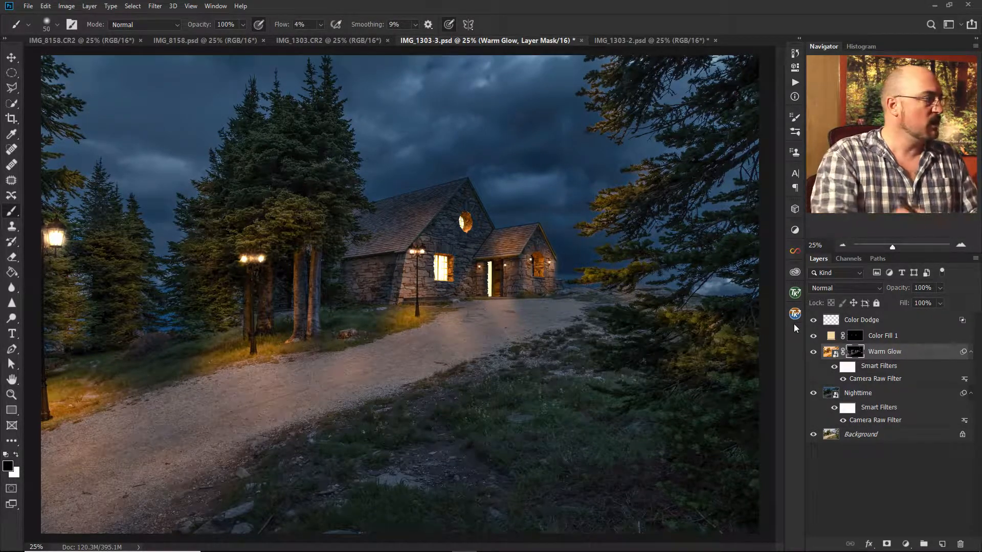
- Brush warm light across the foreground grass on the Warm Glow mask with a 600 px white brush at 8% flow
key("bracketright")
key("bracketright")
key("bracketright")
key("bracketright")
key("bracketright")
key("bracketright")
key("bracketright")
key("bracketright")
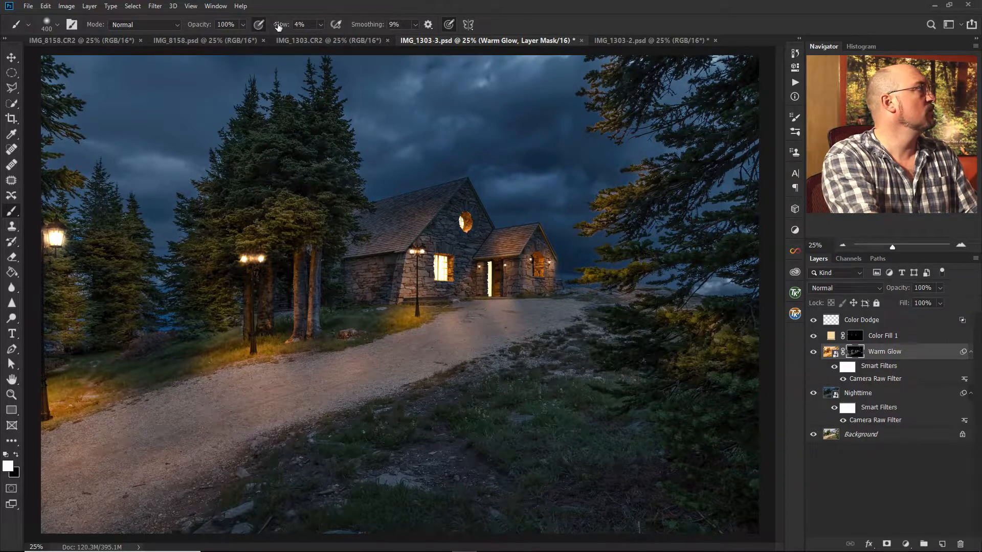
key("bracketright")
key("bracketright")
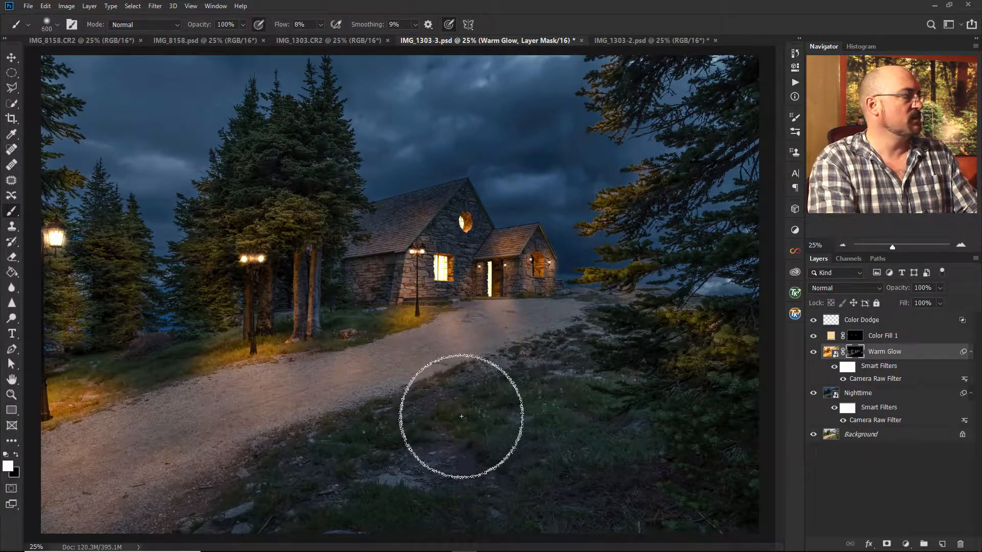
mouse_move(562, 396)
left_mouse_down()
mouse_move(499, 439)
mouse_move(514, 446)
mouse_move(369, 463)
mouse_move(356, 443)
mouse_move(389, 437)
mouse_move(350, 506)
mouse_move(393, 509)
mouse_move(491, 482)
mouse_move(558, 438)
mouse_move(595, 431)
mouse_move(473, 507)
mouse_move(649, 465)
mouse_move(608, 403)
mouse_move(546, 371)
mouse_move(267, 479)
mouse_move(317, 519)
mouse_move(401, 512)
mouse_move(491, 456)
mouse_move(595, 363)
mouse_move(602, 421)
left_mouse_up()
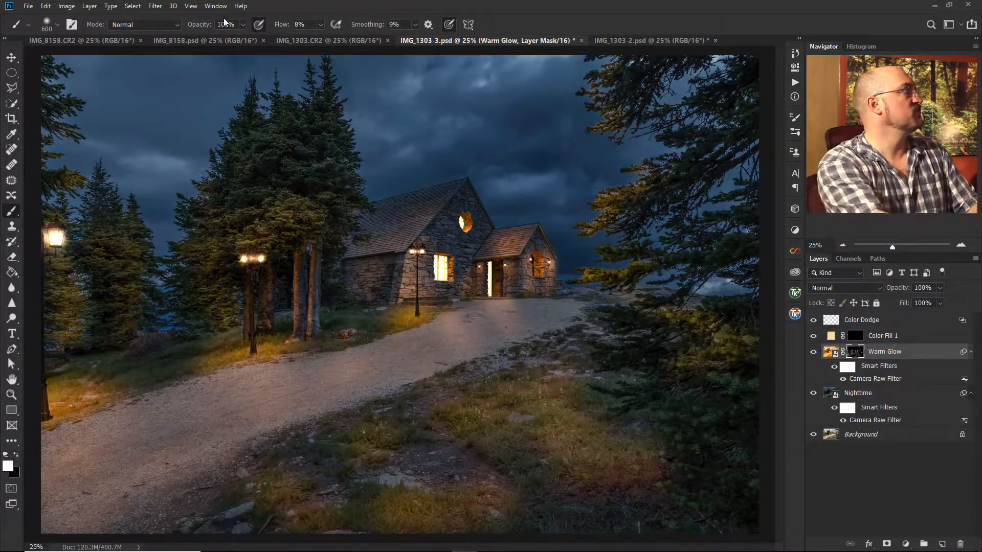
- Tone down the warm light on the foreground grass with a larger black brush at 4% flow
left_click_drag(288, 21, 282, 26)
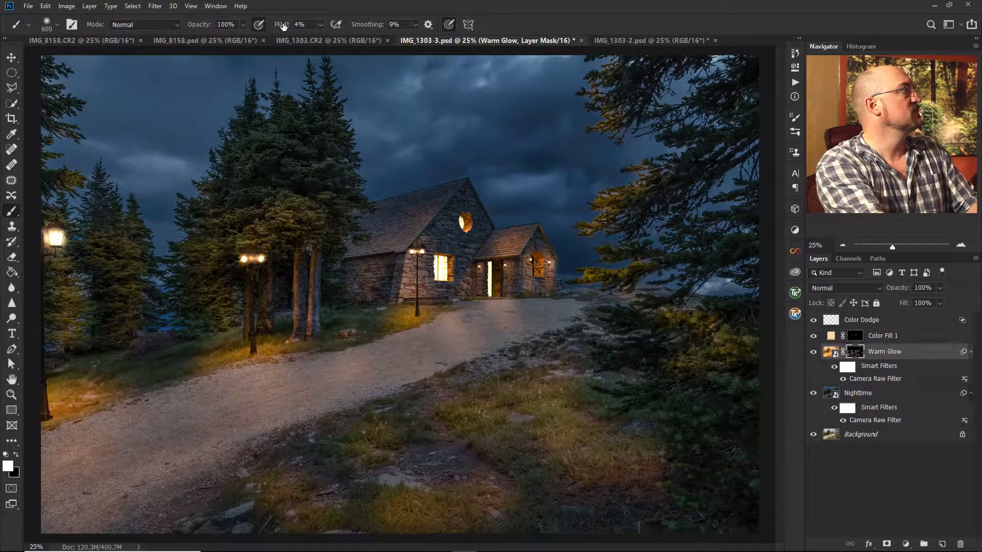
key("bracketright")
key("bracketright")
key("bracketright")
key("bracketright")
key("x")
mouse_move(606, 489)
left_mouse_down()
mouse_move(634, 452)
mouse_move(624, 475)
mouse_move(639, 460)
mouse_move(556, 384)
mouse_move(574, 357)
mouse_move(471, 393)
mouse_move(492, 366)
mouse_move(451, 387)
mouse_move(472, 347)
mouse_move(483, 435)
mouse_move(568, 472)
mouse_move(531, 490)
mouse_move(493, 528)
mouse_move(459, 501)
mouse_move(290, 444)
mouse_move(310, 417)
mouse_move(394, 467)
mouse_move(503, 353)
mouse_move(639, 482)
mouse_move(552, 381)
left_mouse_up()
key("bracketleft")
key("bracketleft")
key("bracketleft")
key("bracketleft")
key("bracketleft")
key("bracketleft")
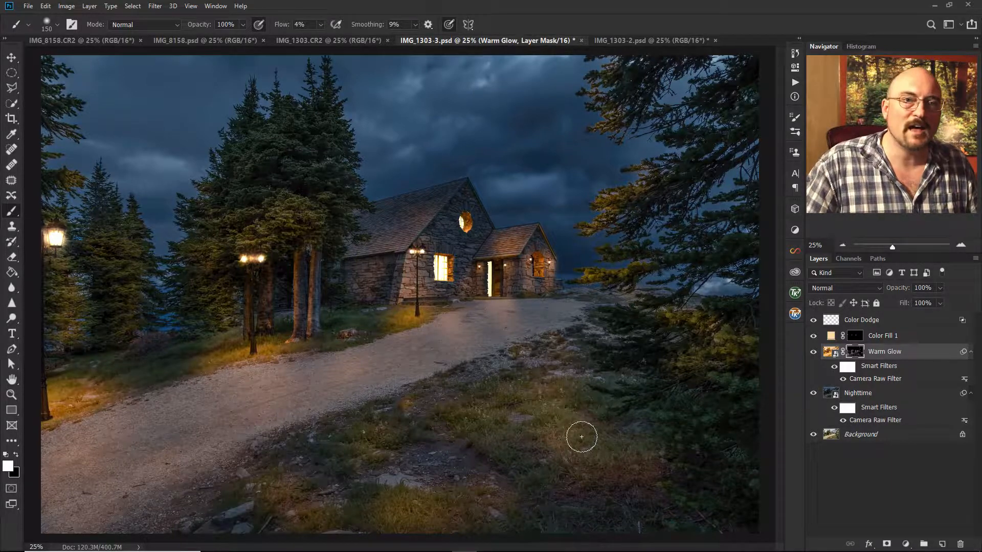
- Compare the night scene with the original Background photo and review the whole composite at a reduced size
left_click(812, 434, "alt")
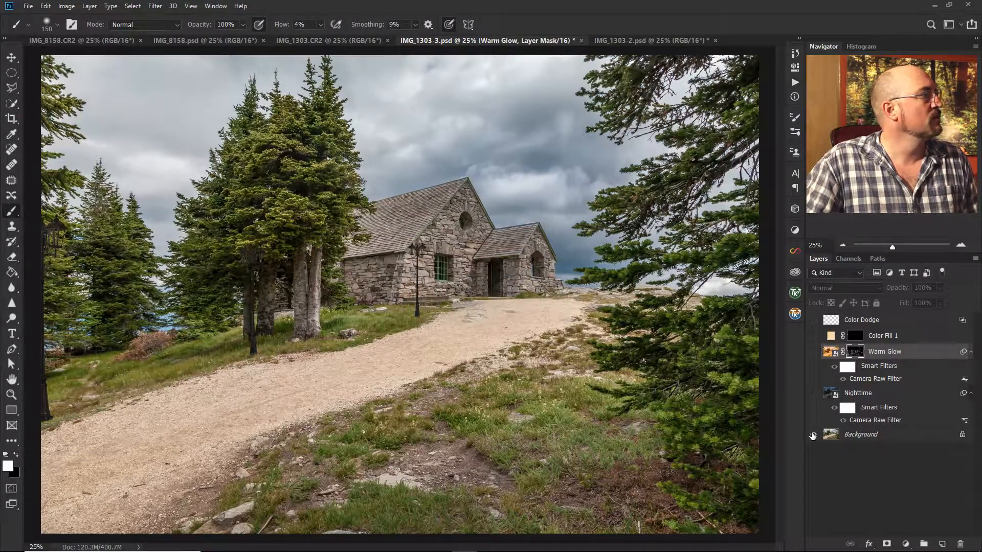
left_click(812, 434, "alt")
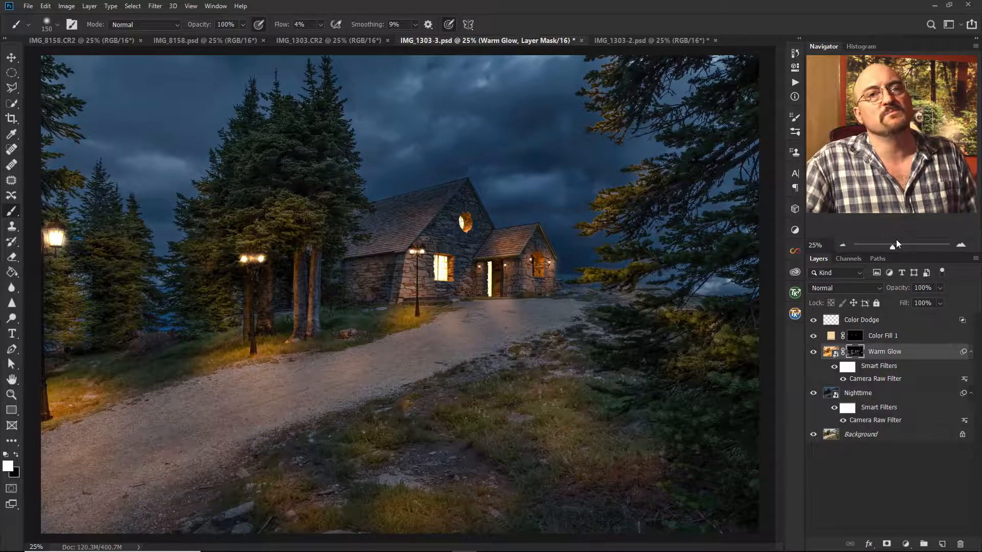
left_click(842, 245)
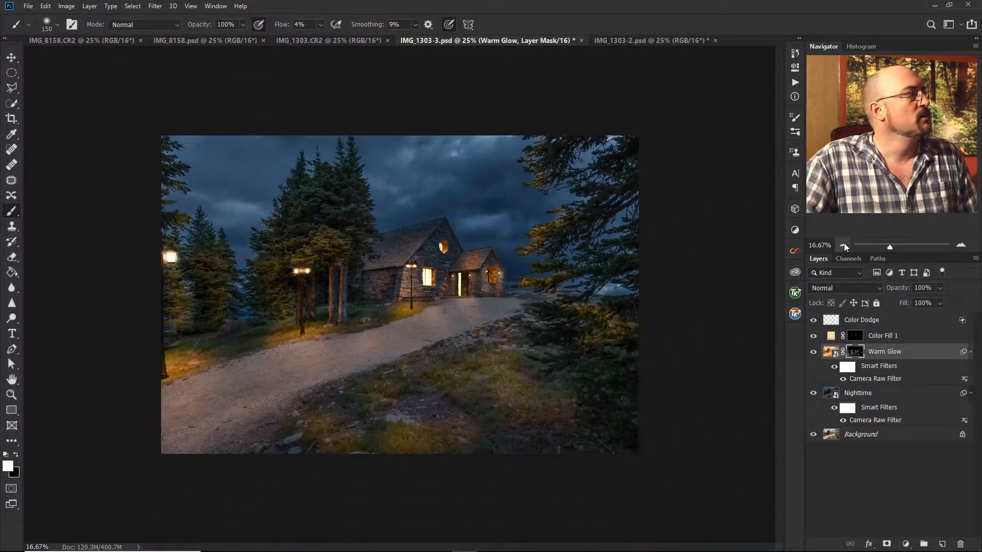
left_click(843, 245)
left_click(843, 245)
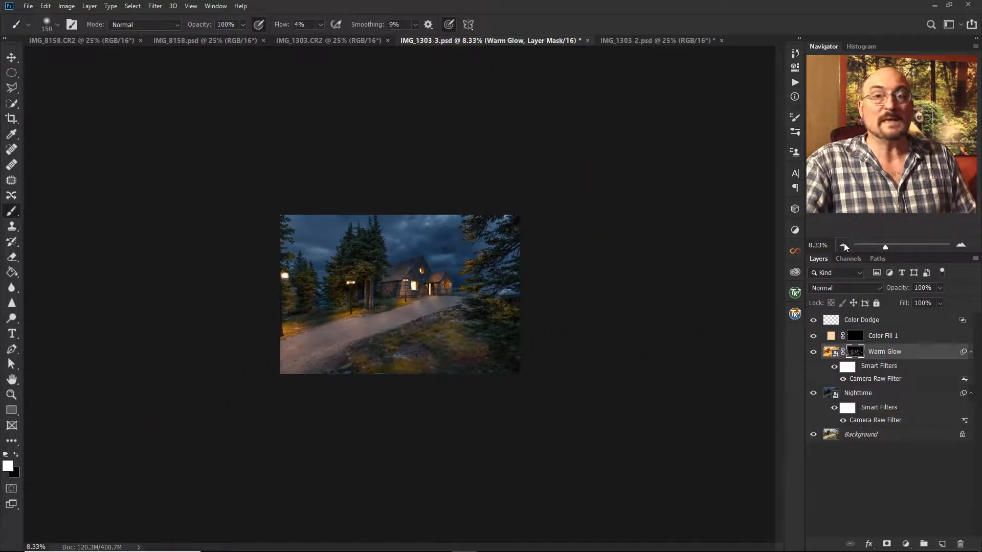